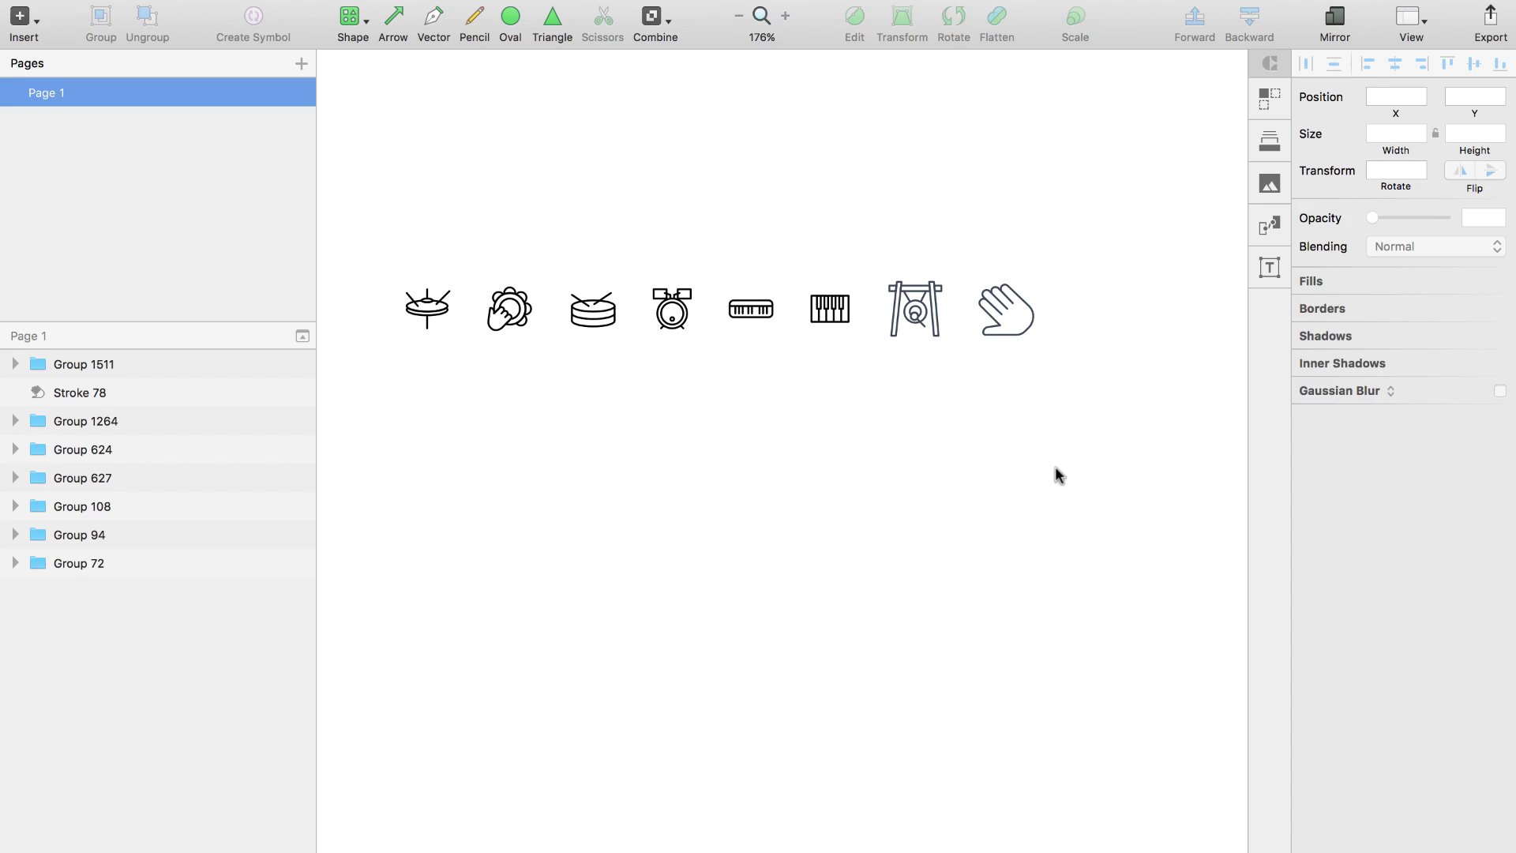
Step: Create an iPhone 6 artboard and draw a square about 132 px wide in its upper part
key("a")
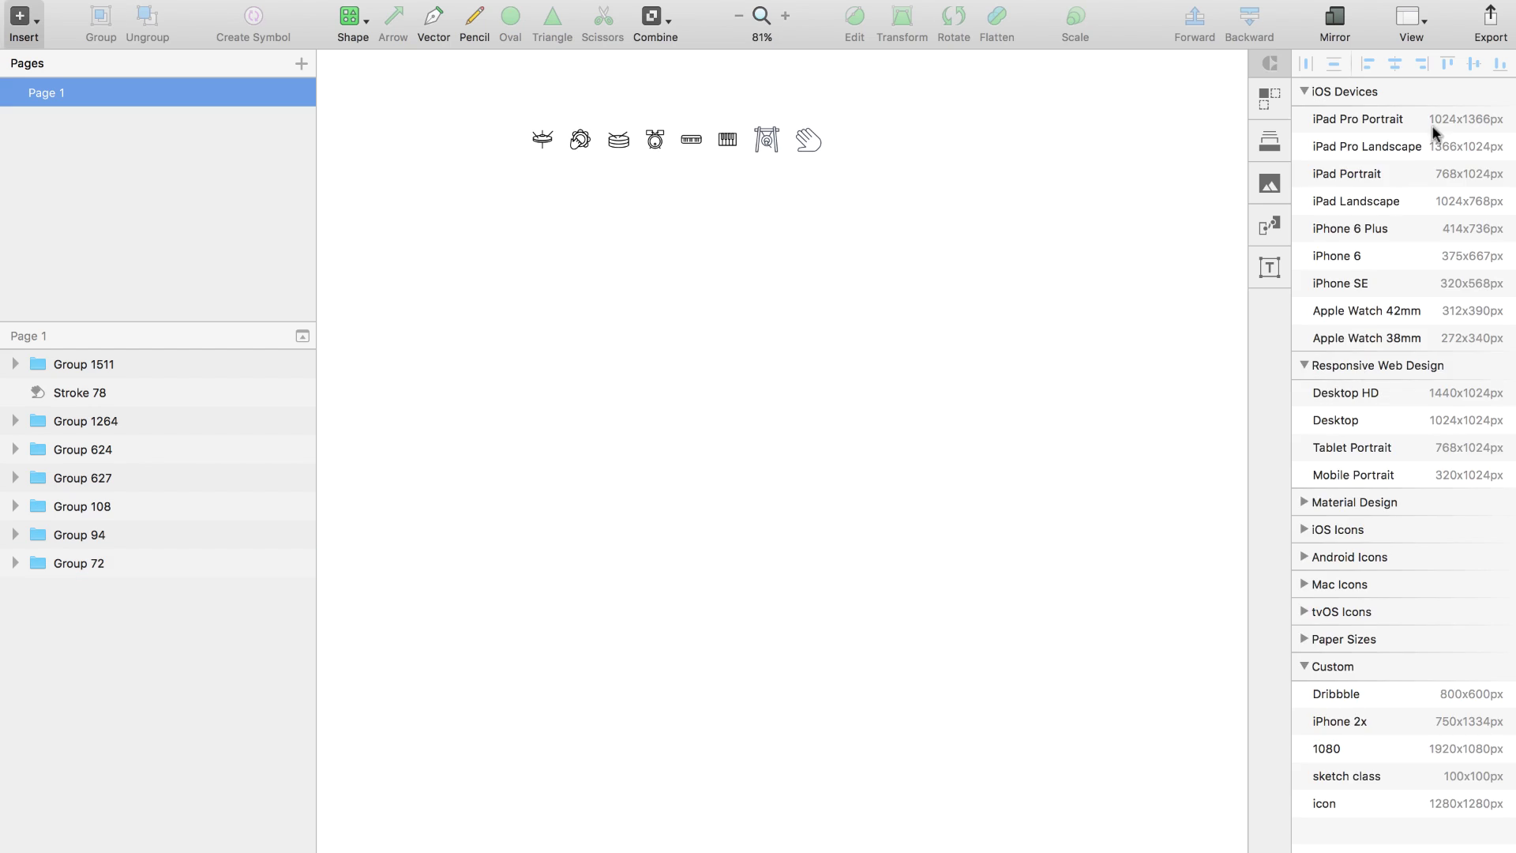
left_click(1337, 253)
key("r")
left_click_drag(590, 303, 725, 437)
key("super+d")
key("Delete")
left_click(621, 261)
left_click(623, 332)
Step: Set the square's size to 125 px and move it against the artboard's left edge
double_click(1395, 133)
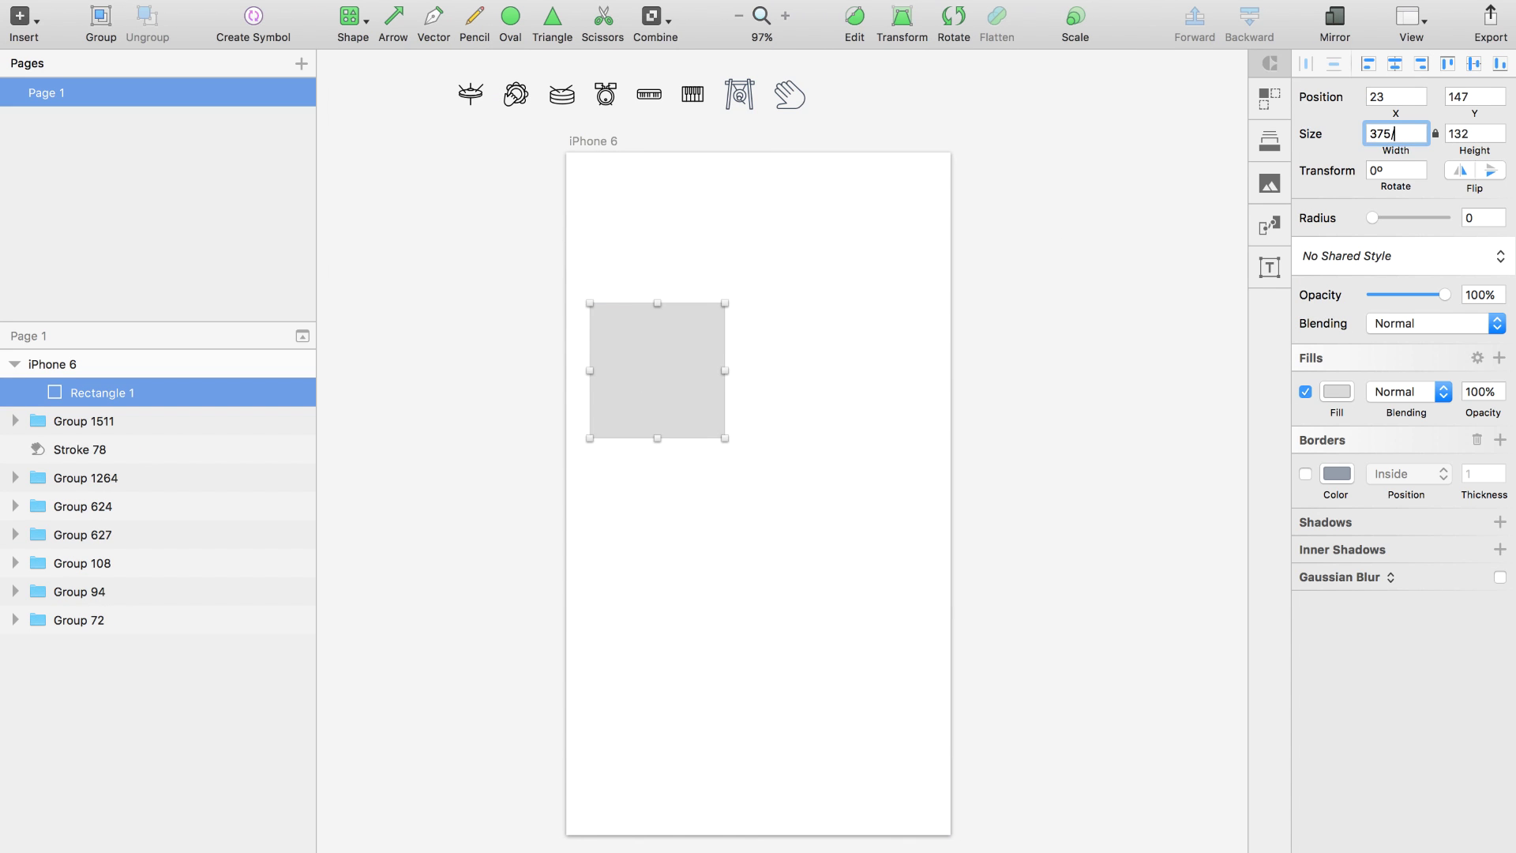
type("125")
key("Return")
left_click_drag(612, 308, 588, 307)
left_click(602, 142)
key("super+z")
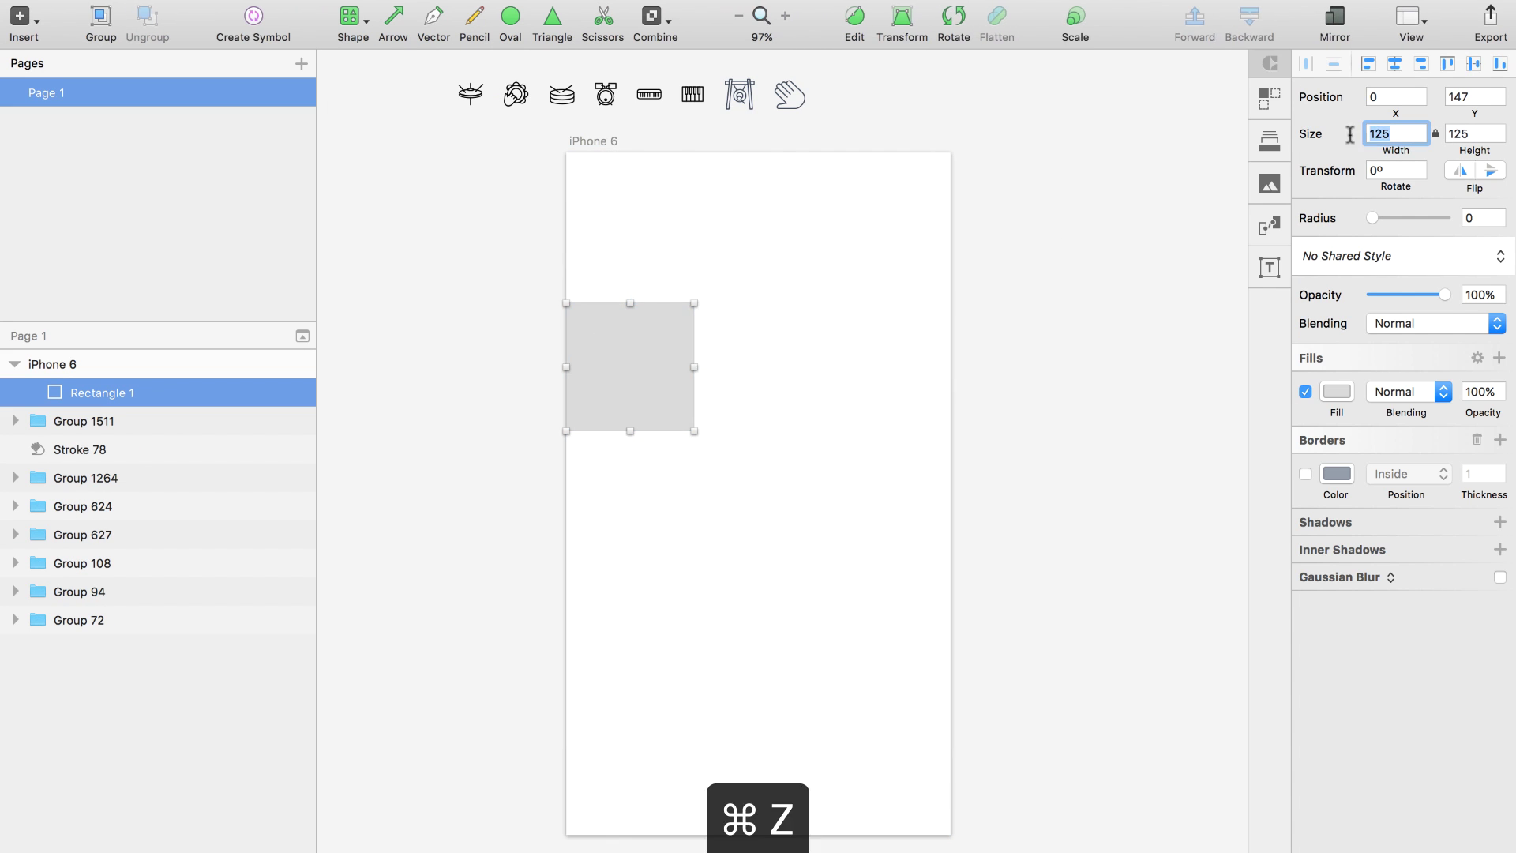
Step: Resize the square to 109 px and duplicate it into an evenly spaced three-by-three grid of tiles
type("109")
key("Return")
left_click_drag(635, 353, 758, 352)
key("alt+Right")
key("super+a")
left_click_drag(859, 399, 860, 519)
left_click_drag(859, 519, 853, 579)
key("super+a")
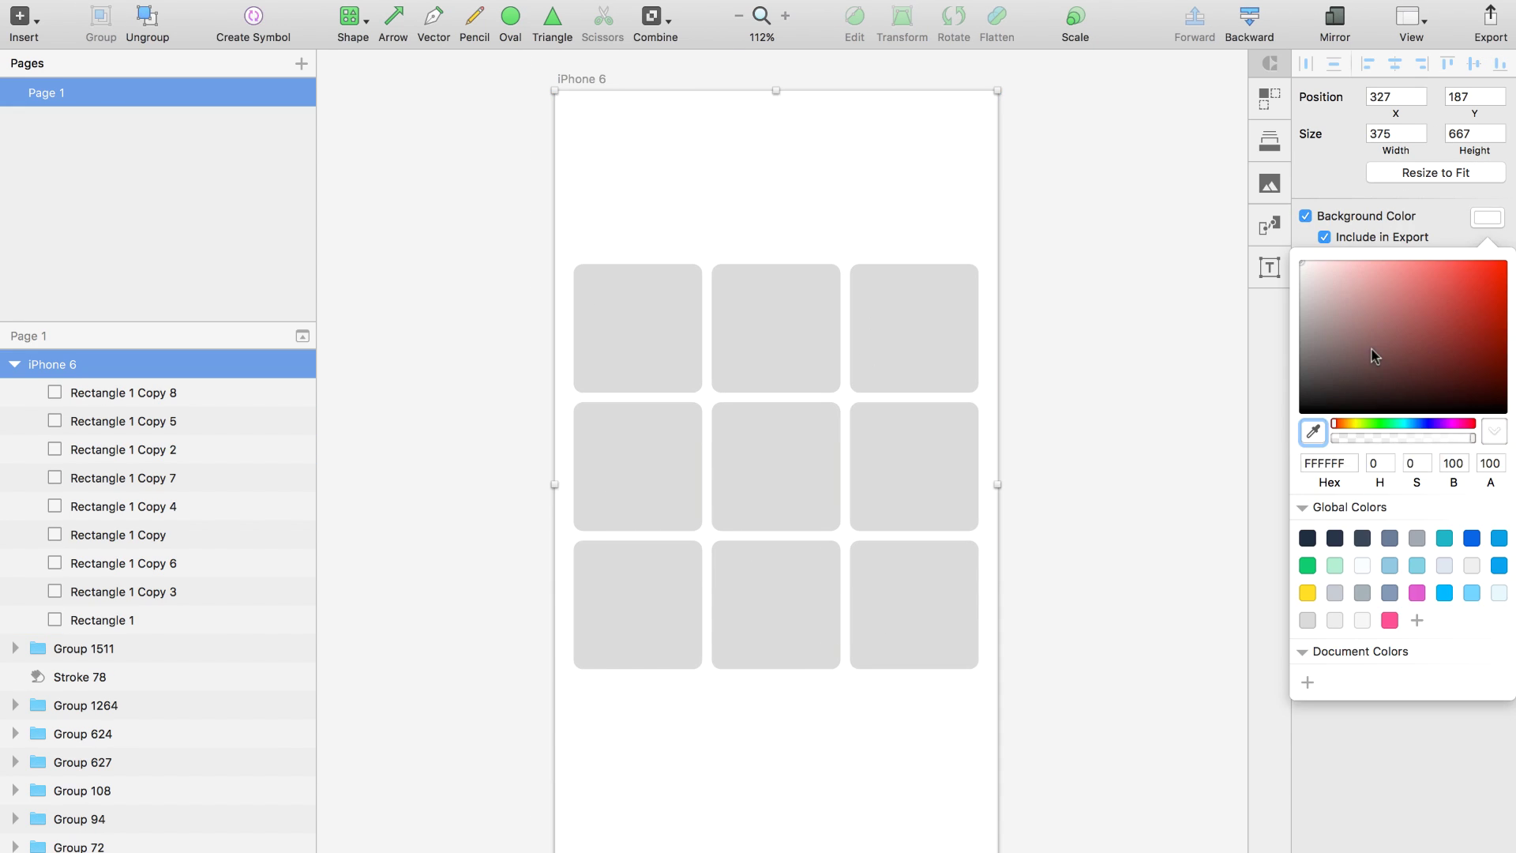
Step: Make the artboard background dark grey and fill the three tile rows blue, yellow and pink
left_click_drag(1374, 356, 1311, 395)
left_click(1472, 537)
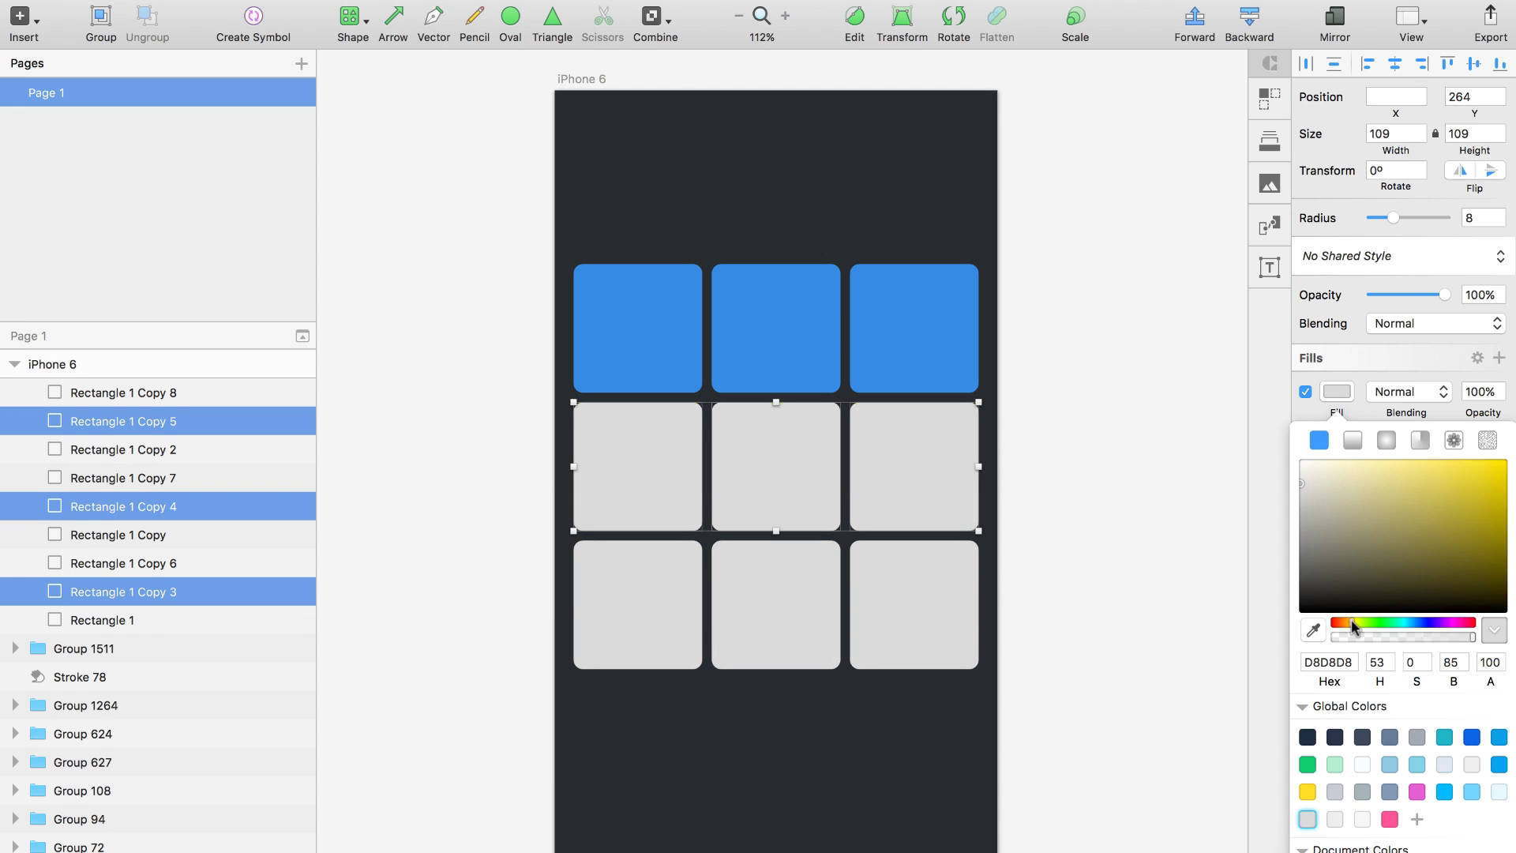
left_click(1307, 592)
left_click(1389, 619)
Step: Overlay a translucent gradient fill on all nine tiles and make the blue tiles progressively lighter from left to right
key("super+a")
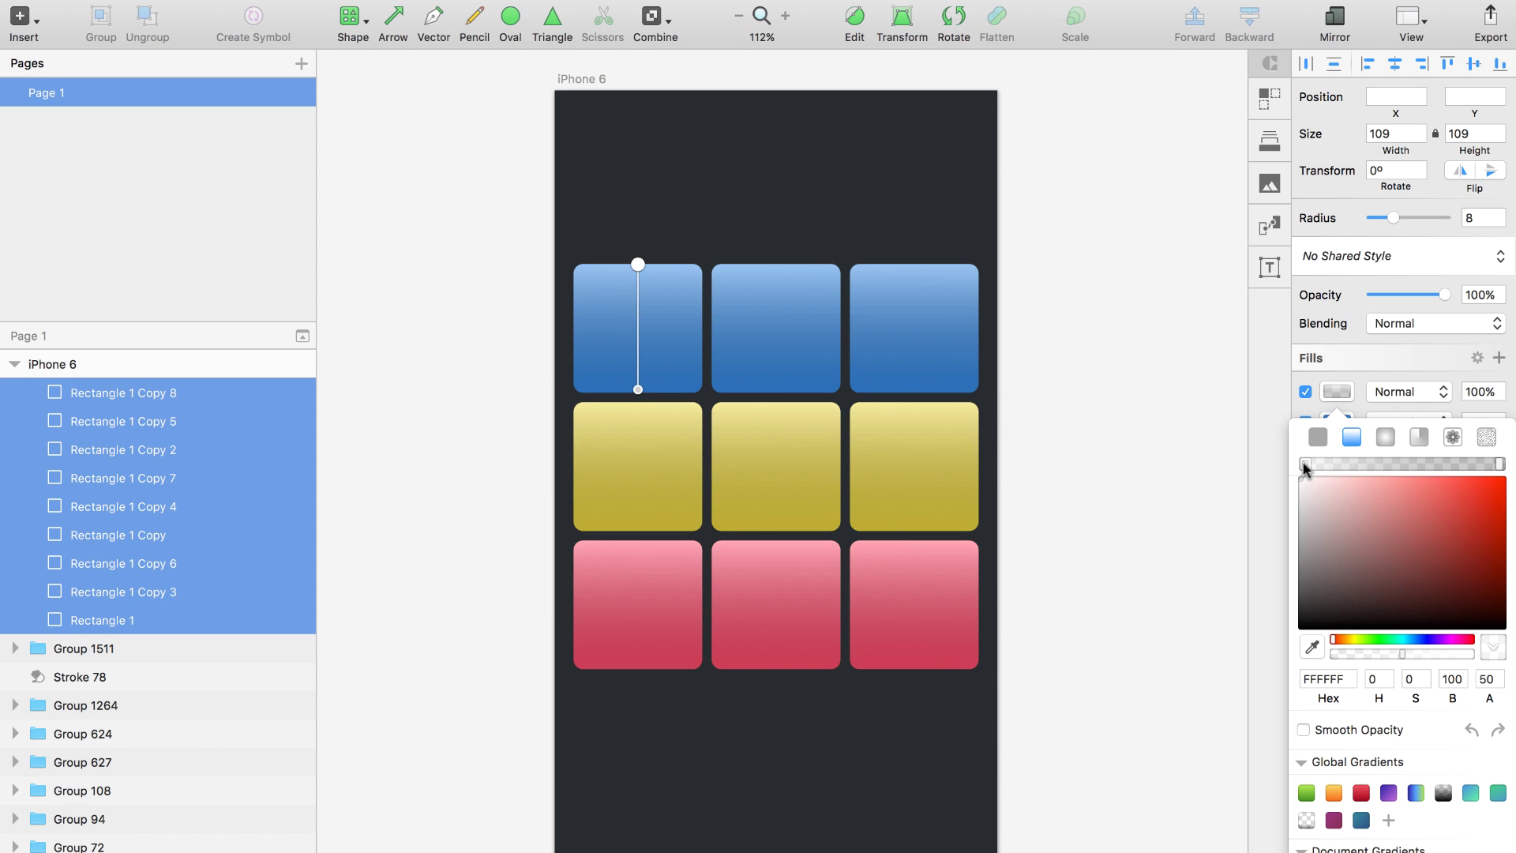
left_click(1093, 338)
left_click(776, 328)
left_click(1336, 403)
key("super+z")
Step: Give the tiles of the yellow and pink rows progressively lighter shades from left to right
left_click(802, 481)
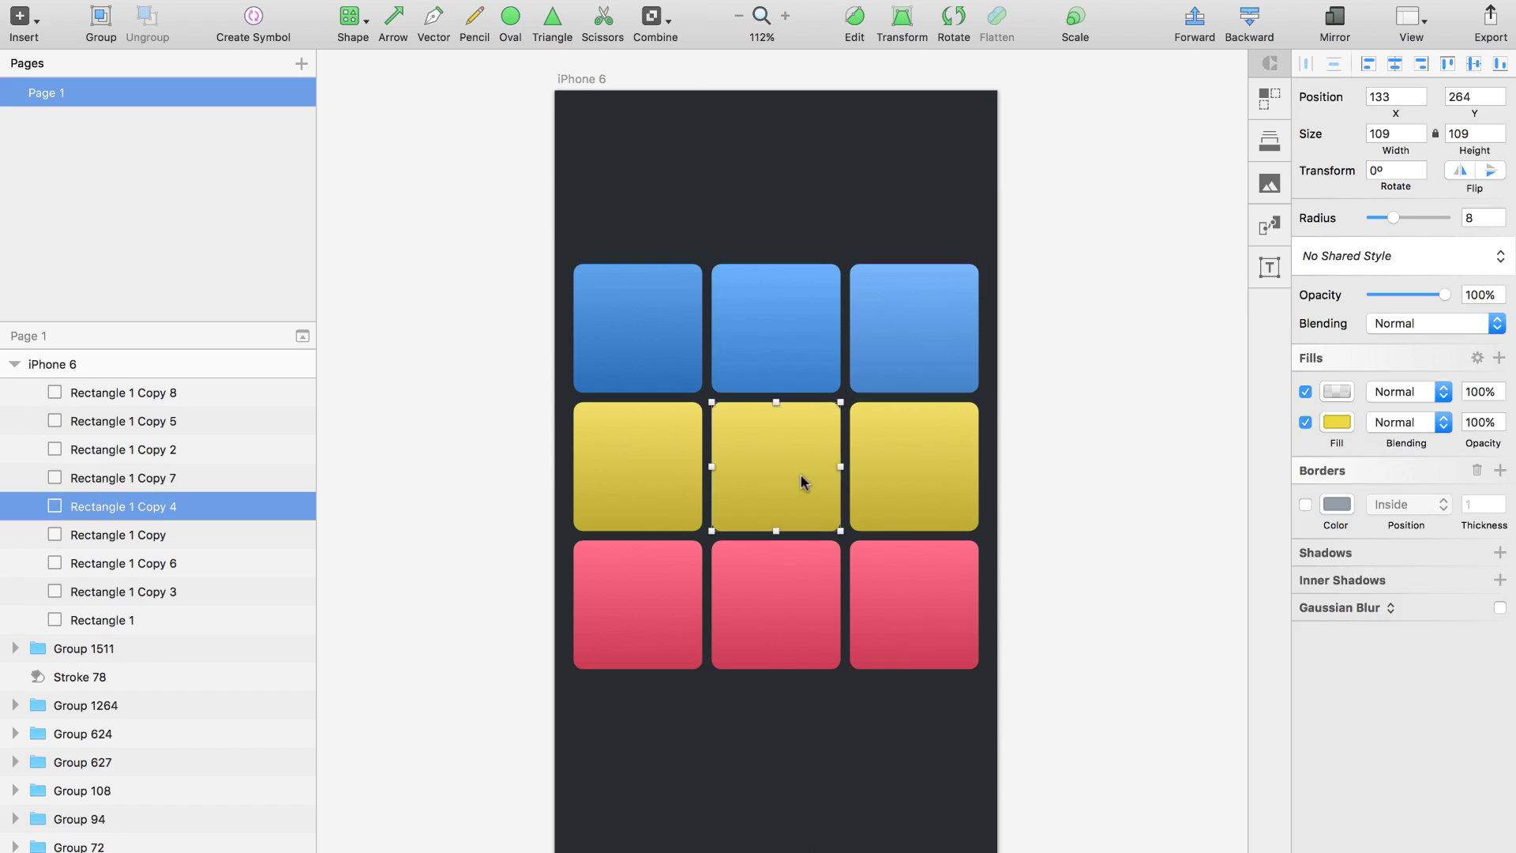
left_click(913, 466)
left_click(685, 608)
left_click(776, 604)
left_click(1336, 422)
left_click(914, 604)
left_click(638, 604)
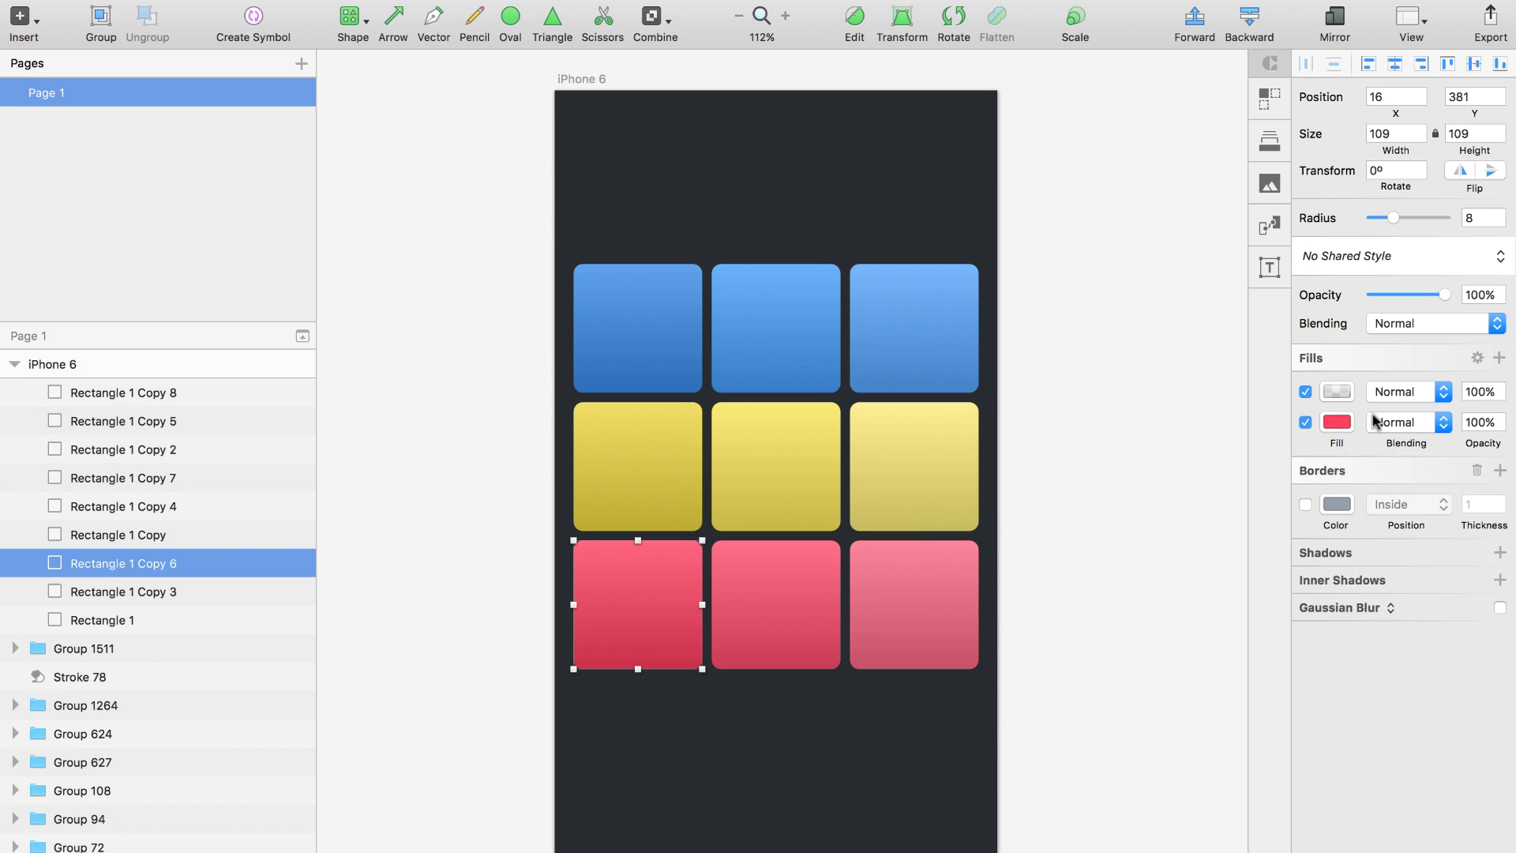
Step: Move the eight instrument icons onto the artboard above the tiles and recolour them white
key("super+minus")
left_click_drag(479, 75, 818, 142)
key("super+g")
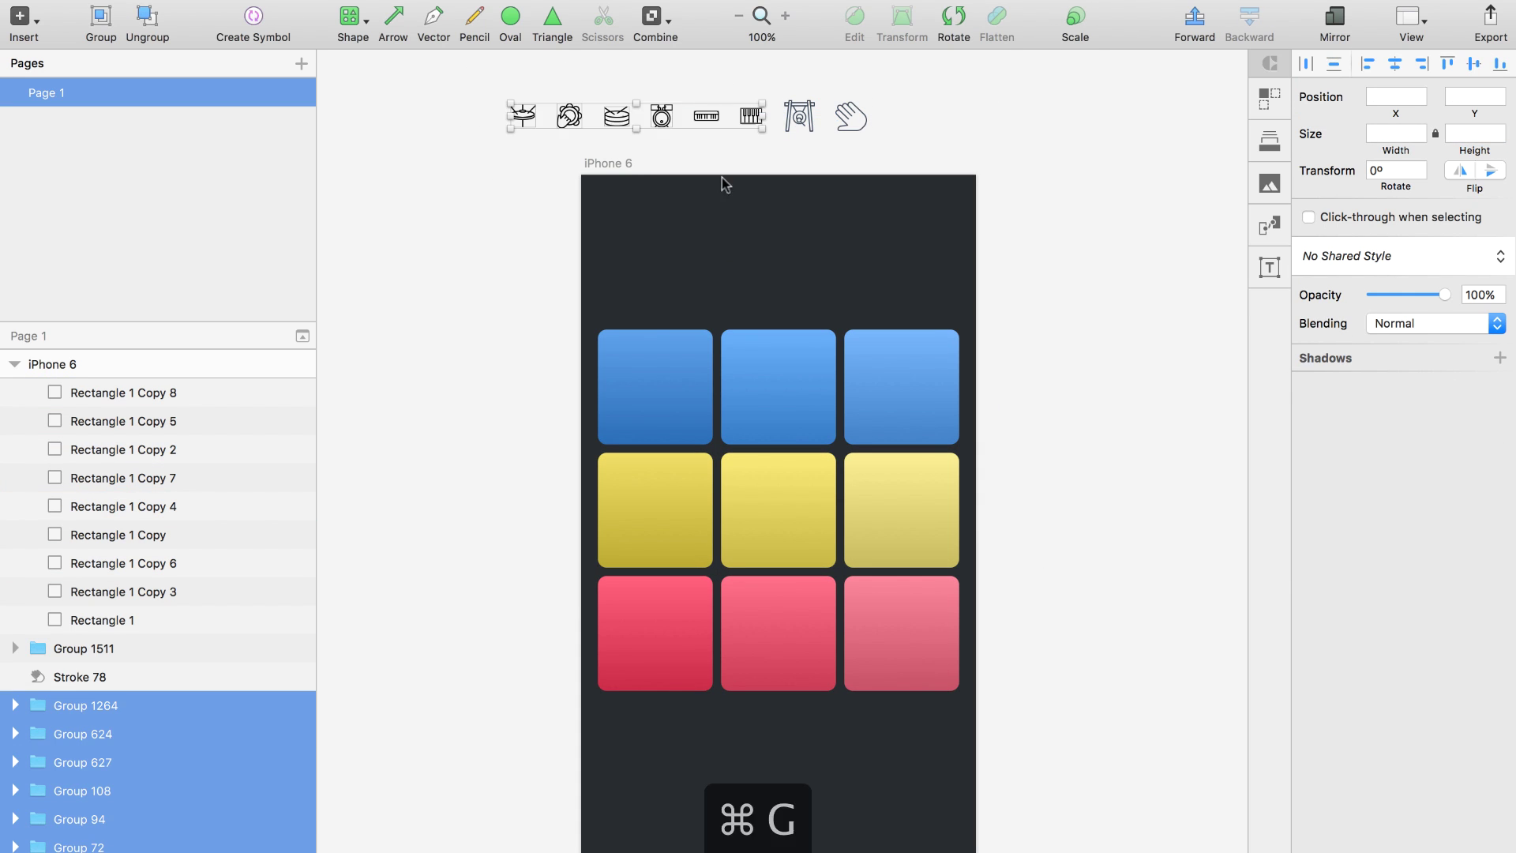
key("super+shift+g")
left_click_drag(568, 116, 655, 231)
left_click_drag(825, 231, 837, 283)
left_click_drag(1032, 192, 569, 311)
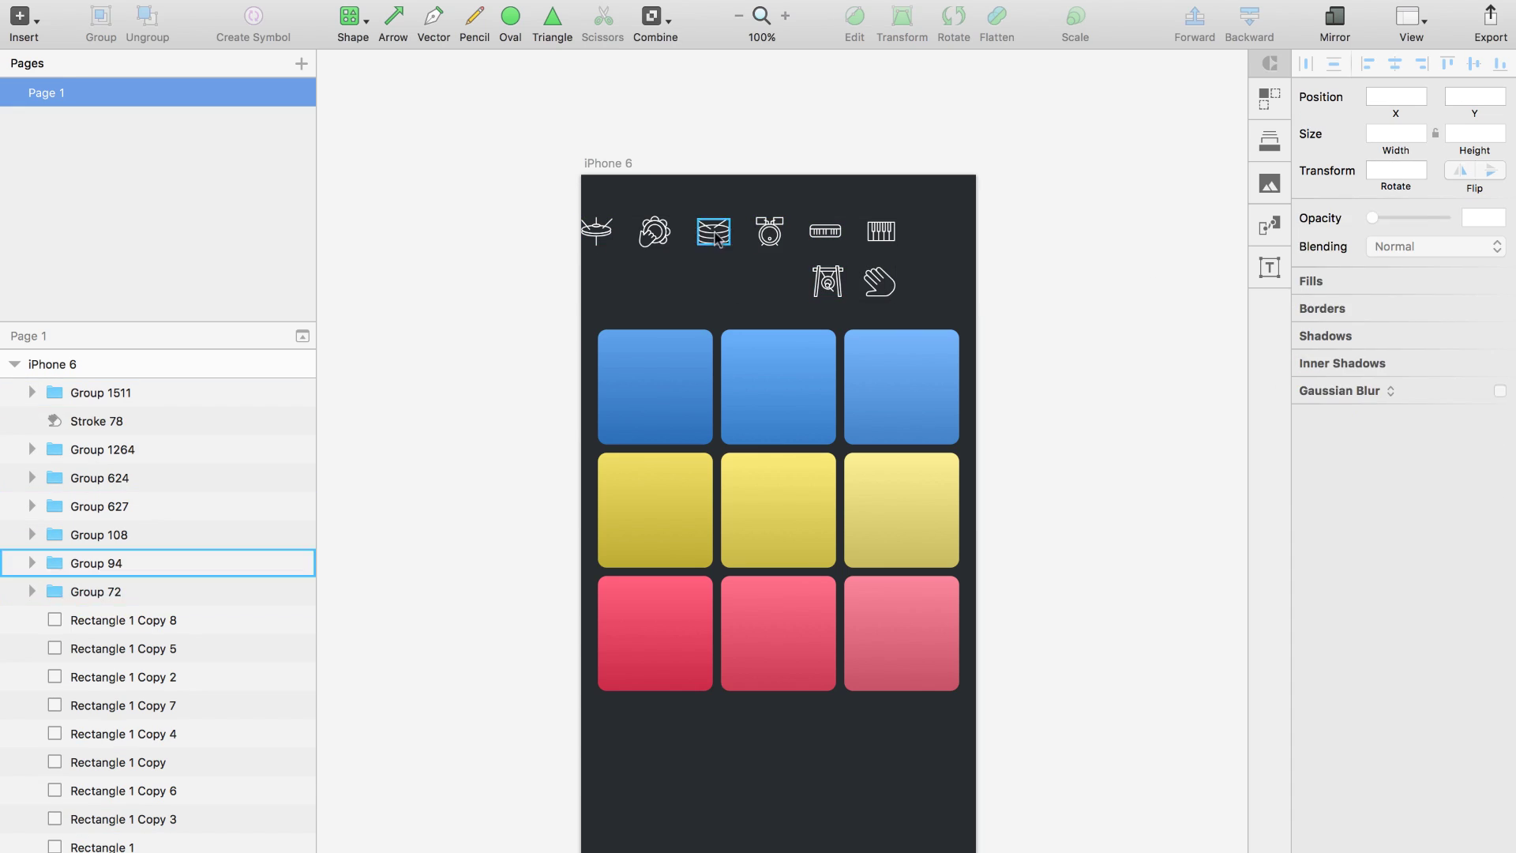
Step: Centre one icon on each tile, using copies of the piano-key icon for all three blue tiles
left_click_drag(825, 232, 779, 626)
left_click_drag(595, 229, 646, 371)
key("super+2")
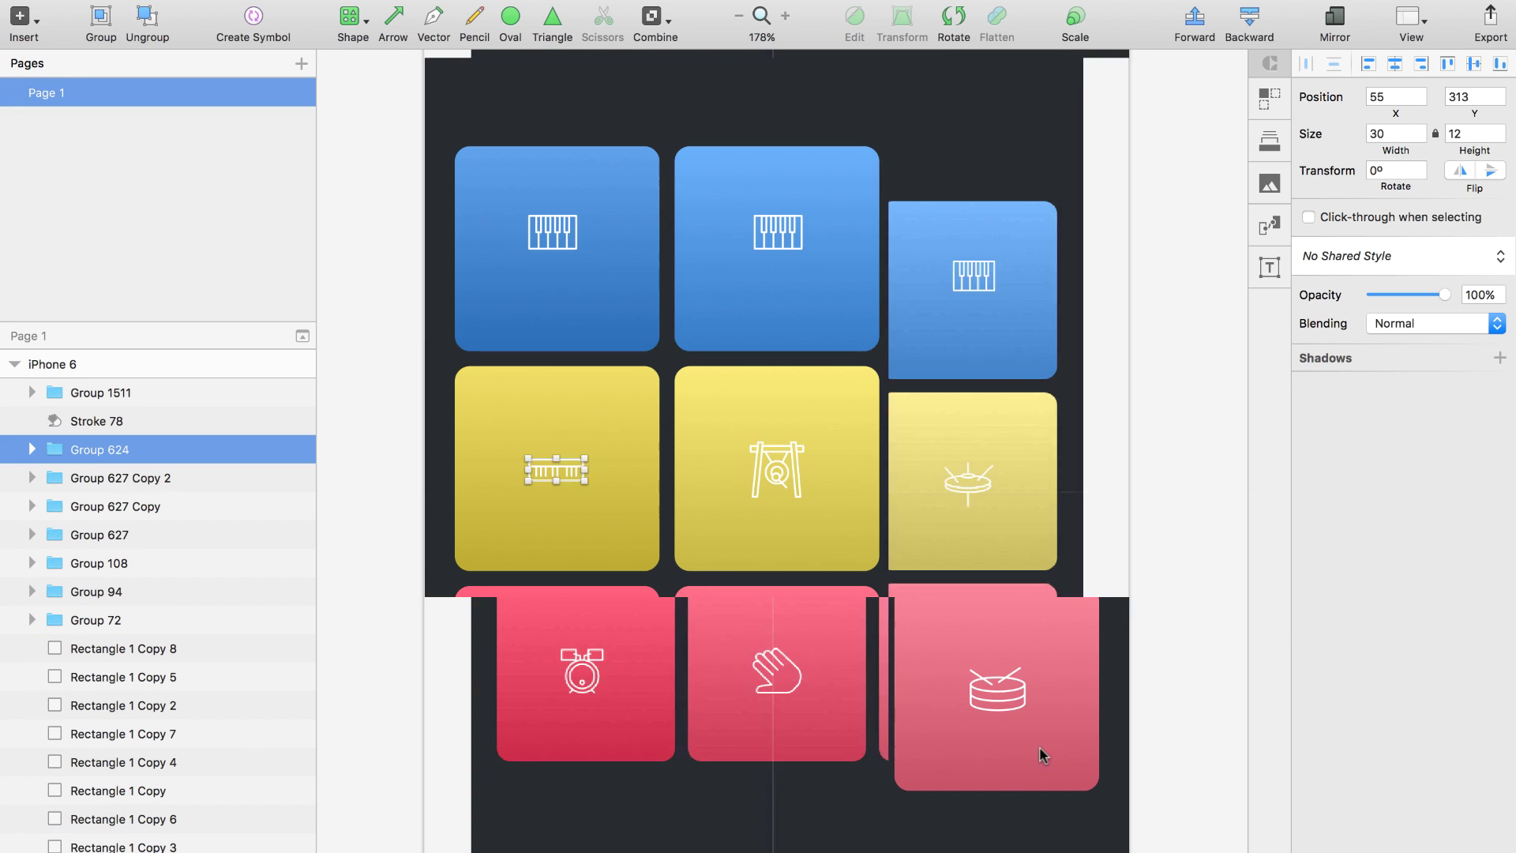
left_click_drag(1042, 750, 575, 470)
left_click(777, 468)
left_click_drag(521, 87, 592, 785)
key("super+minus")
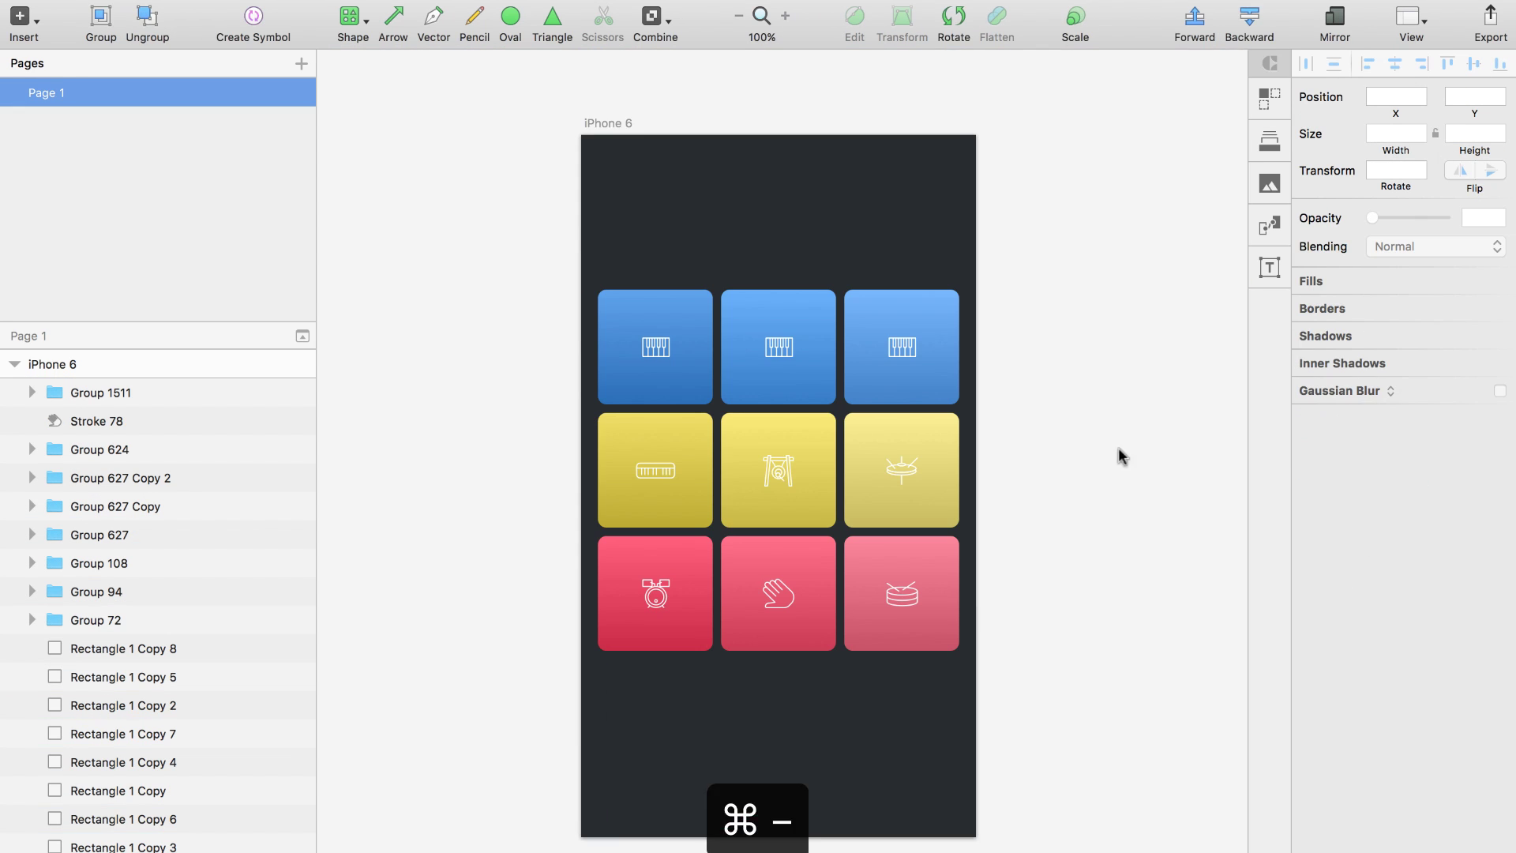
Step: Rename the artboard as drumpad
double_click(52, 364)
type("drumpad")
key("Return")
Step: Group each tile with its icon and name the first blue tile's group key-1
left_click(763, 462)
key("super+g")
key("super+g")
double_click(85, 535)
type("key-1")
key("Return")
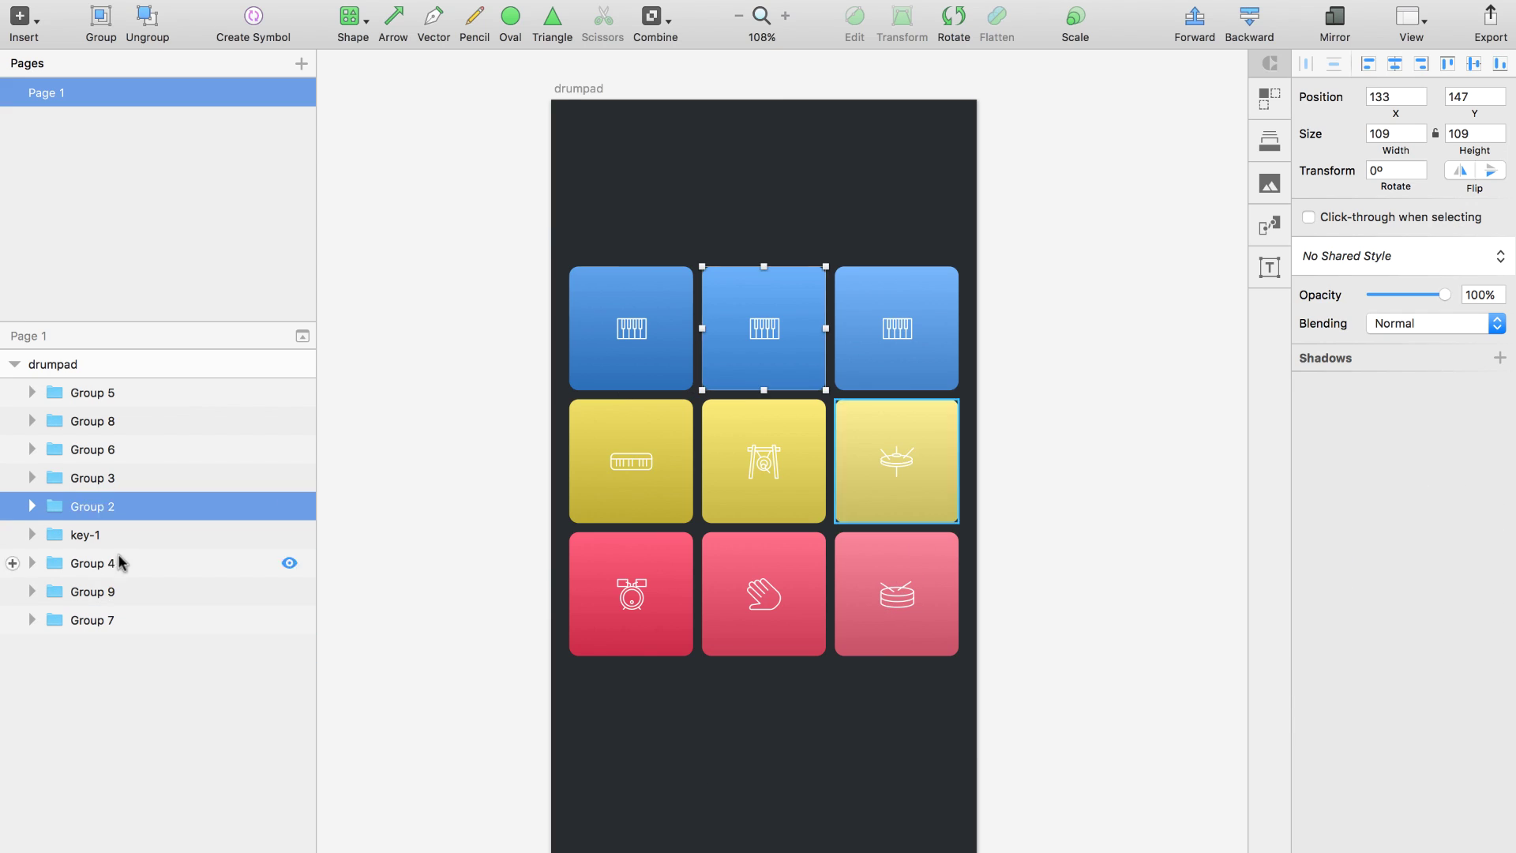
Step: Name the remaining tile groups key-2, key-3, synth, cymbal, hat, kick, clap and snare
left_click(896, 328)
key("super+g")
left_click(763, 461)
double_click(102, 392)
type("cymbal")
key("Return")
double_click(85, 562)
type("hat")
double_click(93, 620)
type("kick")
double_click(92, 591)
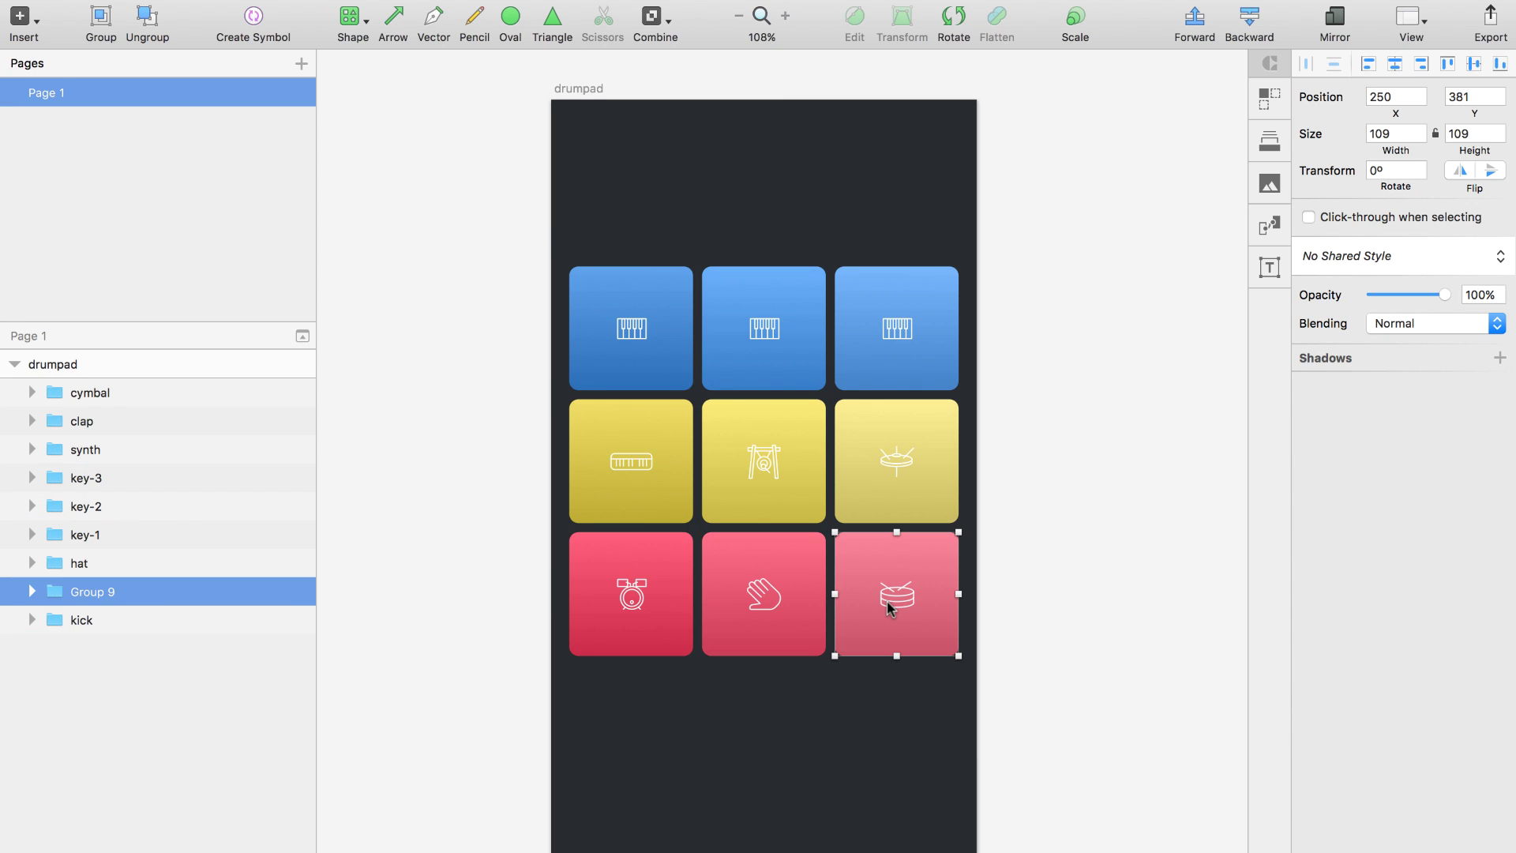
type("snare")
Step: Reorder the layer groups to follow the tile rows and prefix the three key groups with 3_
left_click_drag(116, 402, 126, 534)
double_click(85, 392)
type("3_")
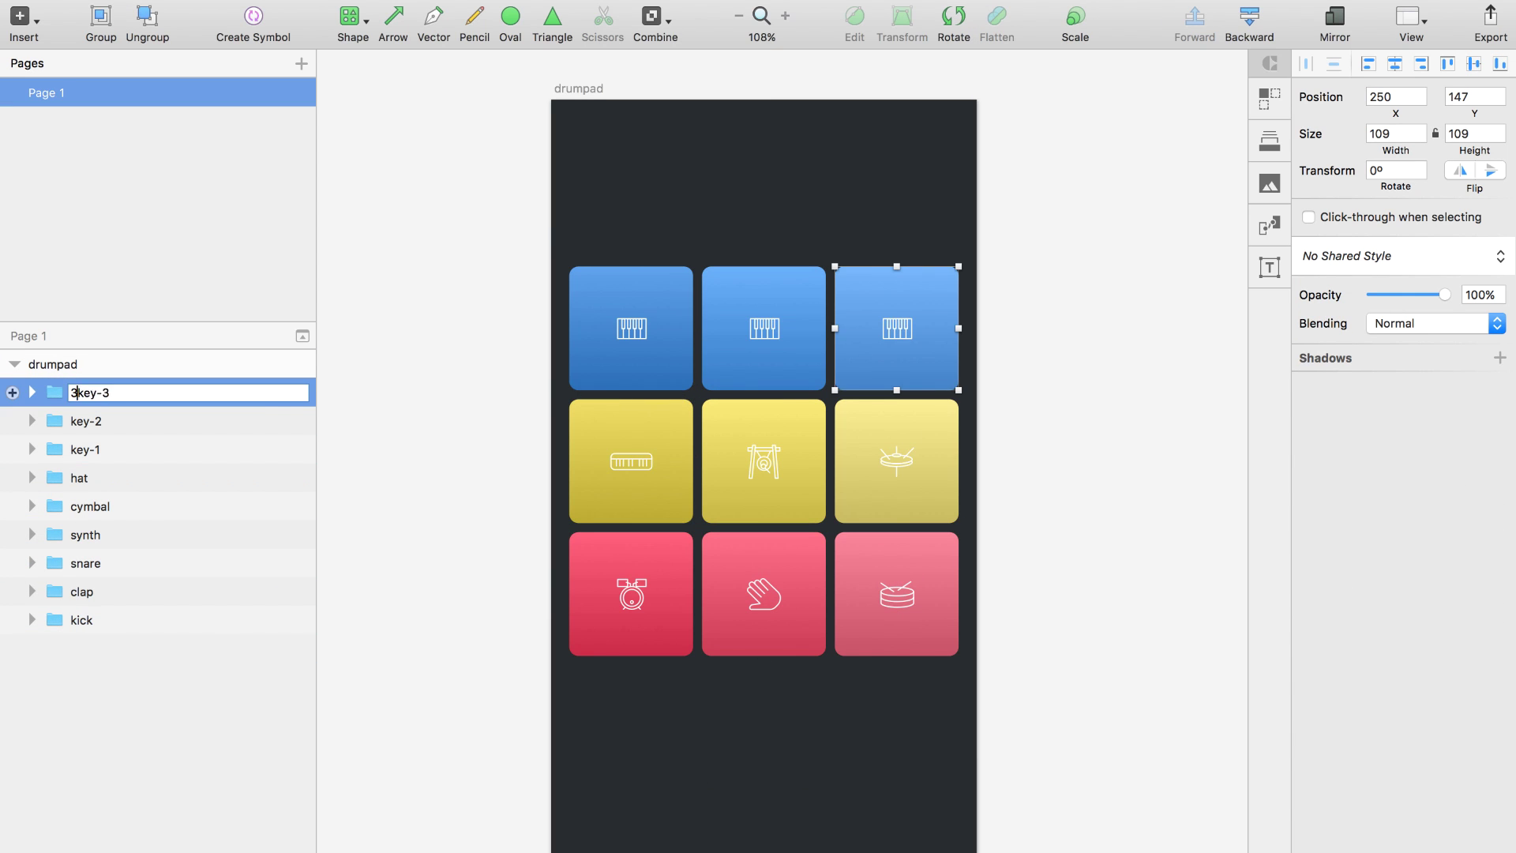
Step: Prefix the hat, cymbal and synth groups with 2_ and the snare, clap and kick groups with 1_
double_click(112, 477)
type("2_")
key("Return")
double_click(89, 535)
type("2_")
double_click(86, 563)
type("1_")
double_click(81, 591)
type("1_")
double_click(81, 620)
type("1_")
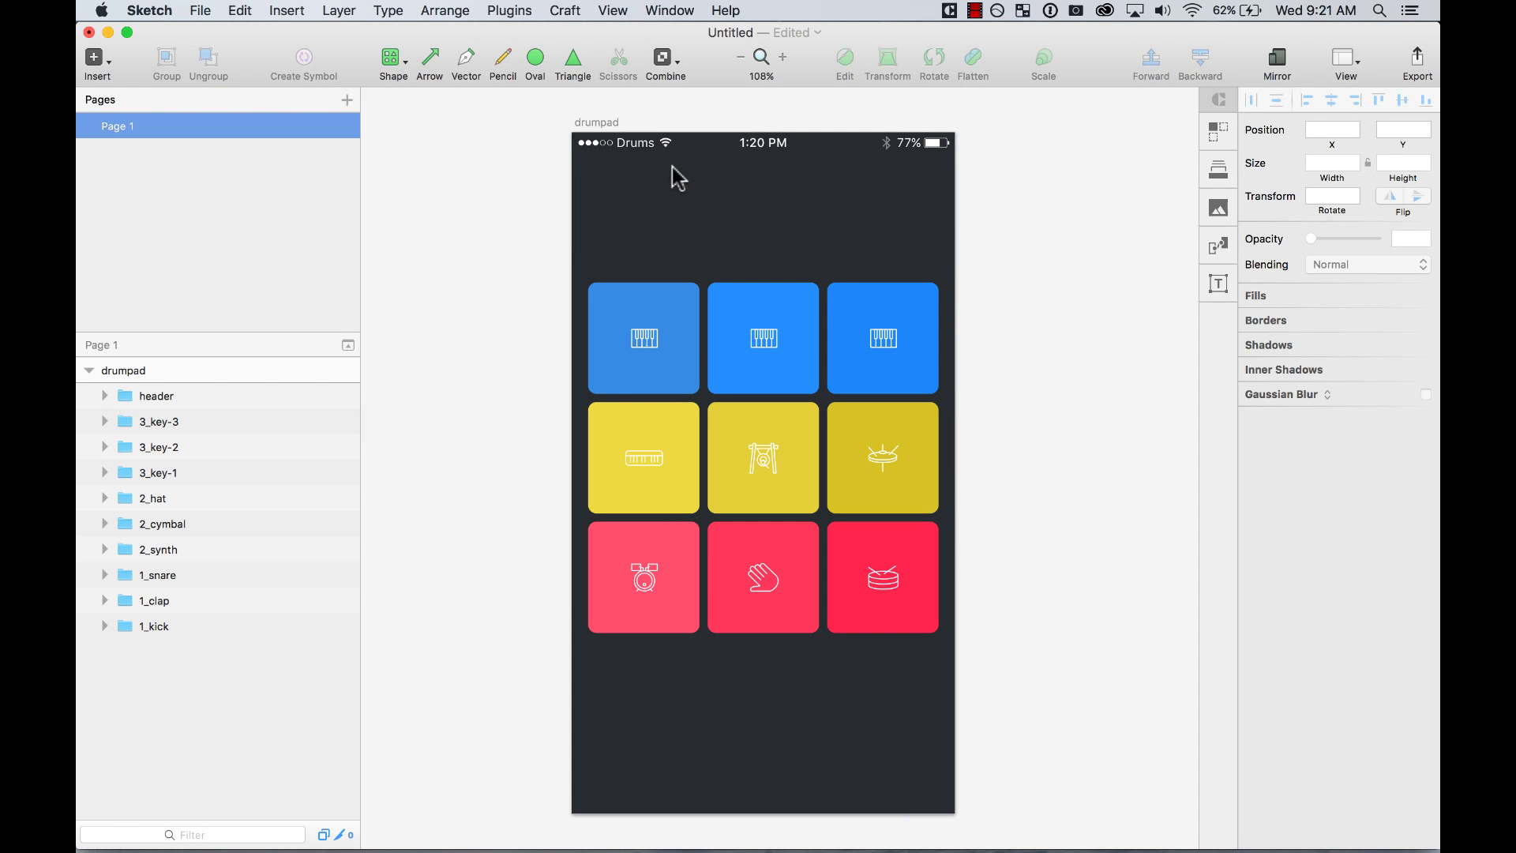
Step: Review the header and the nine instrument tile groups on the drumpad artboard
left_click(669, 150)
left_click(513, 186)
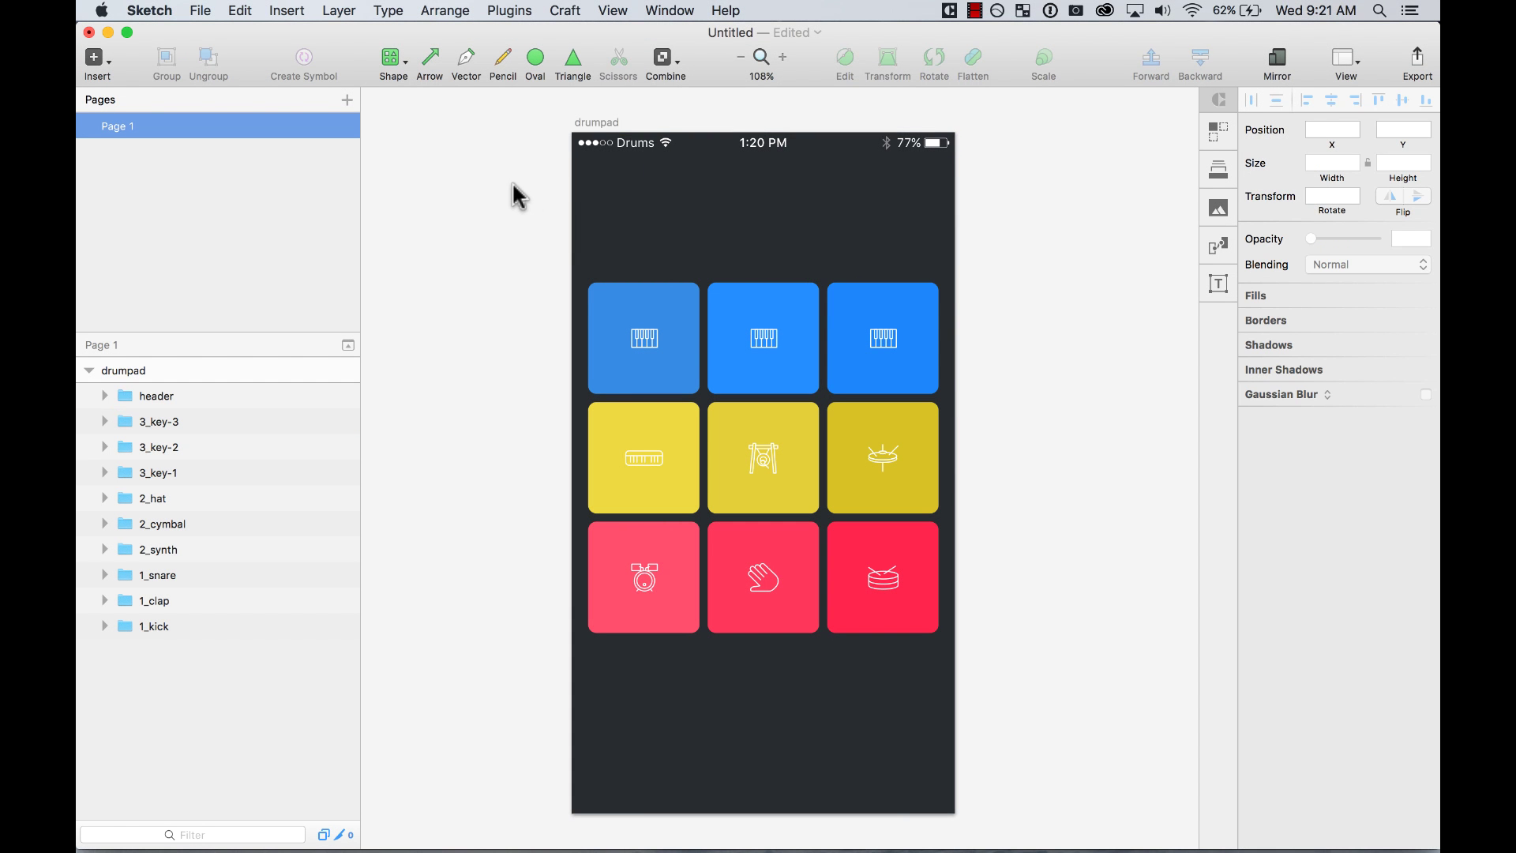
left_click(667, 142)
left_click(566, 332)
left_click(630, 322)
left_click(791, 310)
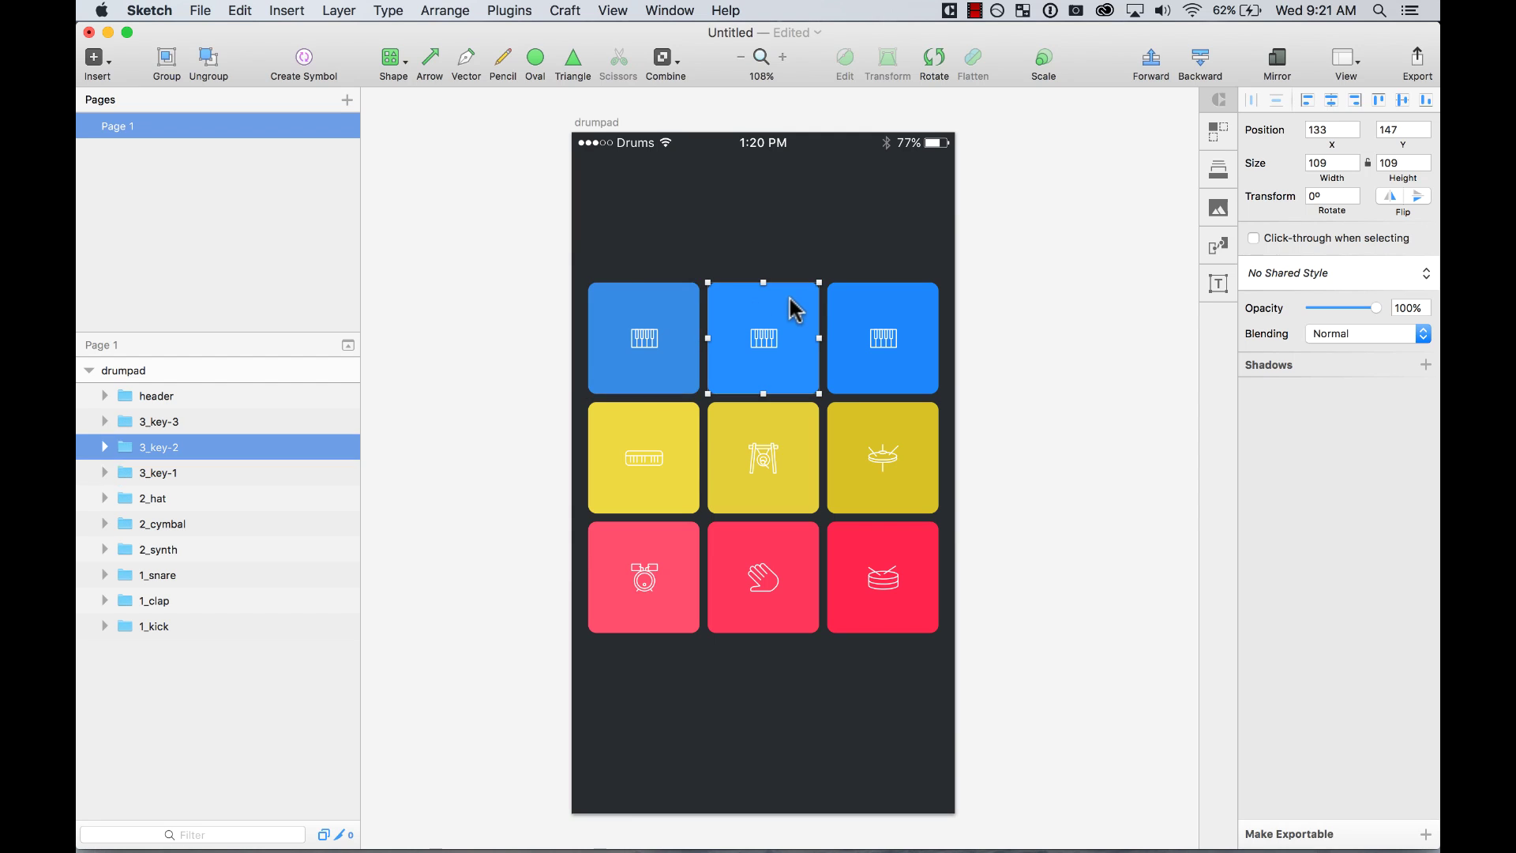
left_click(517, 304)
left_click_drag(517, 304, 1069, 552)
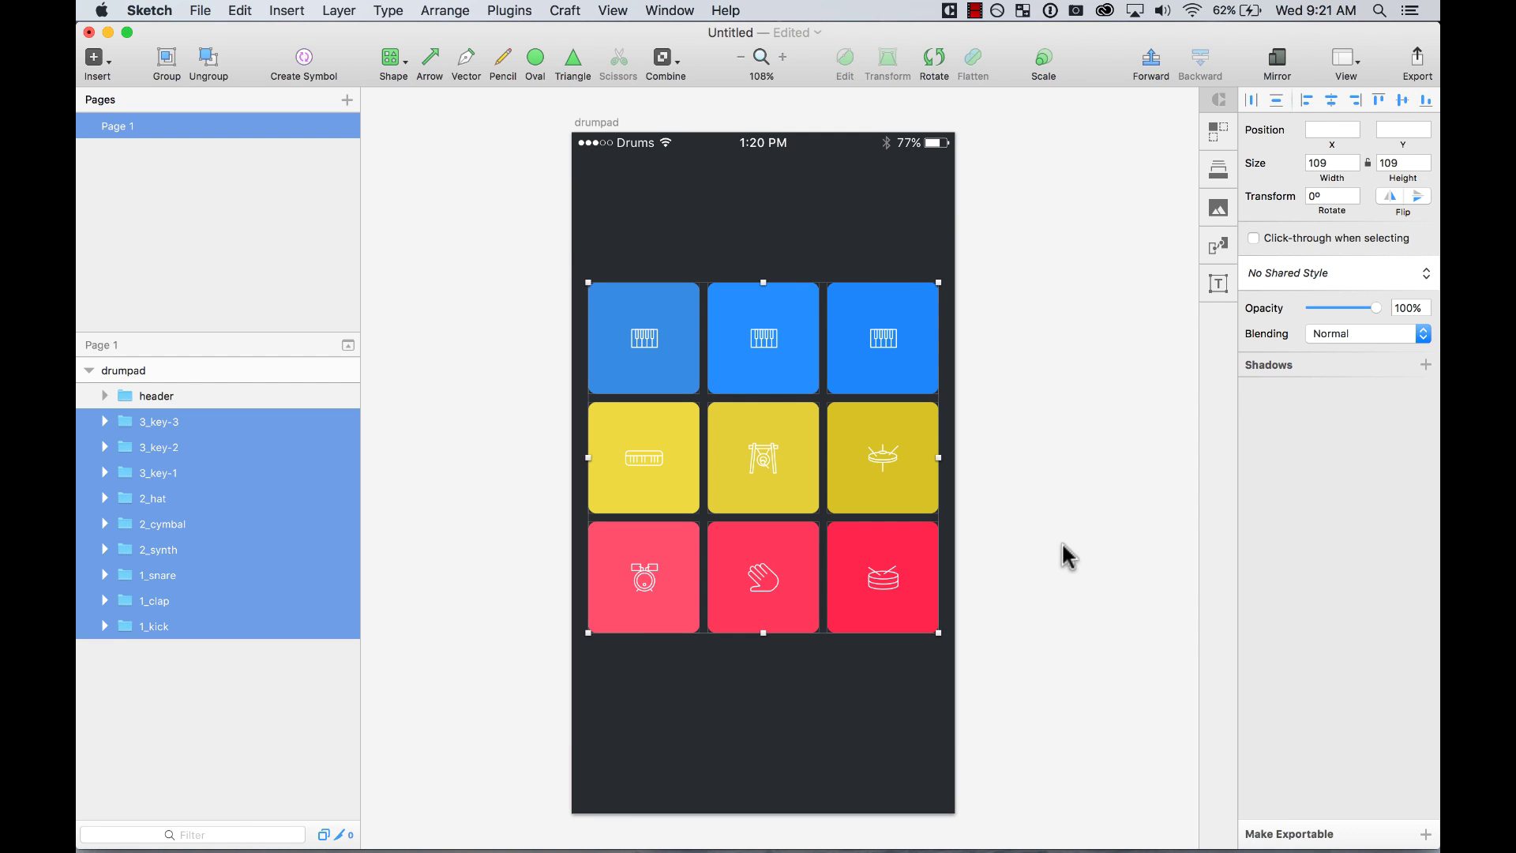
left_click(1069, 552)
double_click(659, 320)
left_click(497, 348)
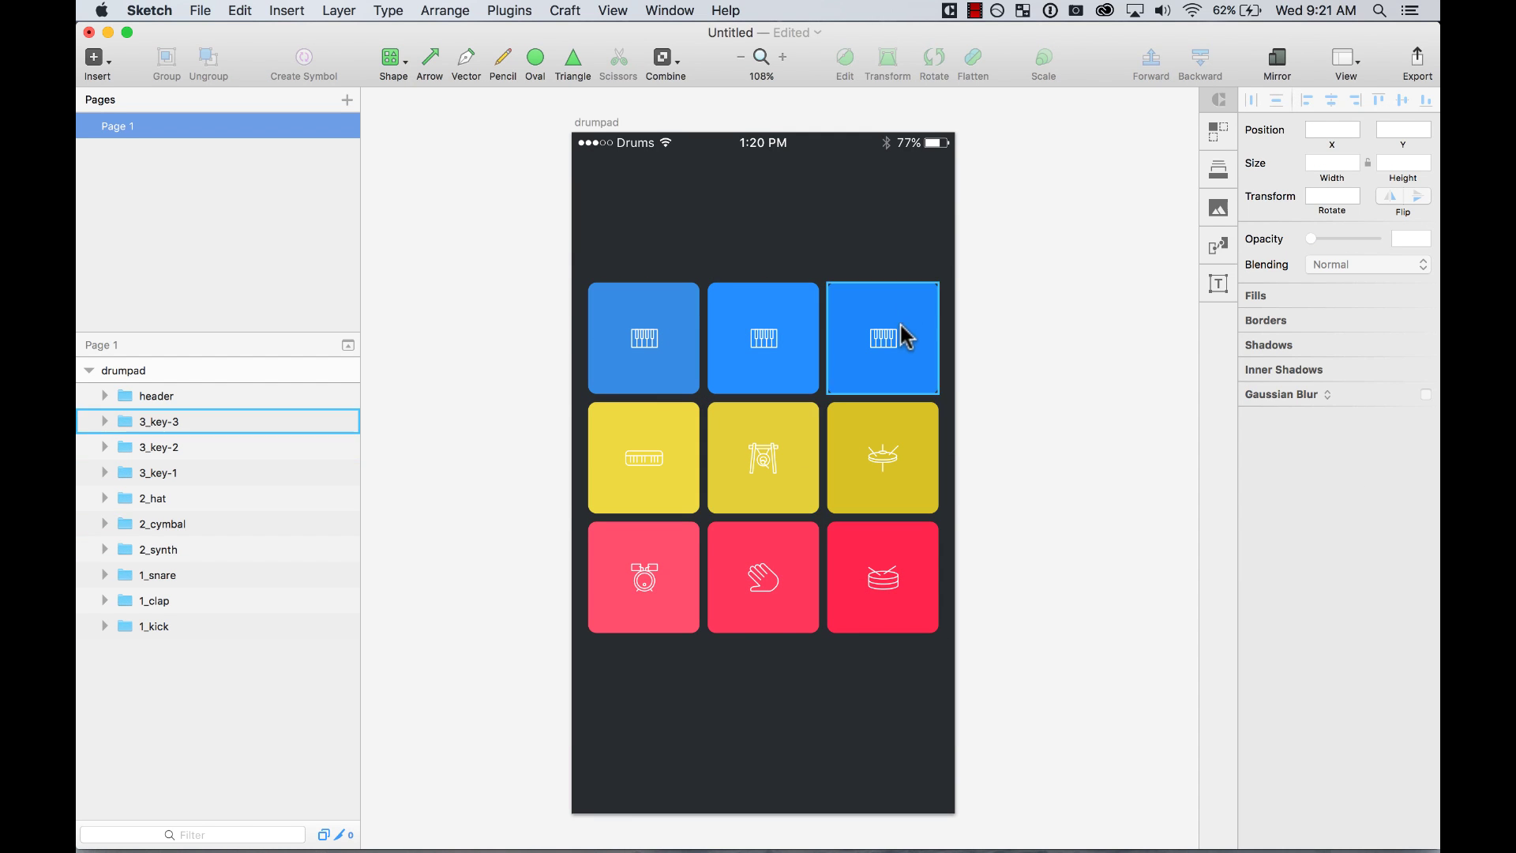
Step: Send the drumpad artboard to Flinto at 200% scale for iPhone 6 and enlarge the imported document's window
left_click(609, 123)
left_click(517, 12)
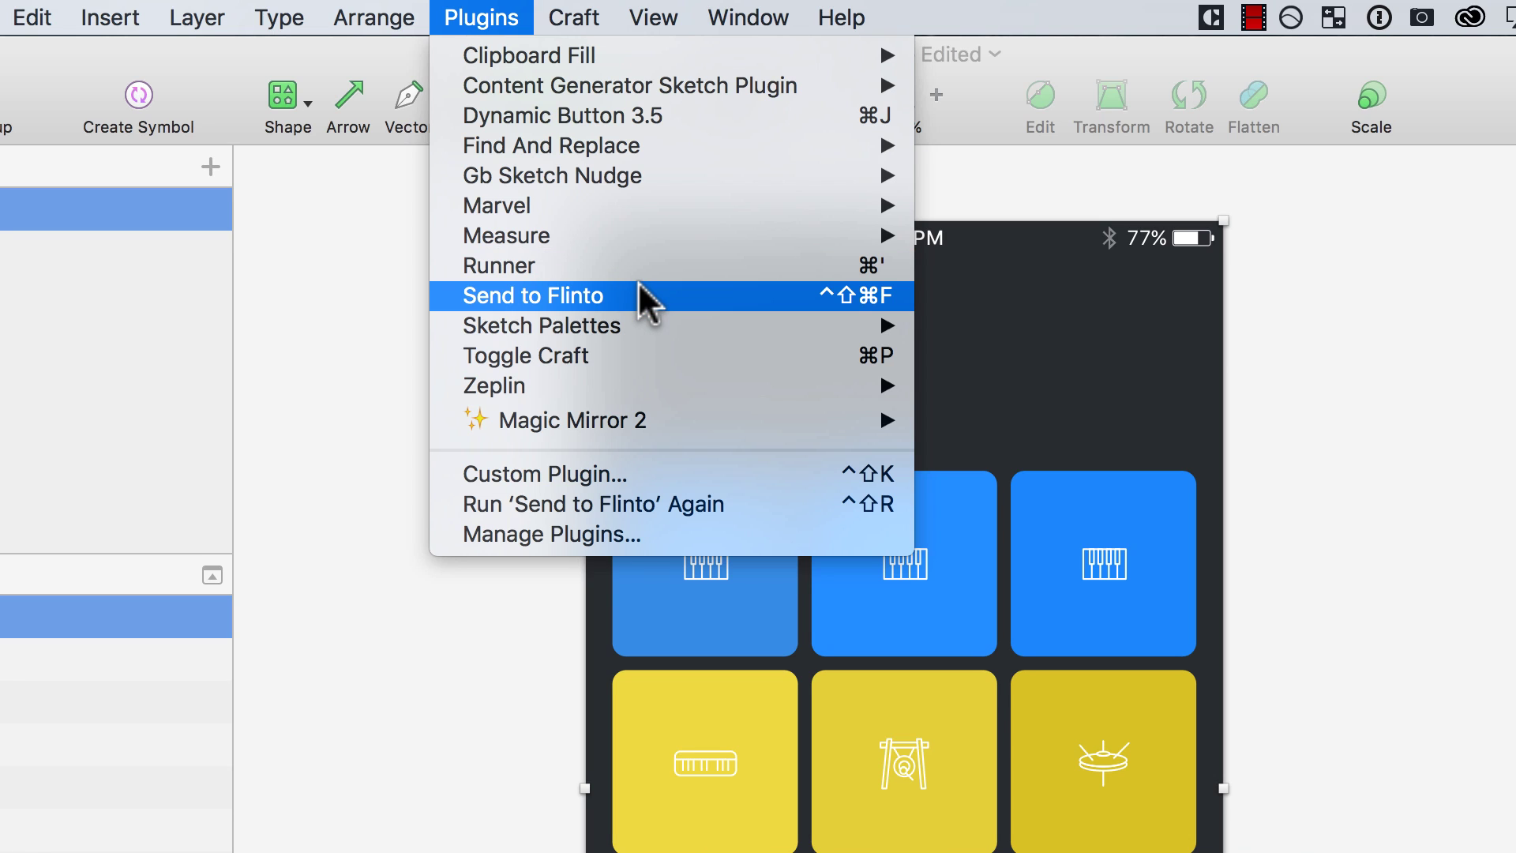
left_click(591, 304)
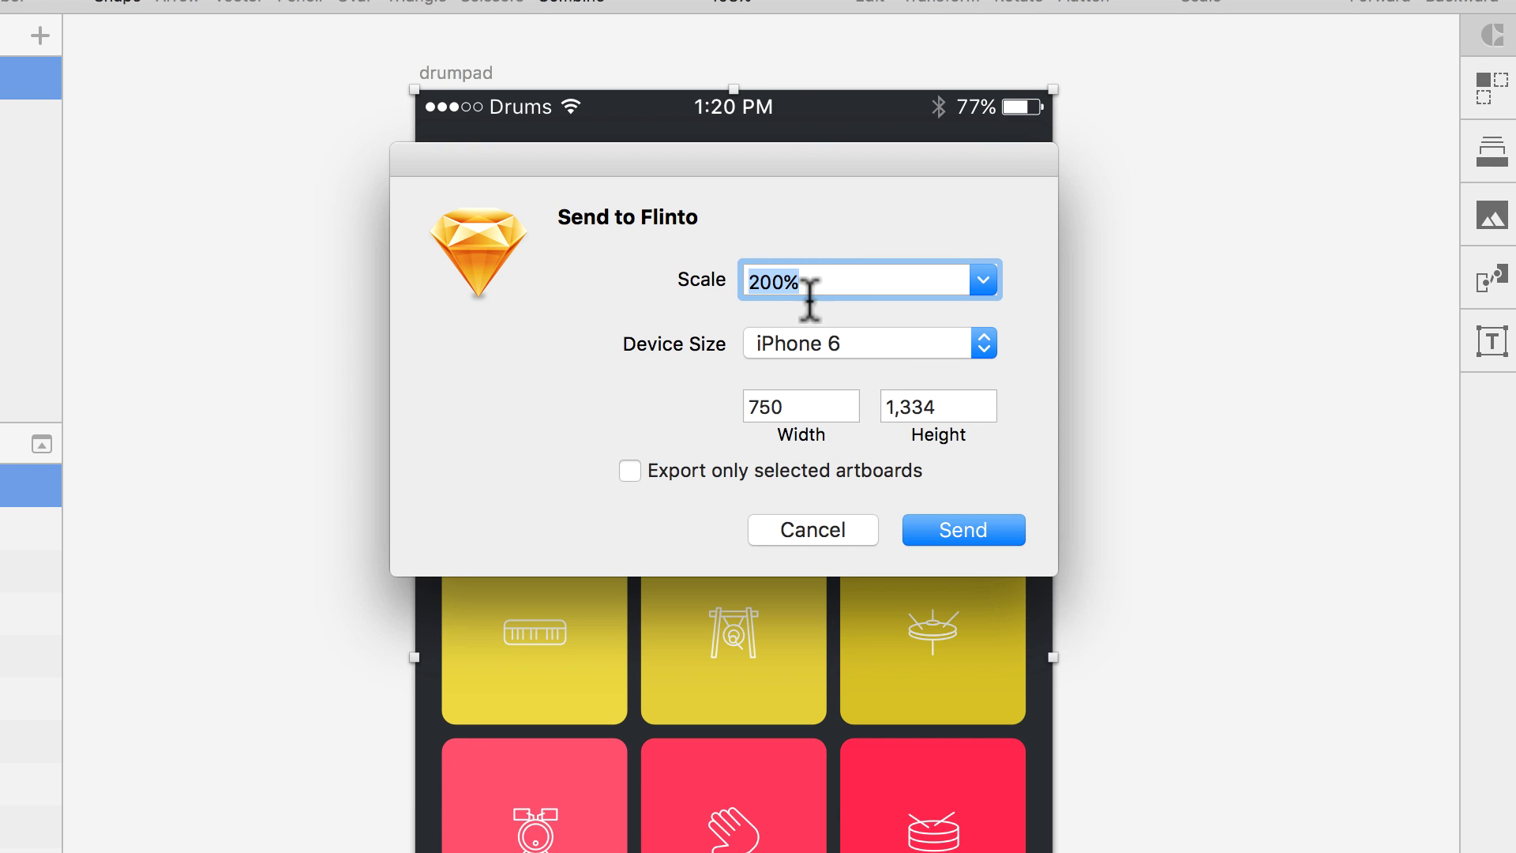
left_click(980, 529)
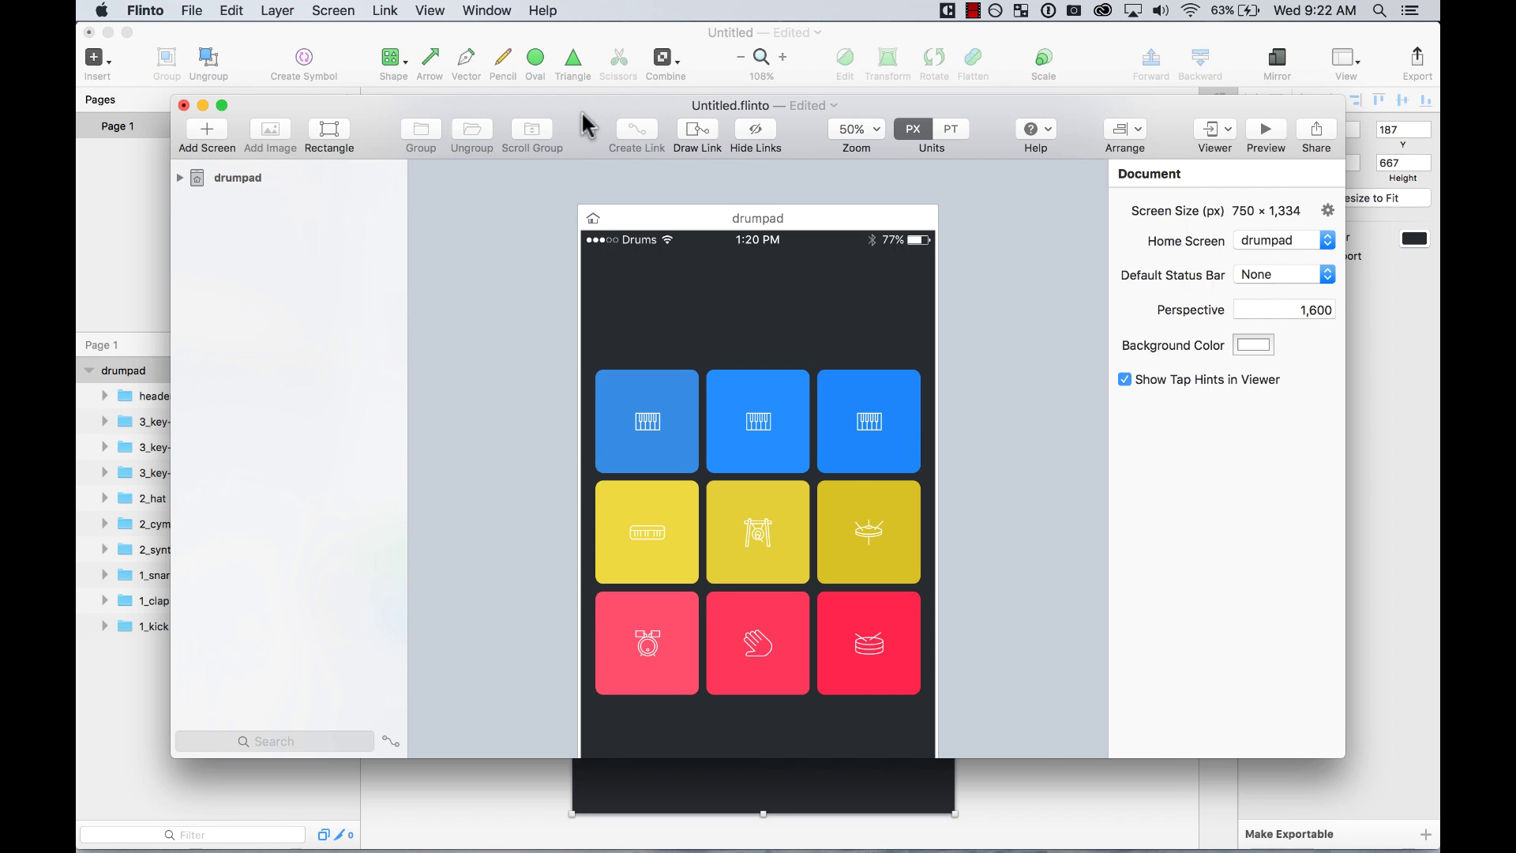
double_click(588, 124)
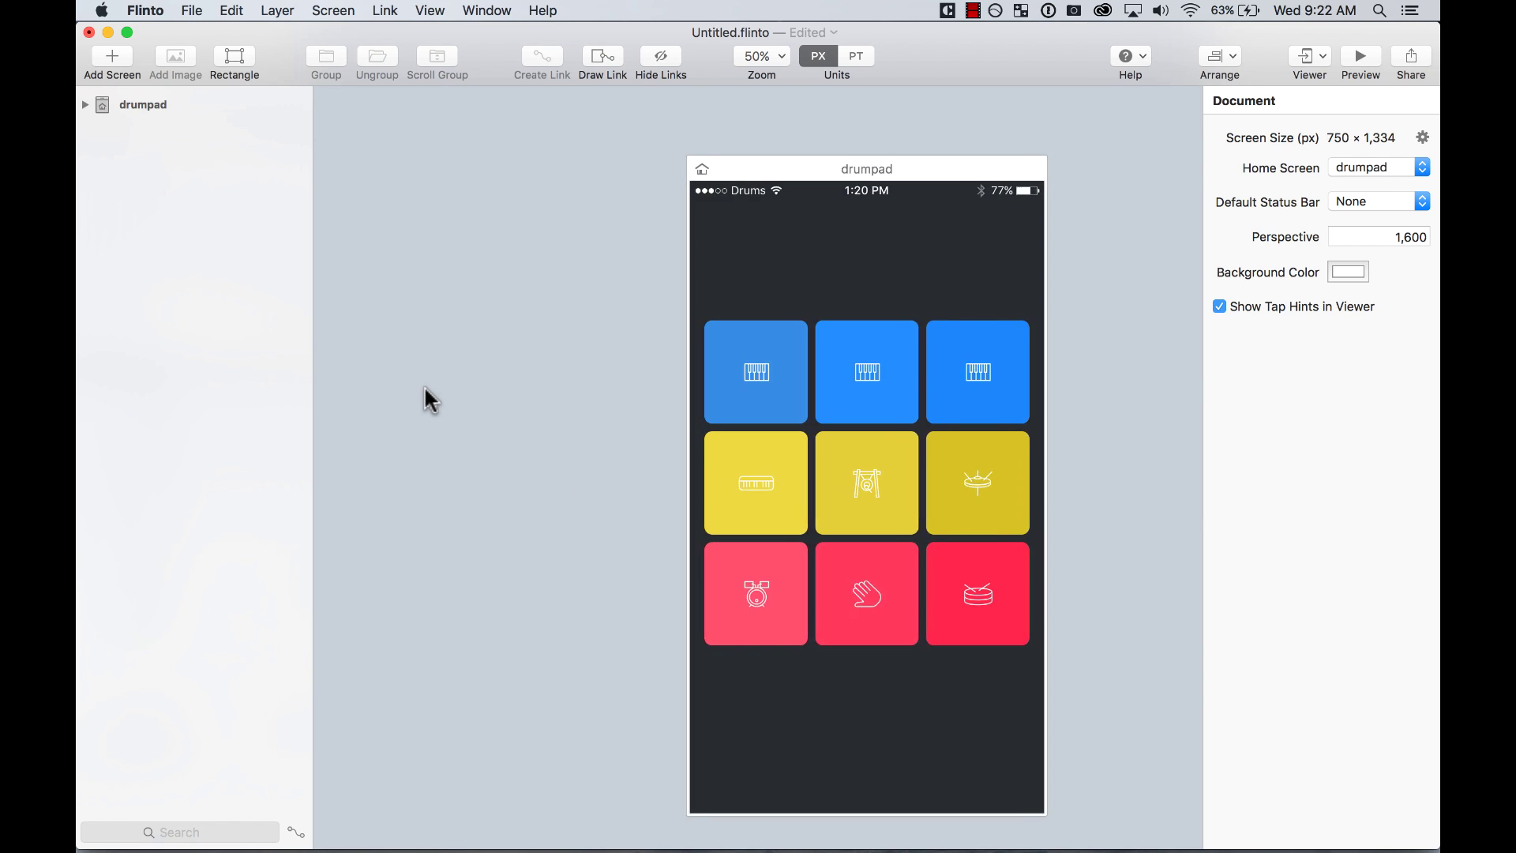
scroll(430, 398, "right", 5)
Step: Examine the imported drumpad screen and its blue, yellow and pink tile layers
left_click(618, 148)
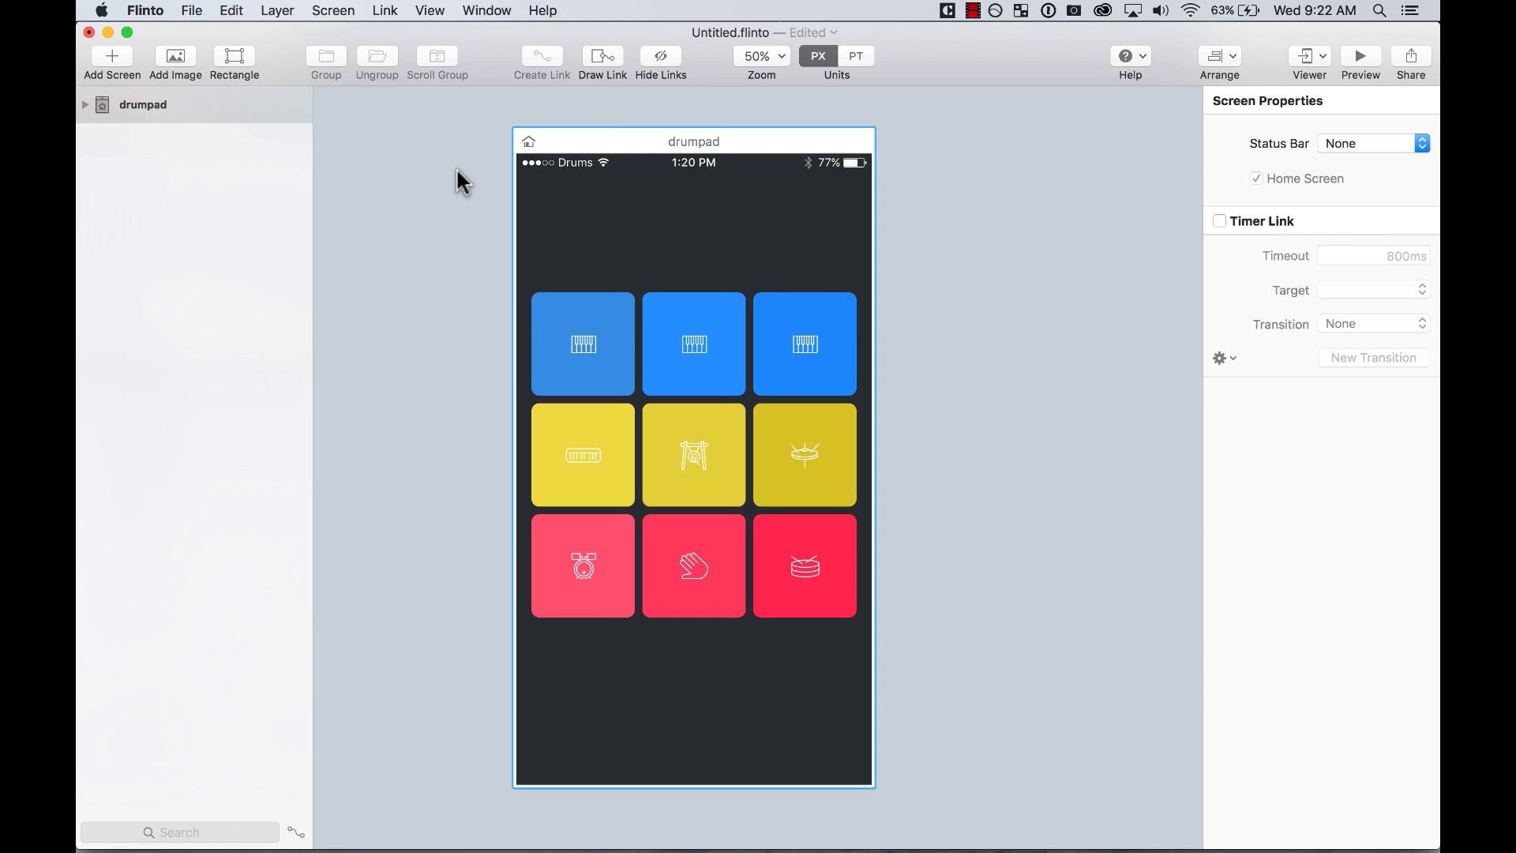
left_click(456, 172)
left_click(582, 343)
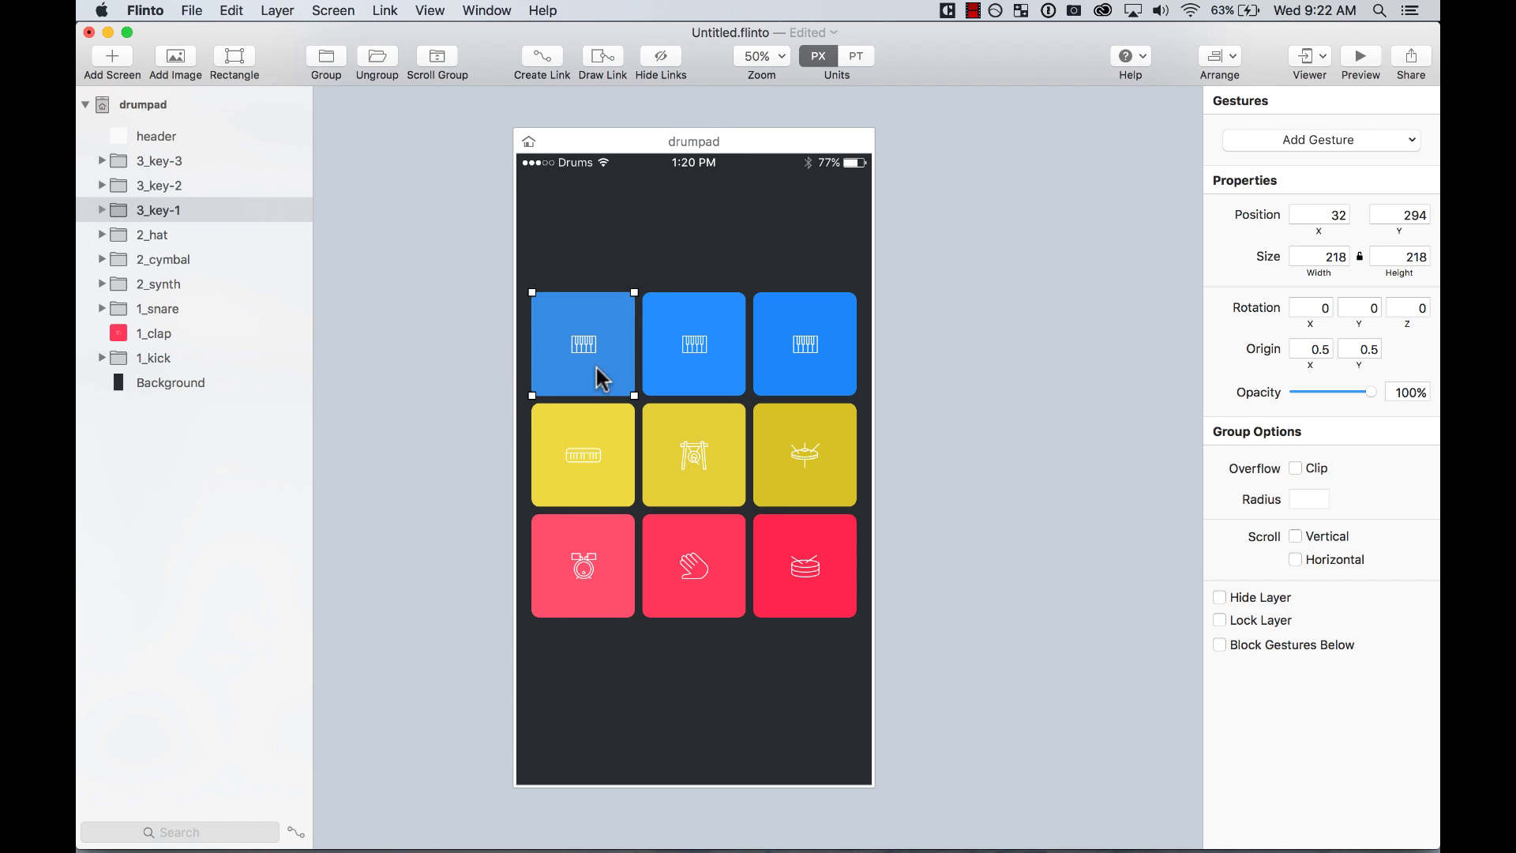
left_click(709, 356)
left_click(628, 459)
left_click(604, 600)
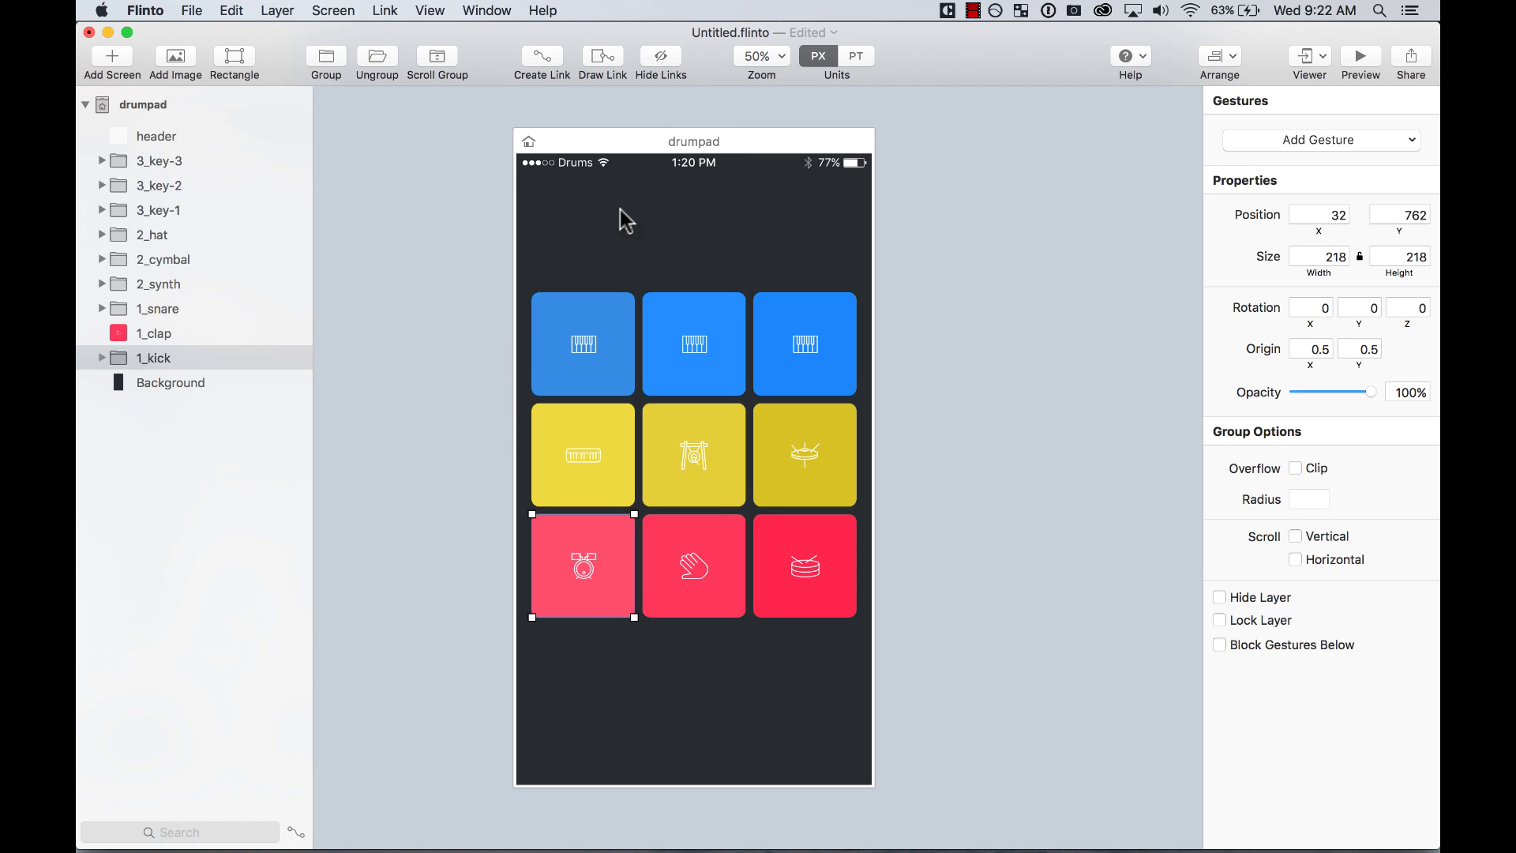
left_click(602, 179)
left_click(446, 365)
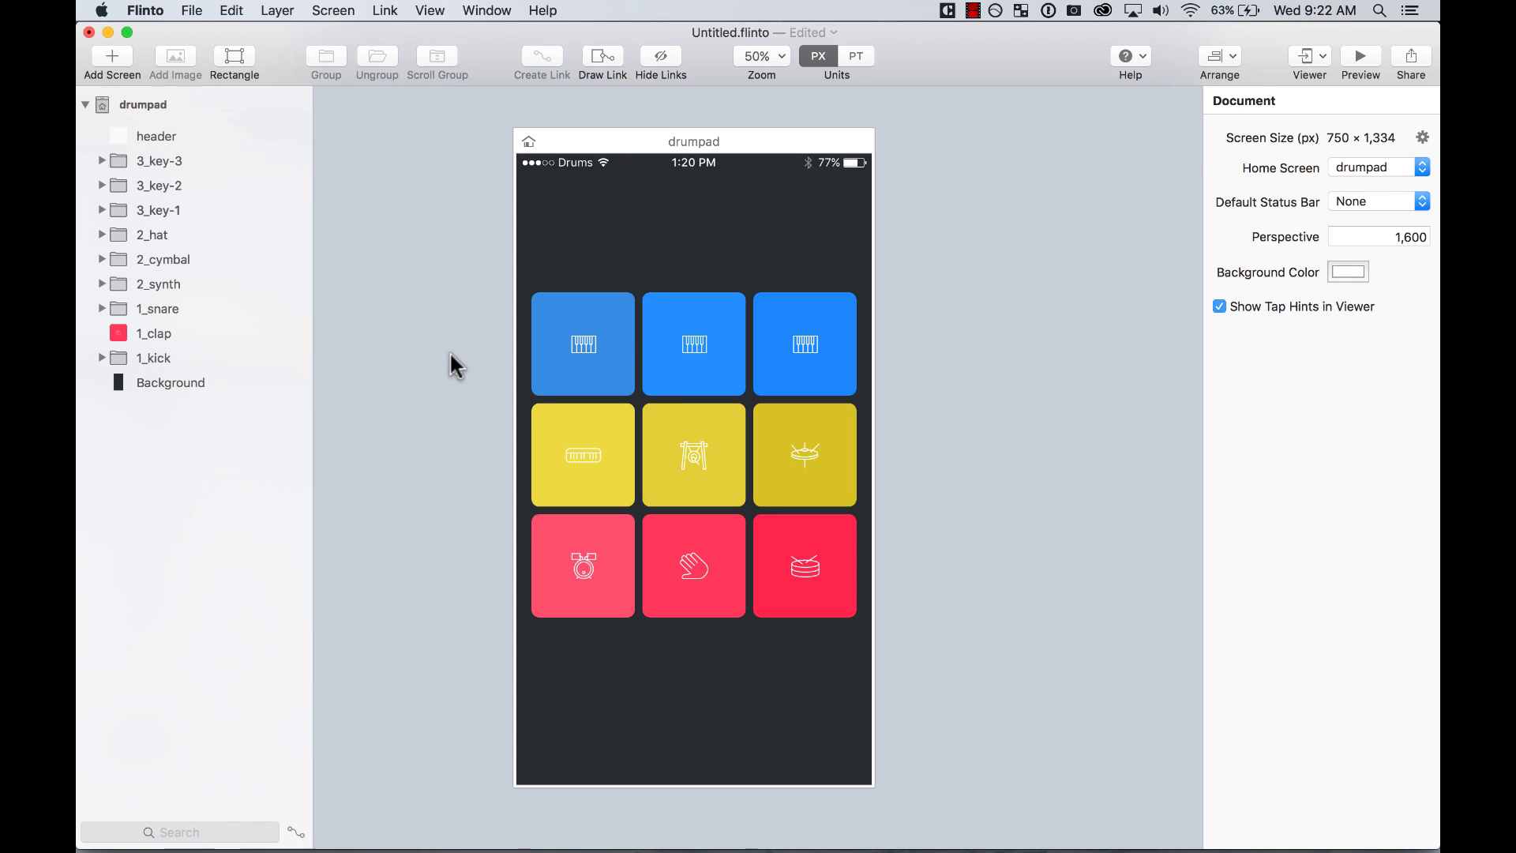
left_click(631, 353)
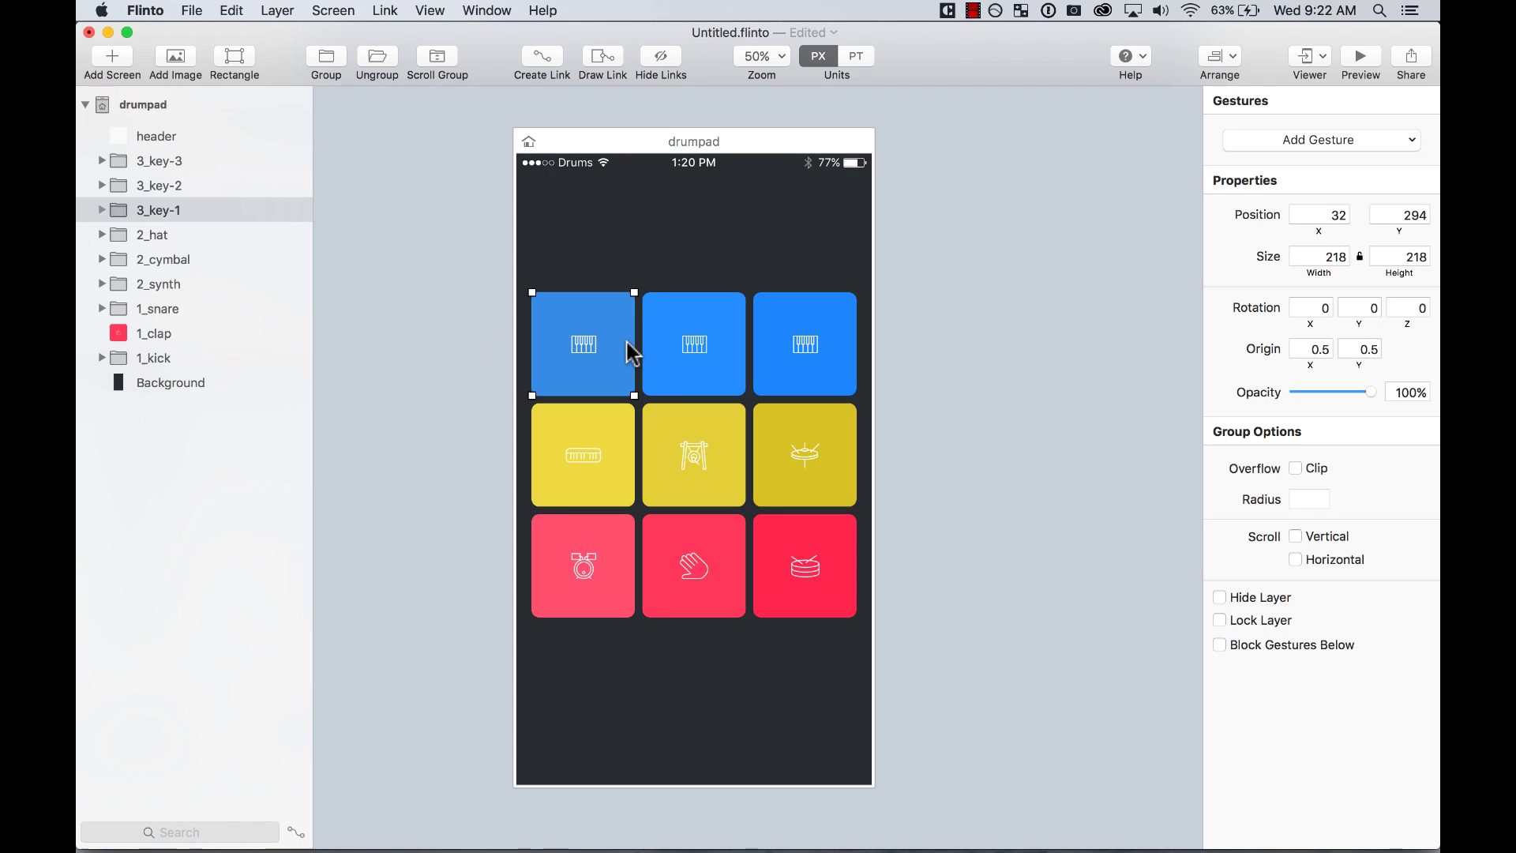
left_click(1055, 288)
Step: Add a Tap gesture to the first blue key tile with the drumpad screen itself as its target
left_click(588, 339)
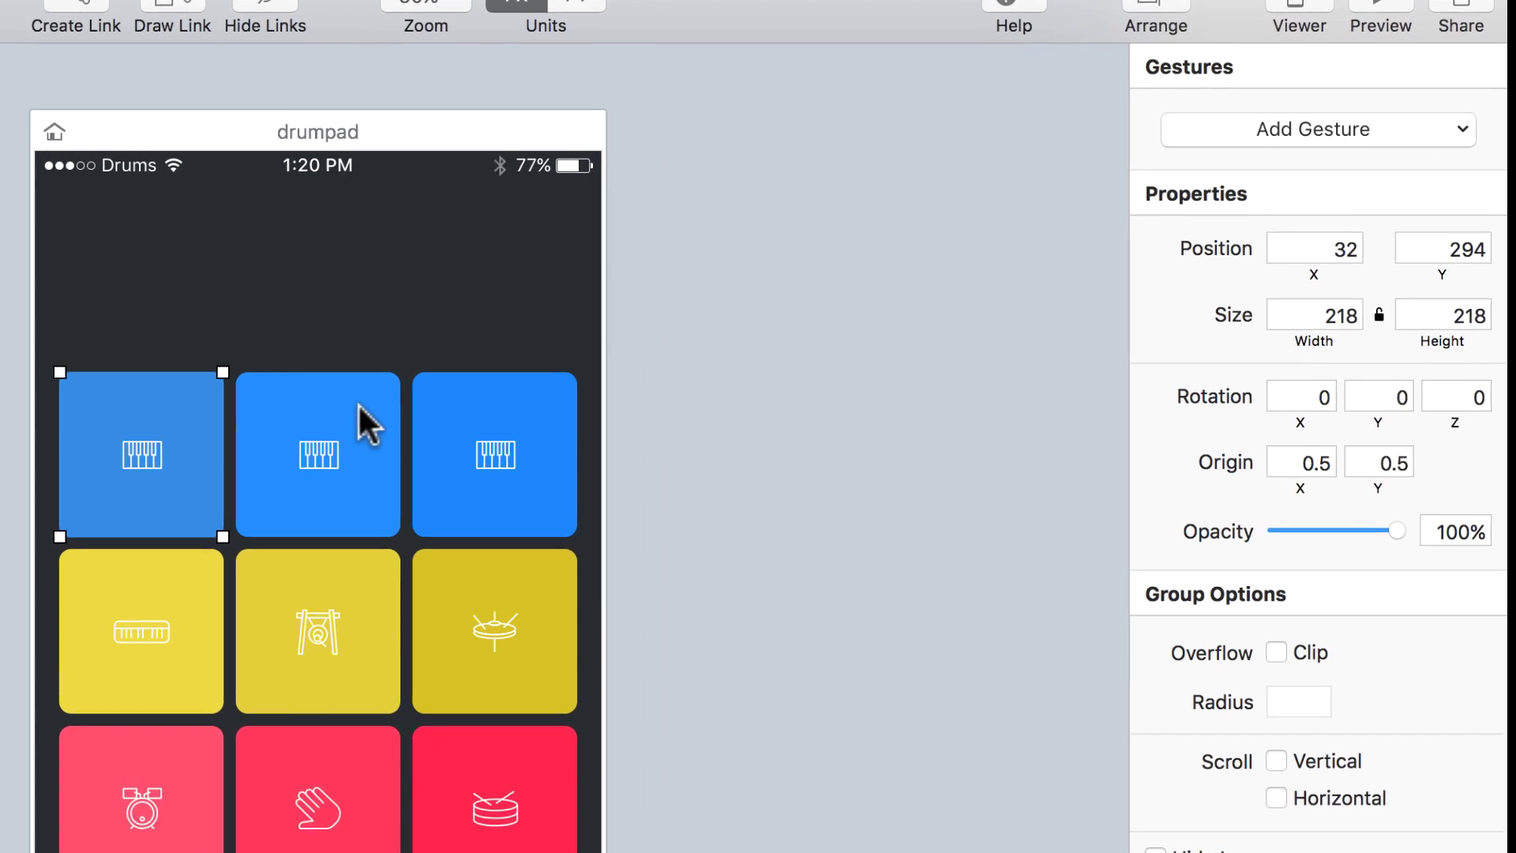
left_click(1337, 140)
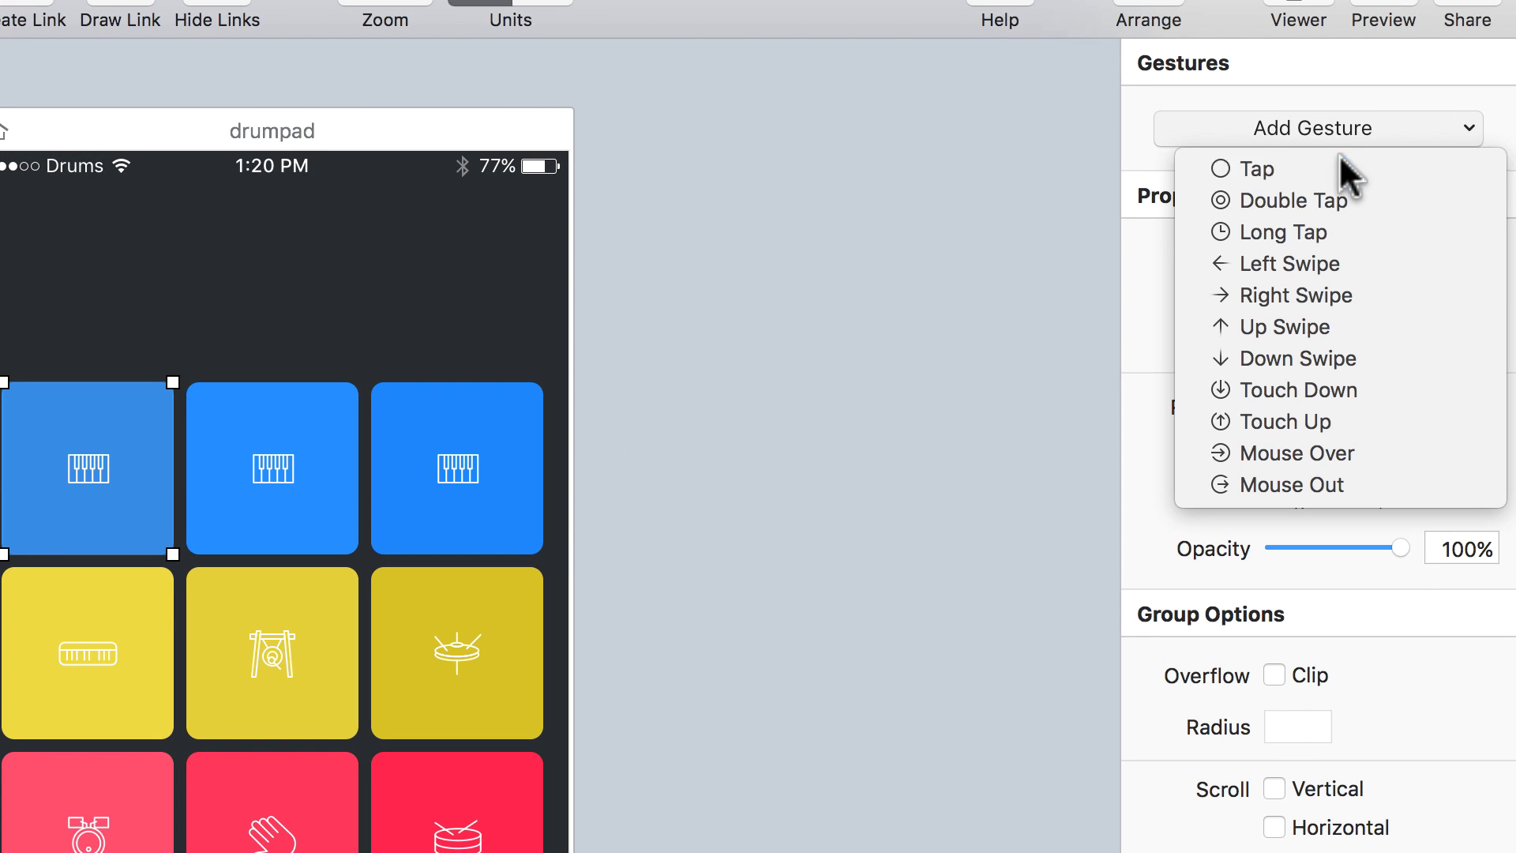
left_click(1339, 162)
left_click(1339, 261)
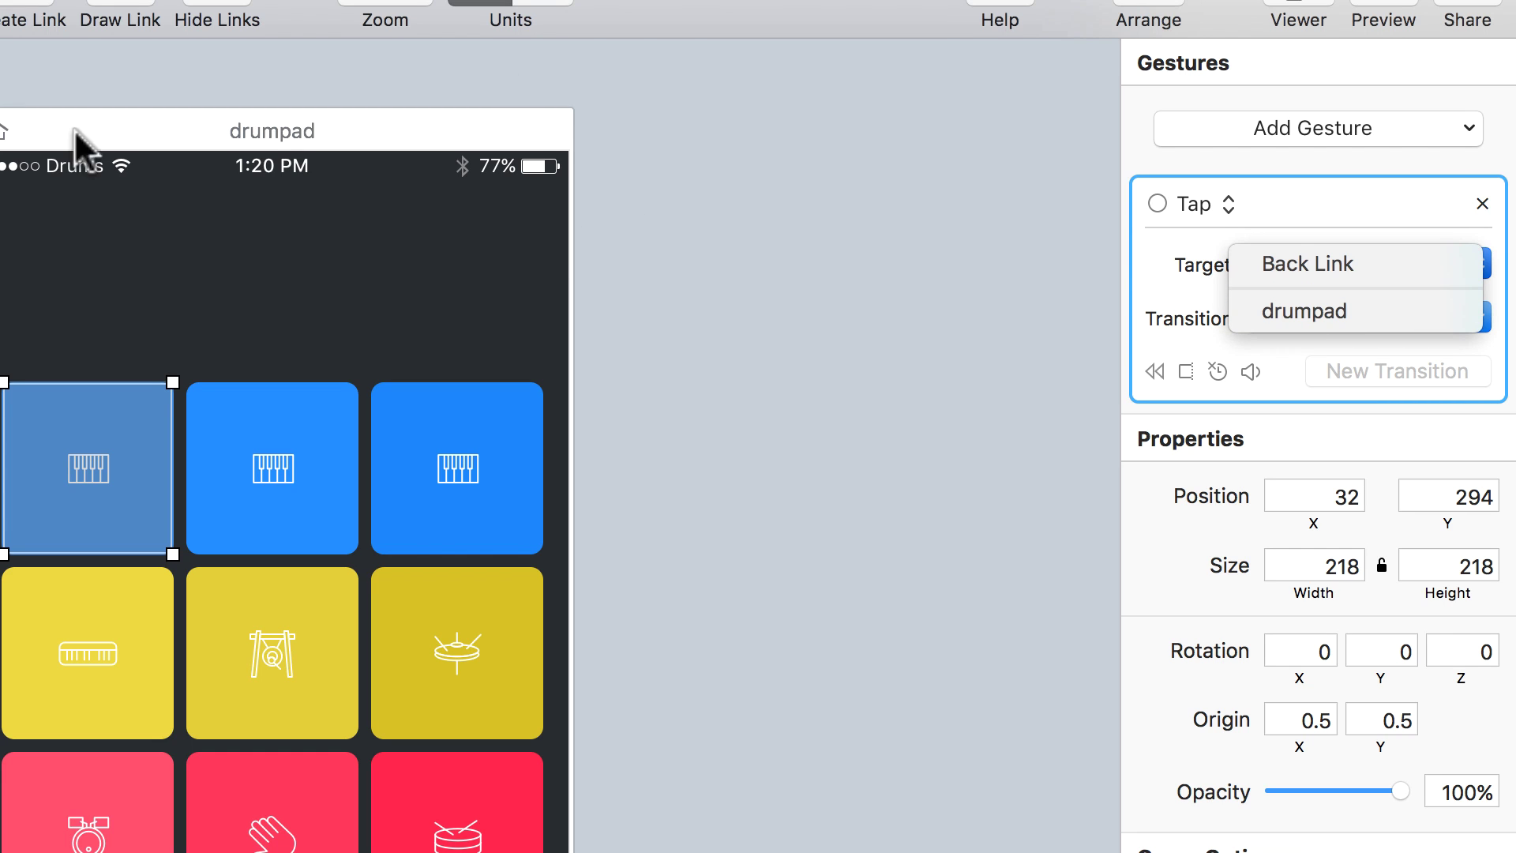
left_click(1345, 308)
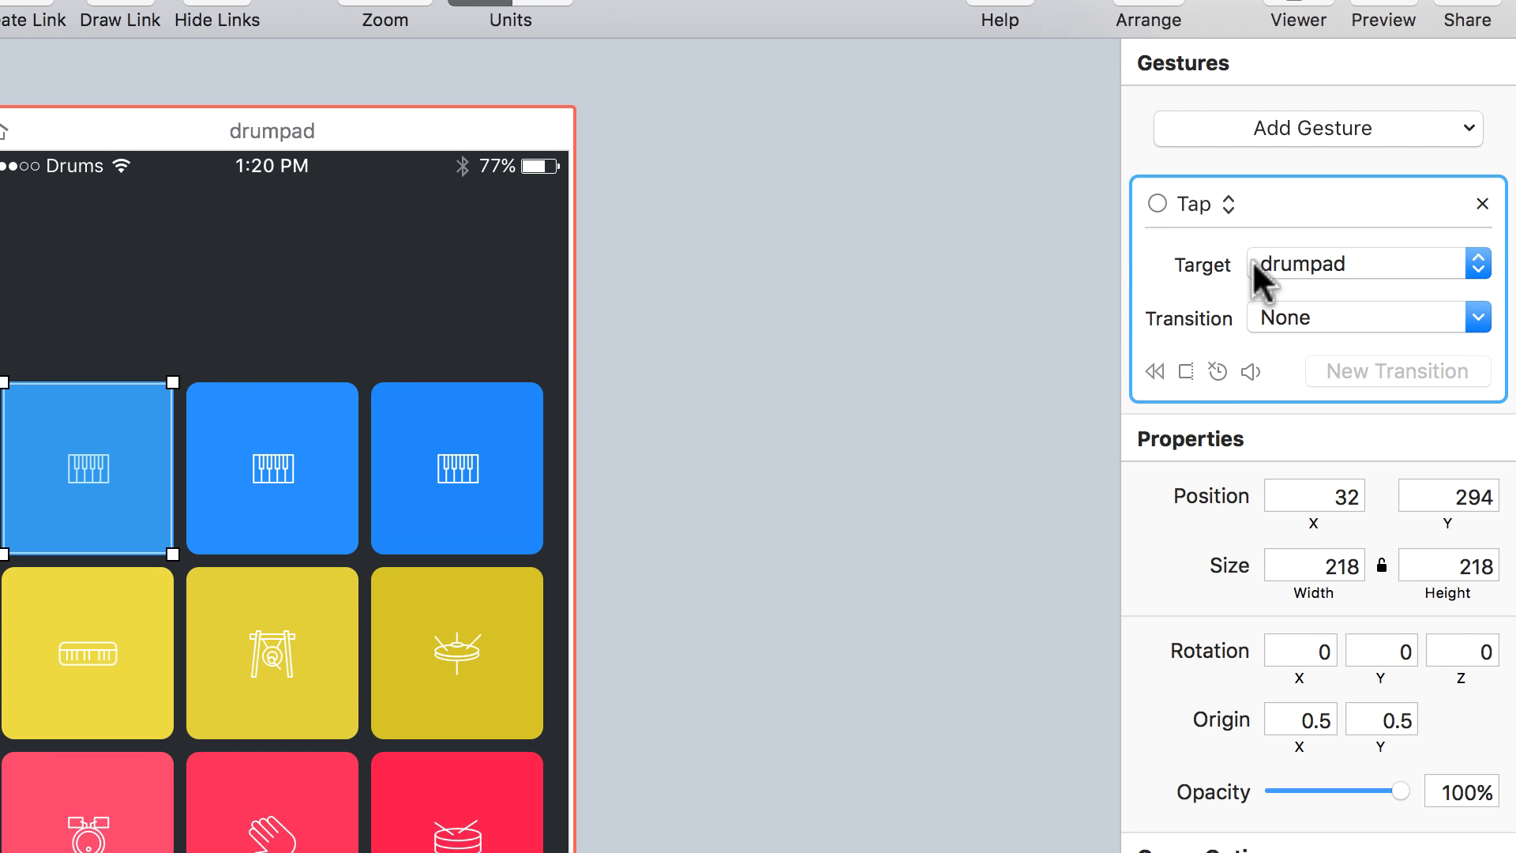
Step: Attach keys-1.wav from the sounds folder as the audio for the first blue key tile's Tap gesture
left_click(1250, 371)
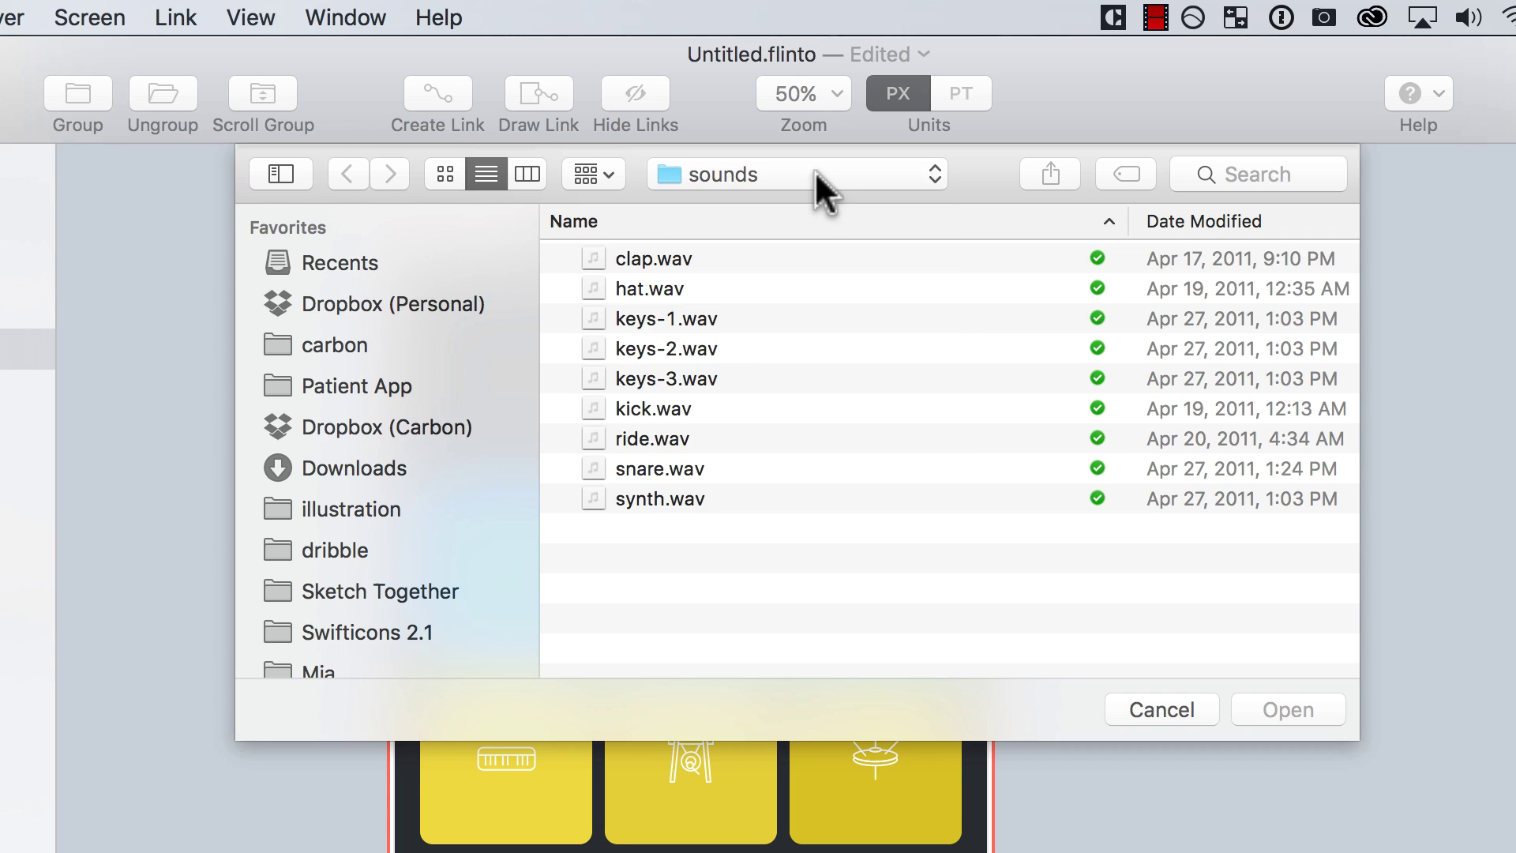
left_click(815, 170)
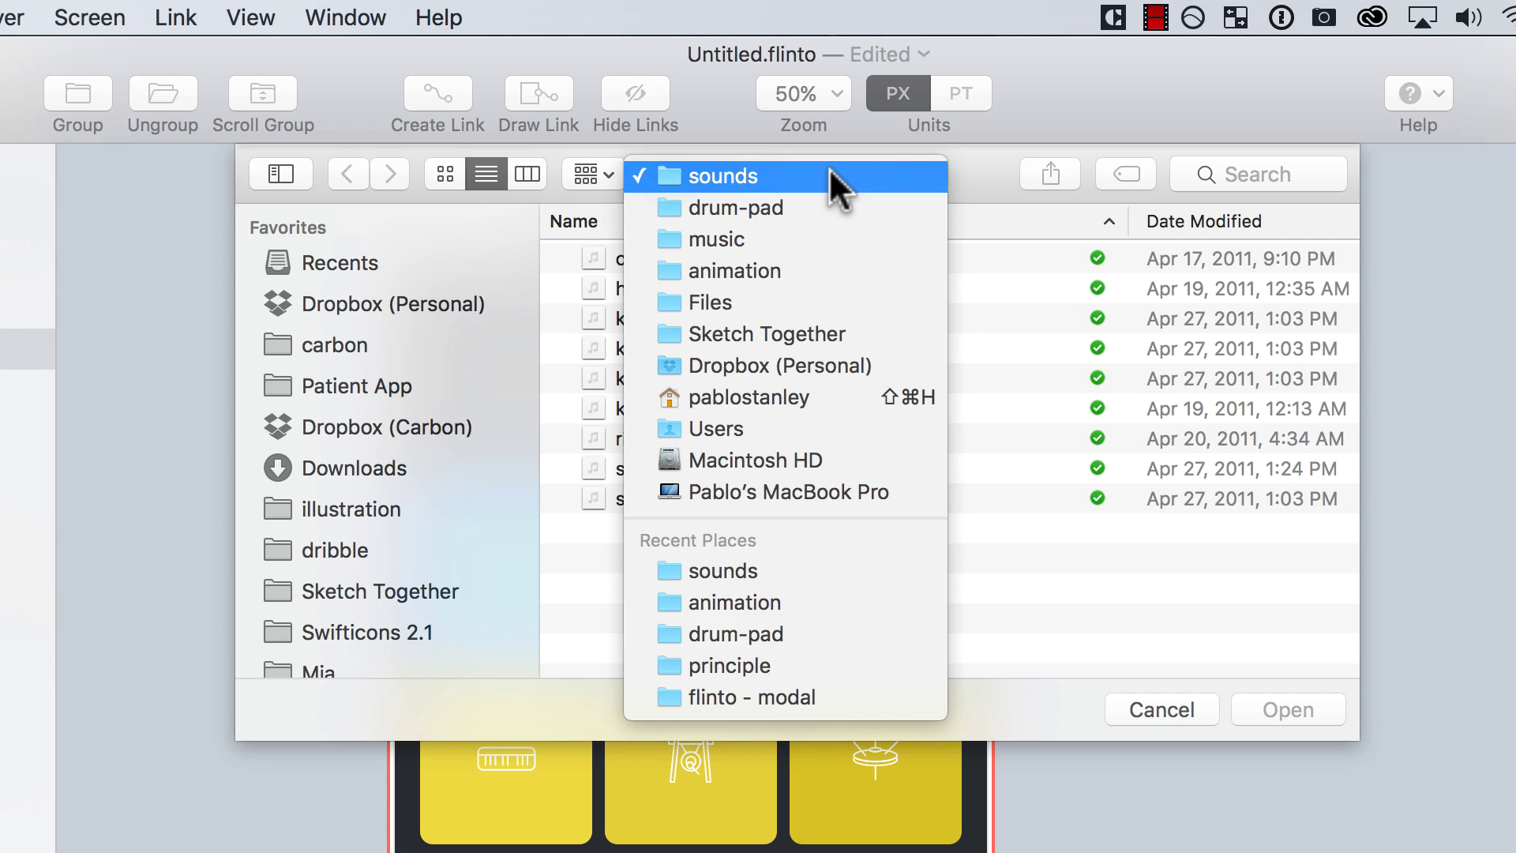
left_click(830, 167)
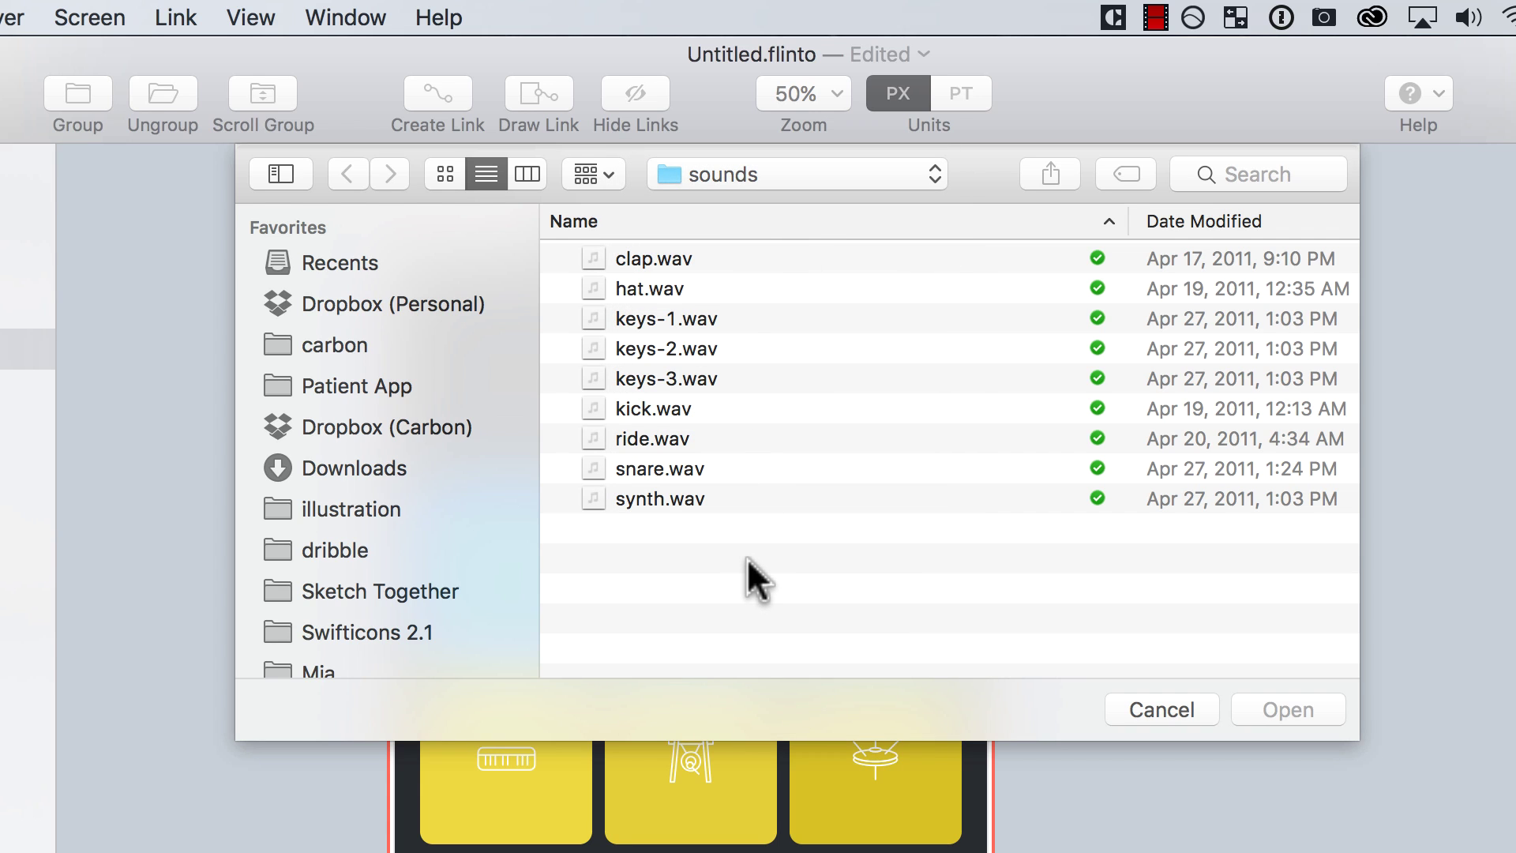
left_click(588, 258)
left_click(737, 524)
left_click(715, 317)
left_click(1330, 712)
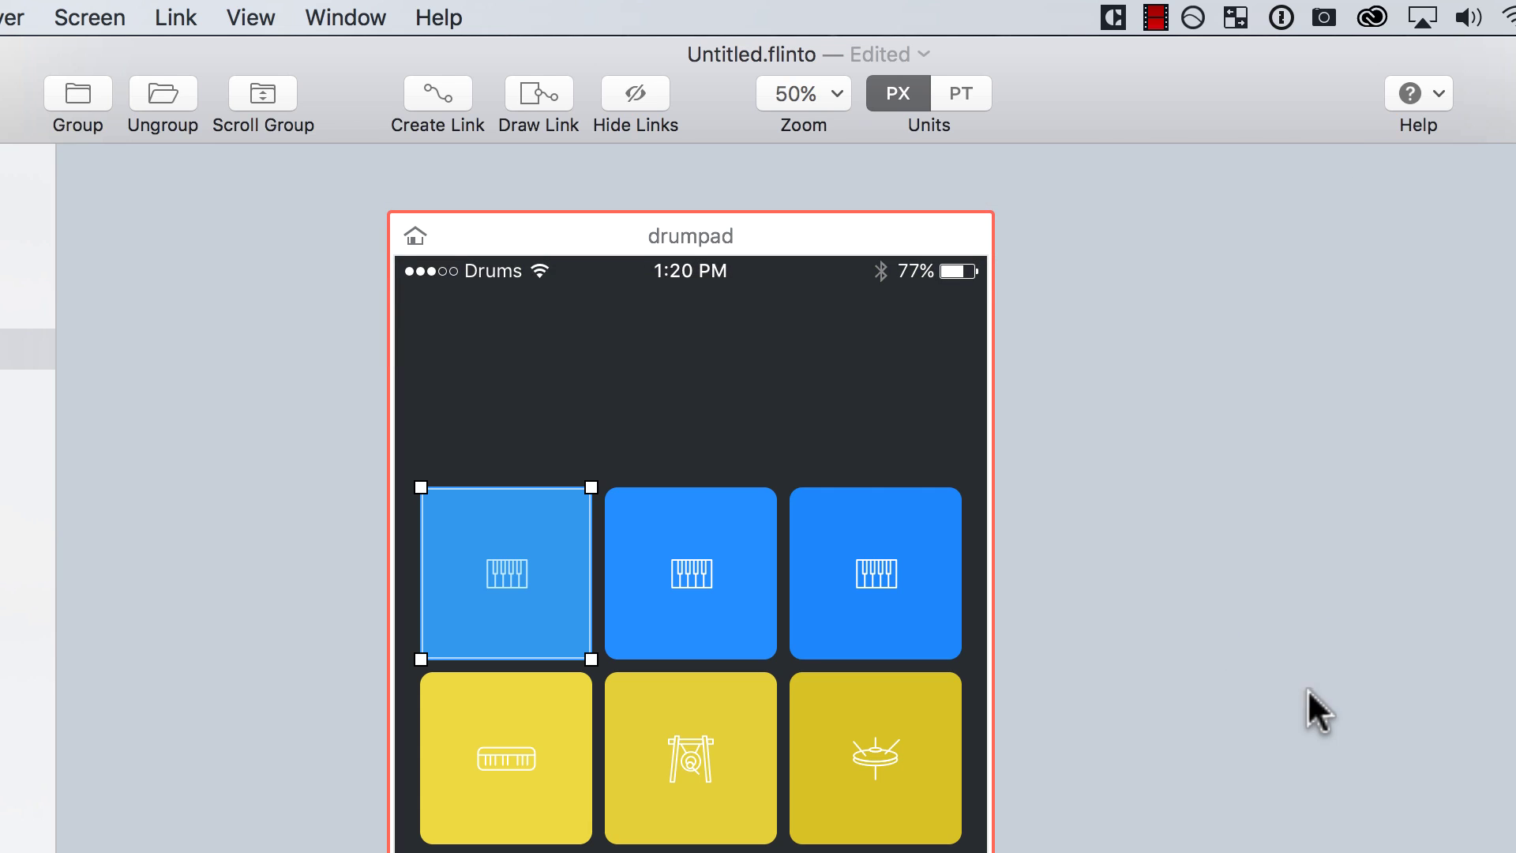
Step: Give the second blue key tile a Tap gesture targeting drumpad, with keys-2.wav as its sound
left_click(681, 578)
left_click(1431, 212)
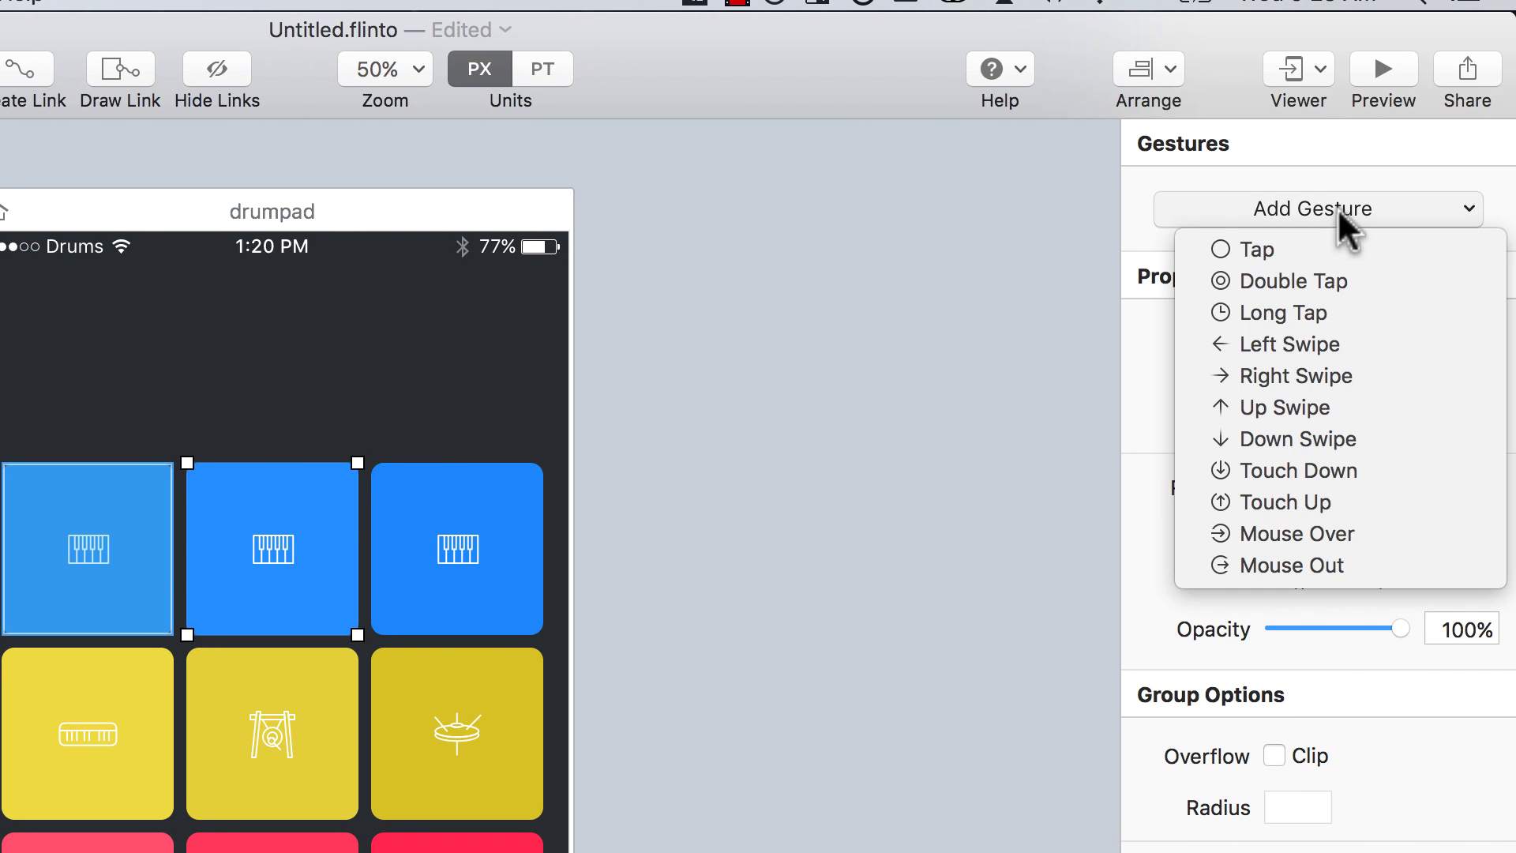
left_click(1437, 255)
left_click(1332, 347)
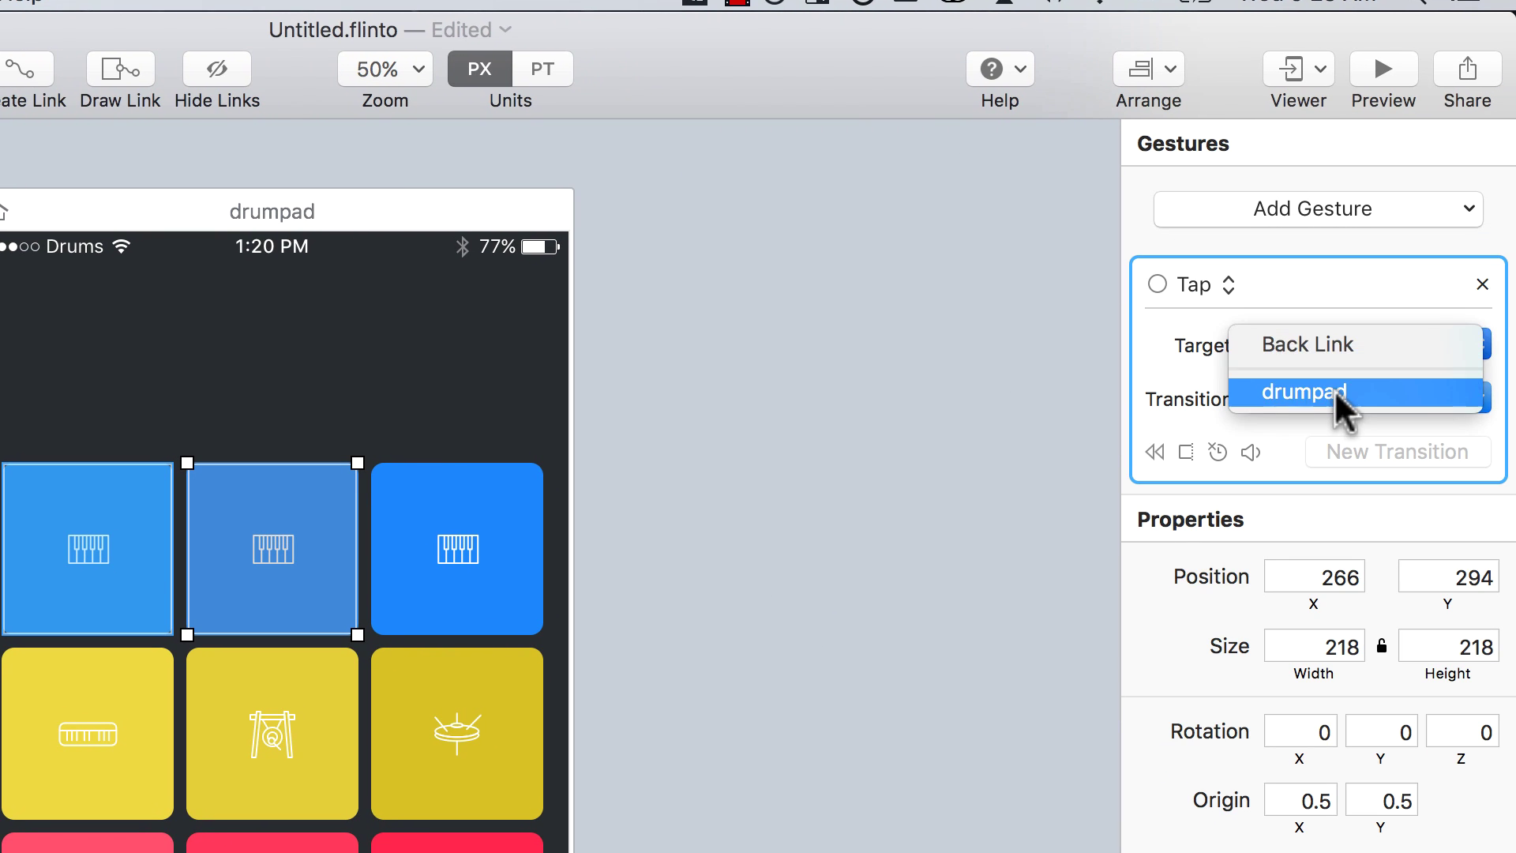
left_click(1334, 390)
left_click(1249, 451)
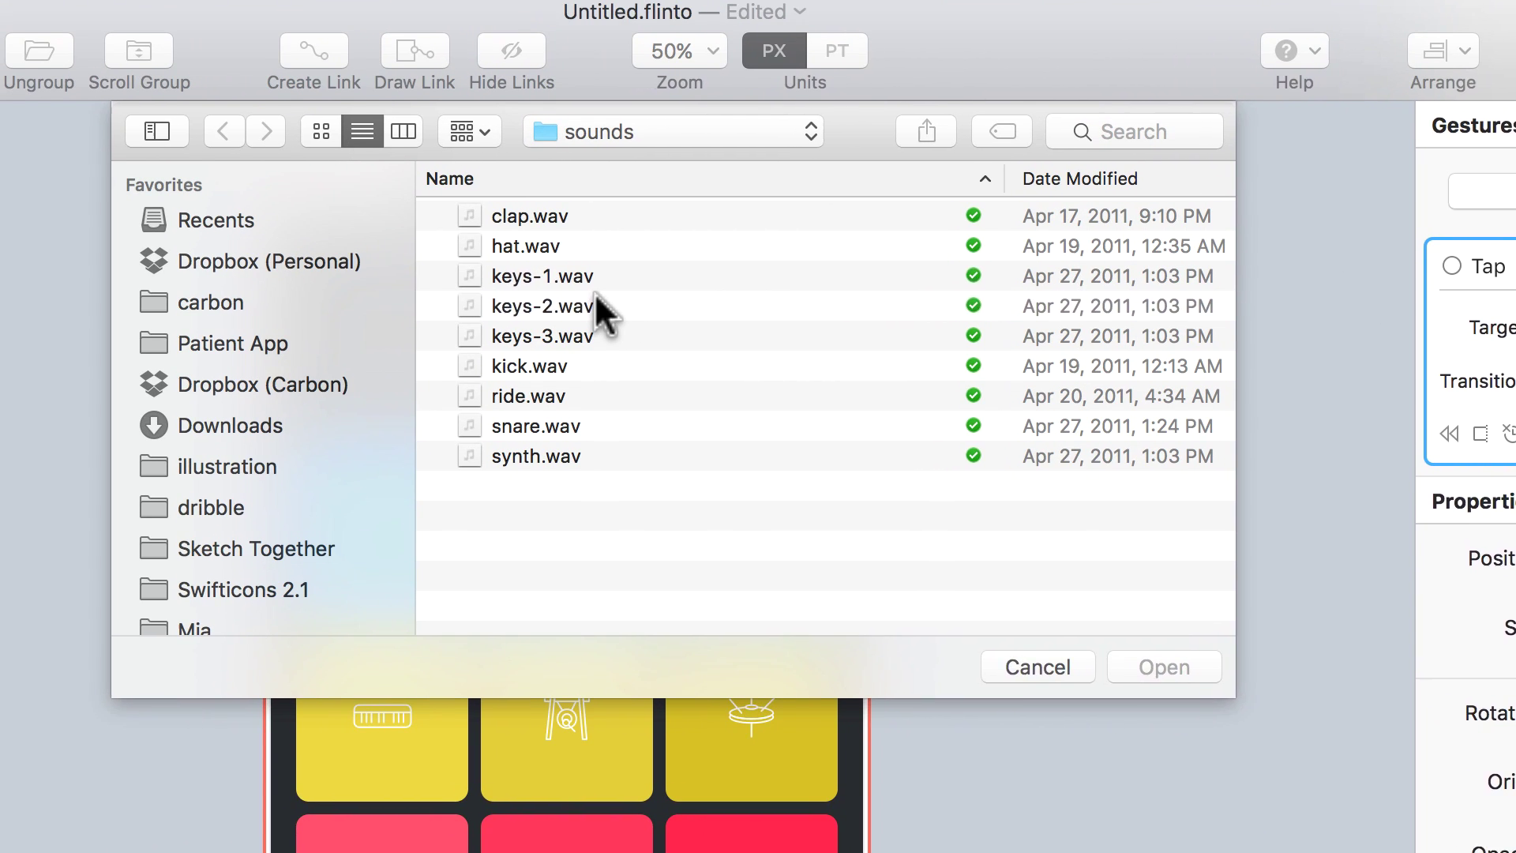
left_click(340, 314)
left_click(1263, 647)
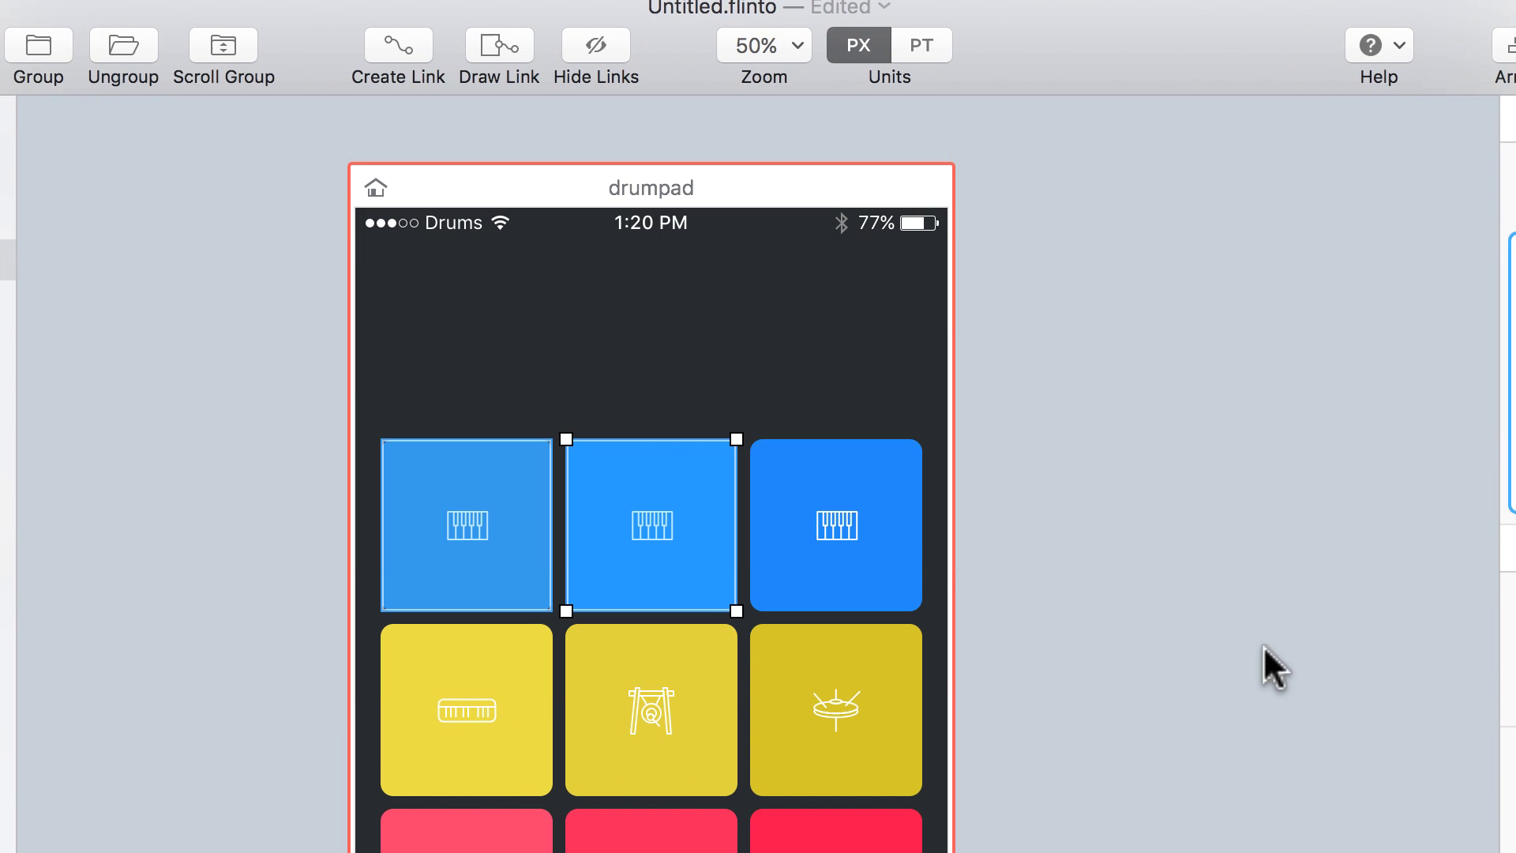
Step: Give the third blue key tile a Tap gesture targeting drumpad without a transition, with keys-3.wav as its sound
left_click(826, 514)
left_click(1317, 199)
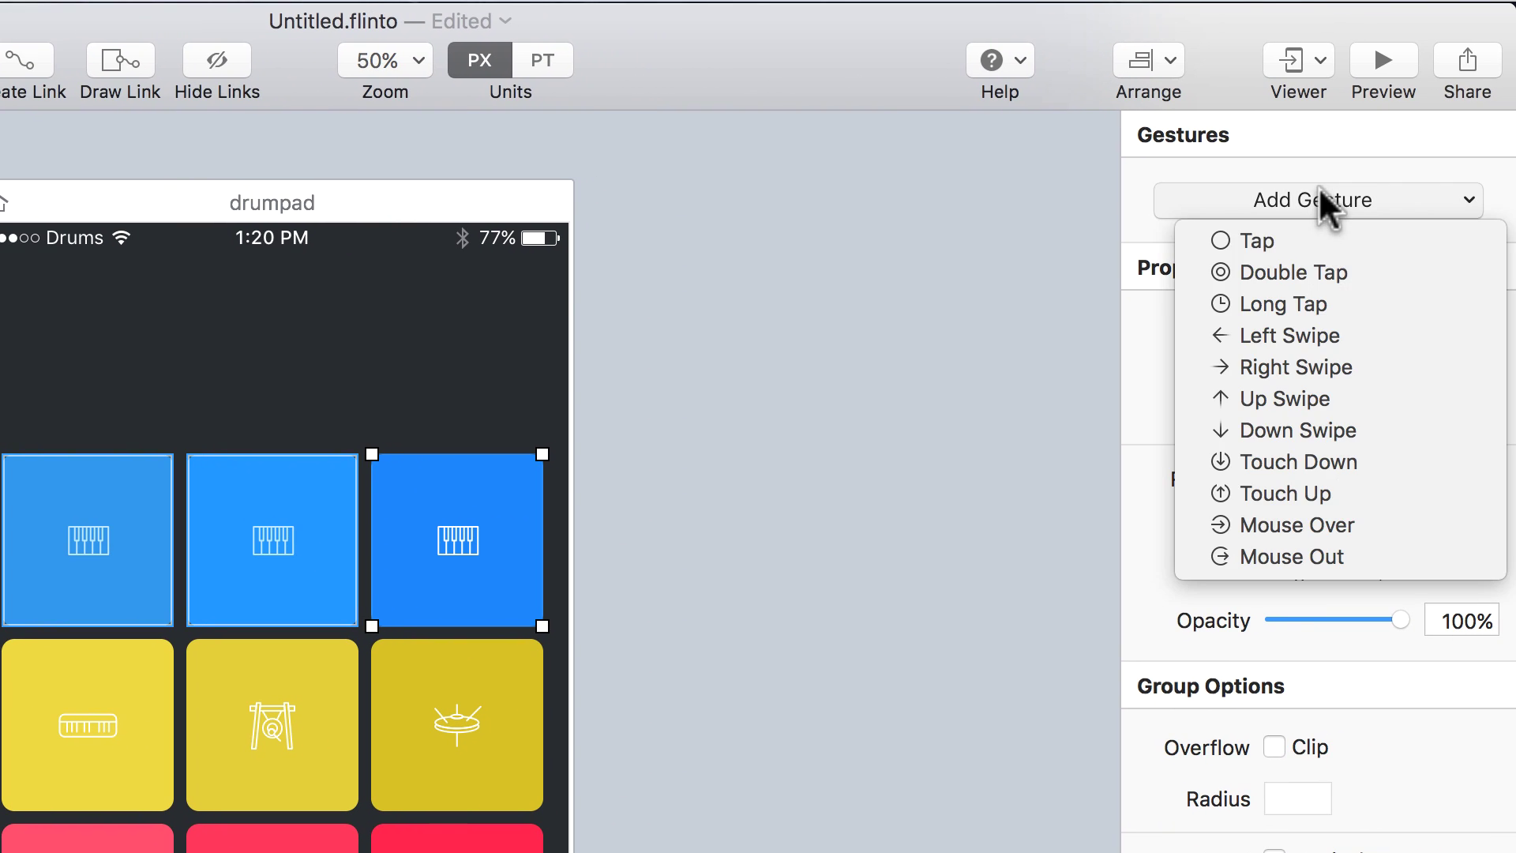
left_click(1318, 241)
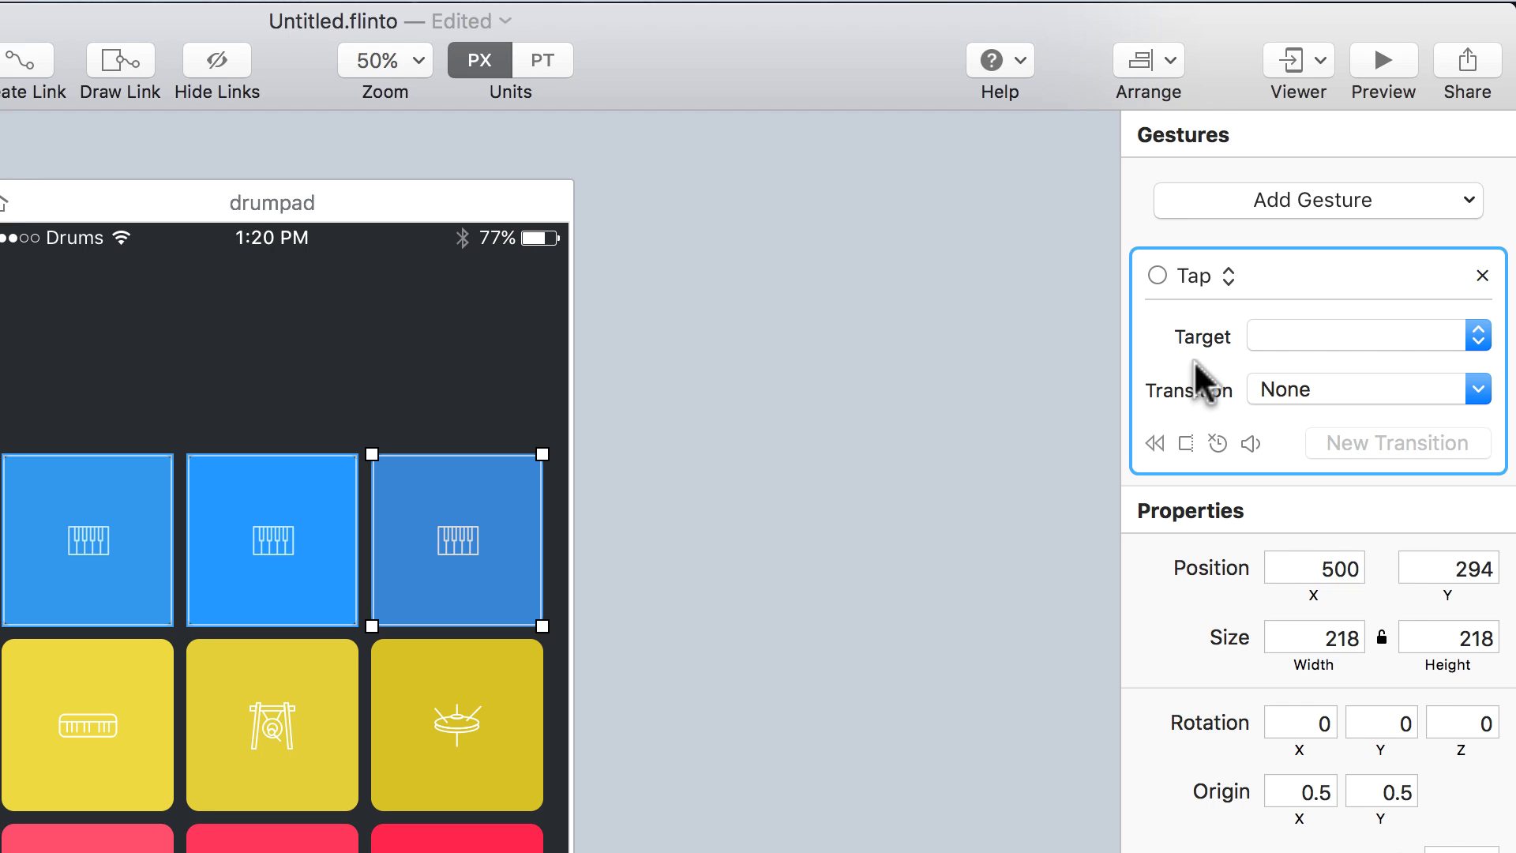
left_click(1294, 336)
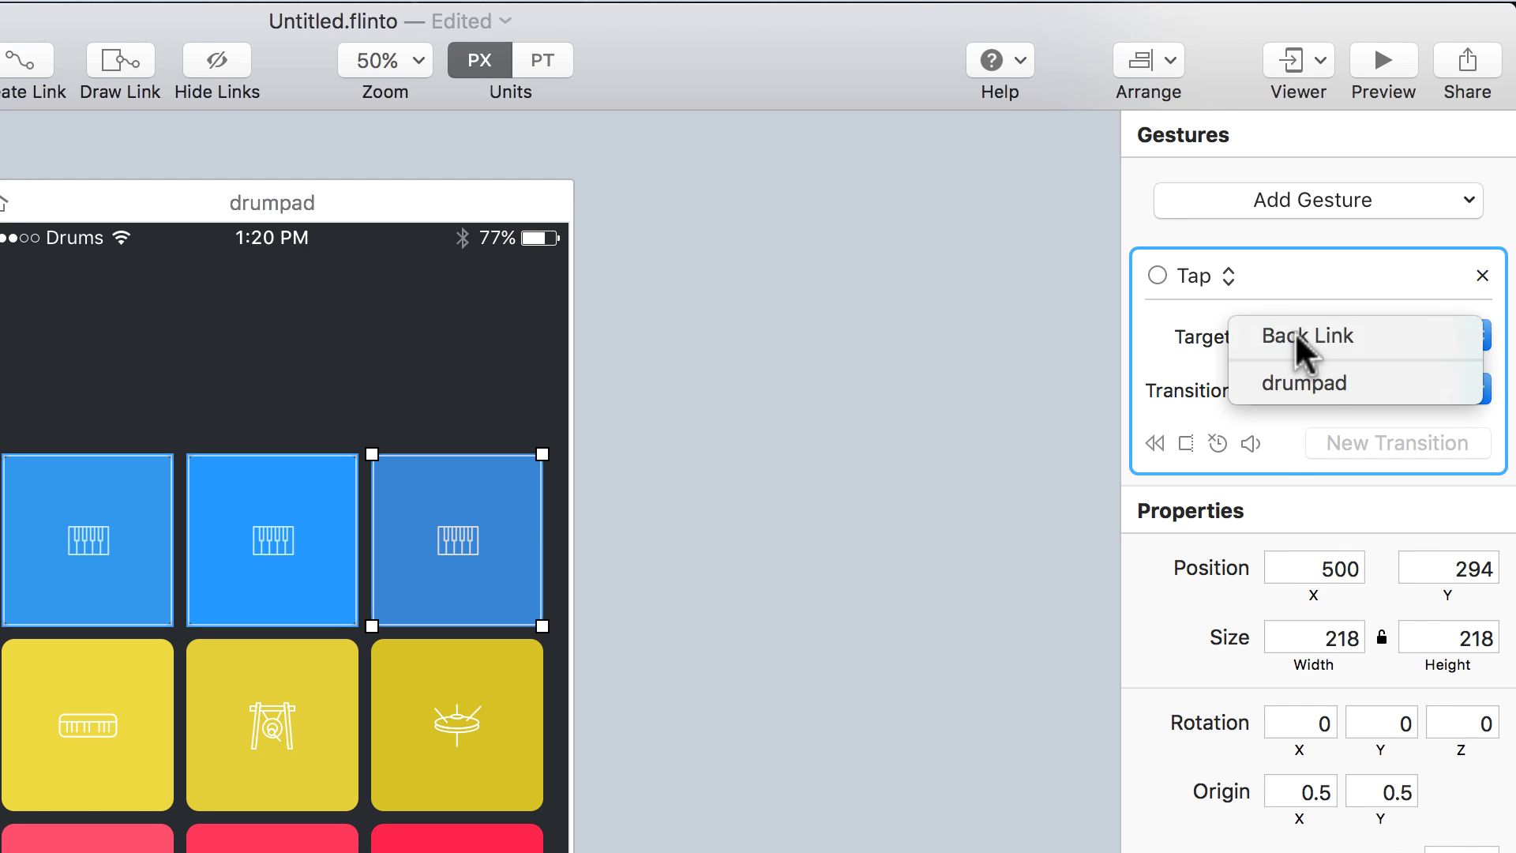
left_click(1346, 377)
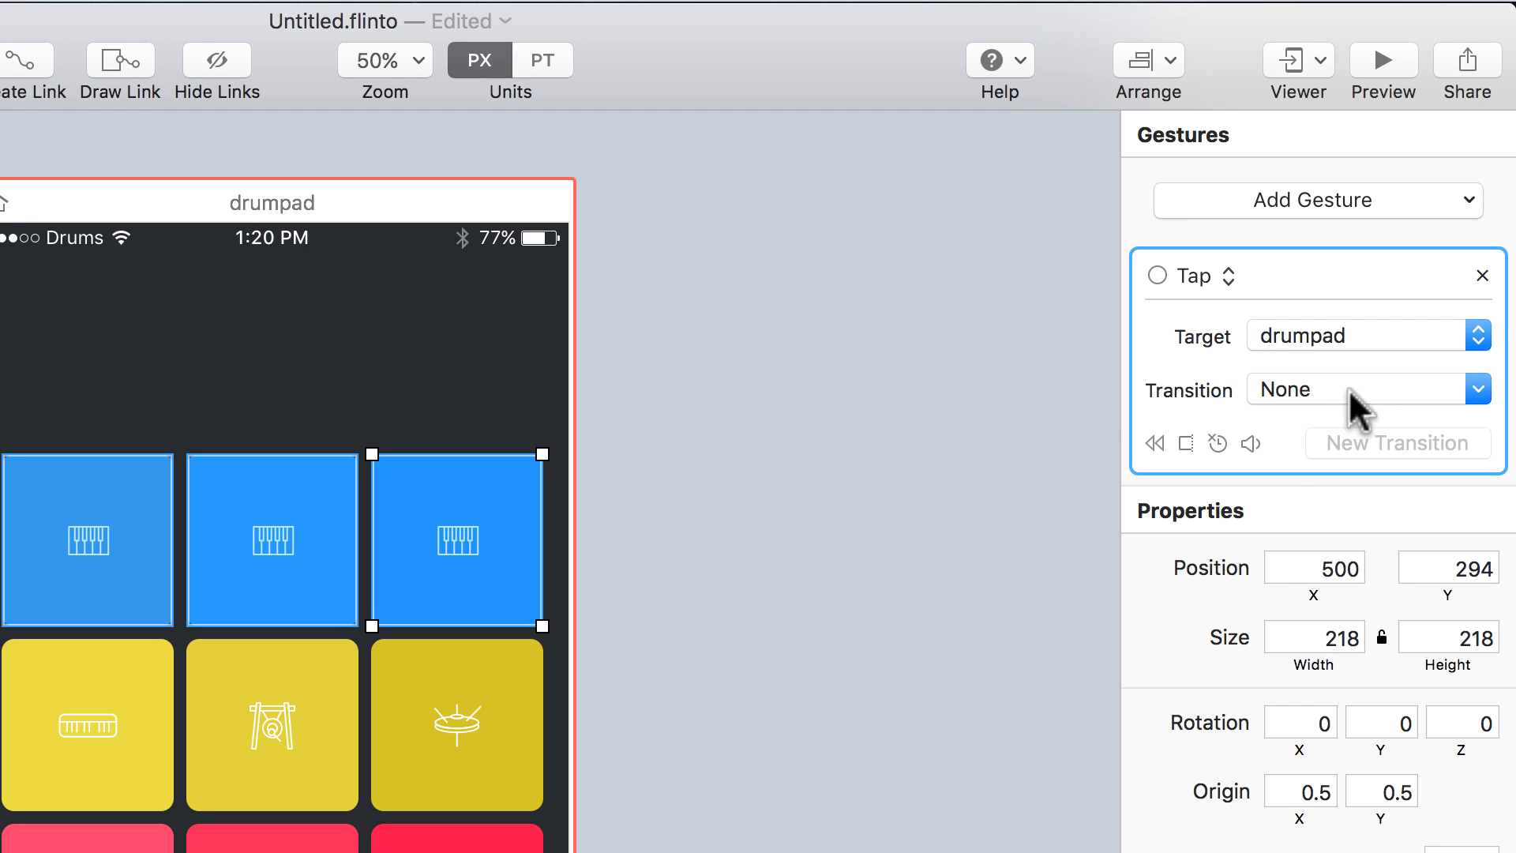
left_click(1348, 389)
left_click(1327, 387)
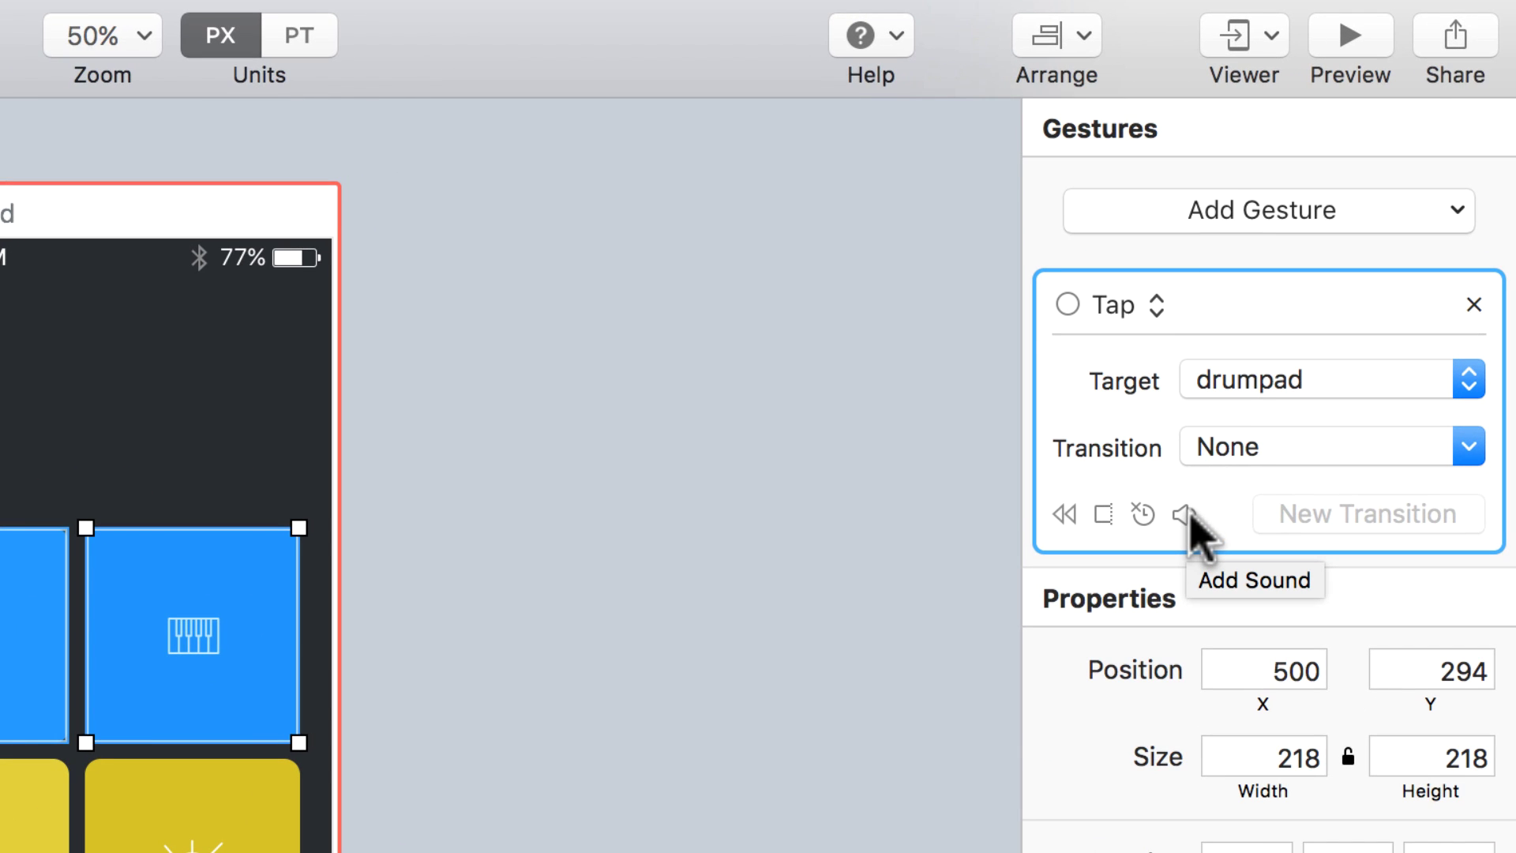
left_click(1182, 514)
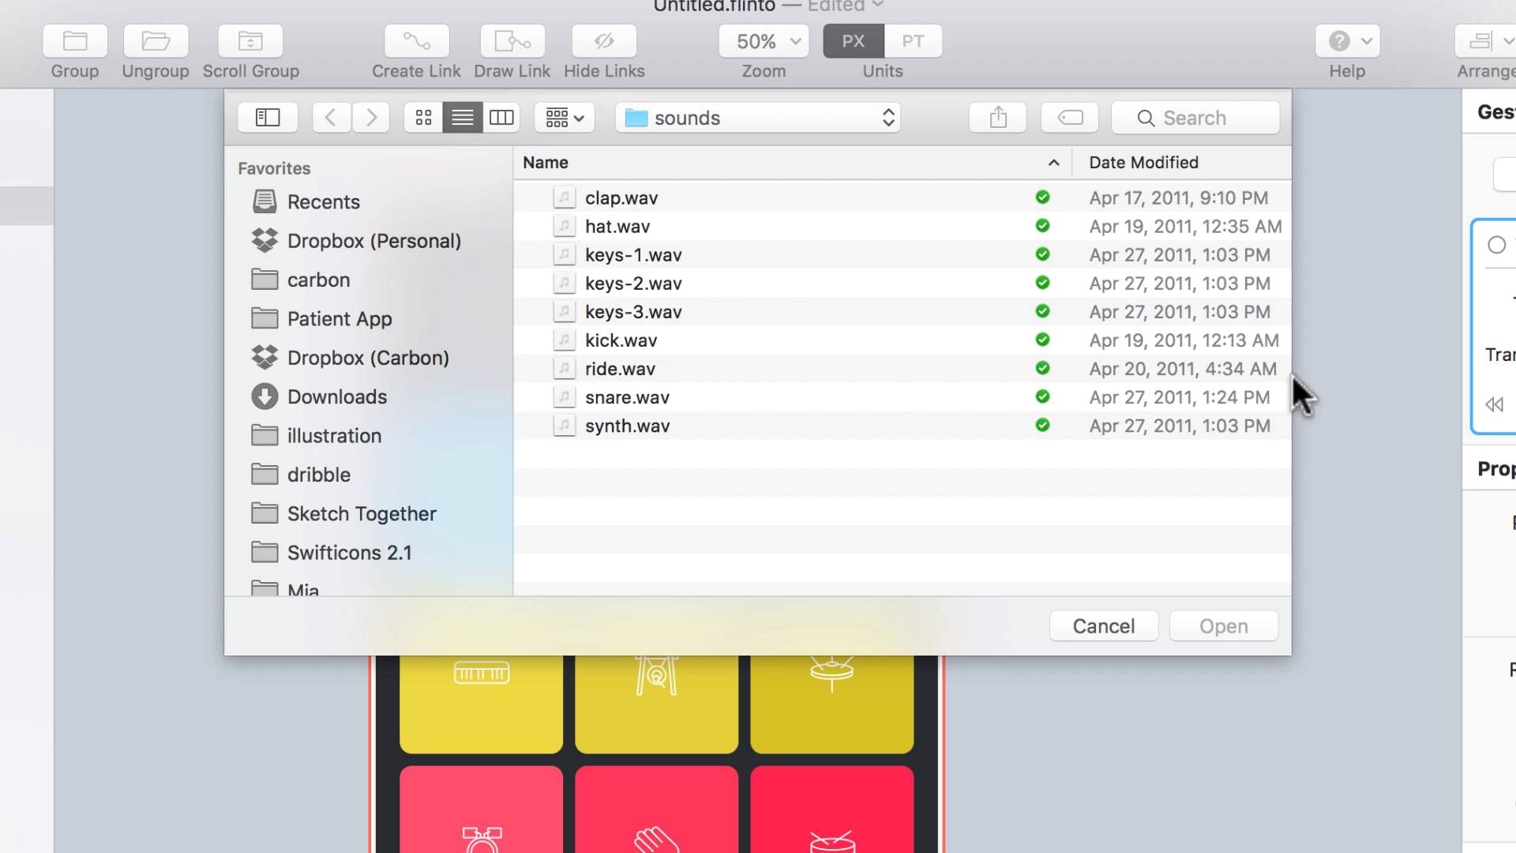
left_click(699, 311)
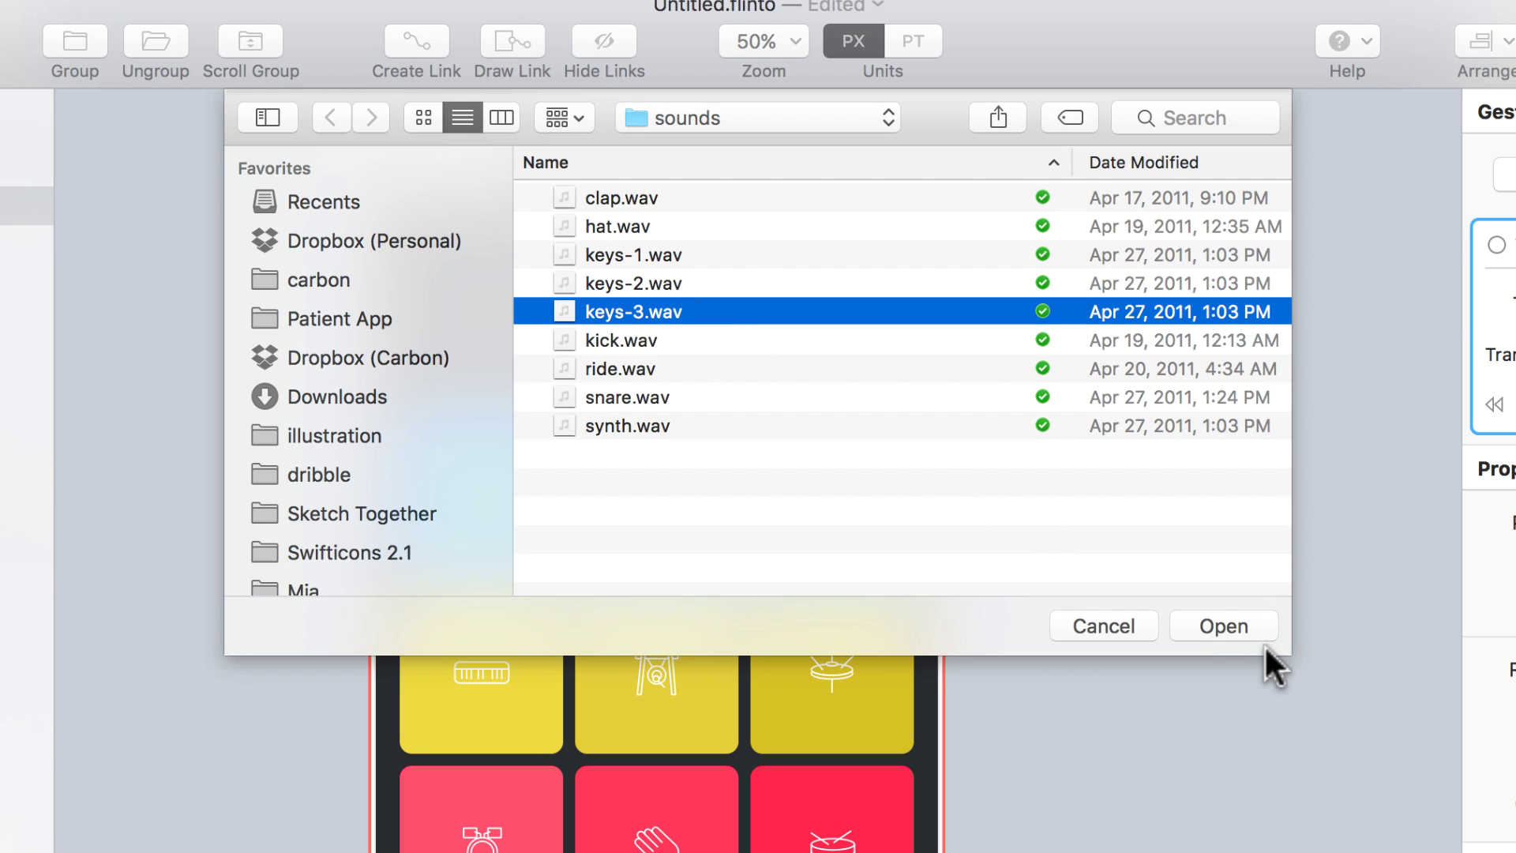
left_click(1248, 620)
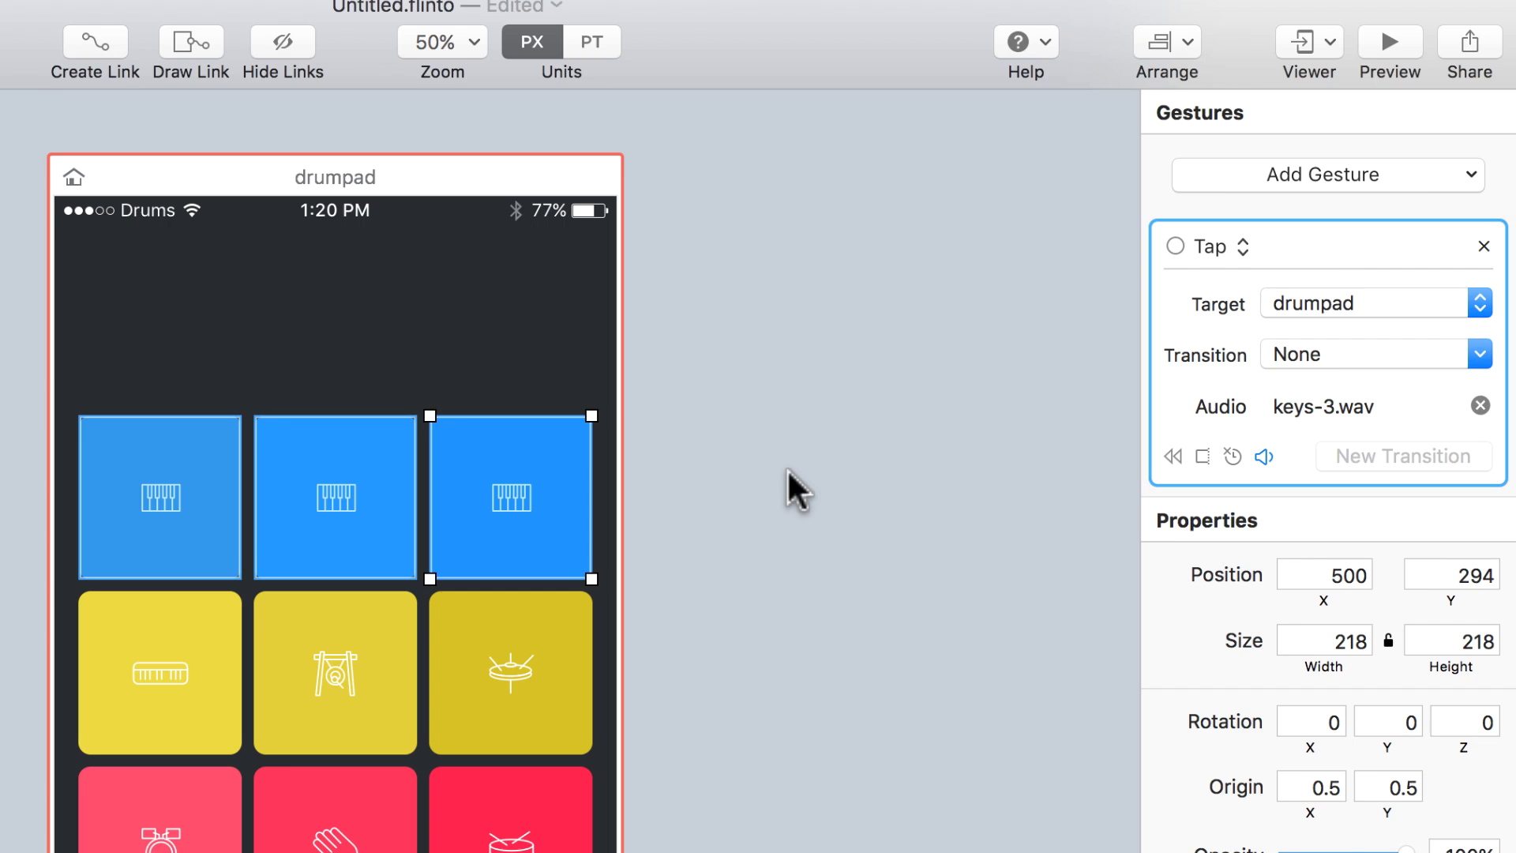
left_click(790, 476)
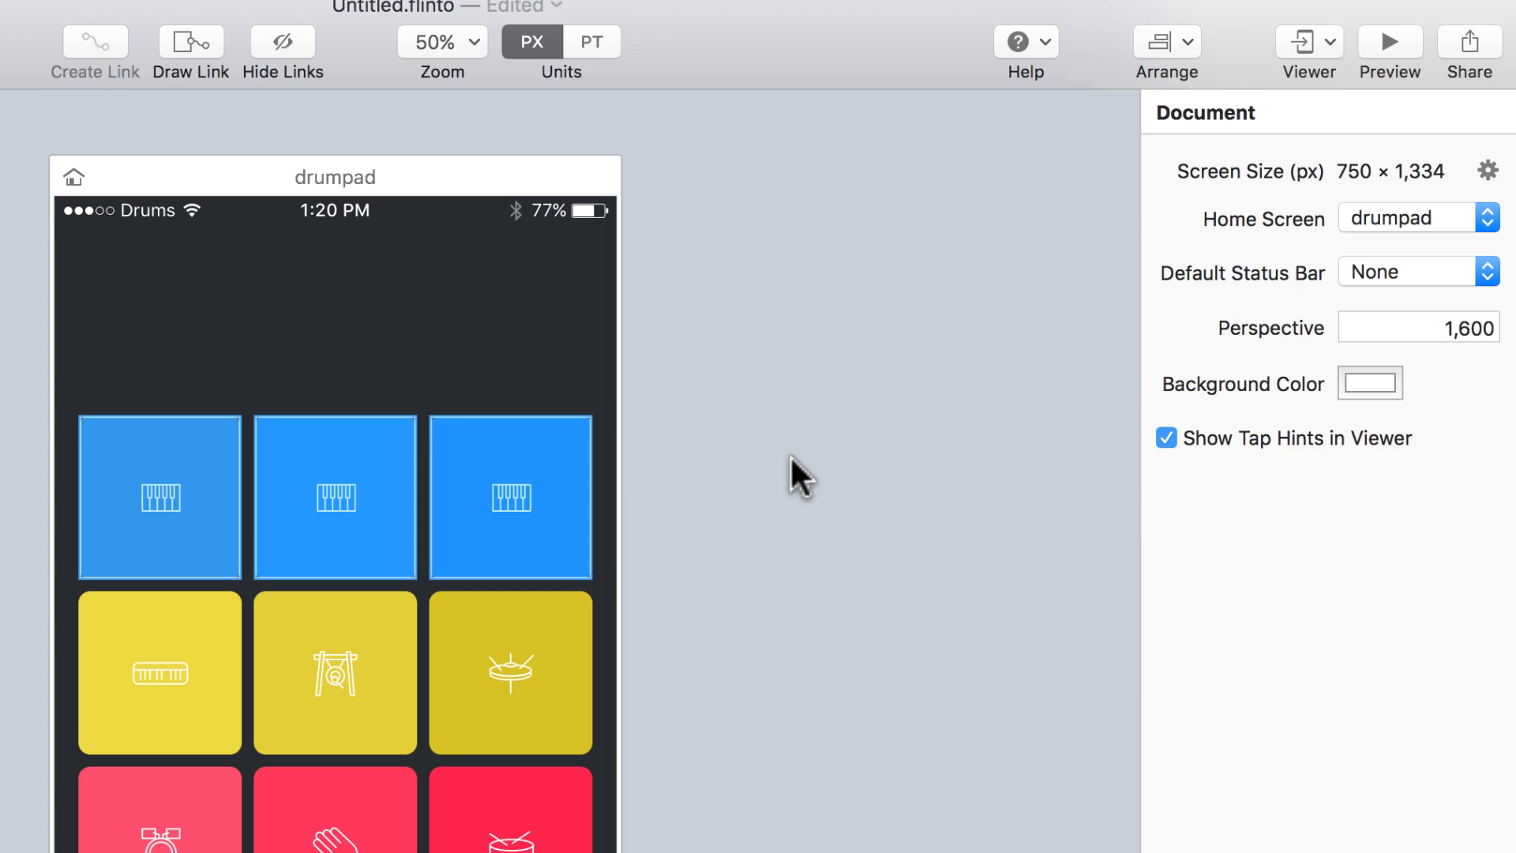
left_click(203, 531)
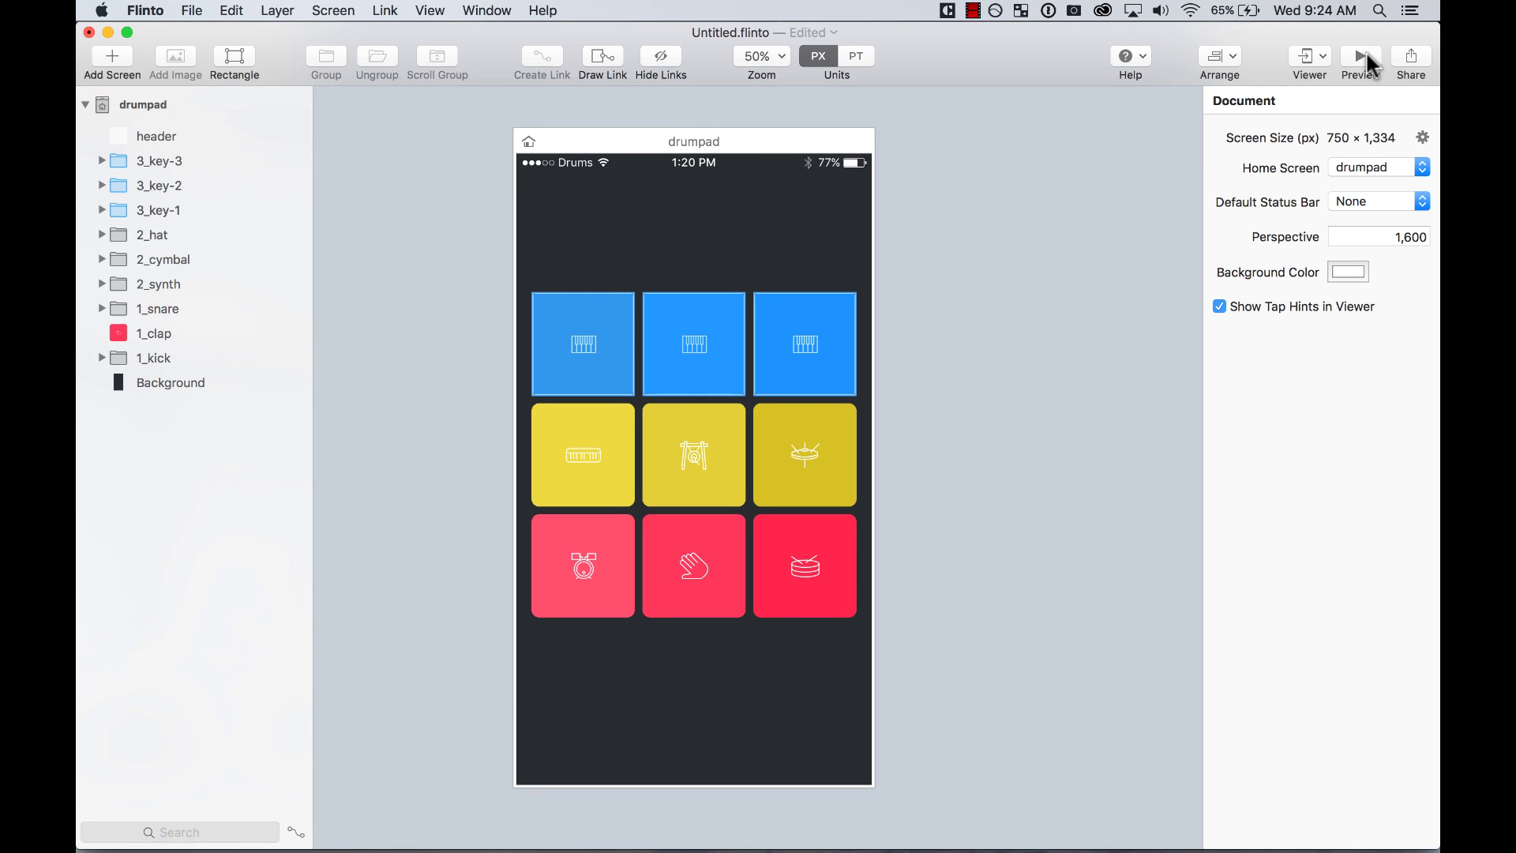
Step: Preview the prototype in a window enlarged to 90% beside the artboard, and close the preview
left_click(1361, 57)
left_click_drag(1036, 382, 692, 91)
left_click_drag(1153, 641, 1188, 697)
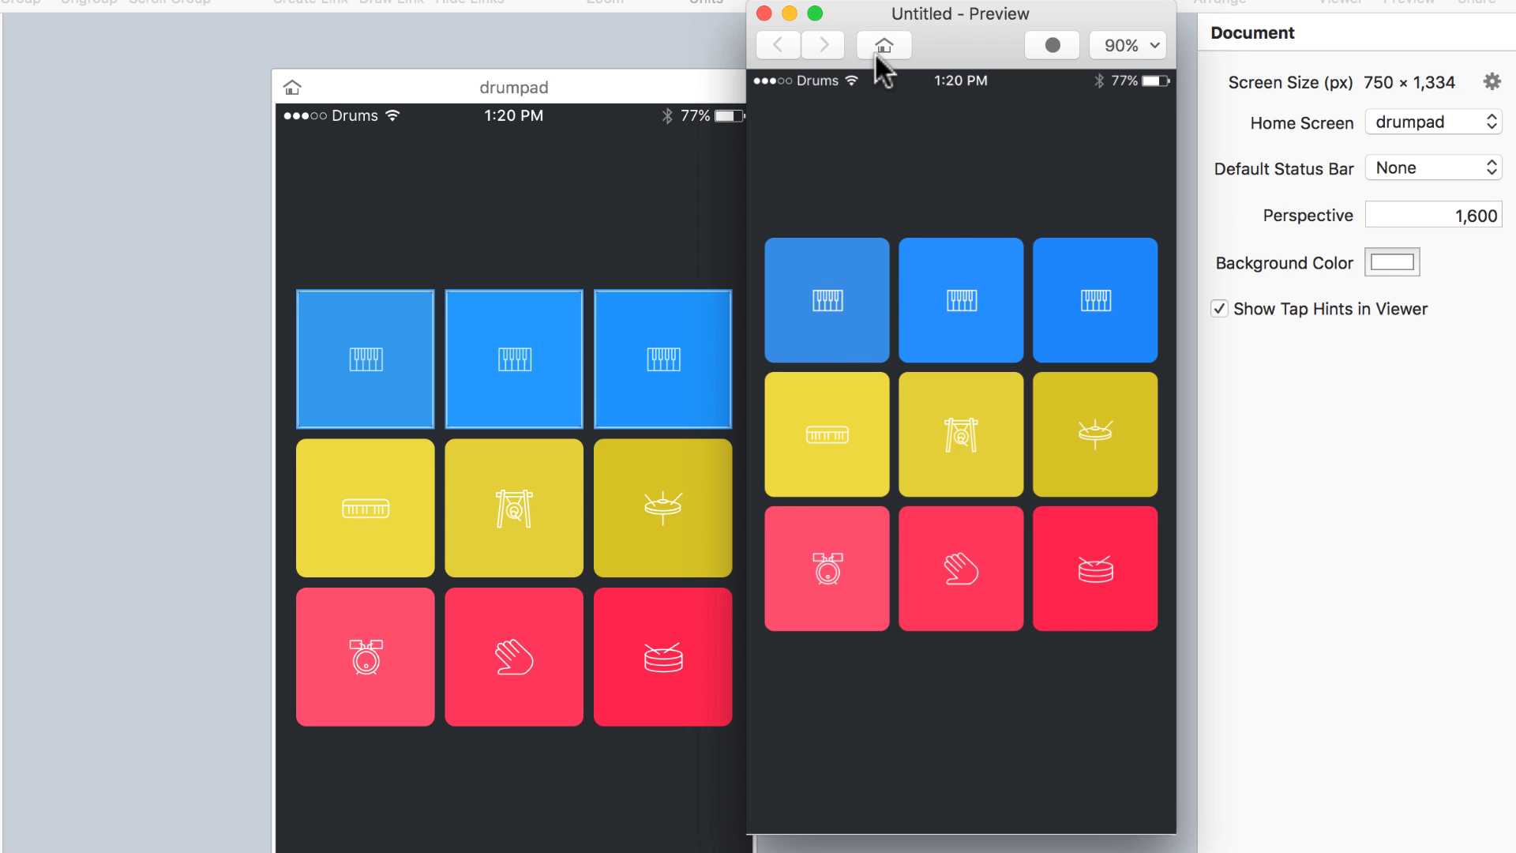
left_click_drag(953, 41, 1015, 149)
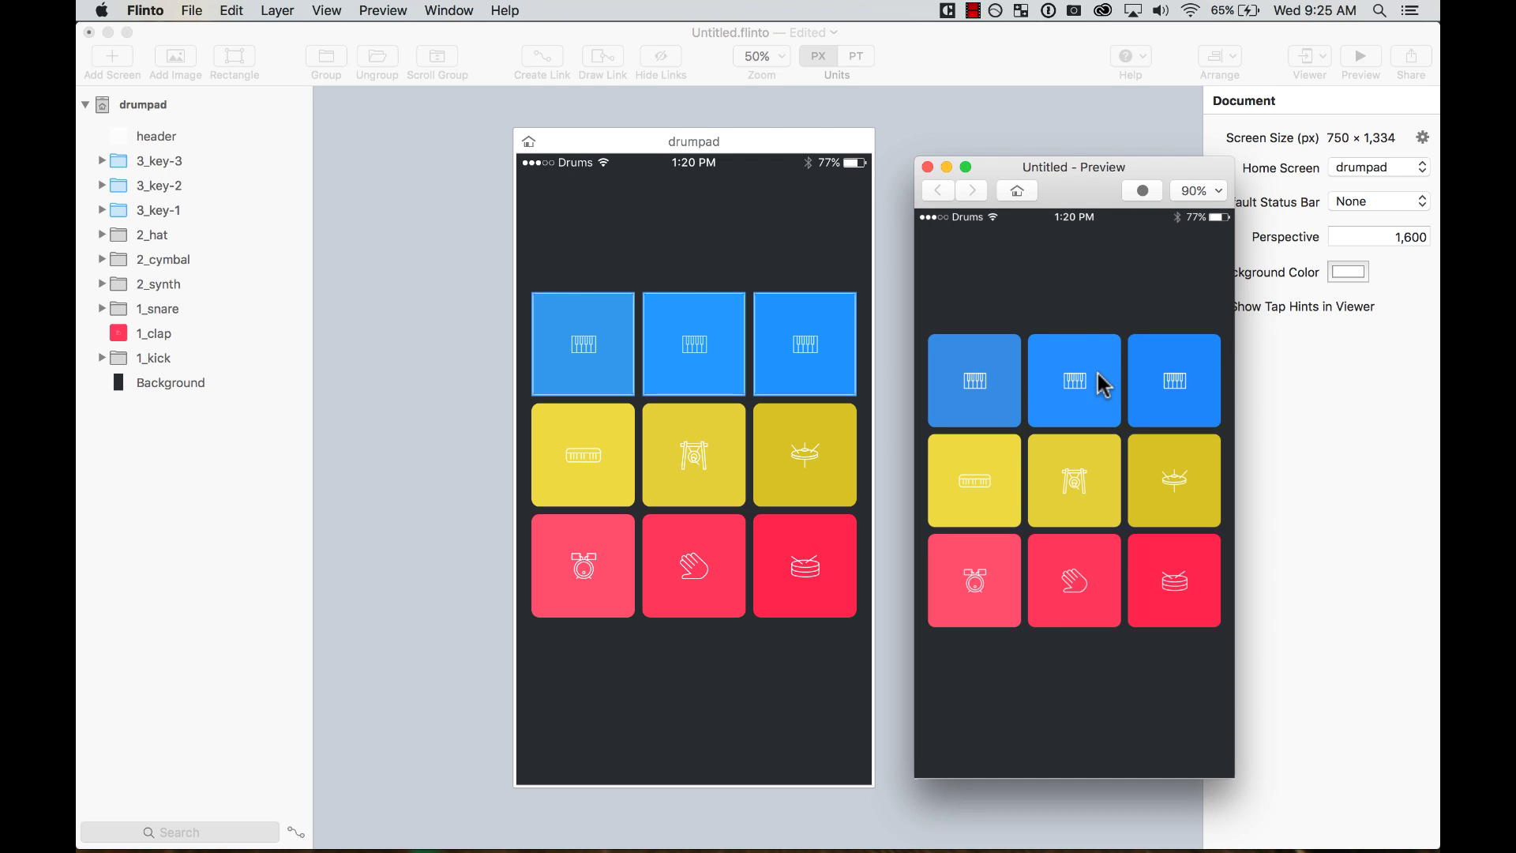
left_click(926, 167)
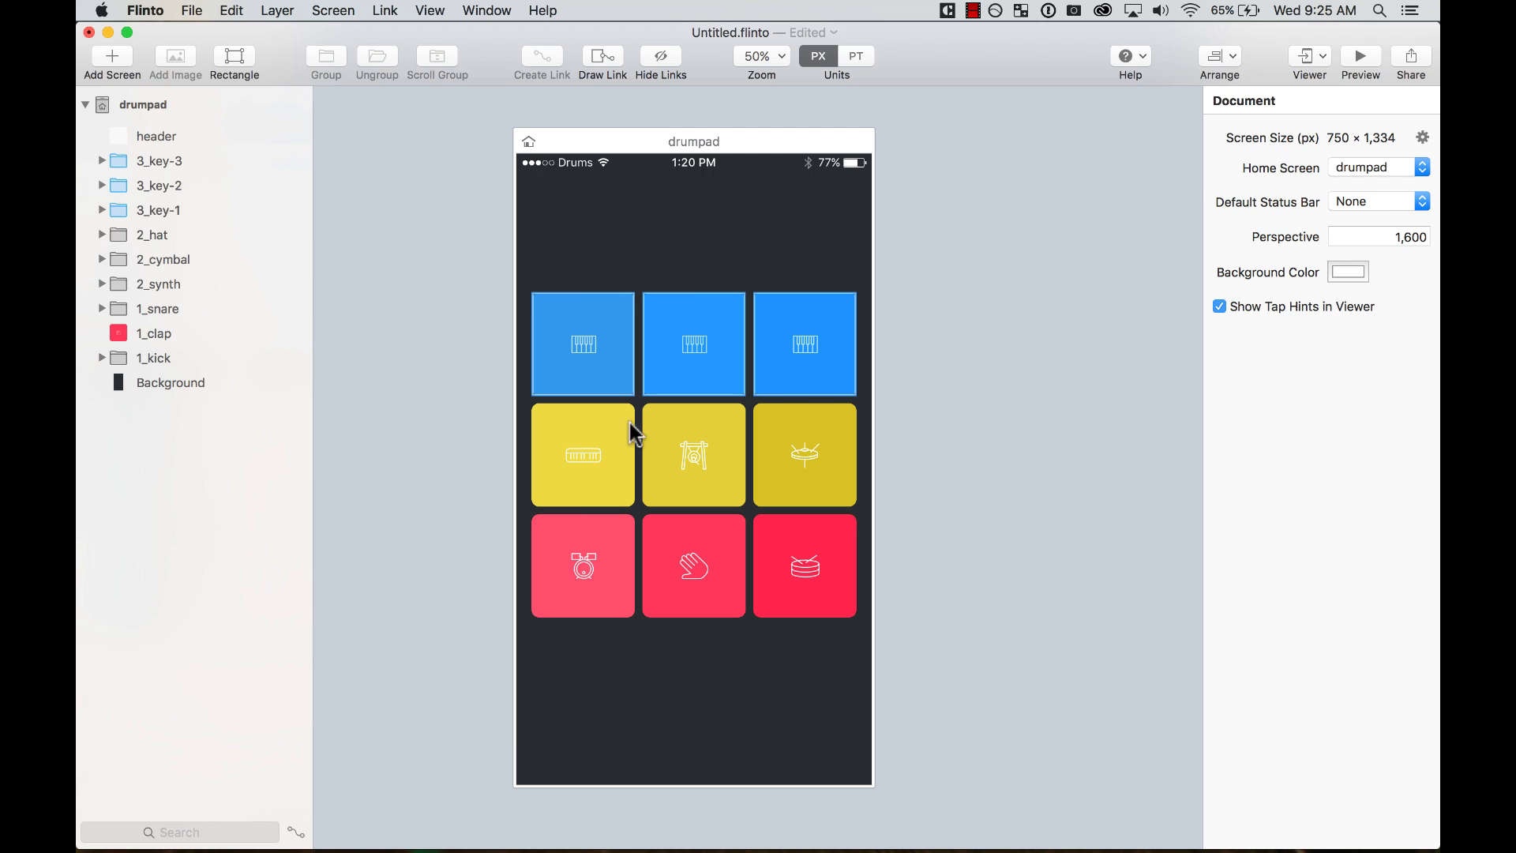
Step: Give the yellow synth tile a Tap gesture targeting drumpad, with synth.wav as its sound
left_click(631, 422)
left_click(562, 429)
left_click(1326, 140)
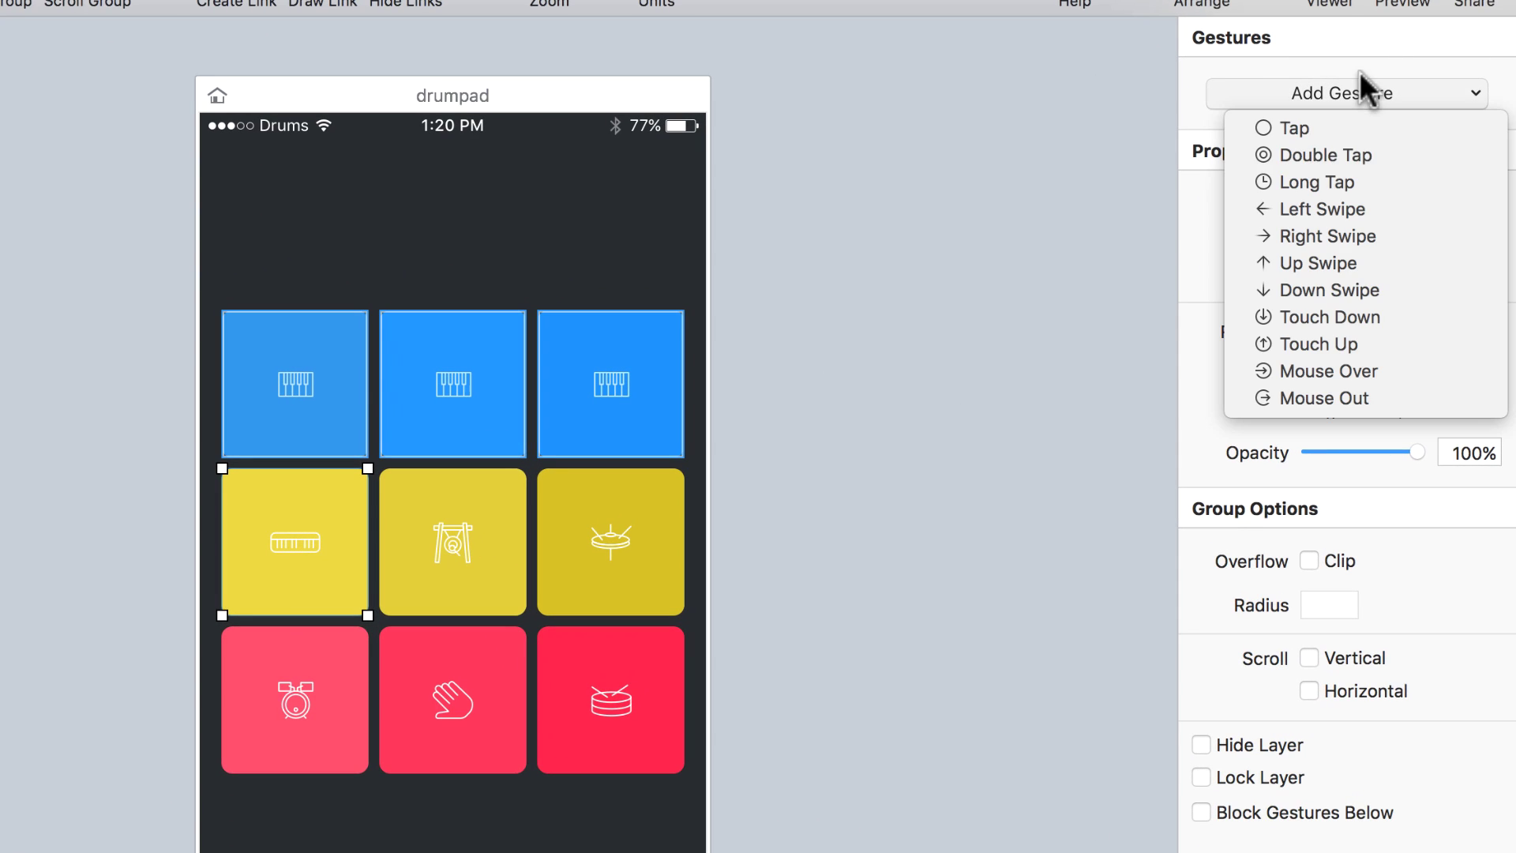
left_click(1341, 128)
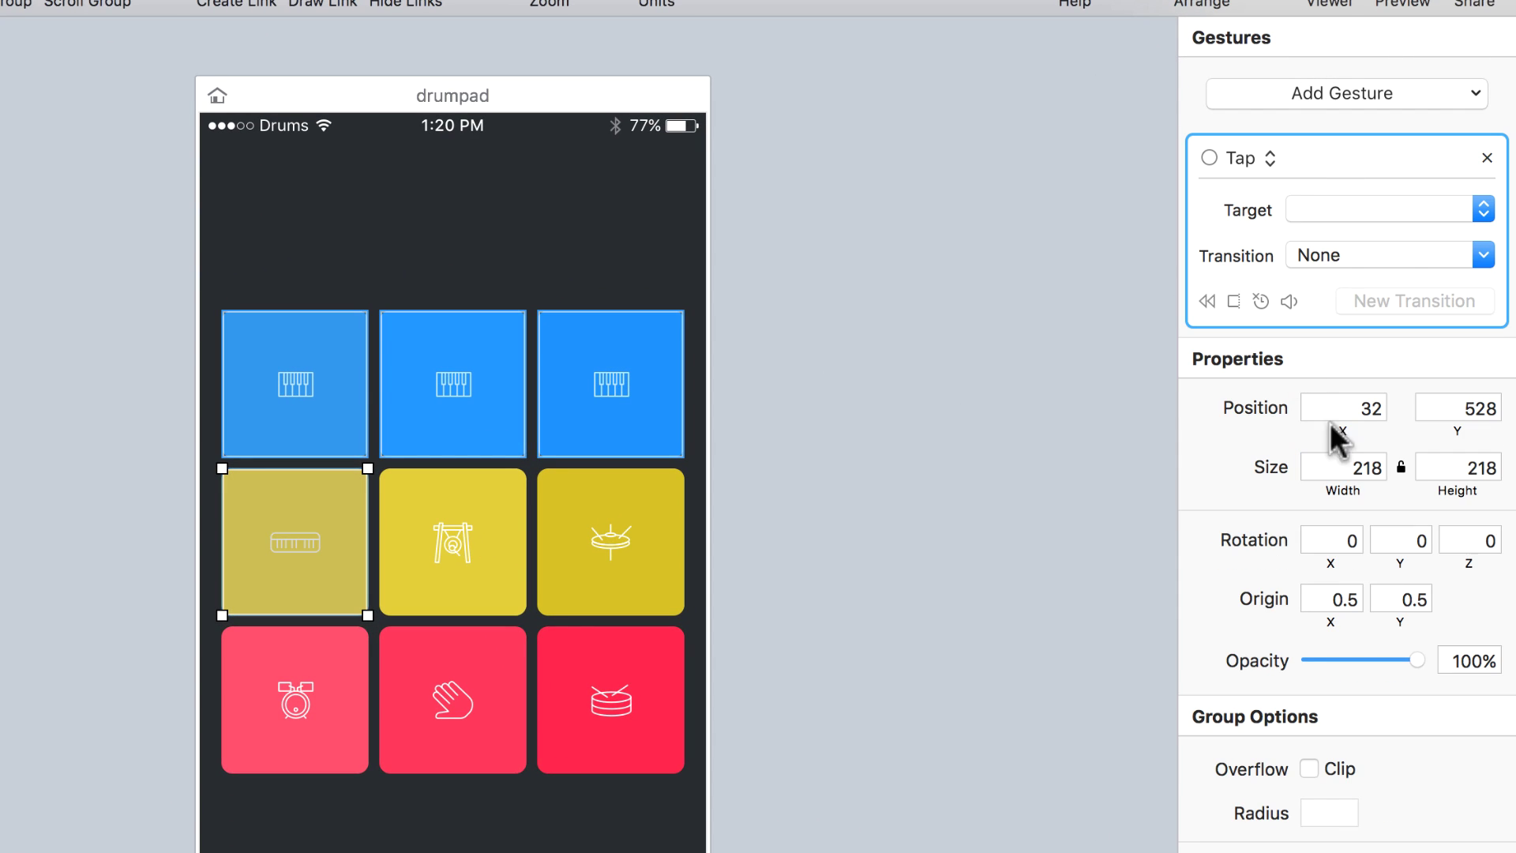
left_click(1343, 207)
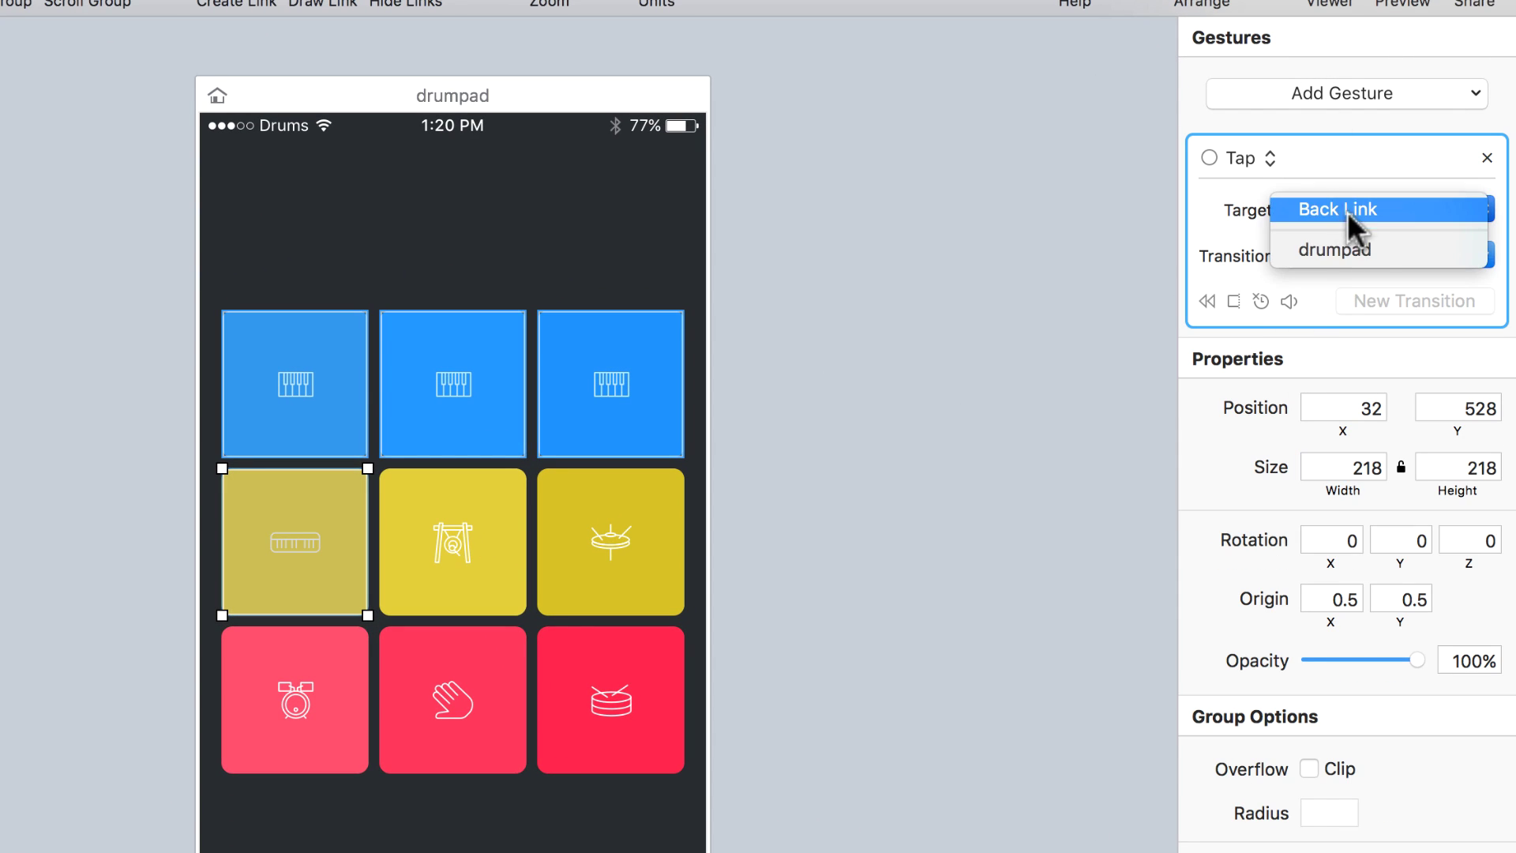
left_click(1402, 249)
left_click(1290, 302)
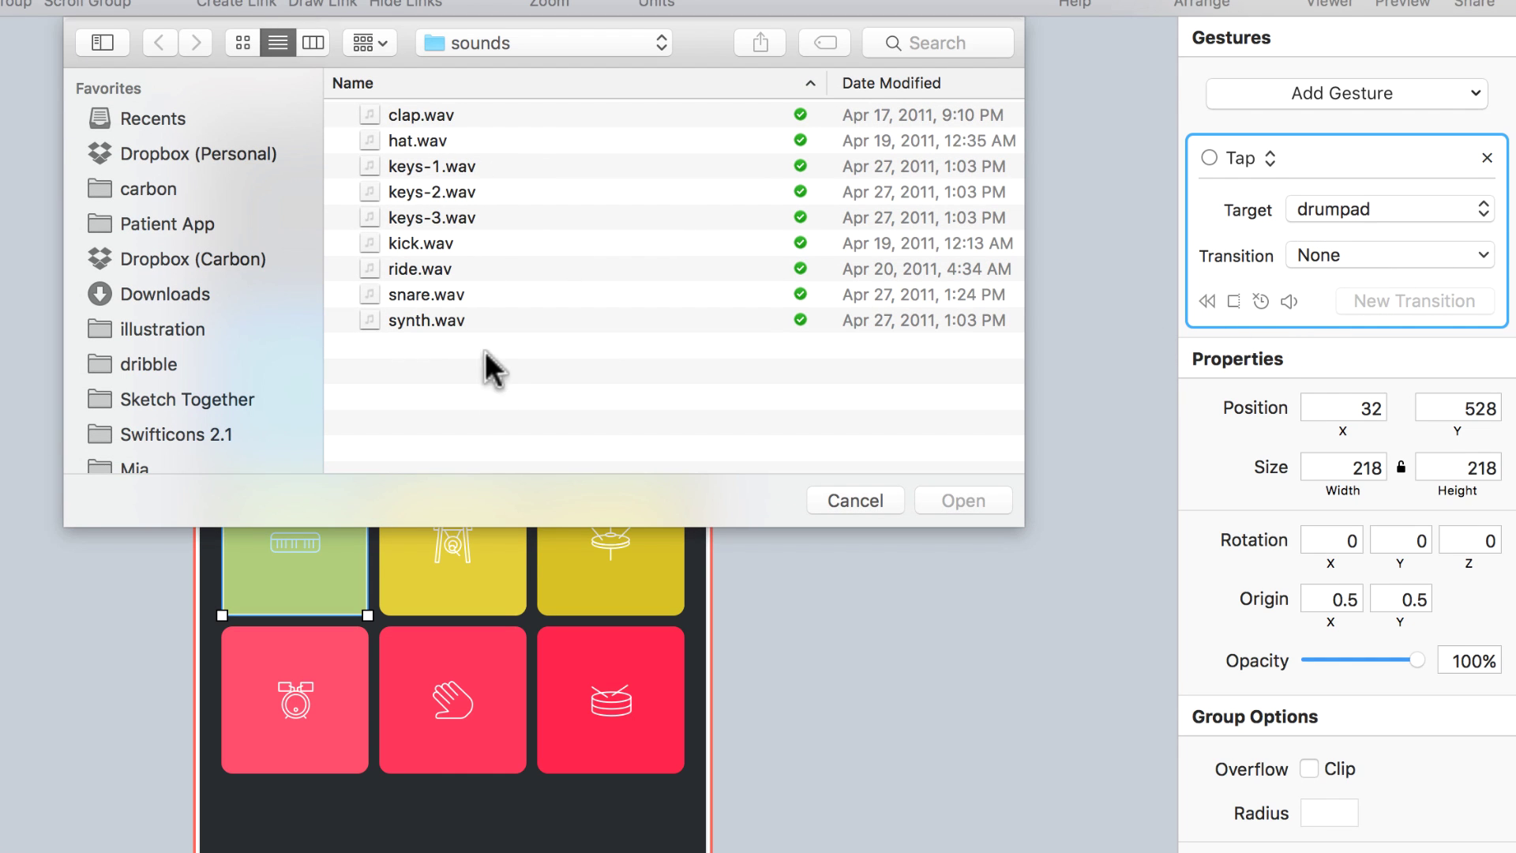
left_click(462, 319)
left_click(960, 499)
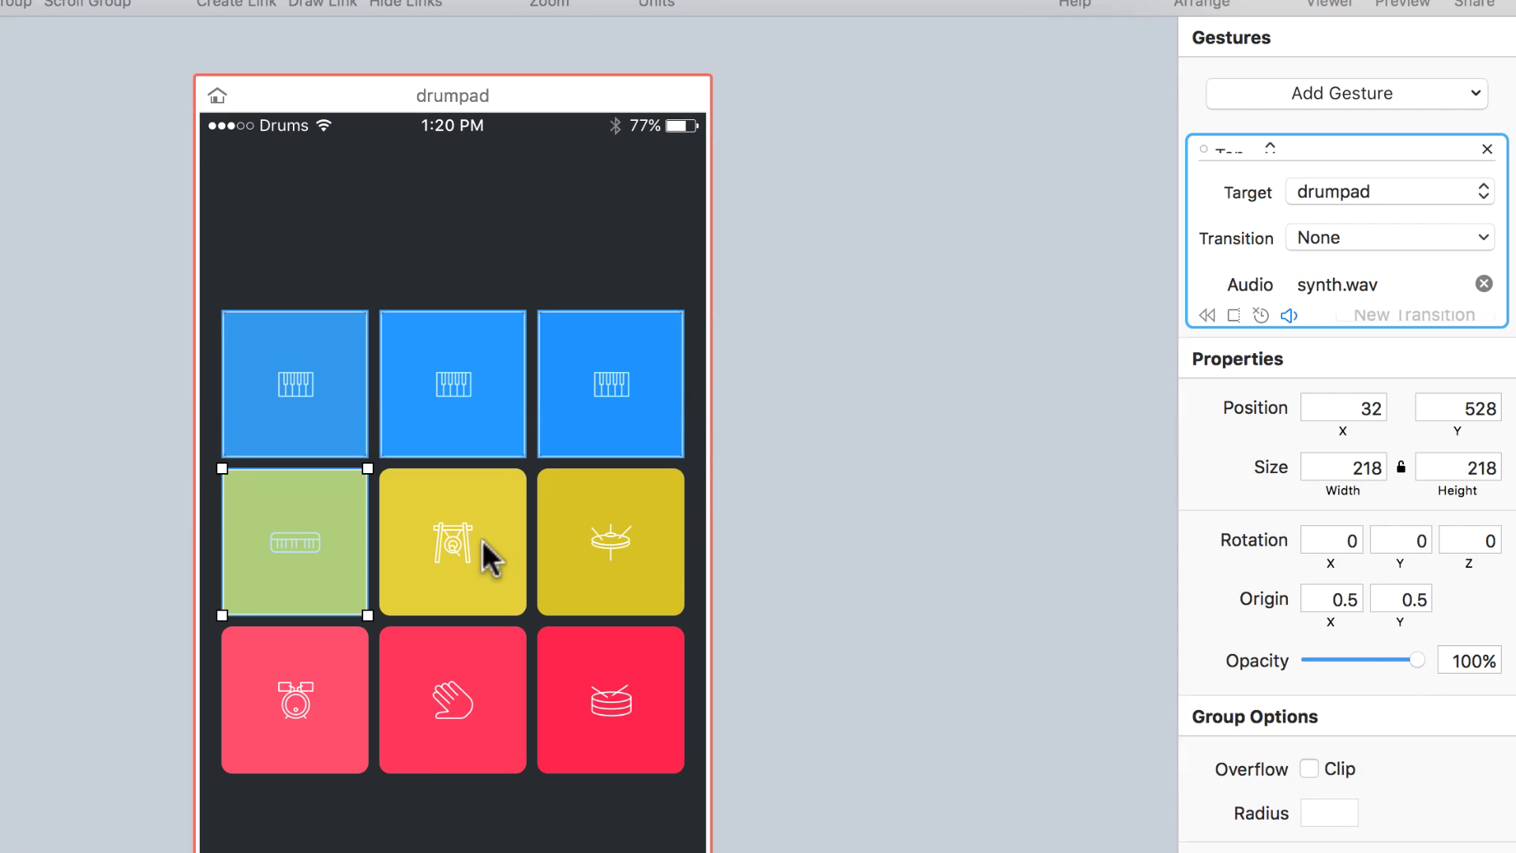
Step: Give the middle yellow cymbal tile a Tap gesture targeting drumpad without a transition, with ride.wav as its sound
left_click(490, 552)
left_click(1396, 89)
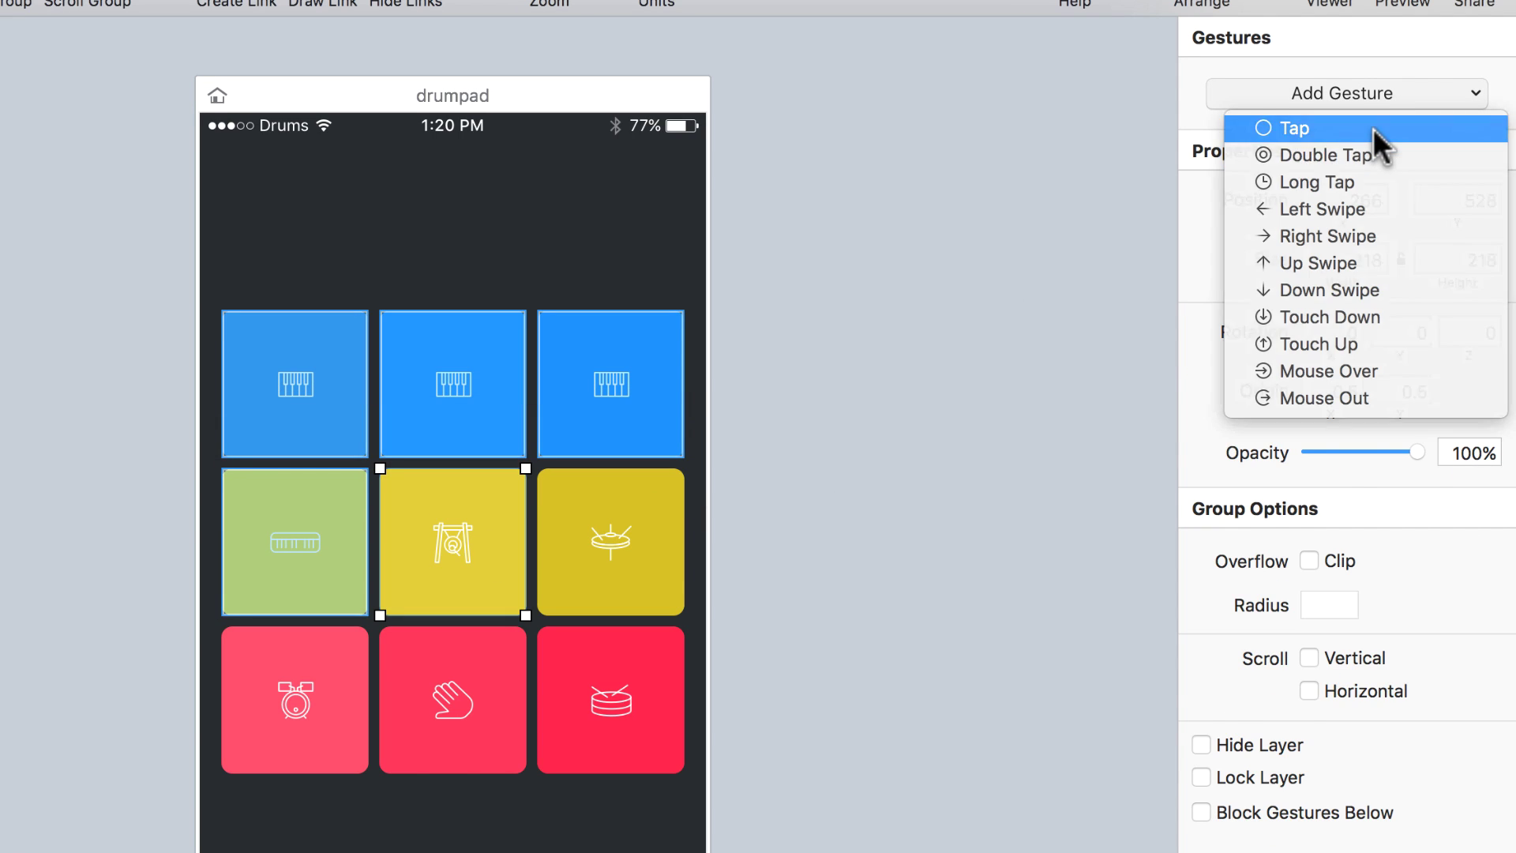
left_click(1372, 128)
left_click(1366, 206)
left_click(1343, 246)
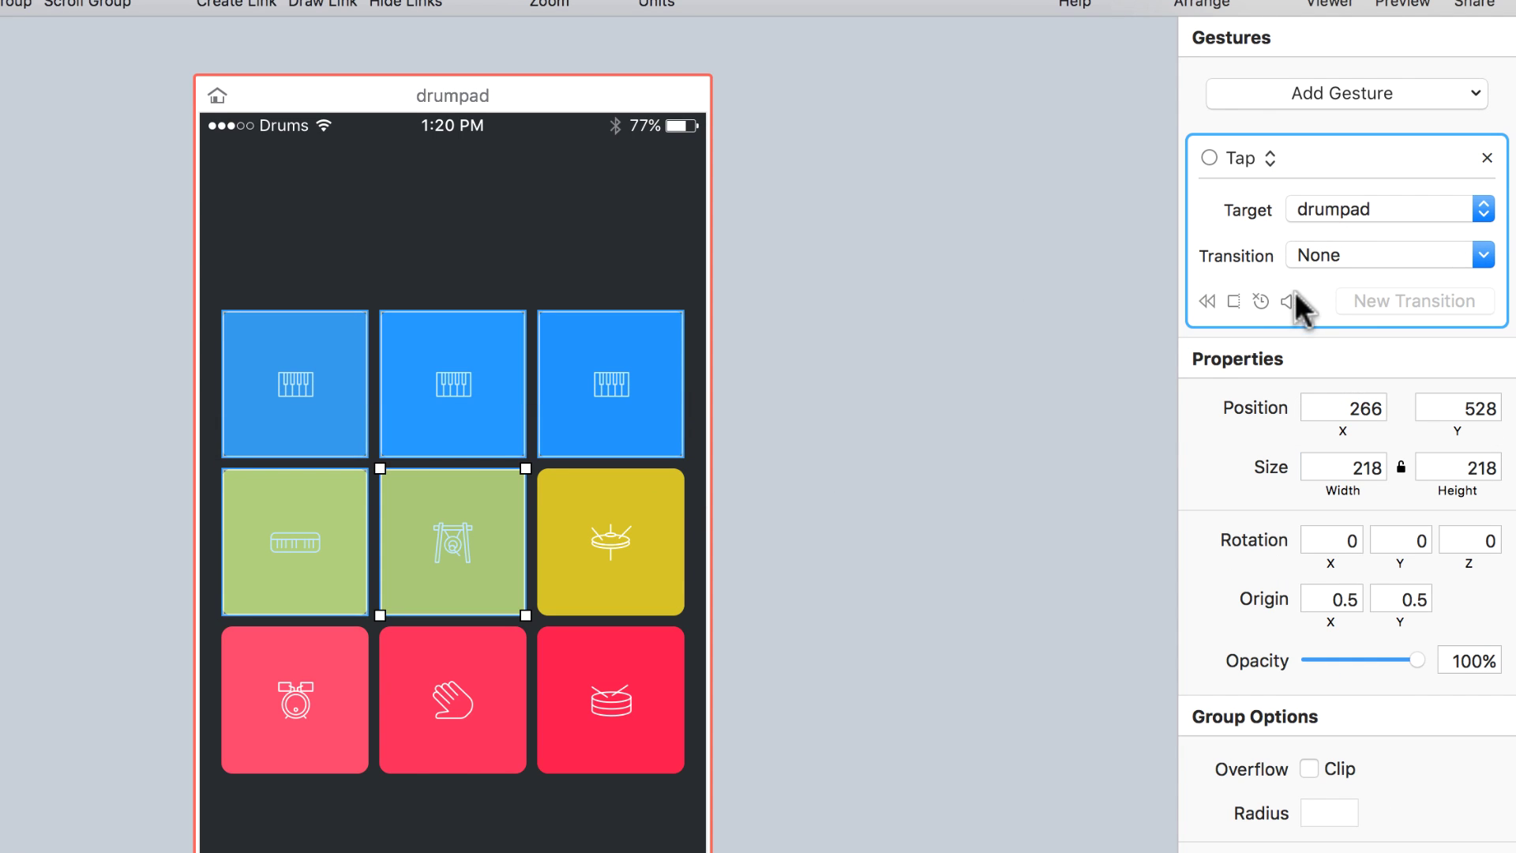
left_click(1356, 246)
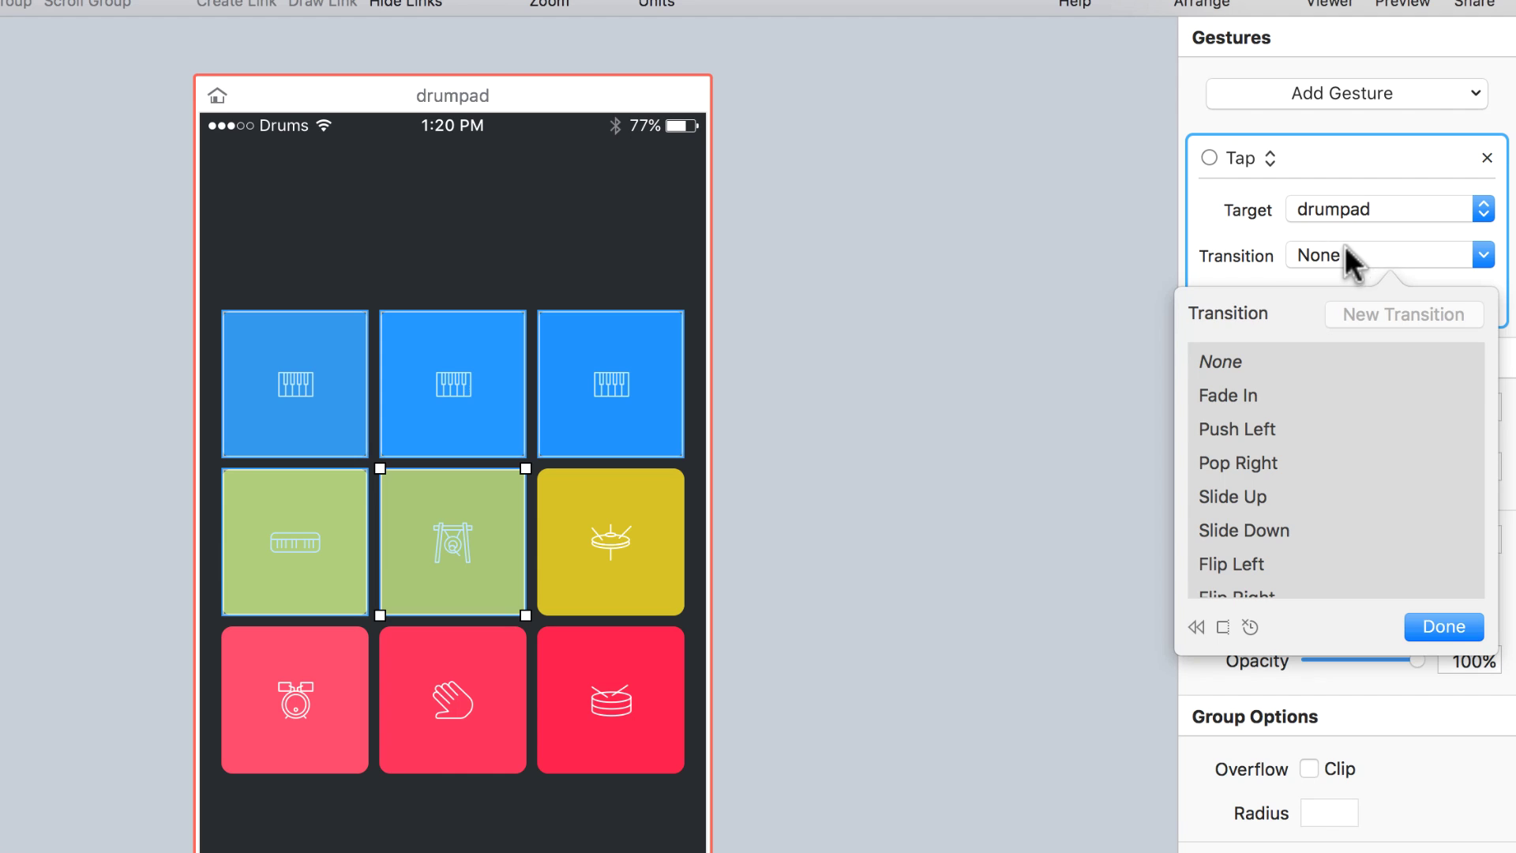
left_click(1302, 249)
left_click(1291, 297)
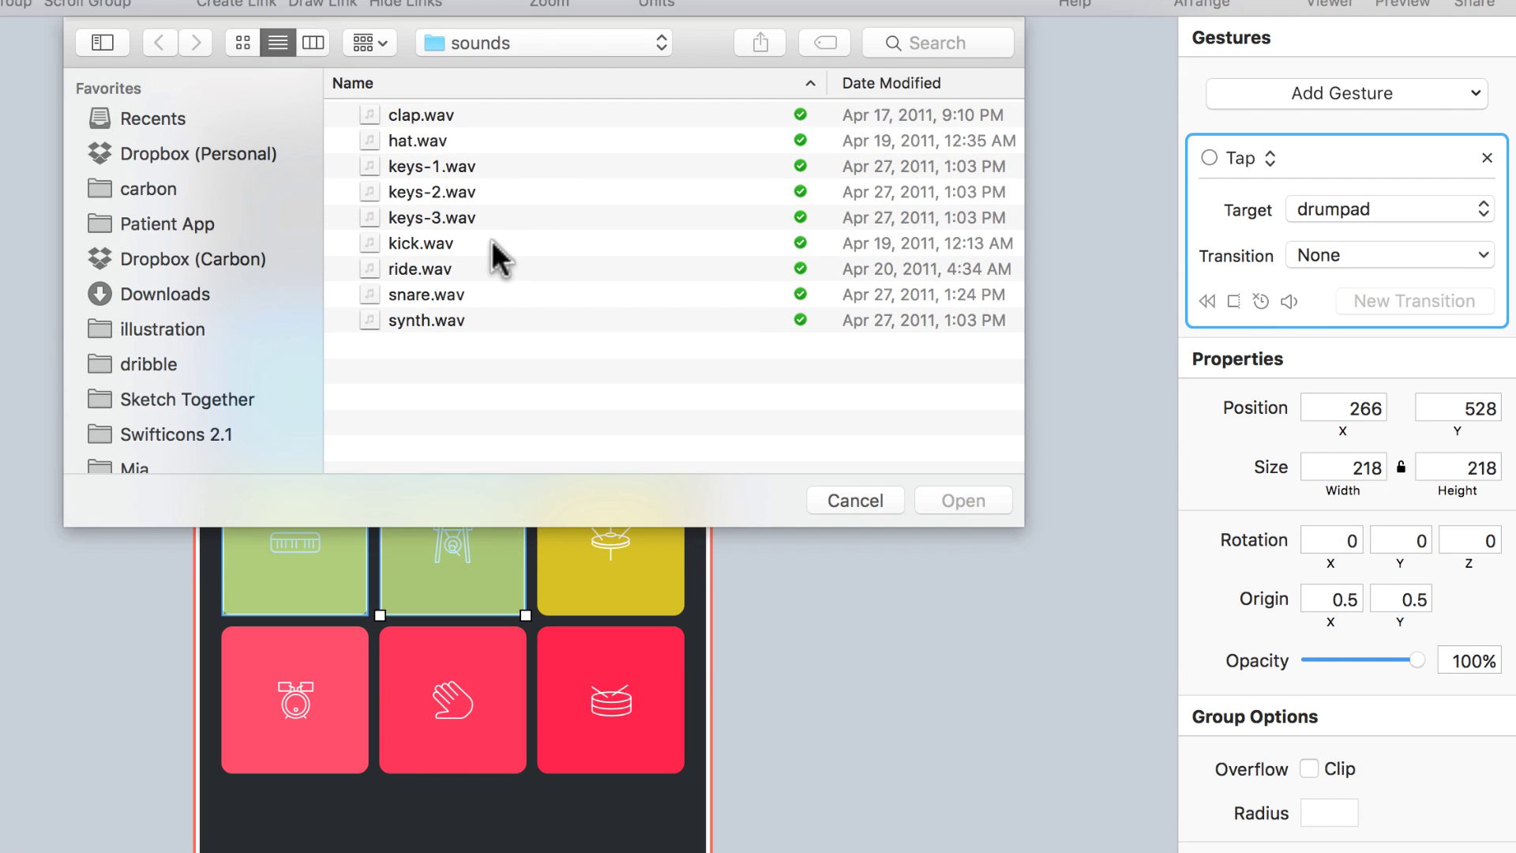
left_click(455, 269)
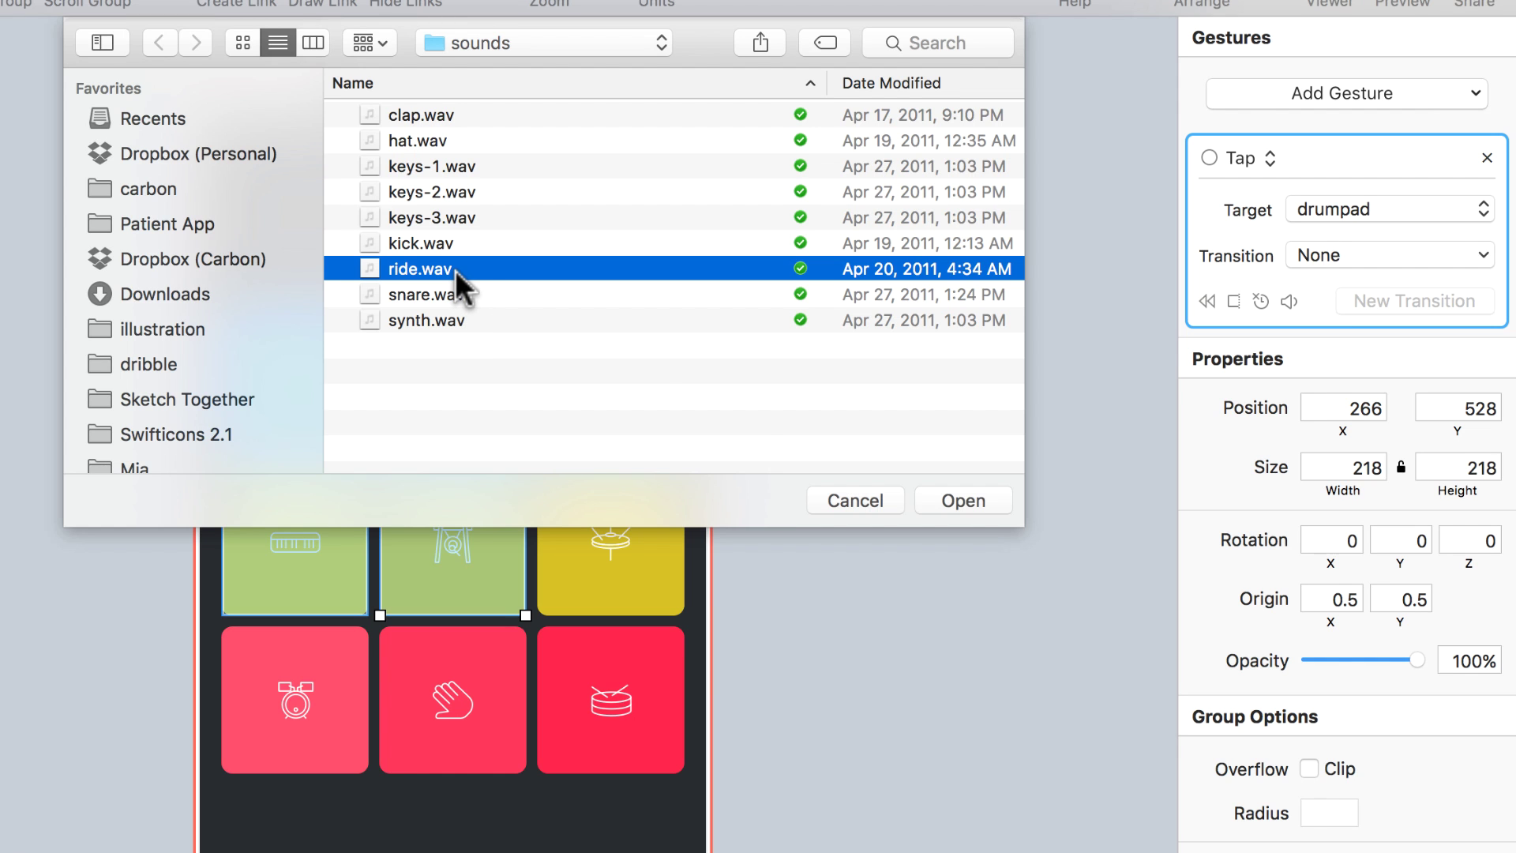
left_click(976, 498)
Step: Give the third yellow tile, the hat, a Tap gesture with hat.wav as its sound
left_click(613, 534)
left_click(1355, 93)
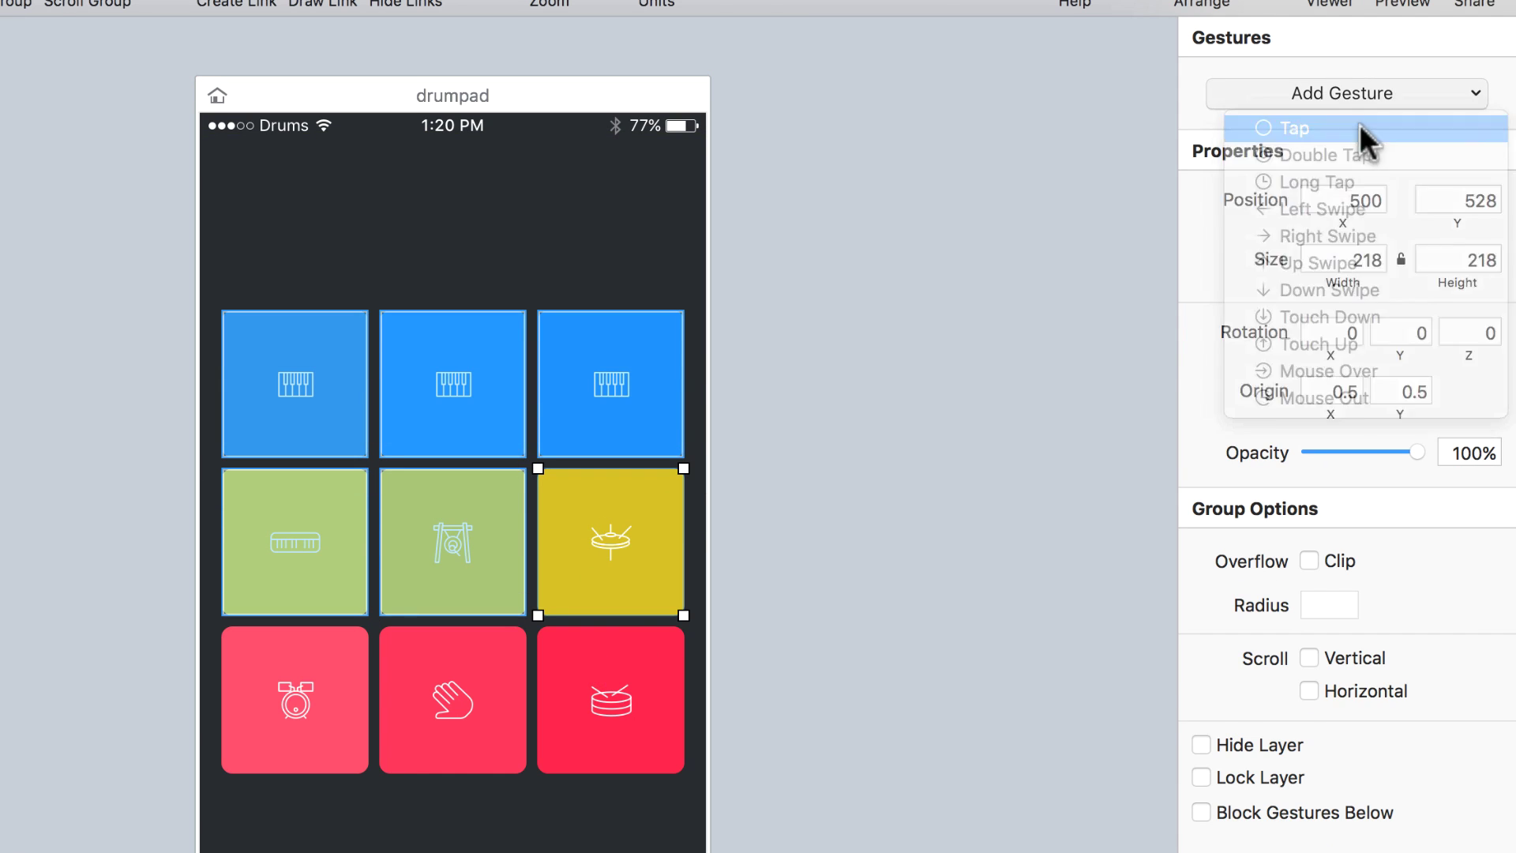
left_click(1295, 128)
left_click(1291, 297)
double_click(422, 135)
Step: Add a Tap gesture to both the pink kick tile and the clap tile
left_click(253, 677)
left_click(1342, 94)
left_click(1295, 128)
left_click(505, 679)
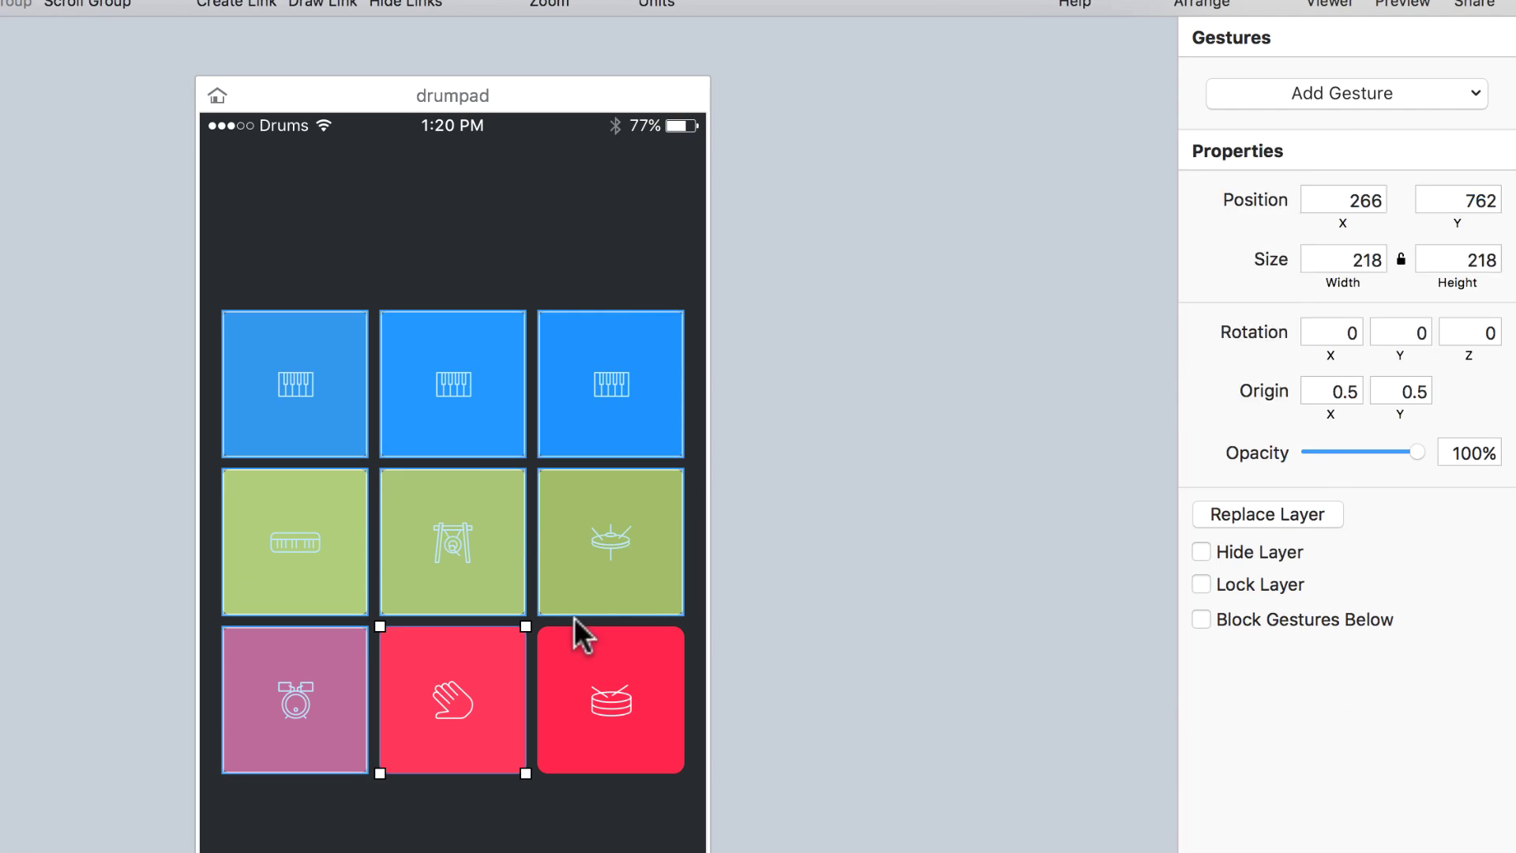
left_click(1342, 93)
left_click(1295, 128)
Step: Give the red snare tile a Tap gesture targeting drumpad, with snare.wav as its sound
left_click(612, 695)
left_click(1342, 93)
left_click(1350, 125)
left_click(1288, 298)
left_click(410, 294)
left_click(963, 494)
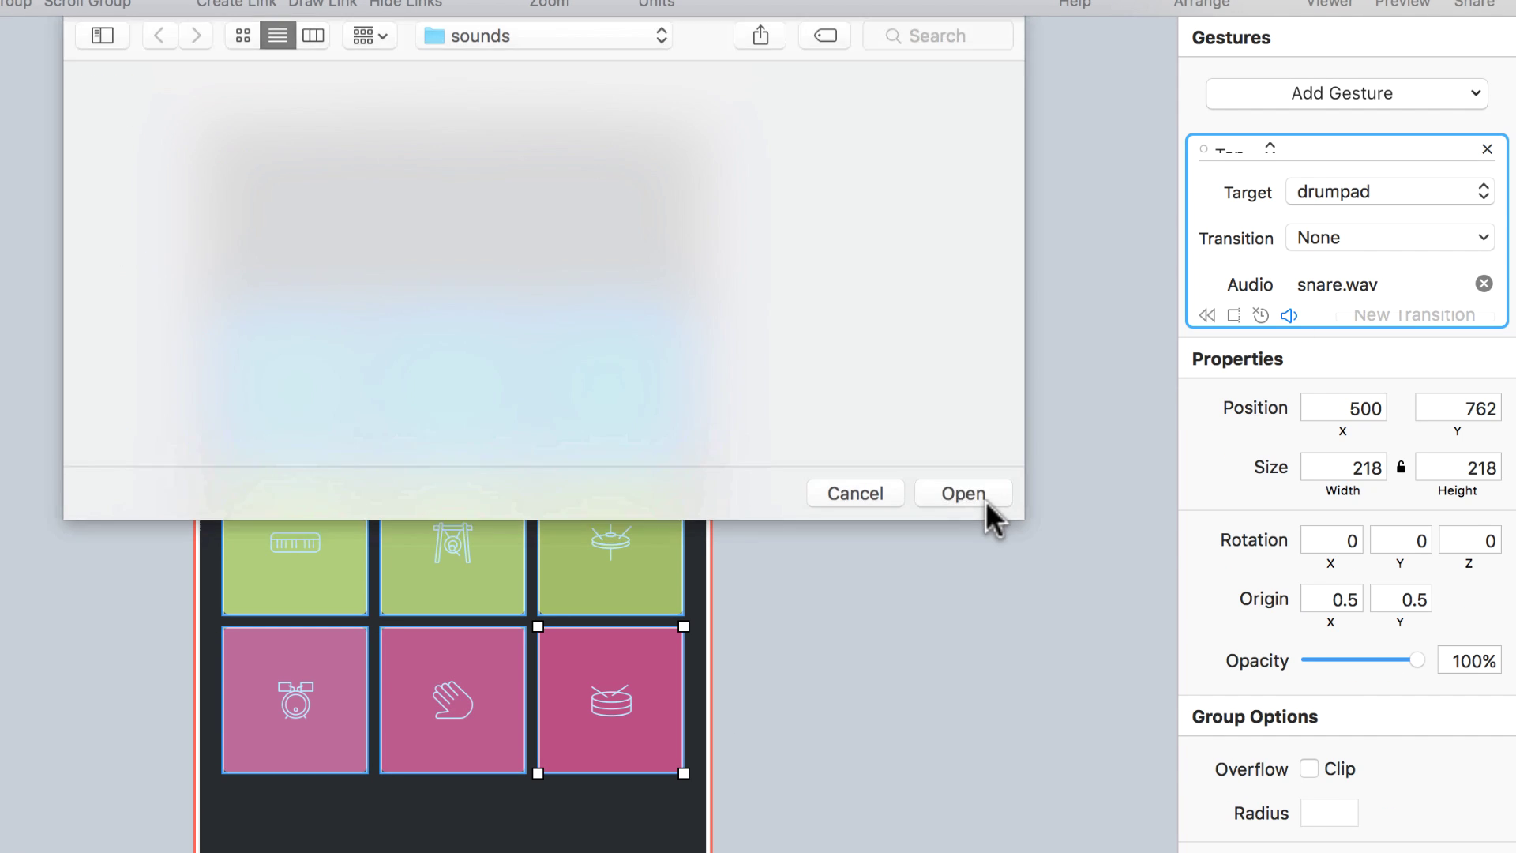
Step: Preview the drumpad prototype in an enlarged, repositioned window to try its tiles, and close the preview
key("super+r")
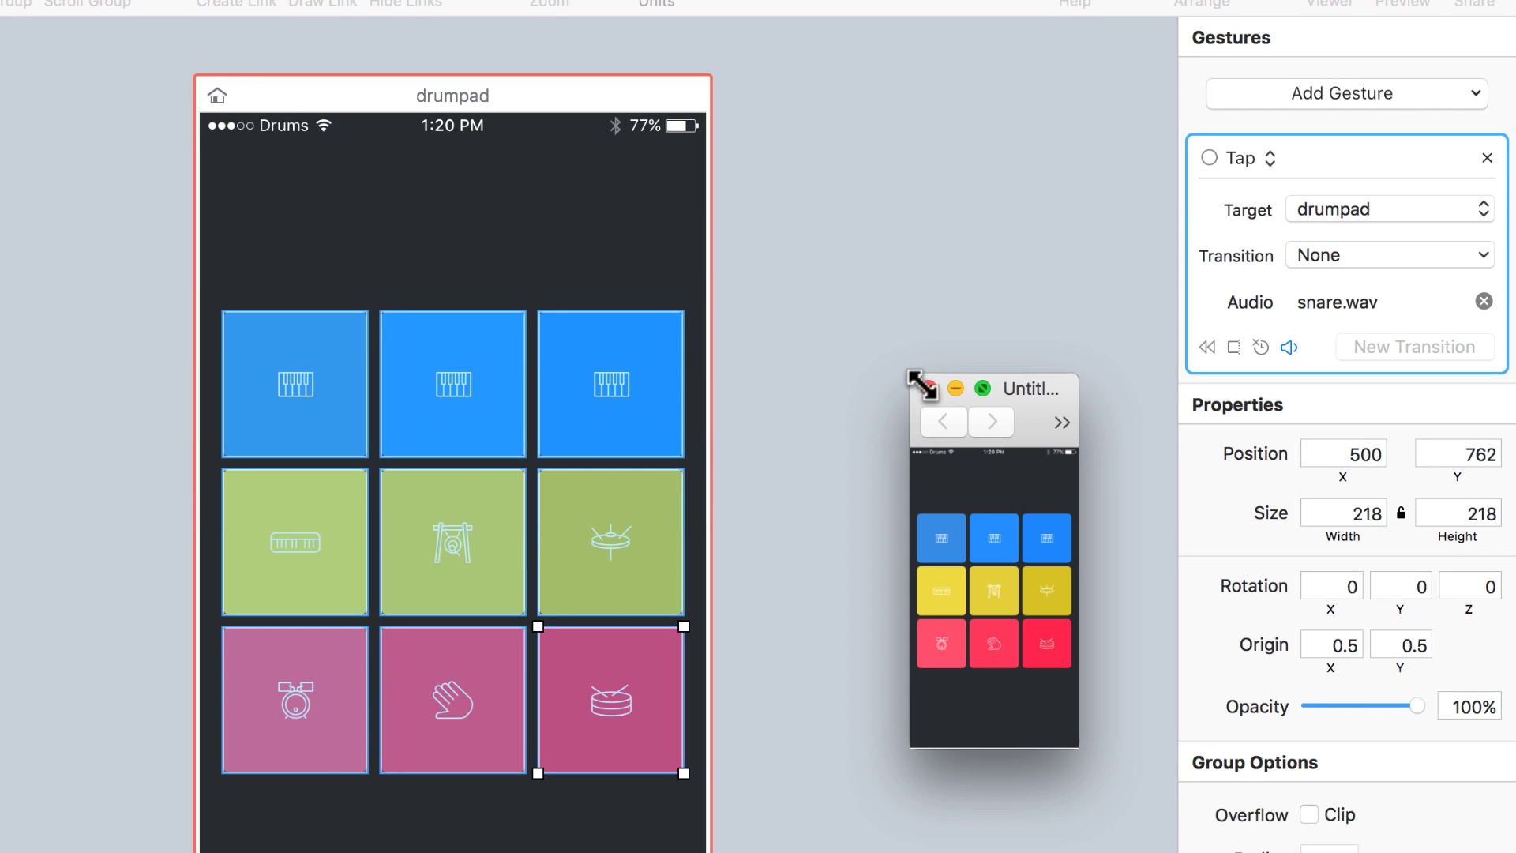
left_click_drag(918, 383, 679, 2)
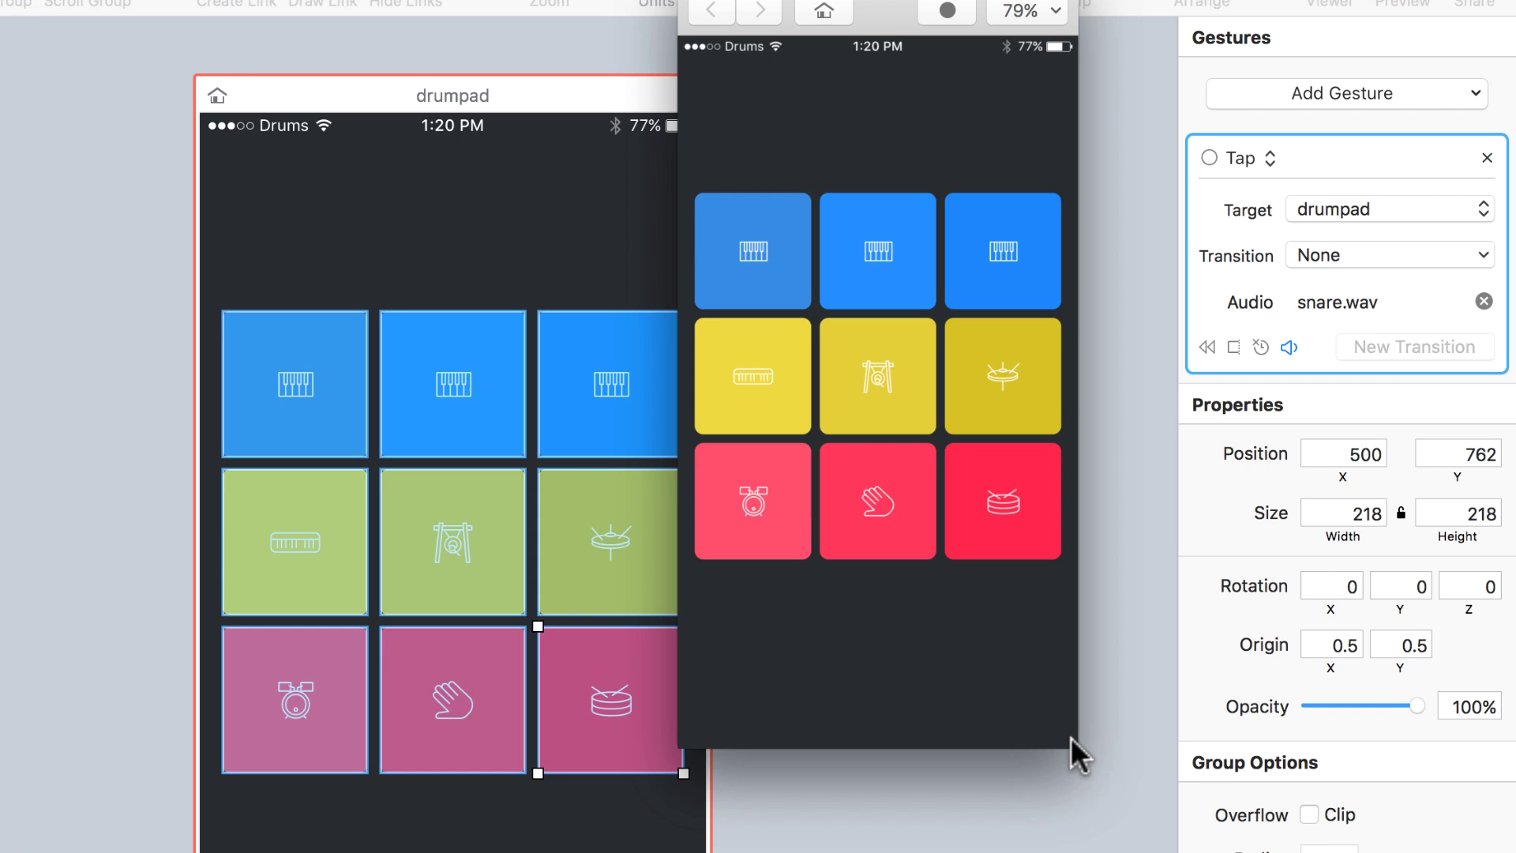
left_click_drag(1070, 736, 1216, 852)
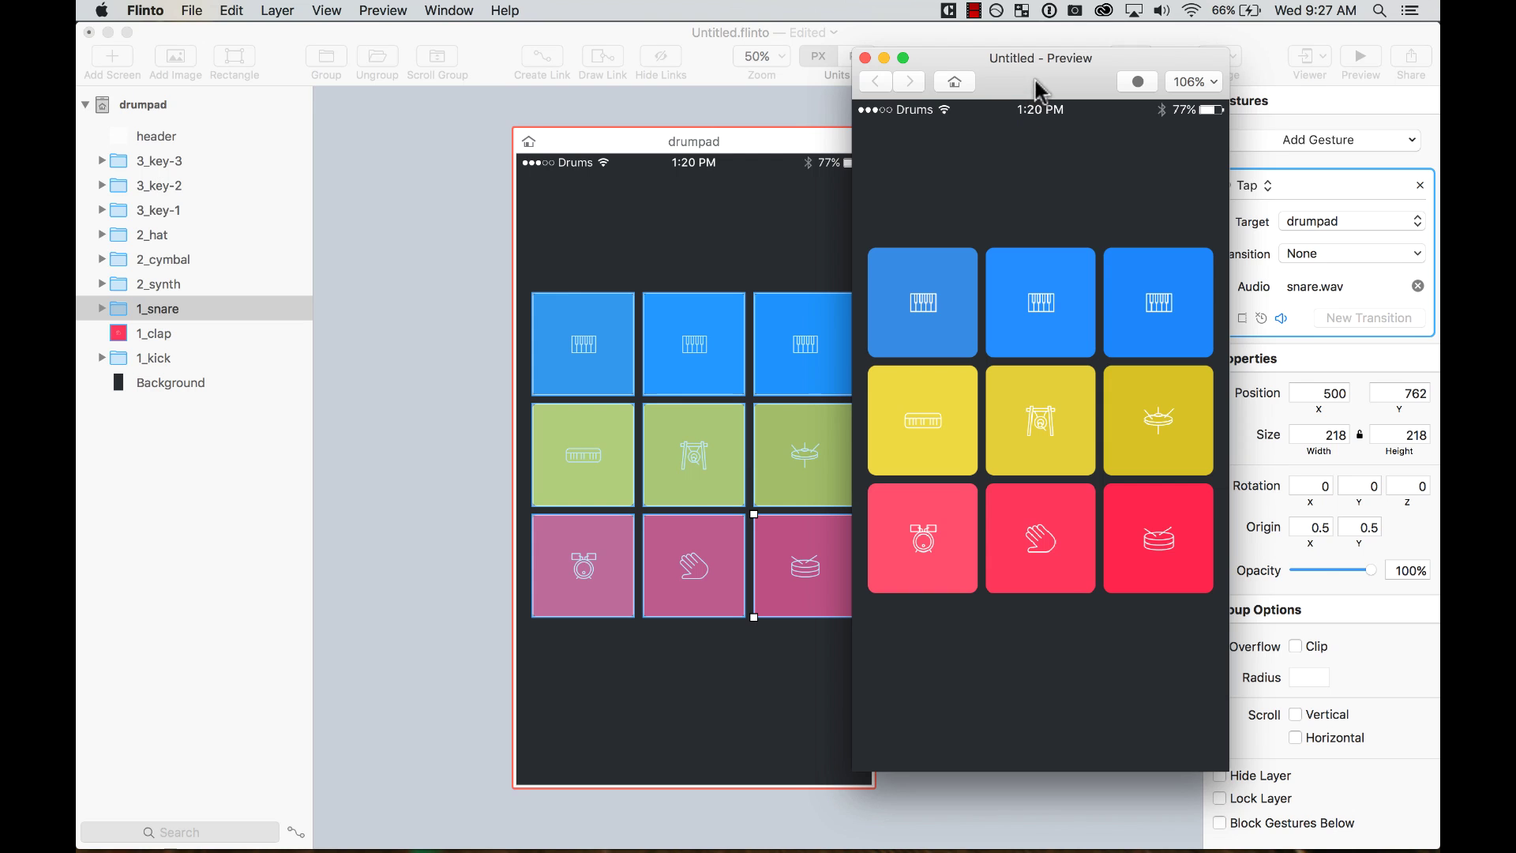
left_click_drag(1036, 74, 1022, 127)
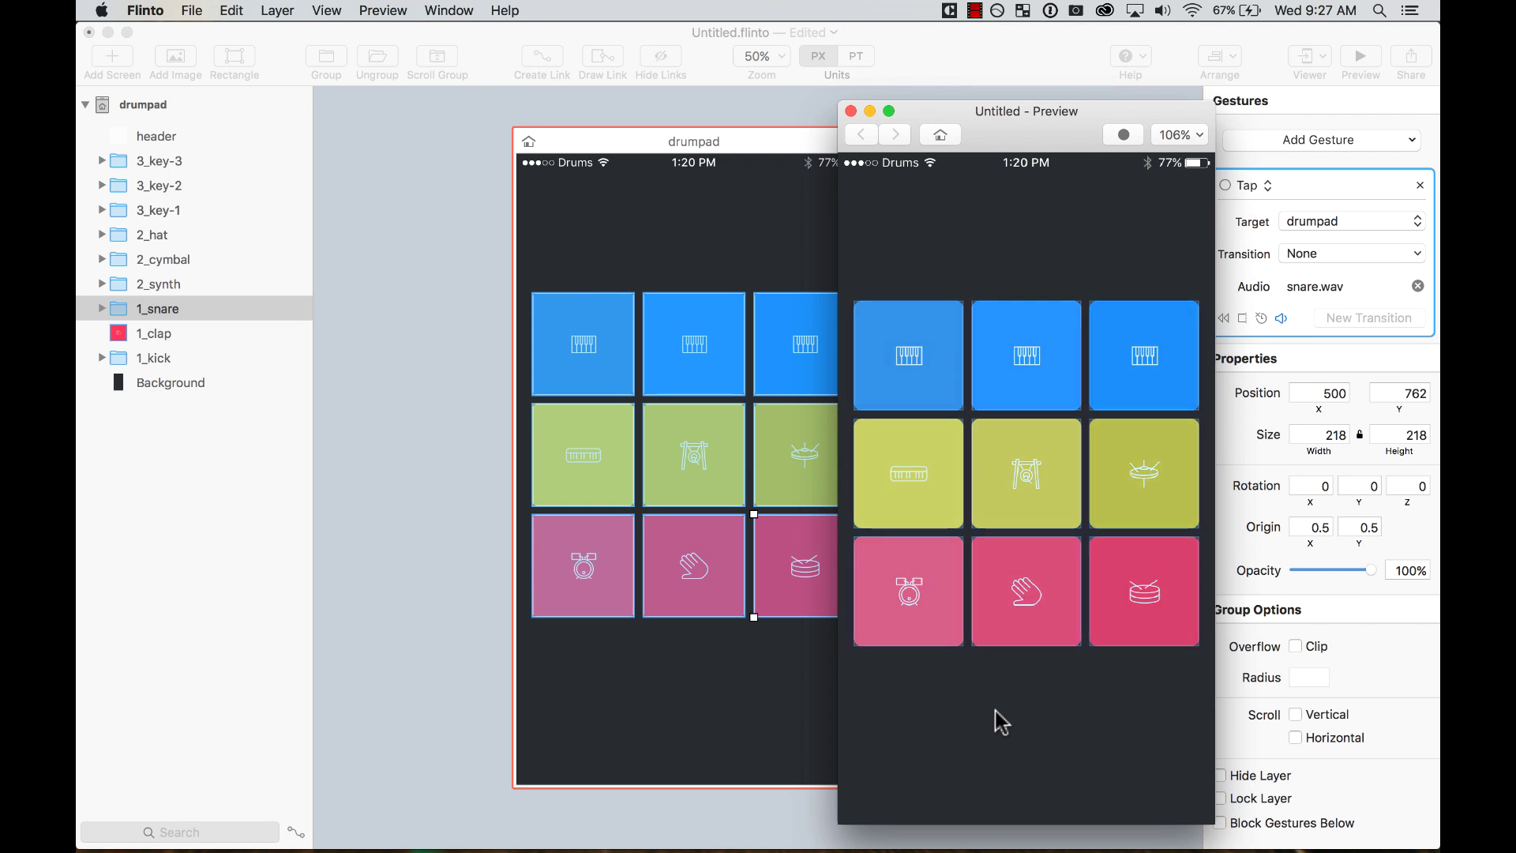
left_click(851, 111)
Step: Duplicate the drumpad screen and place the copy beside the original, level with it
left_click(964, 219)
key("super+minus")
key("super+minus")
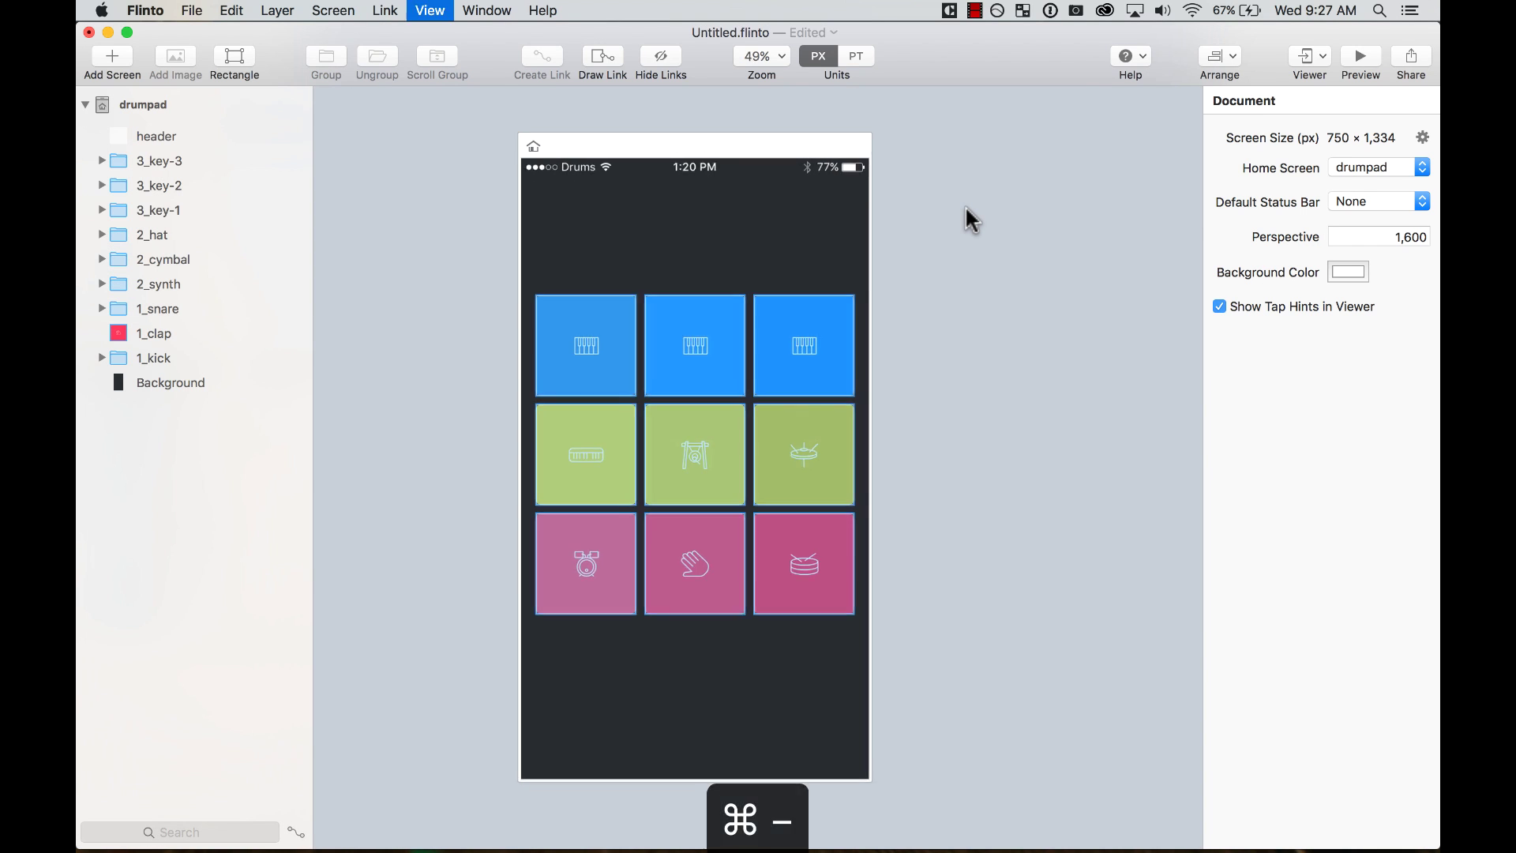
key("z")
left_click_drag(652, 176, 1026, 620)
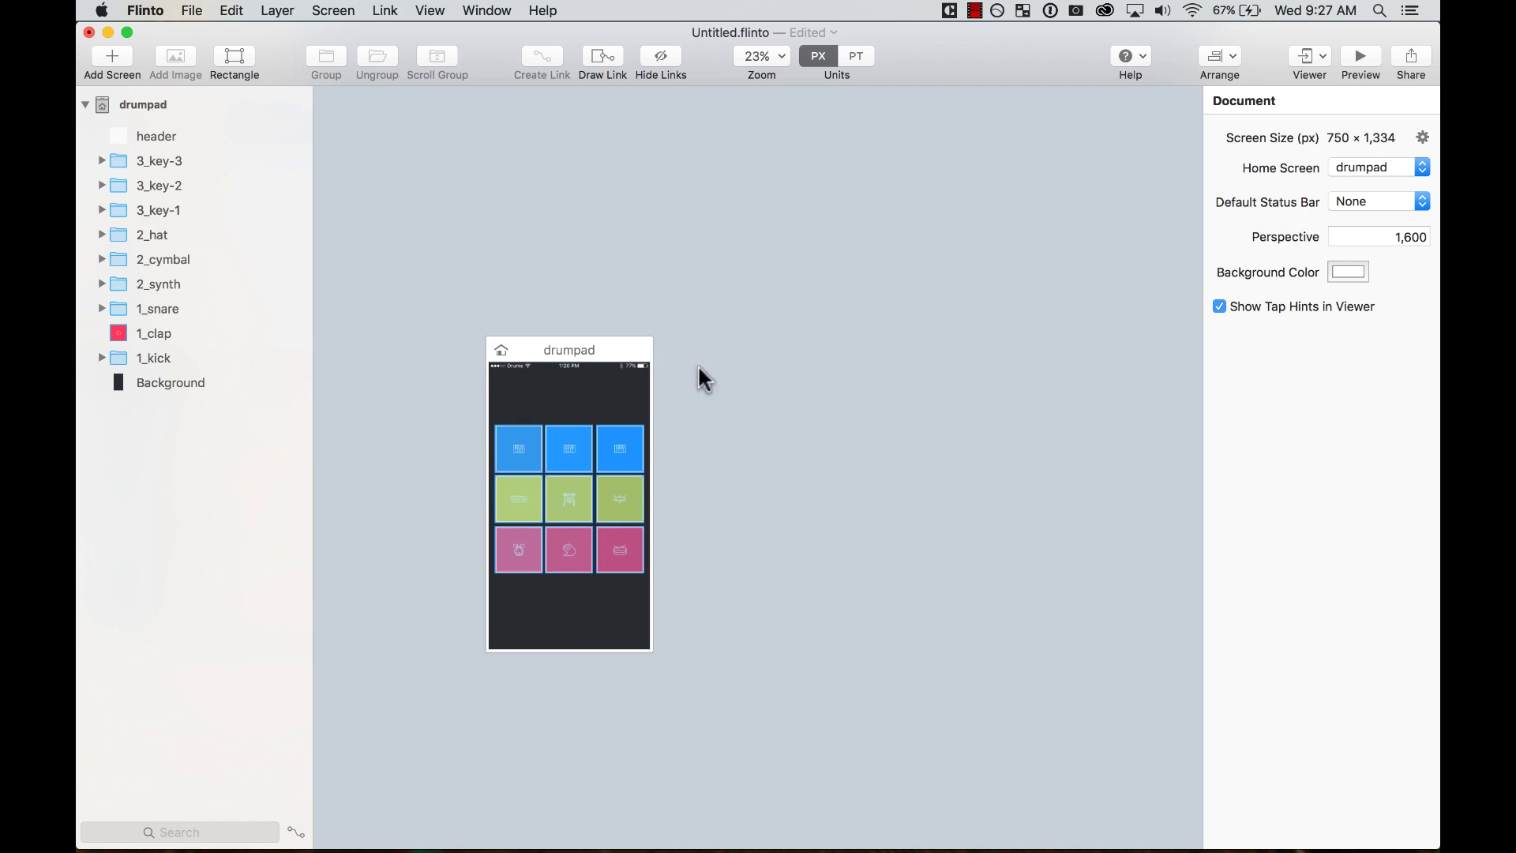
left_click(623, 355)
key("super+d")
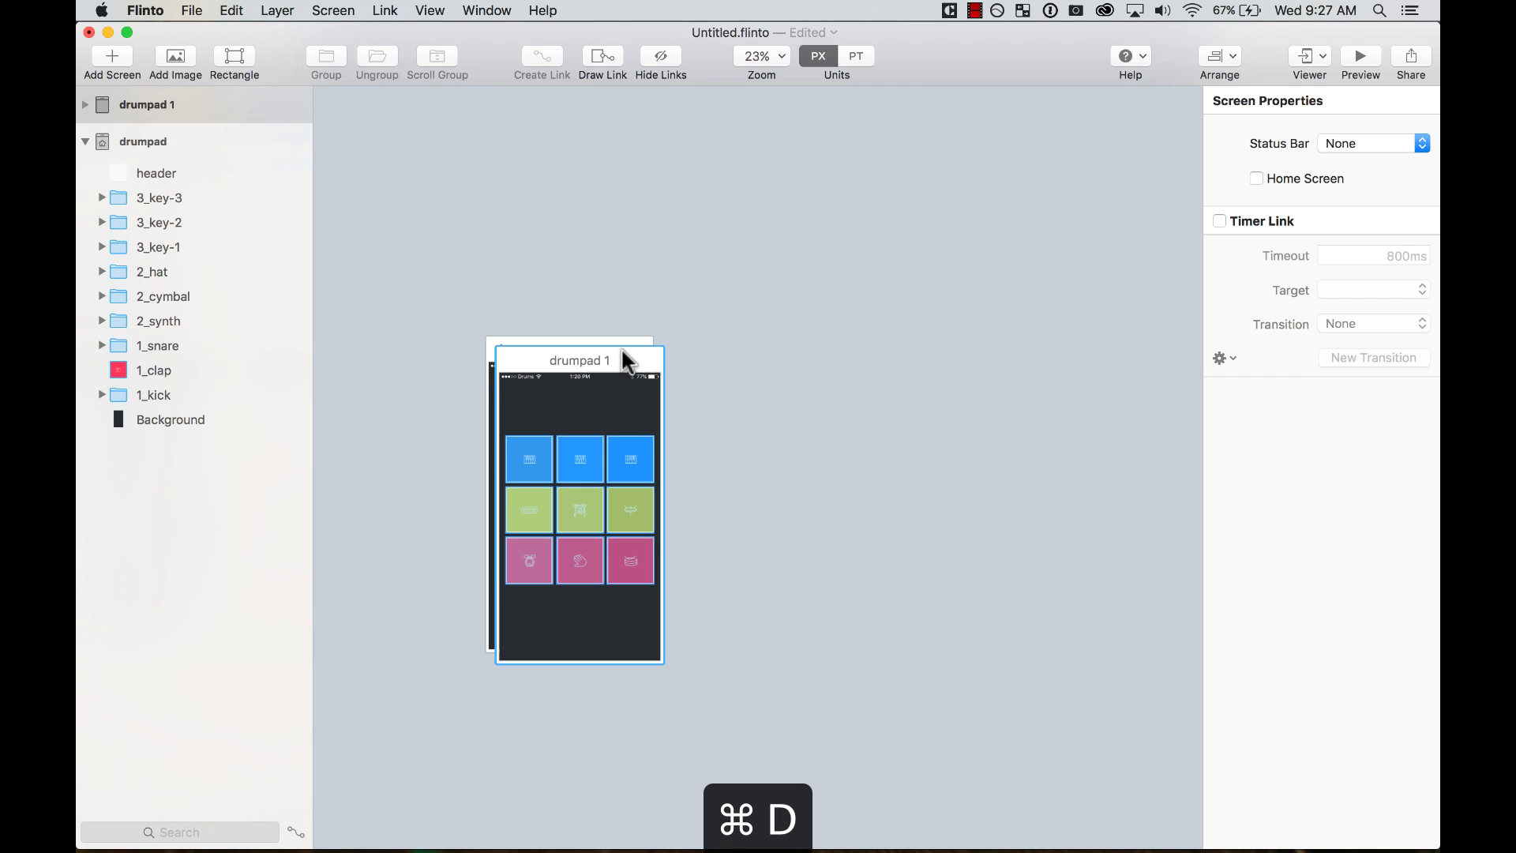
left_click_drag(608, 355, 798, 332)
left_click(822, 322)
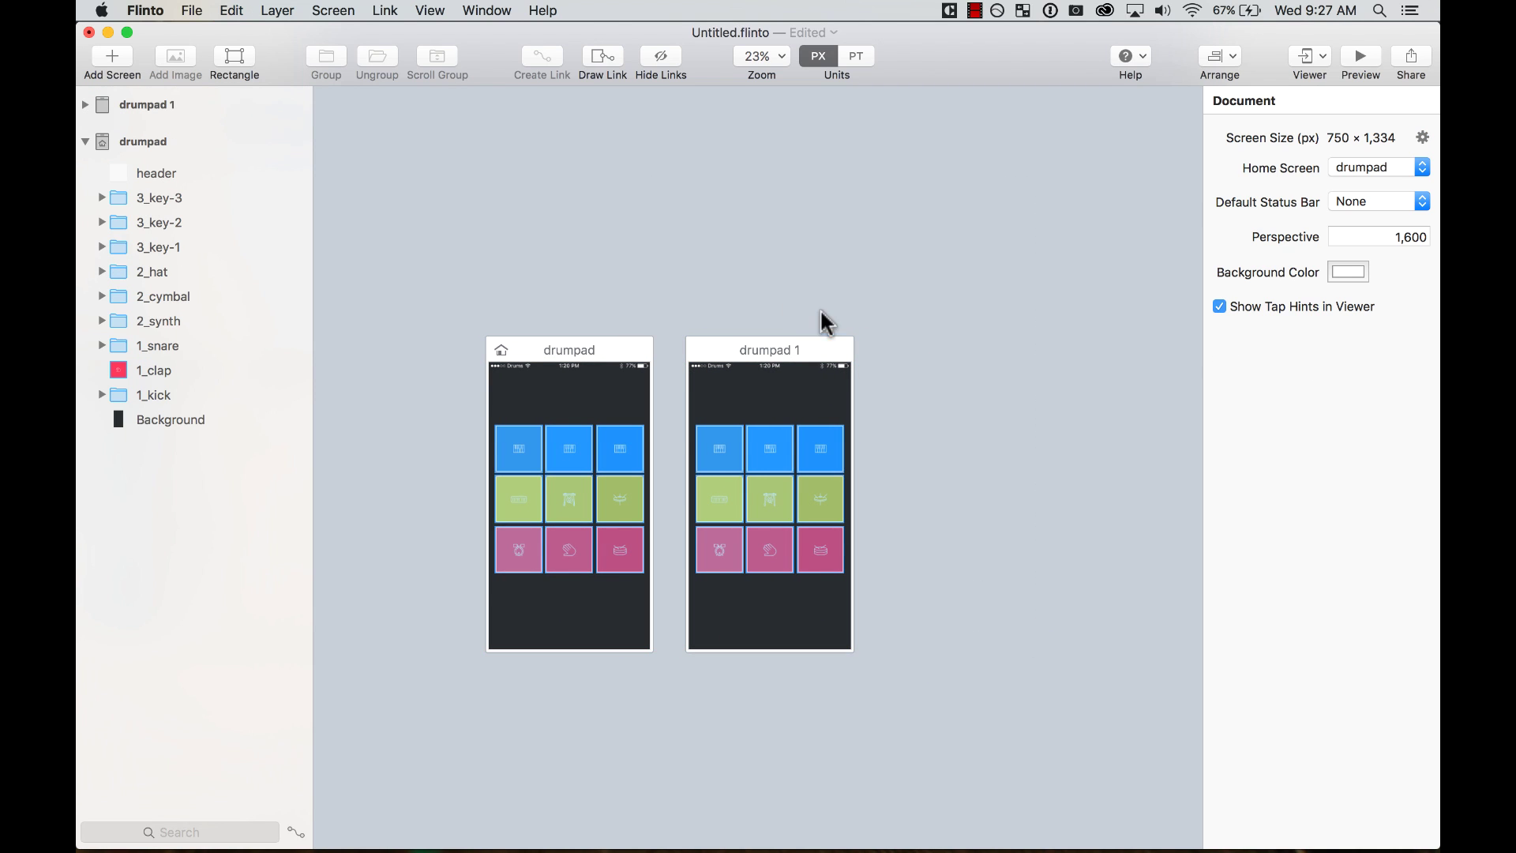
Step: Compare the kick tile on both screens and rename the duplicated screen as kick
key("z")
left_click_drag(467, 309, 999, 736)
left_click(817, 148)
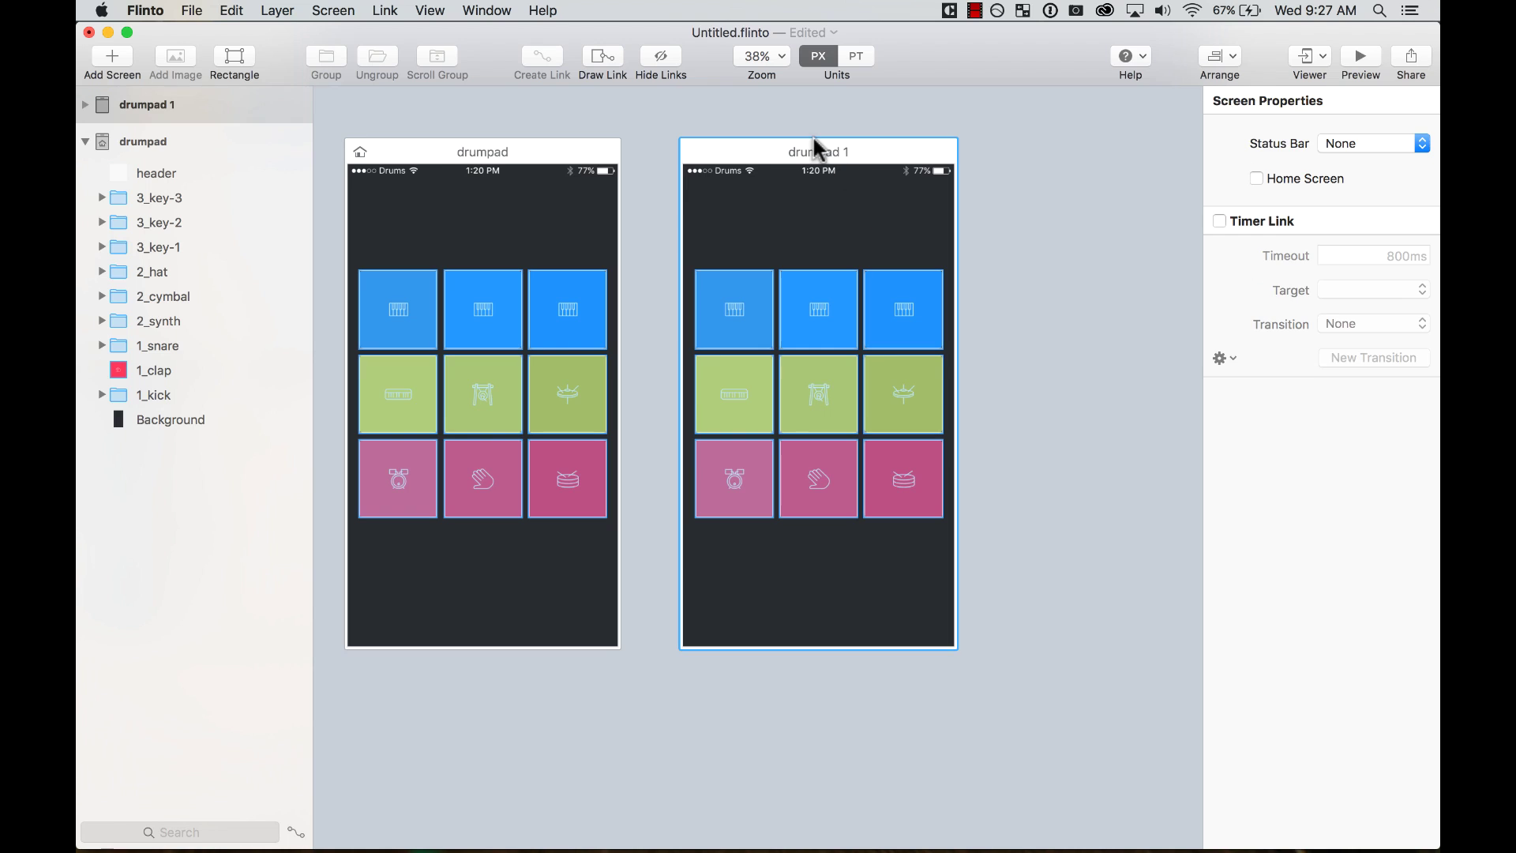
left_click(740, 728)
left_click(741, 452)
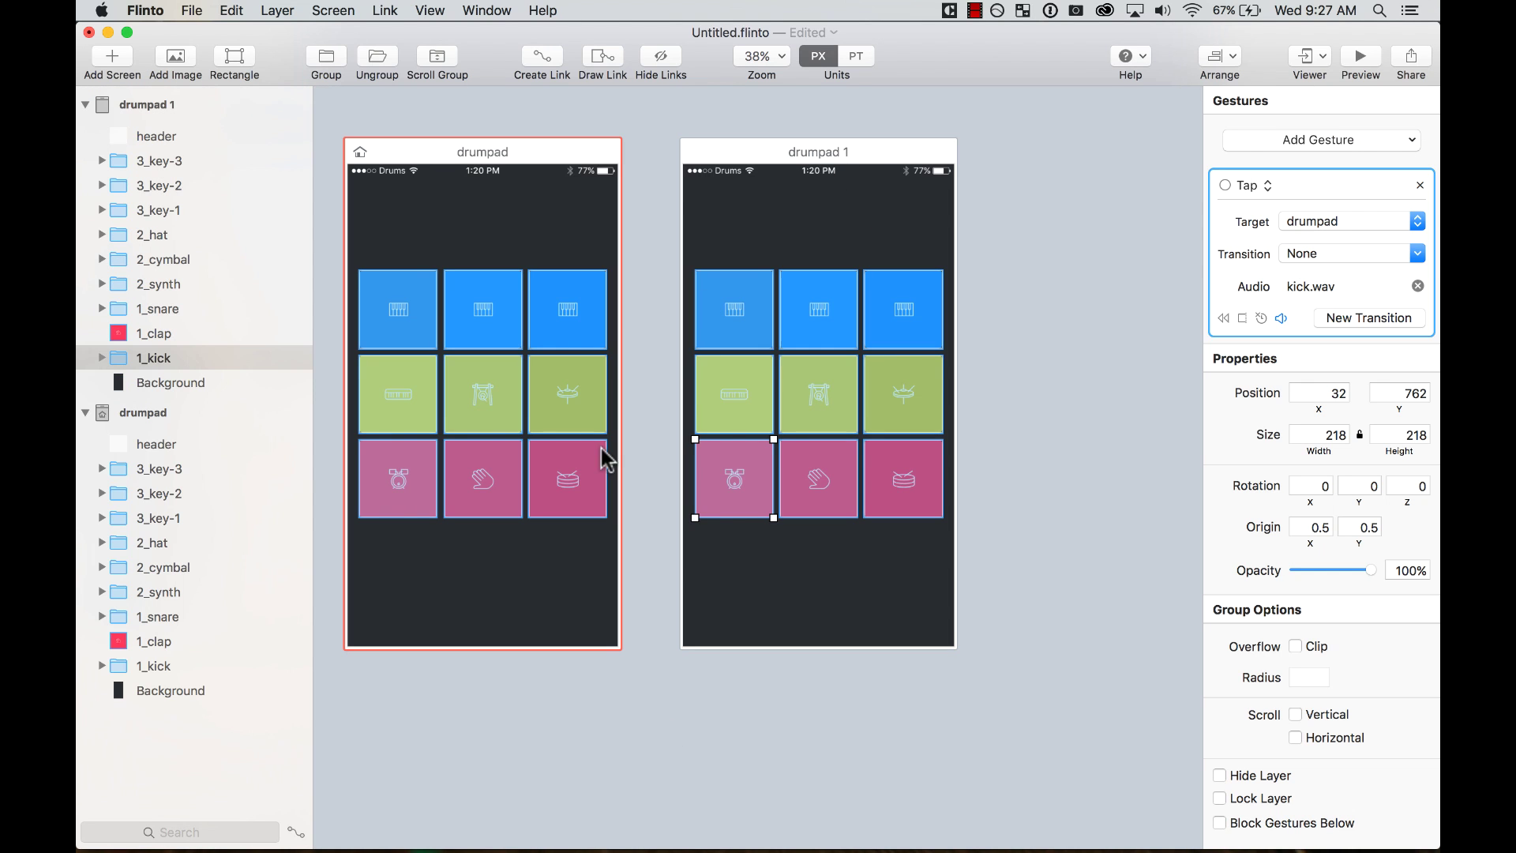
left_click(393, 486)
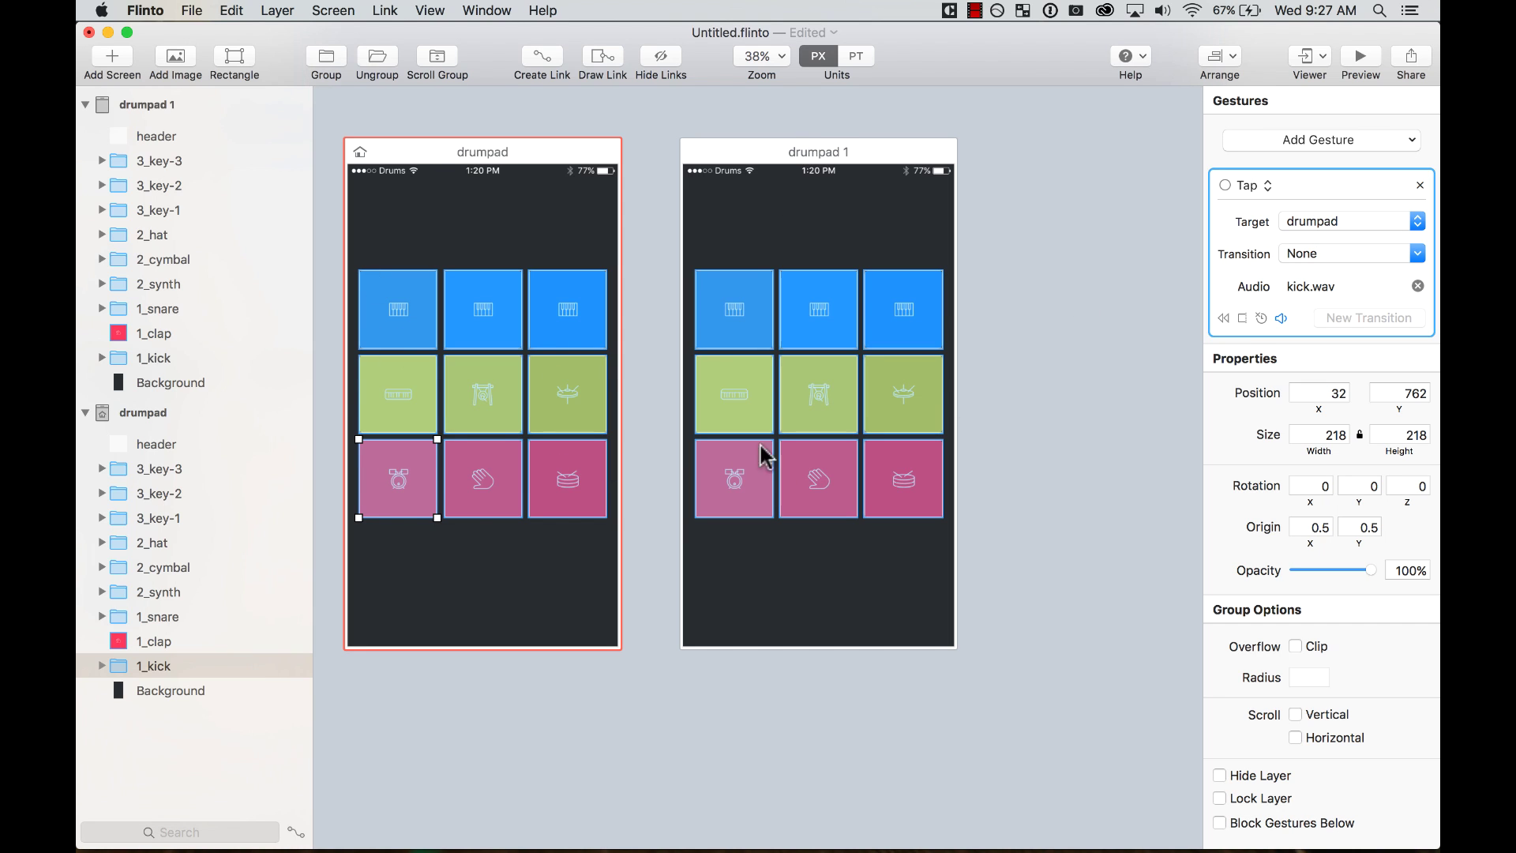
left_click(824, 162)
double_click(150, 106)
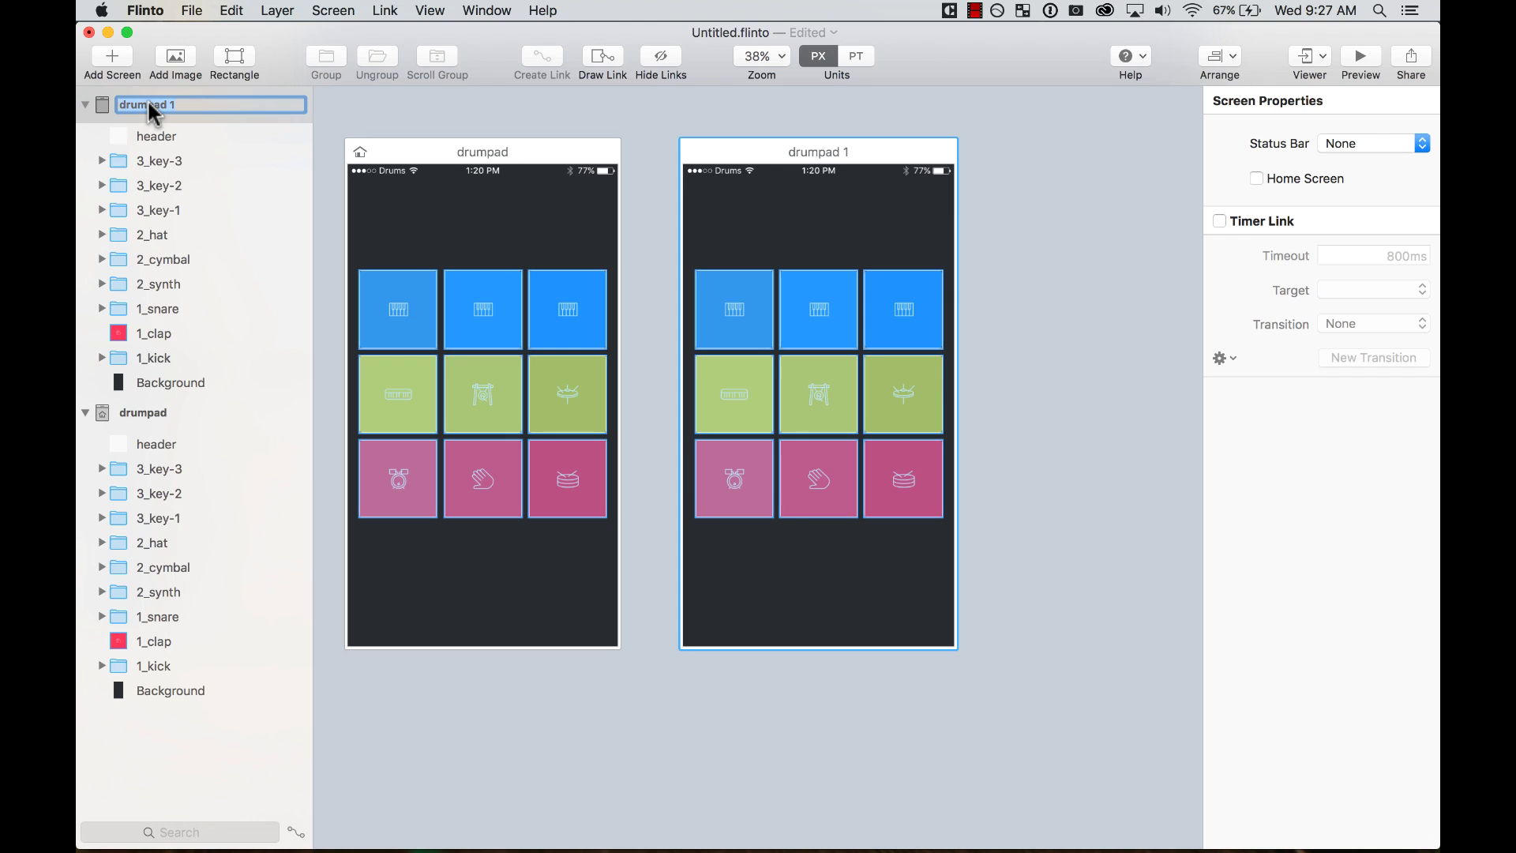
type("kick")
key("Return")
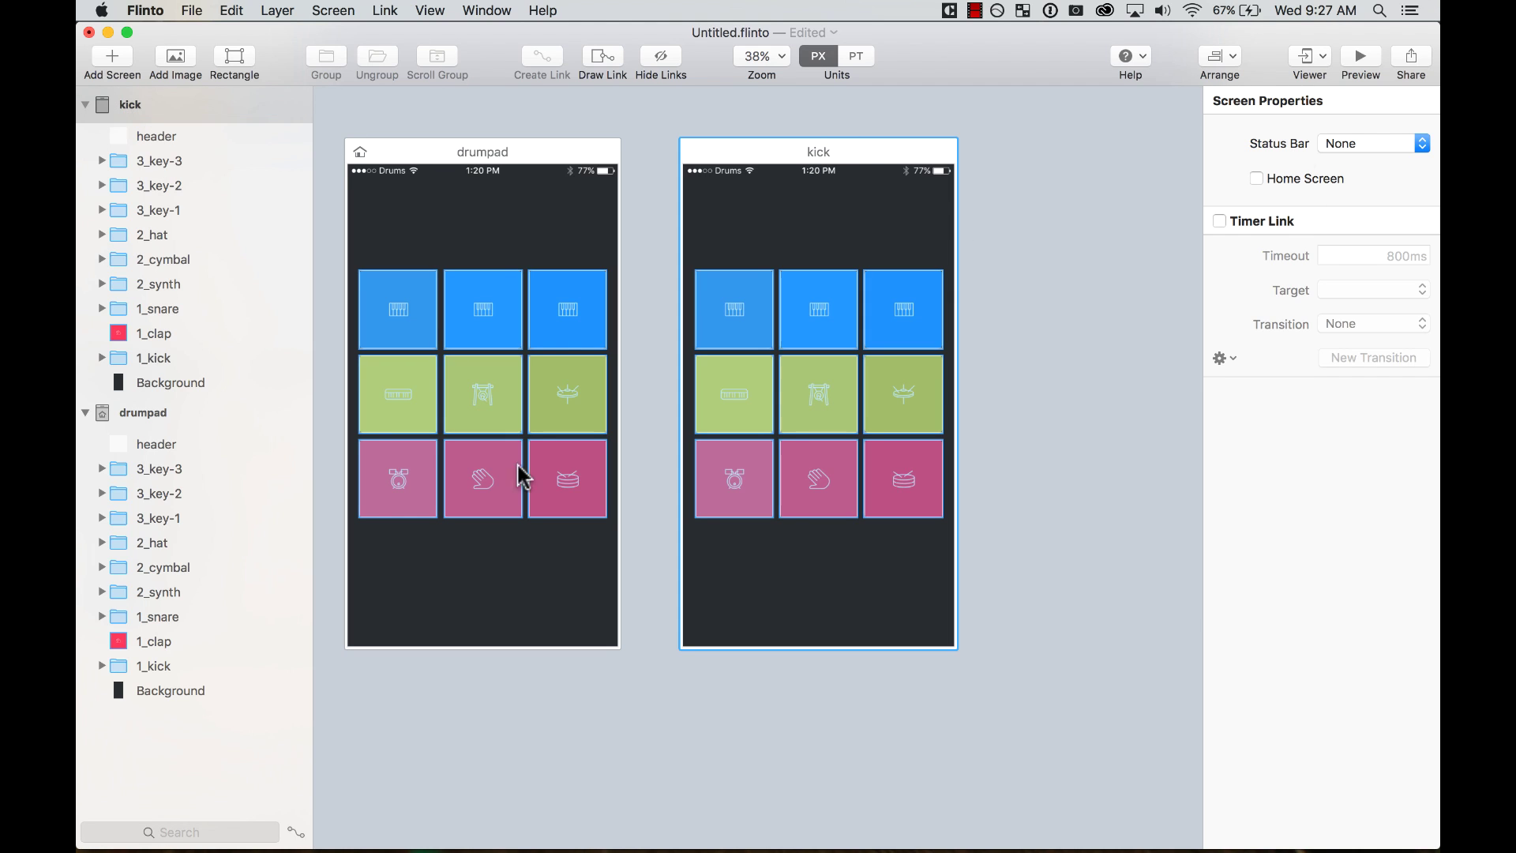
Step: Retarget the Tap gesture of the drumpad screen's kick tile to the kick screen and create a new transition for it
left_click(376, 489)
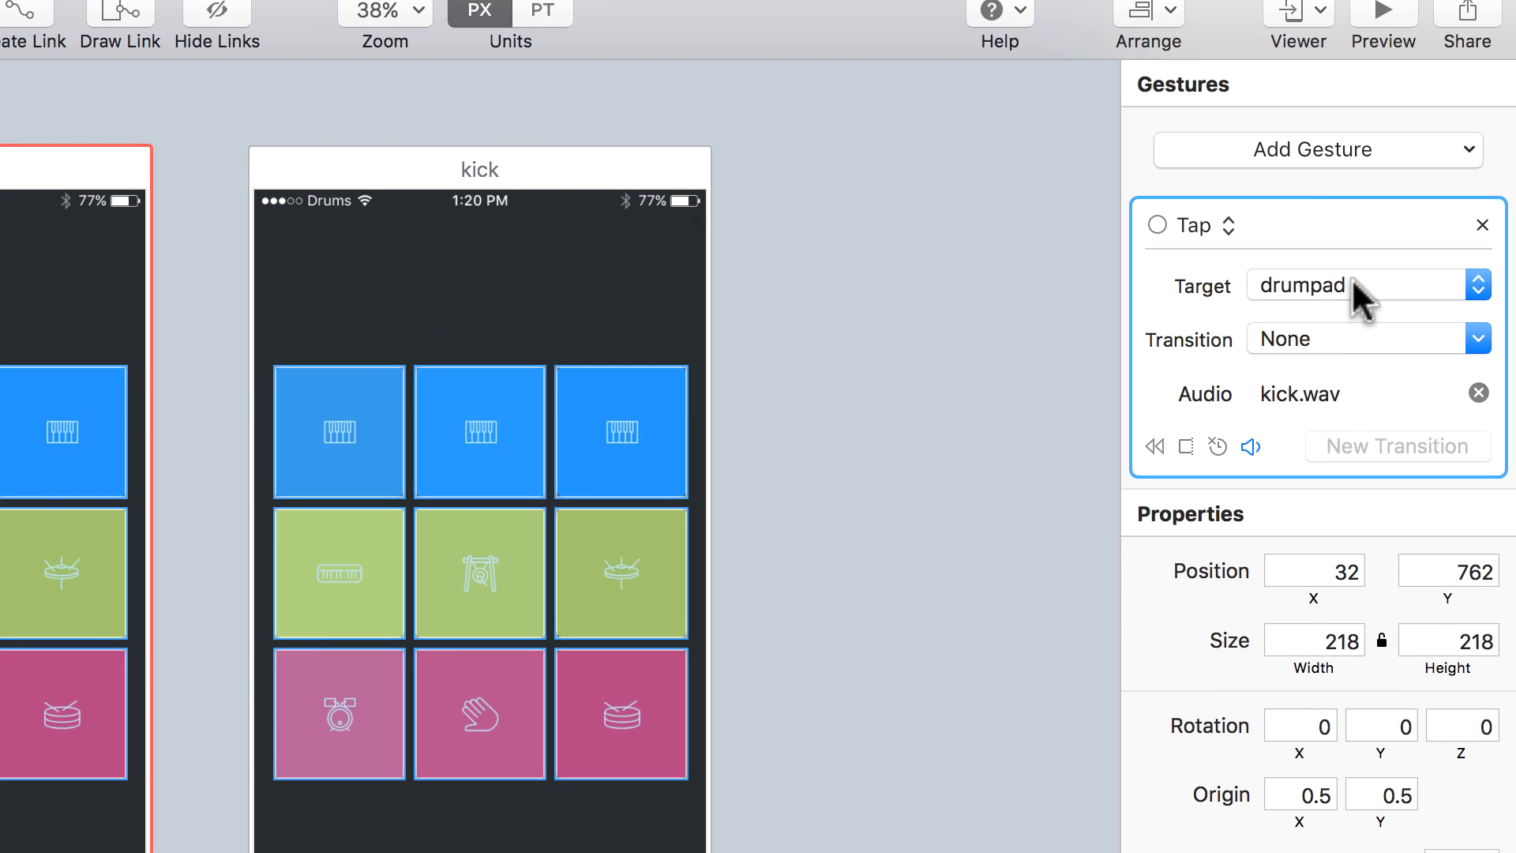
left_click(1352, 278)
left_click(1350, 254)
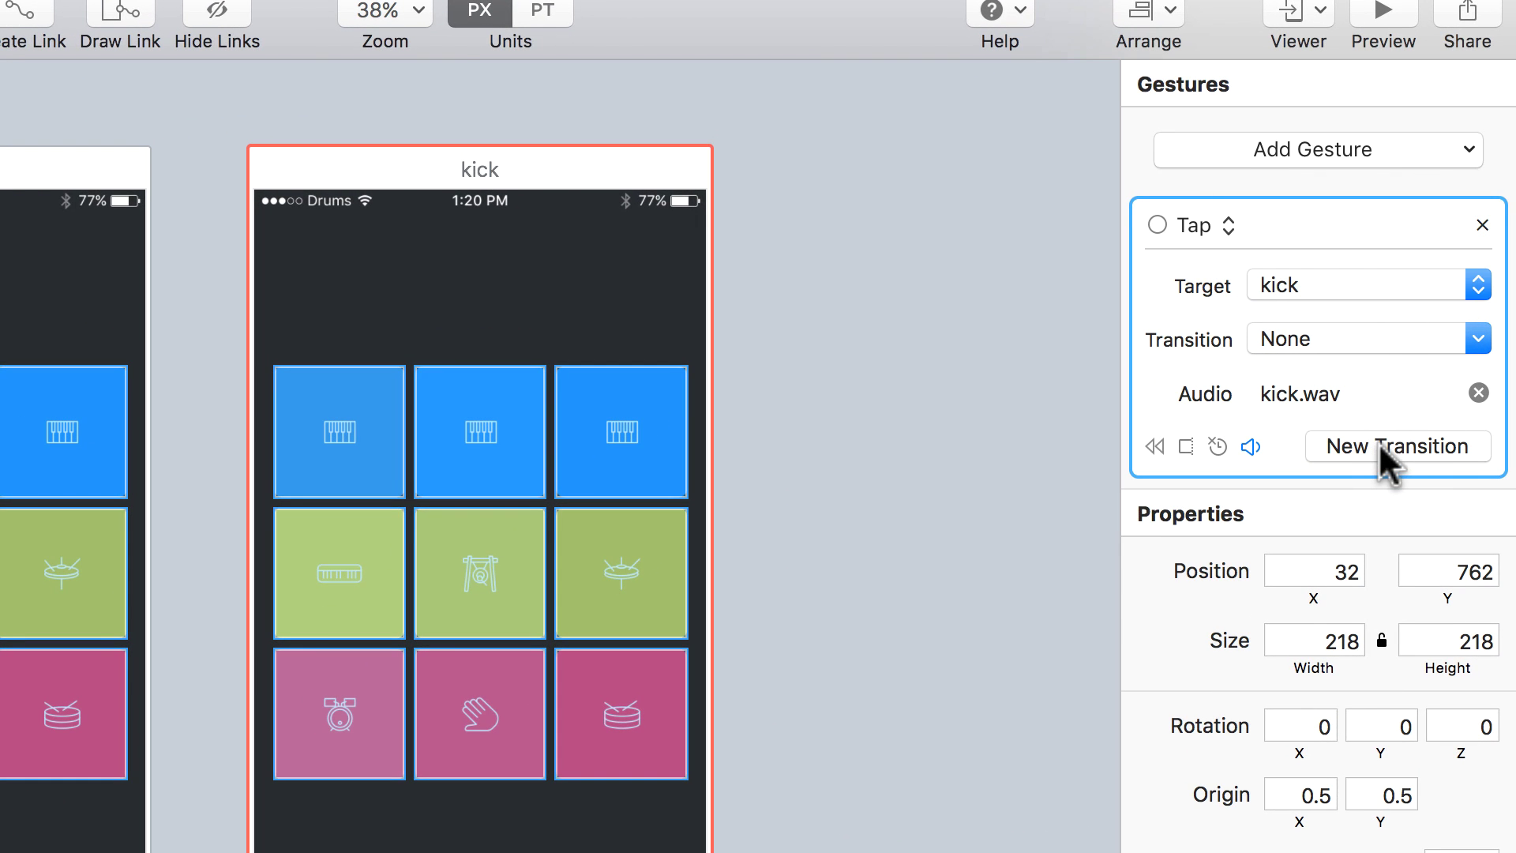
left_click(1381, 444)
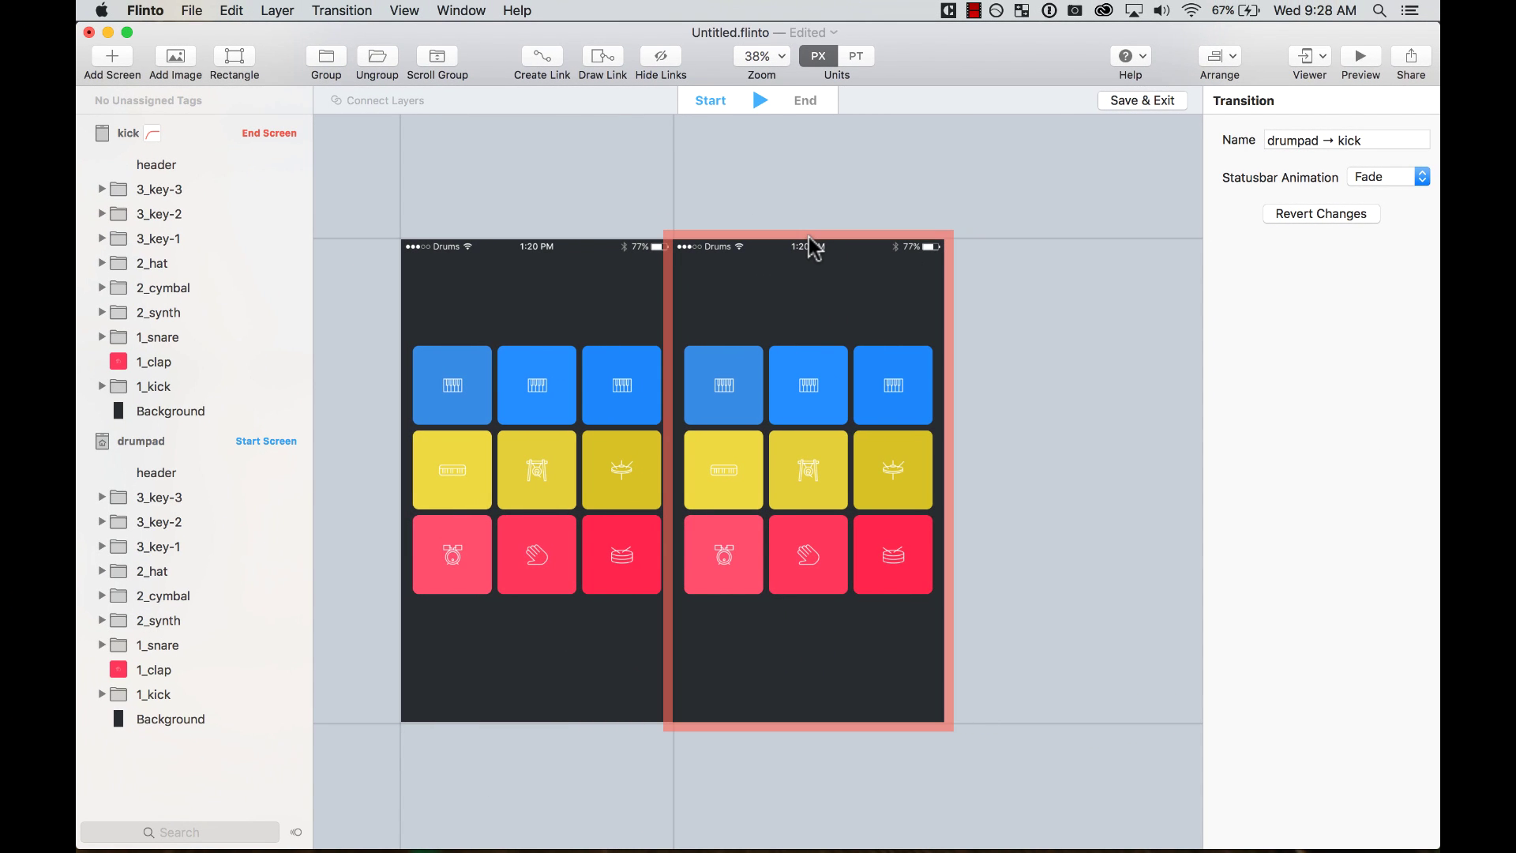
Step: Move the kick end screen exactly over the drumpad start screen in the transition, at position 0, 0
left_click_drag(825, 247, 547, 234)
key("super+equal")
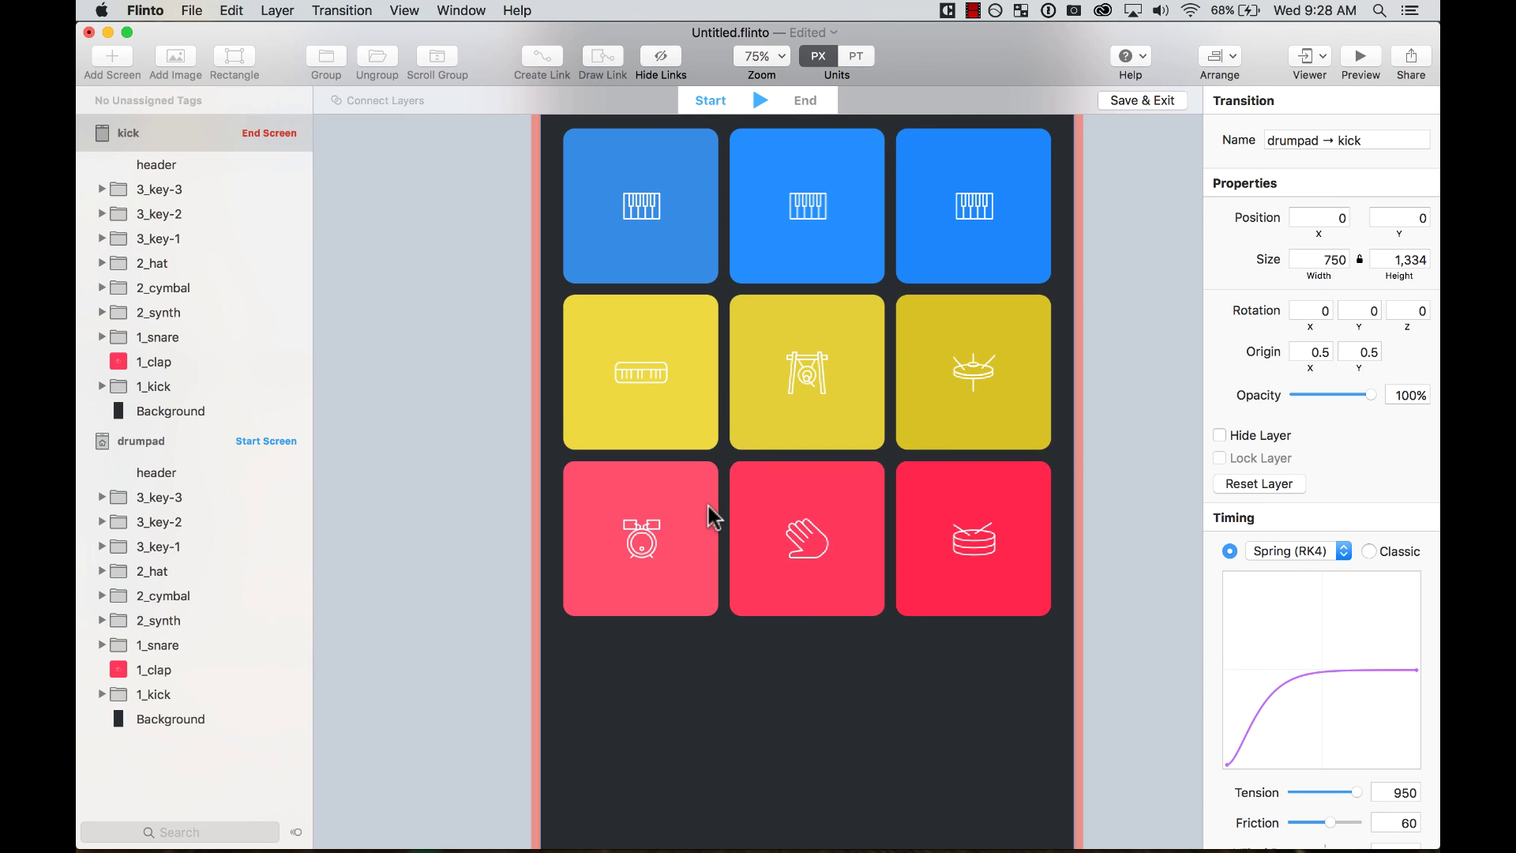
key("super+minus")
key("super+equal")
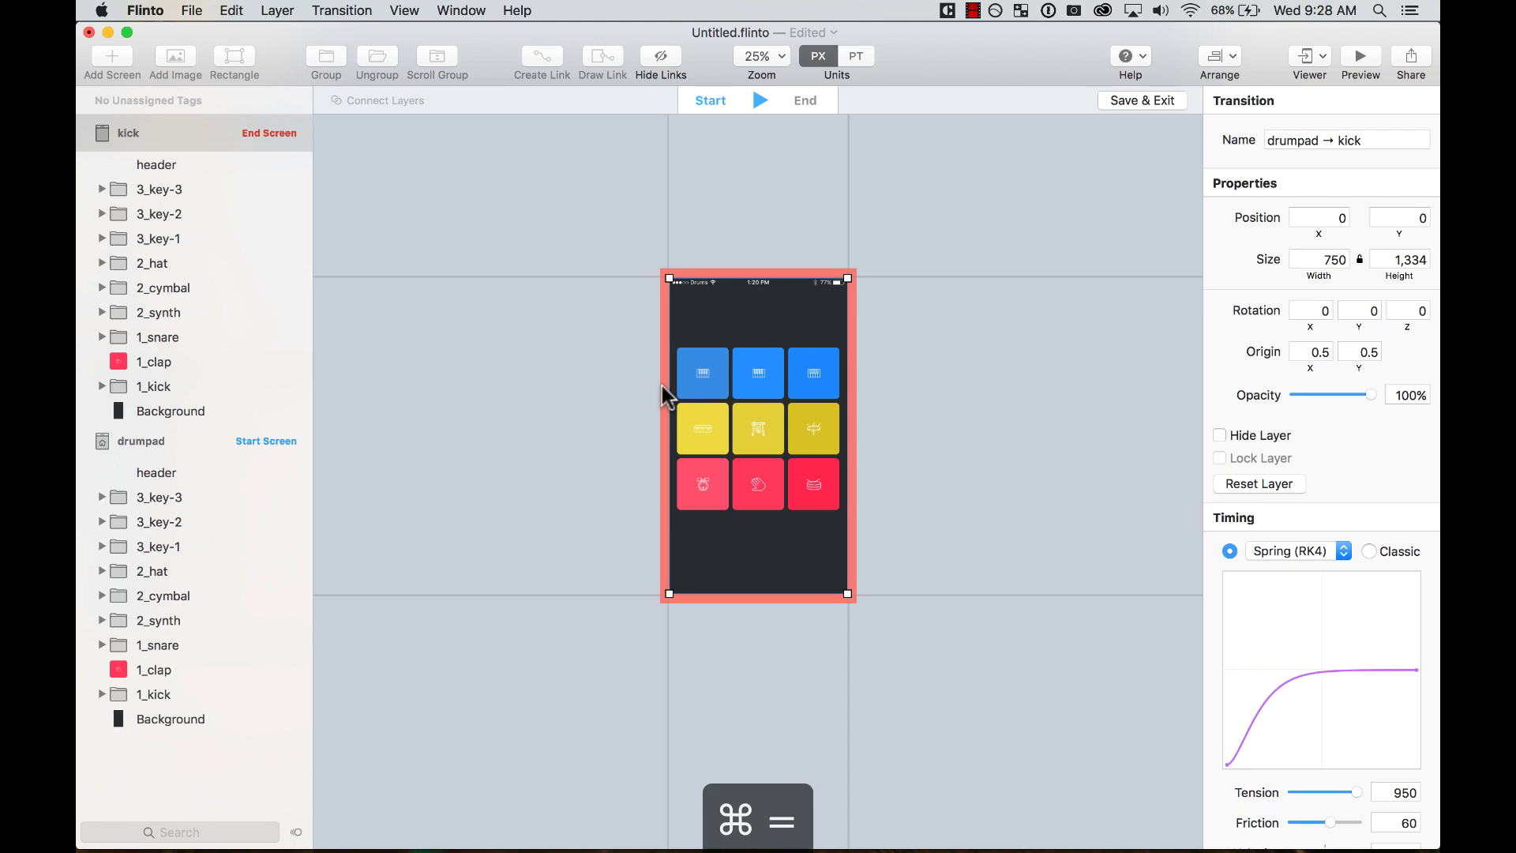
Step: Connect the 1_kick, 1_clap and 1_snare layers of the kick screen to their counterparts on the drumpad screen
left_click(154, 386)
left_click(161, 705)
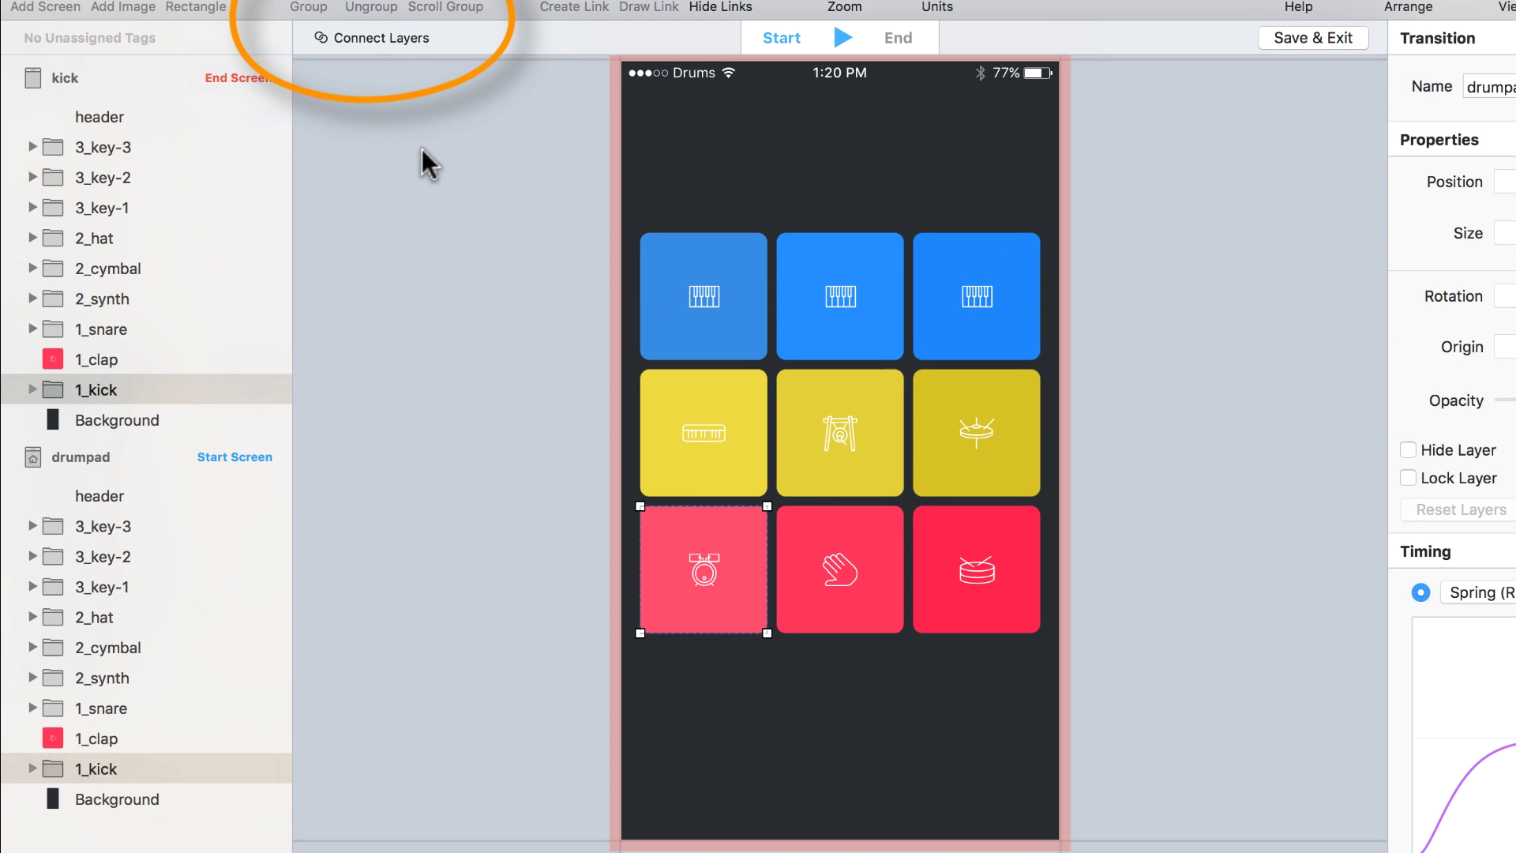
left_click(392, 89)
left_click(164, 357)
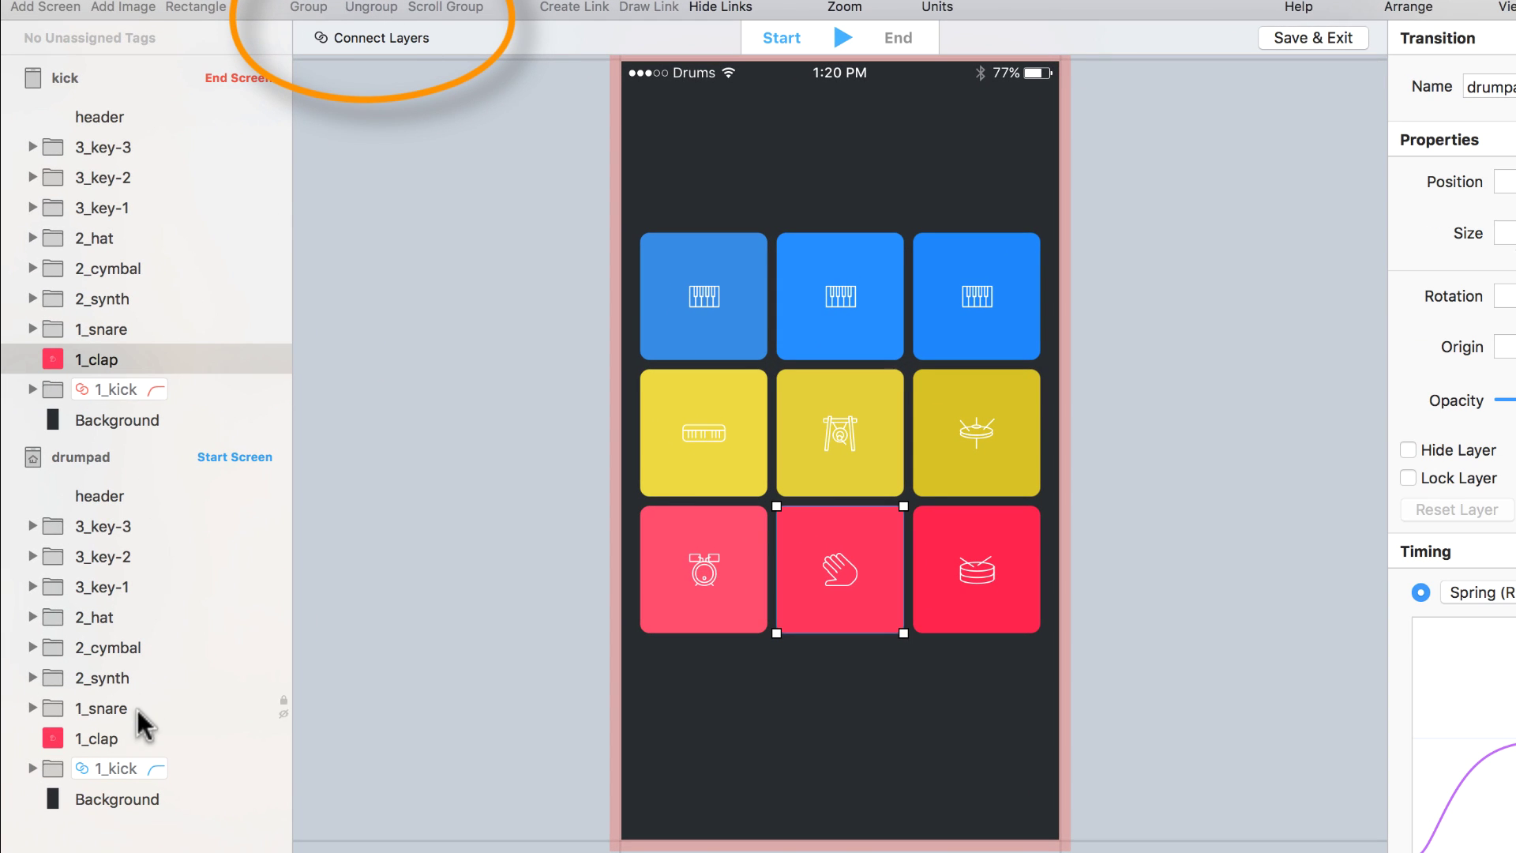
left_click(137, 729, "super")
left_click(362, 45)
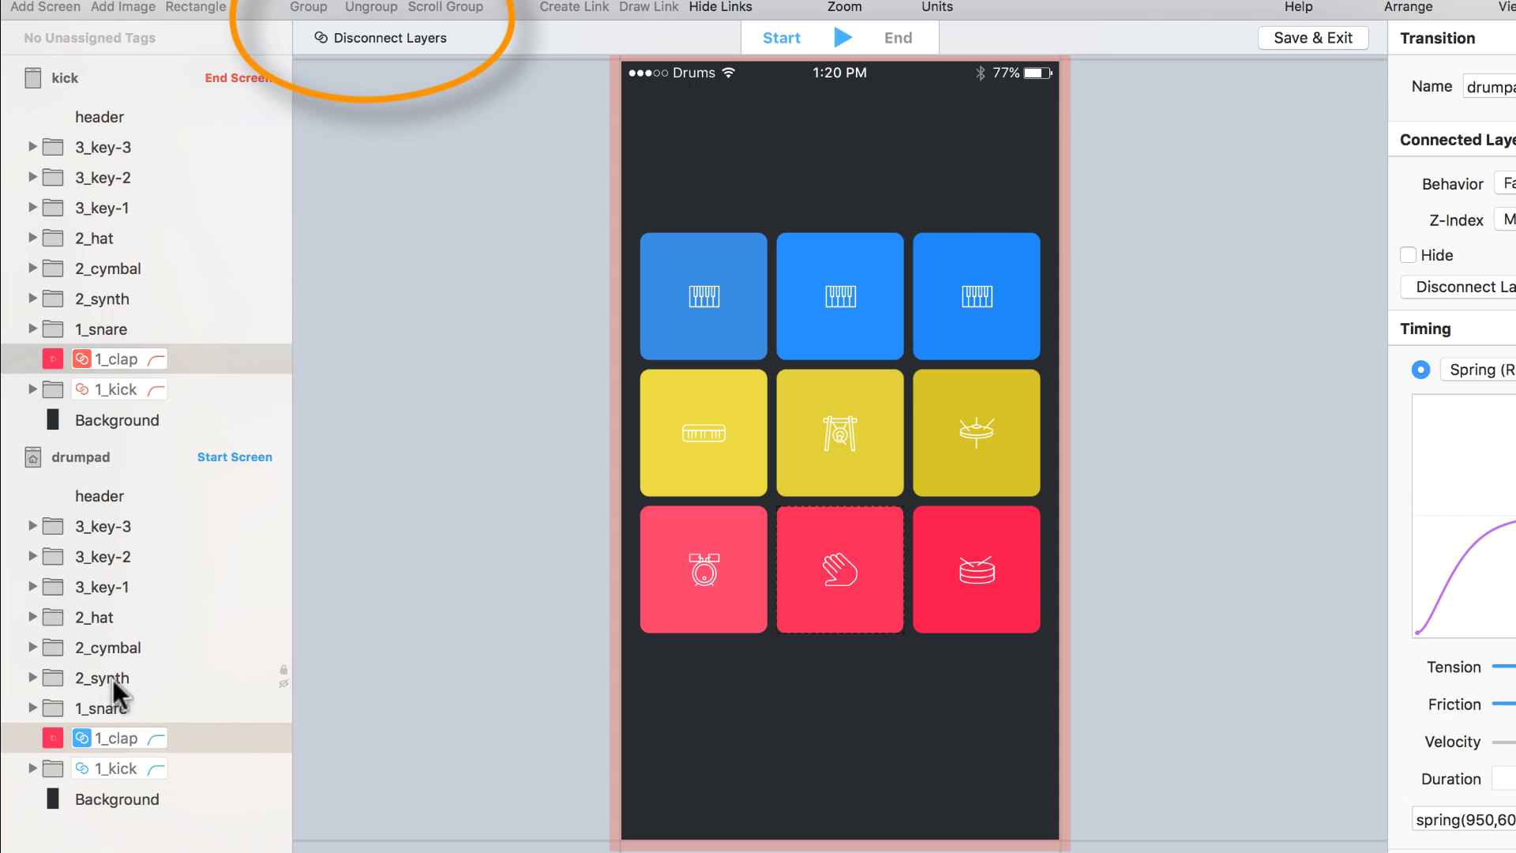
left_click(118, 707)
left_click(149, 327, "super")
left_click(391, 39)
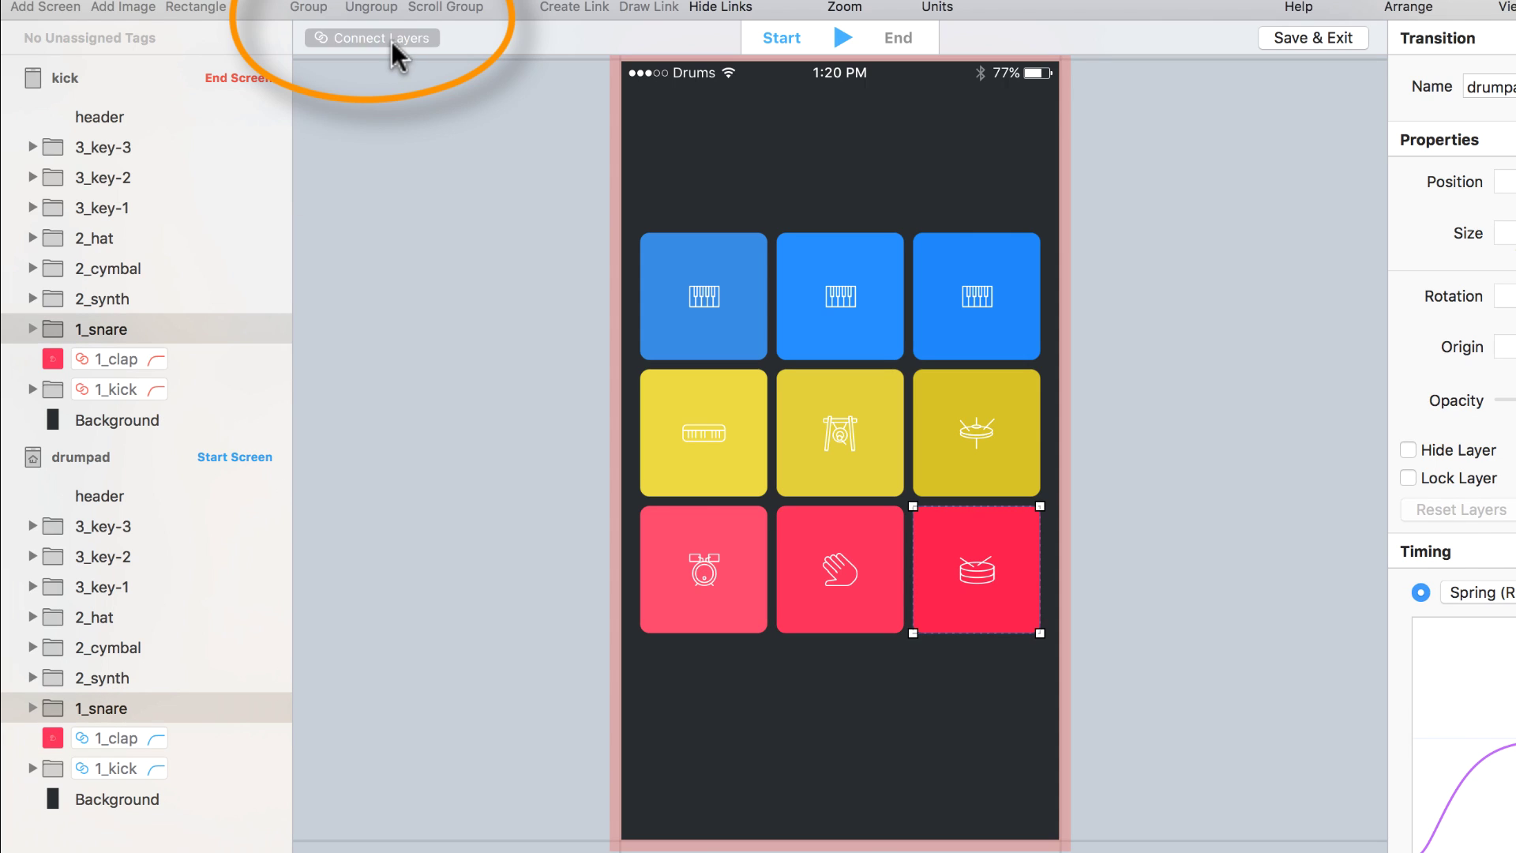
Step: Connect the 2_synth, 2_cymbal and 2_hat layers between the kick and drumpad screens
left_click(155, 289)
left_click(167, 665, "super")
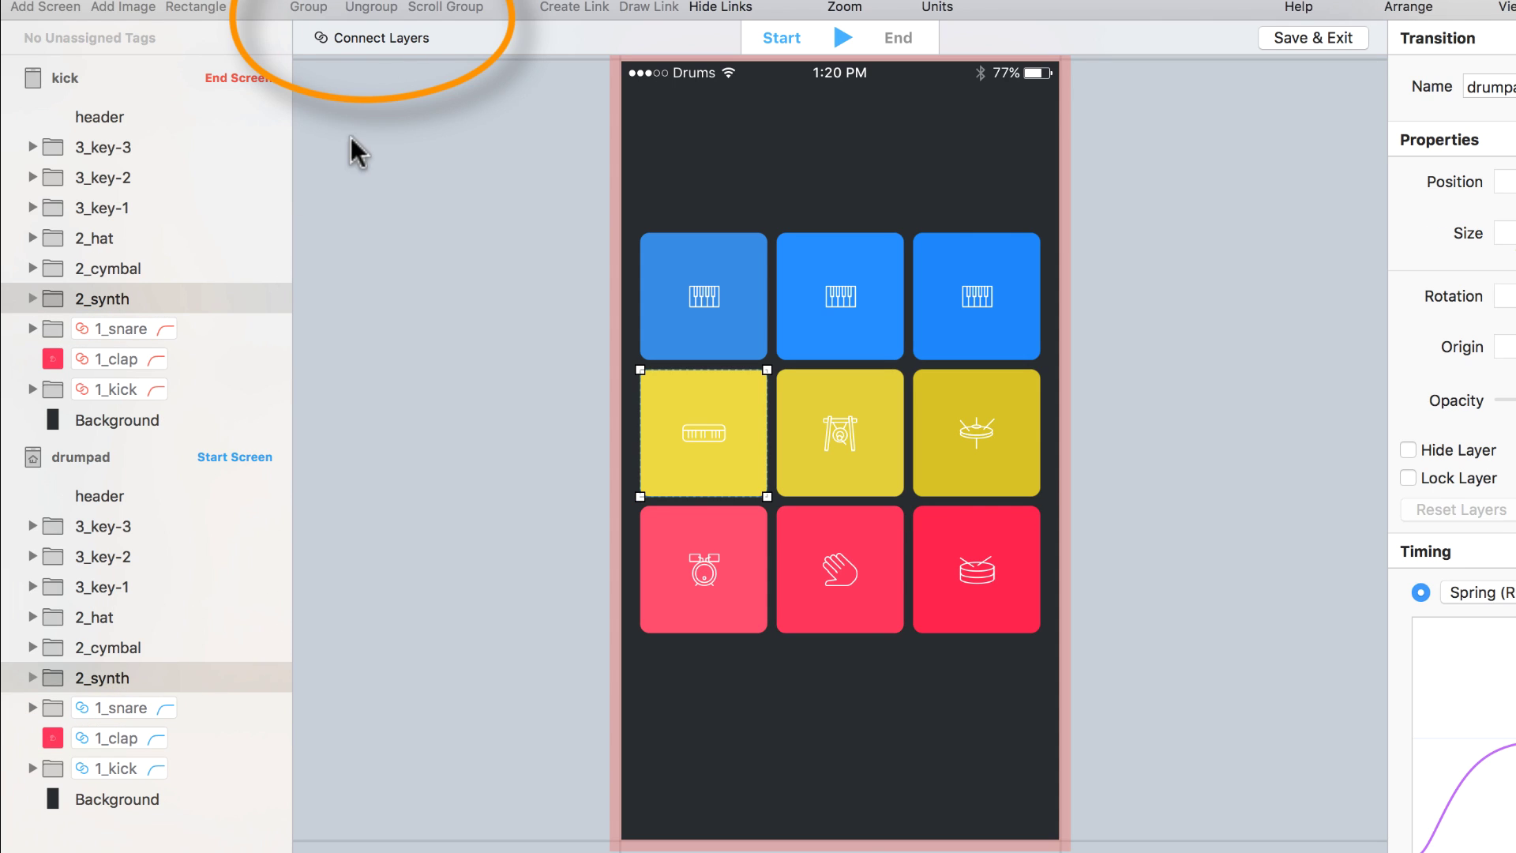
left_click(393, 25)
left_click(130, 677)
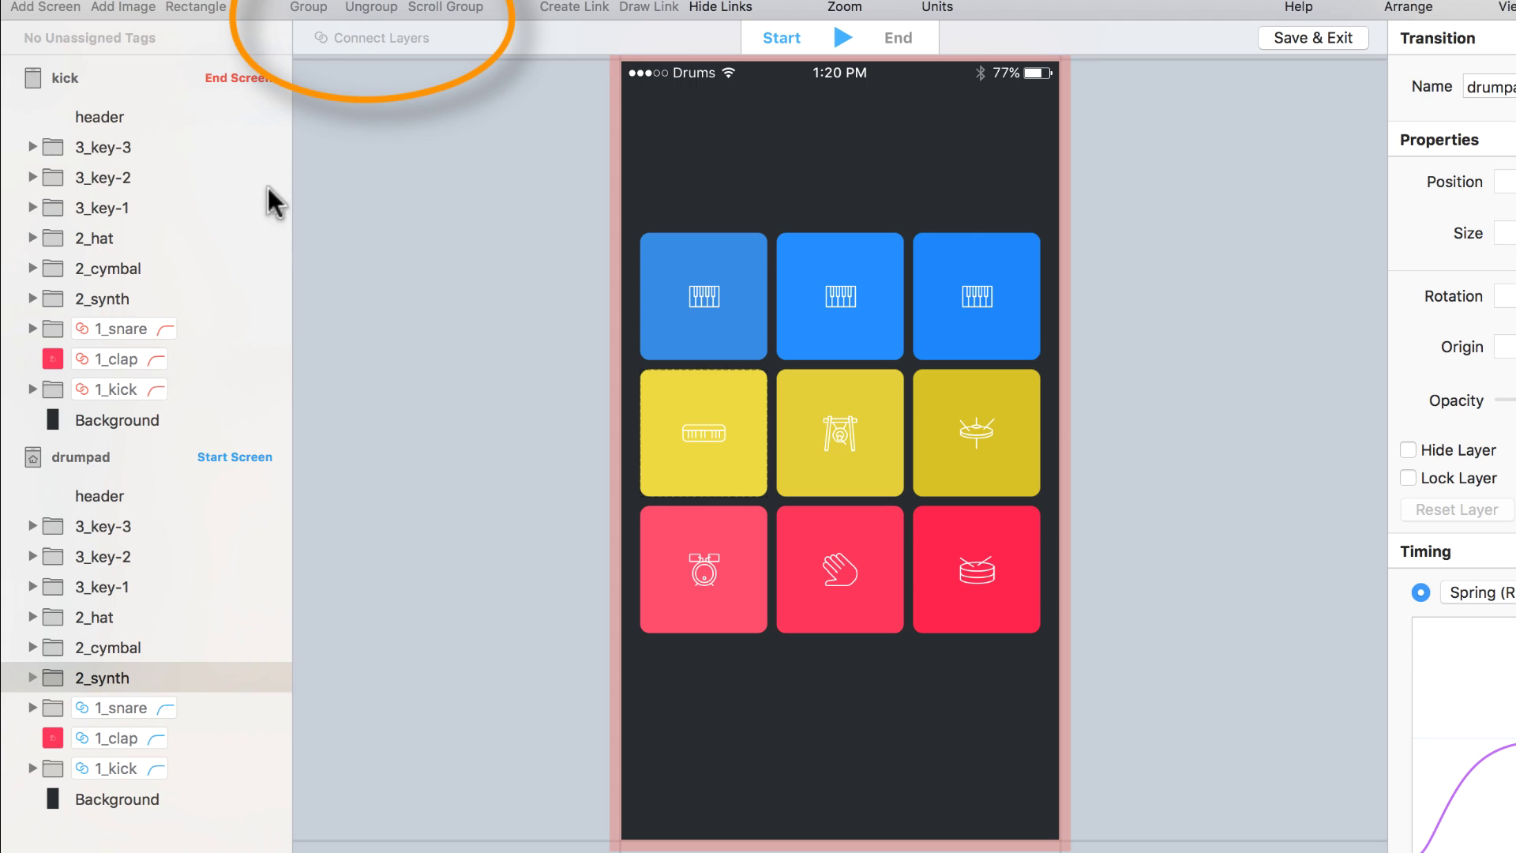
left_click(164, 290, "super")
left_click(336, 40)
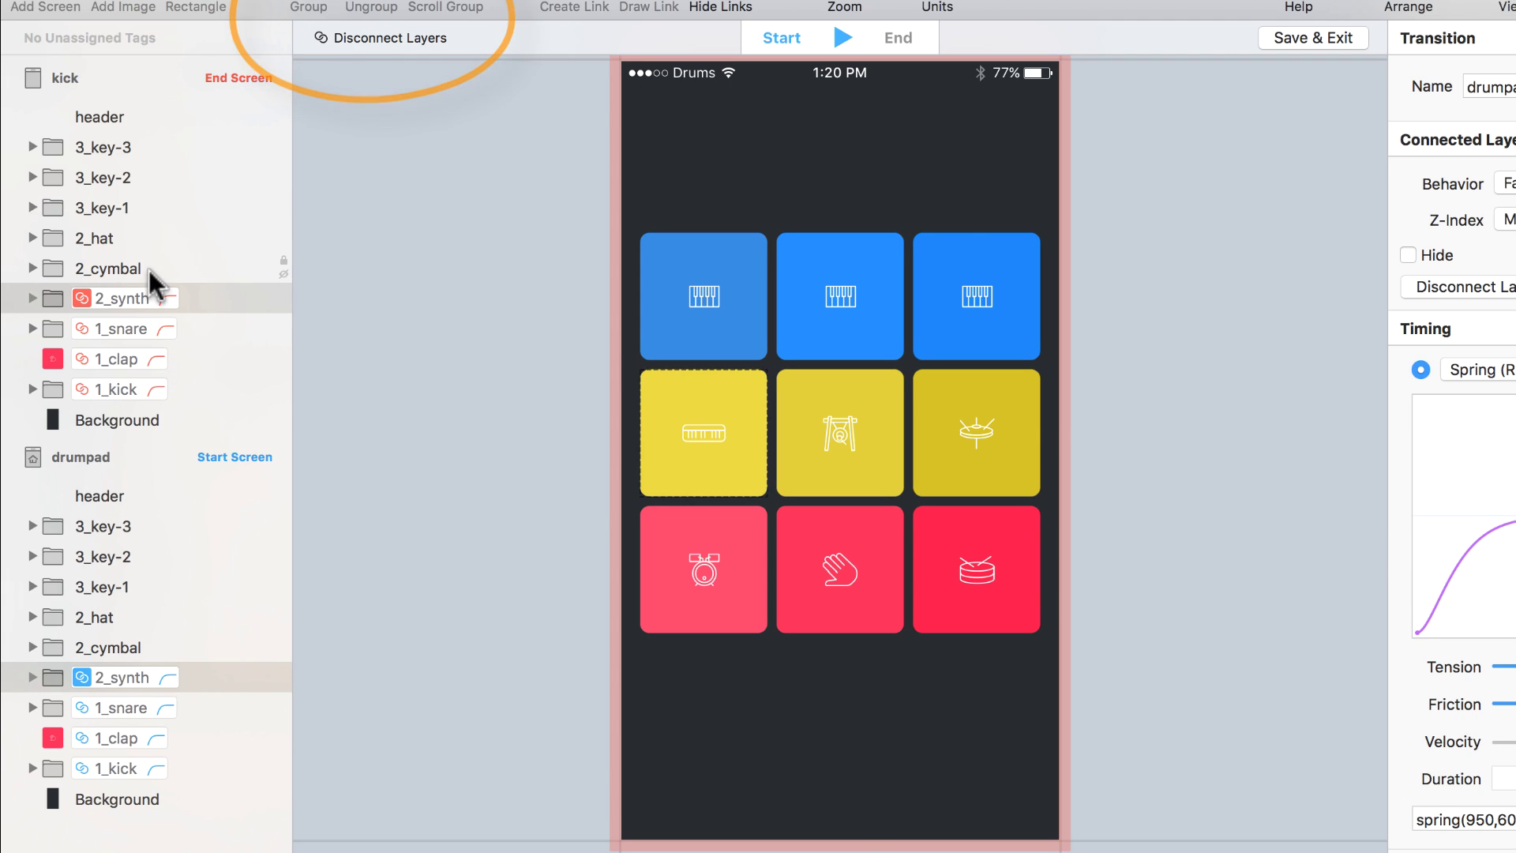
left_click(149, 269)
left_click(167, 645, "super")
left_click(361, 40)
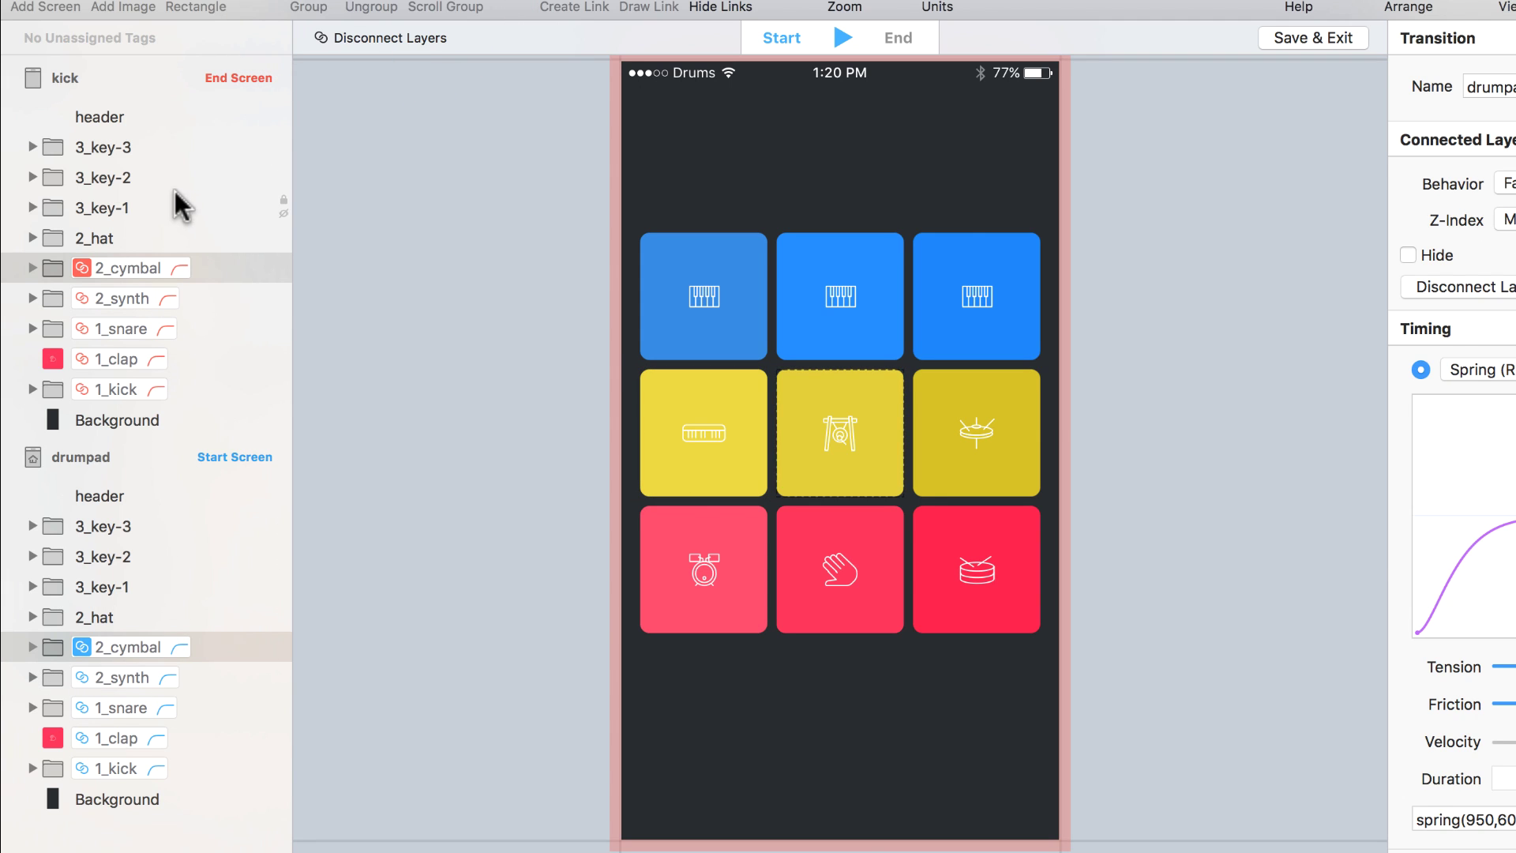
left_click(167, 238)
left_click(161, 618, "super")
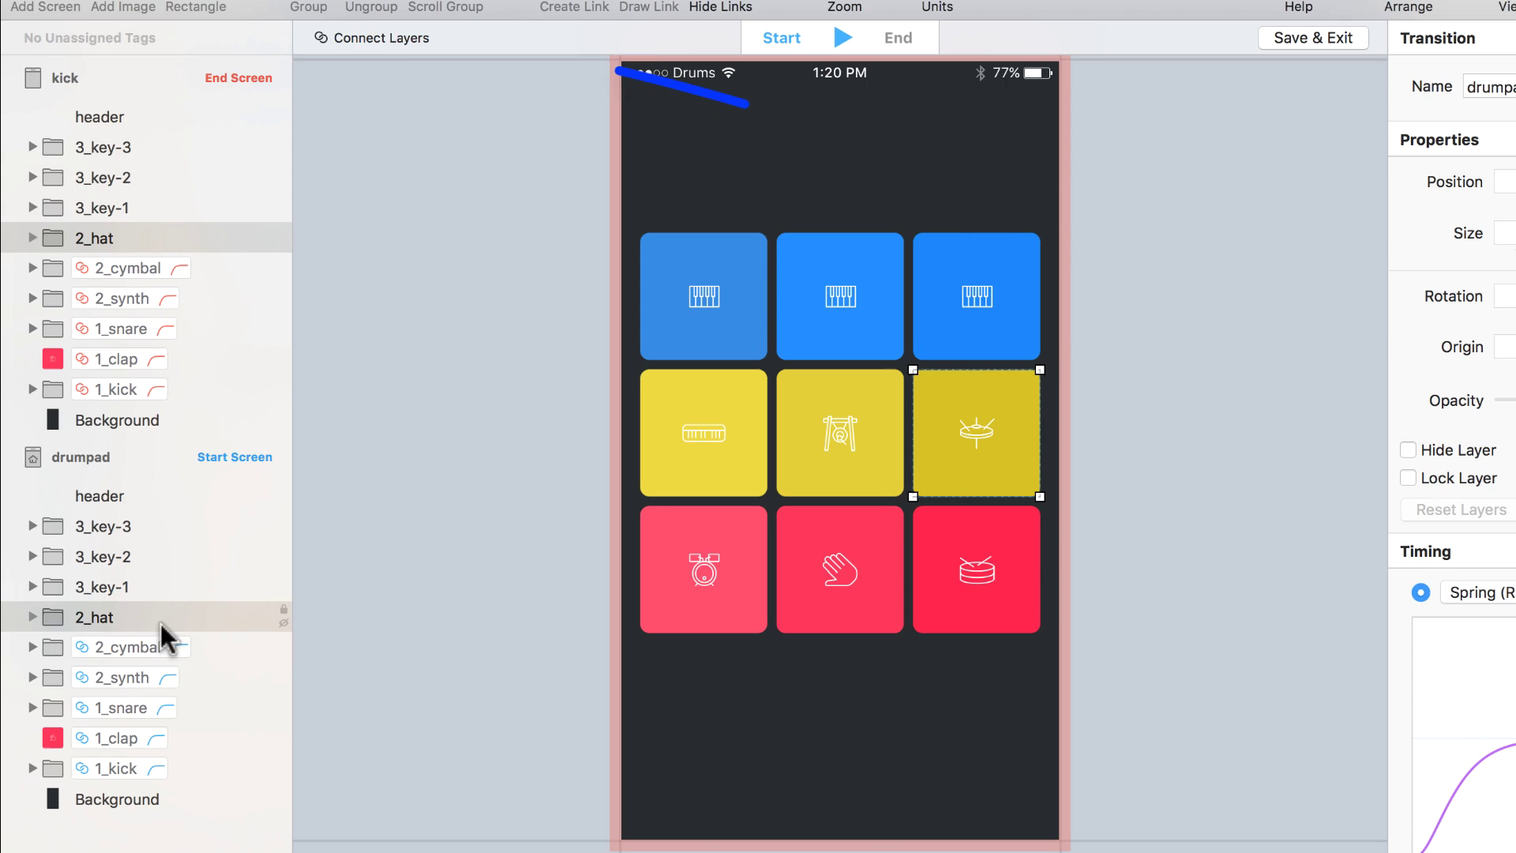
left_click(385, 38)
Step: Connect the 3_key-1, 3_key-2 and 3_key-3 layers of the kick screen with the matching drumpad layers
left_click(150, 207)
left_click(144, 587, "super")
left_click(348, 36)
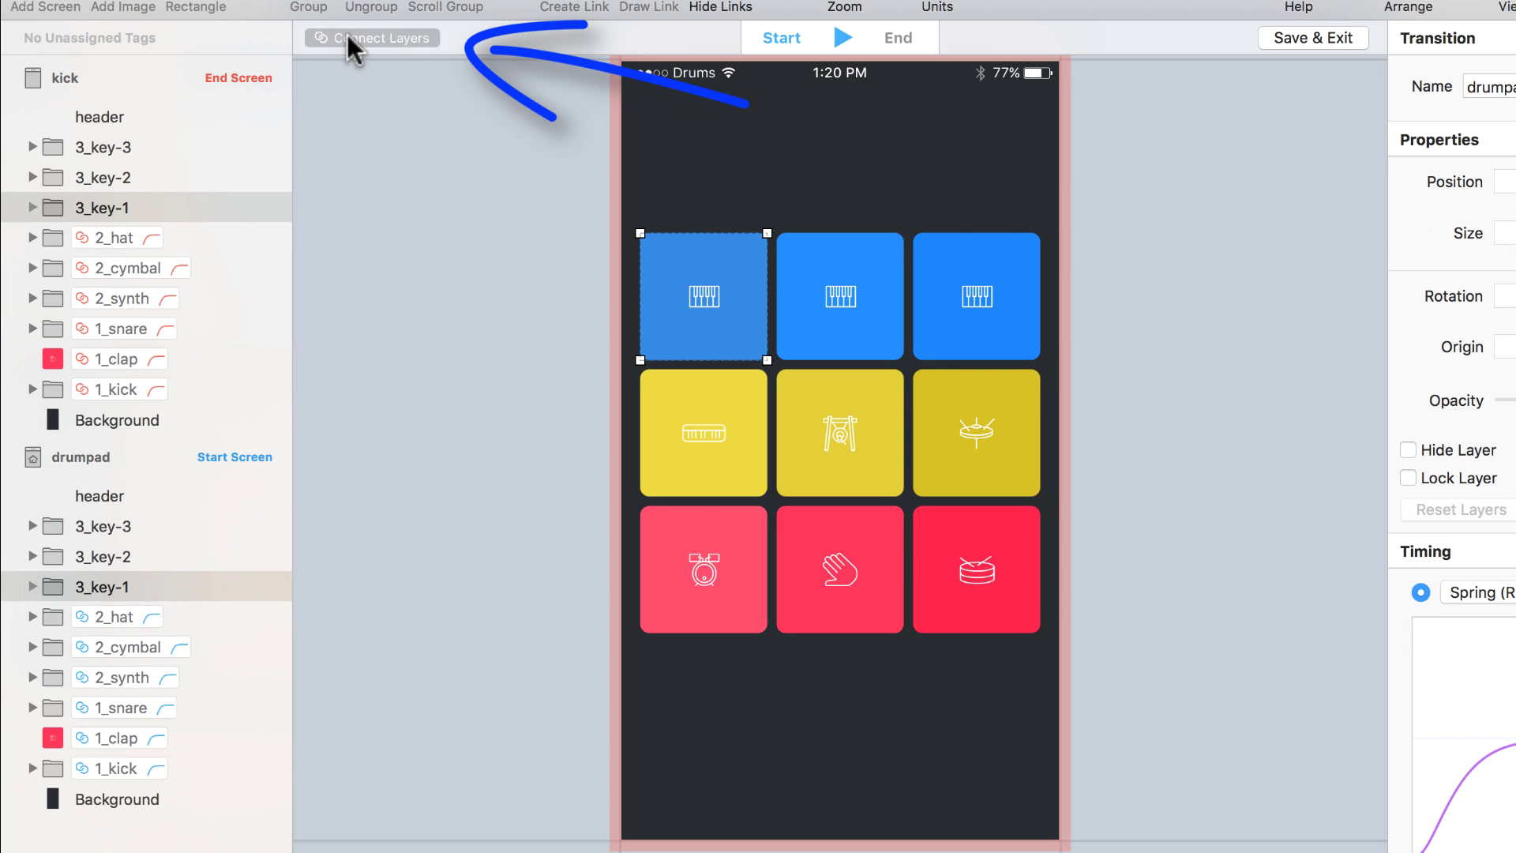
left_click(156, 177)
left_click(158, 556, "super")
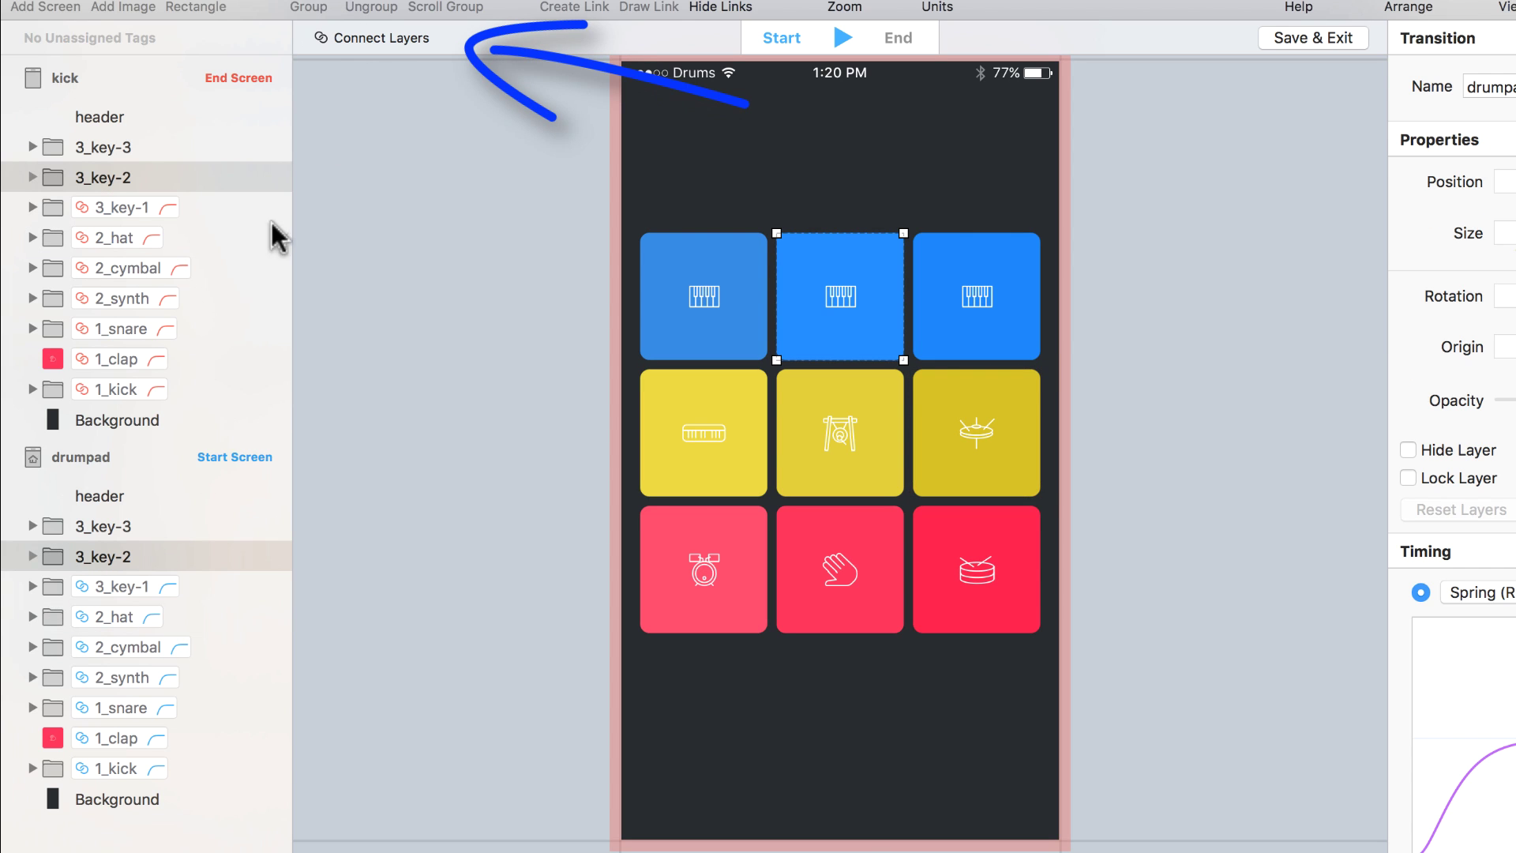
left_click(375, 38)
left_click(162, 147)
left_click(166, 525, "super")
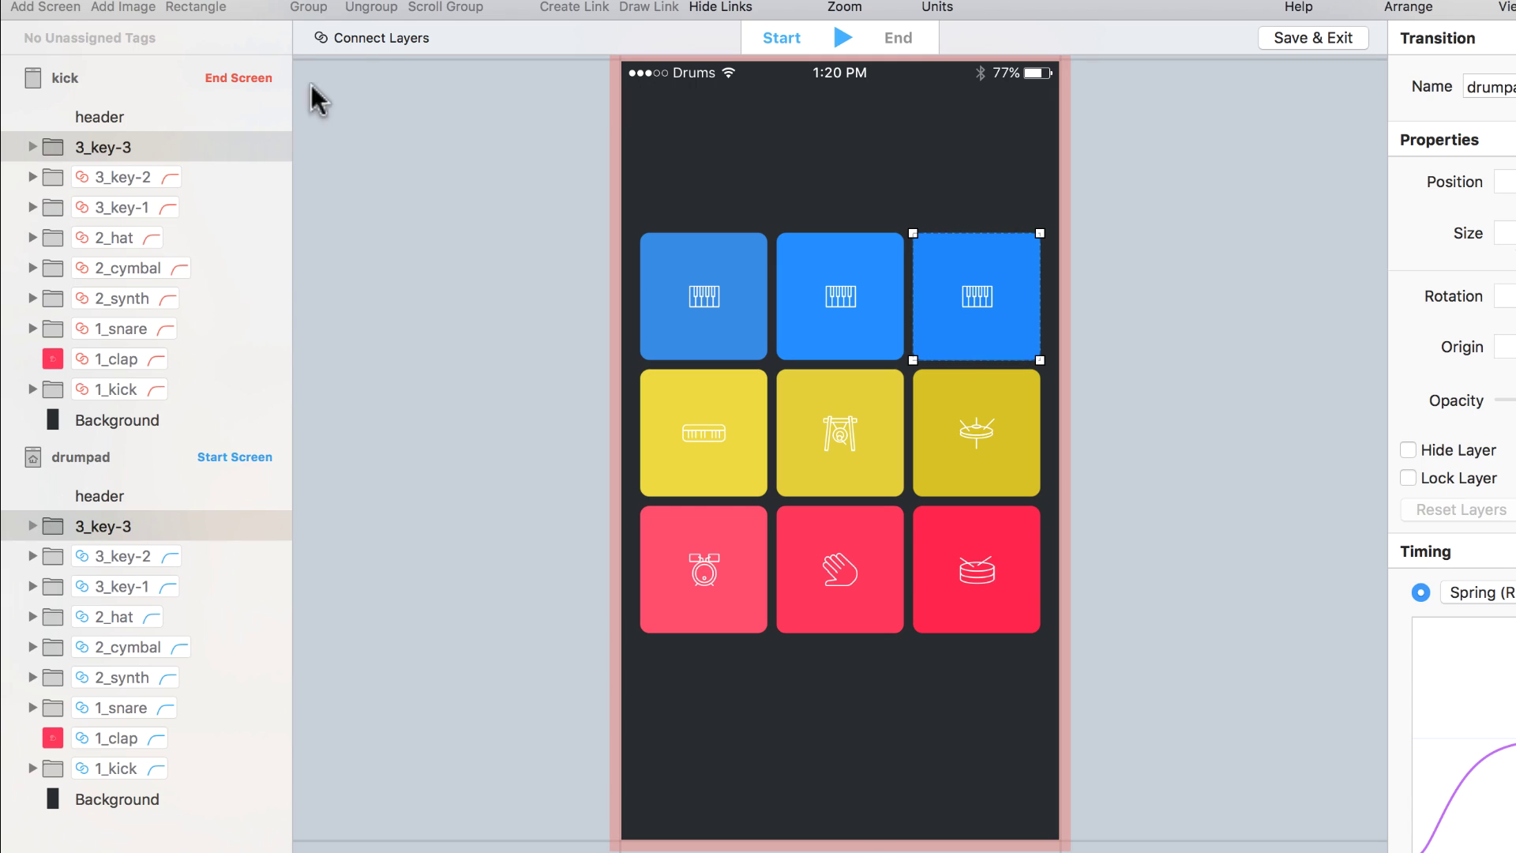
left_click(372, 31)
Step: Connect the header layers of the kick and drumpad screens and play the transition
left_click(184, 116)
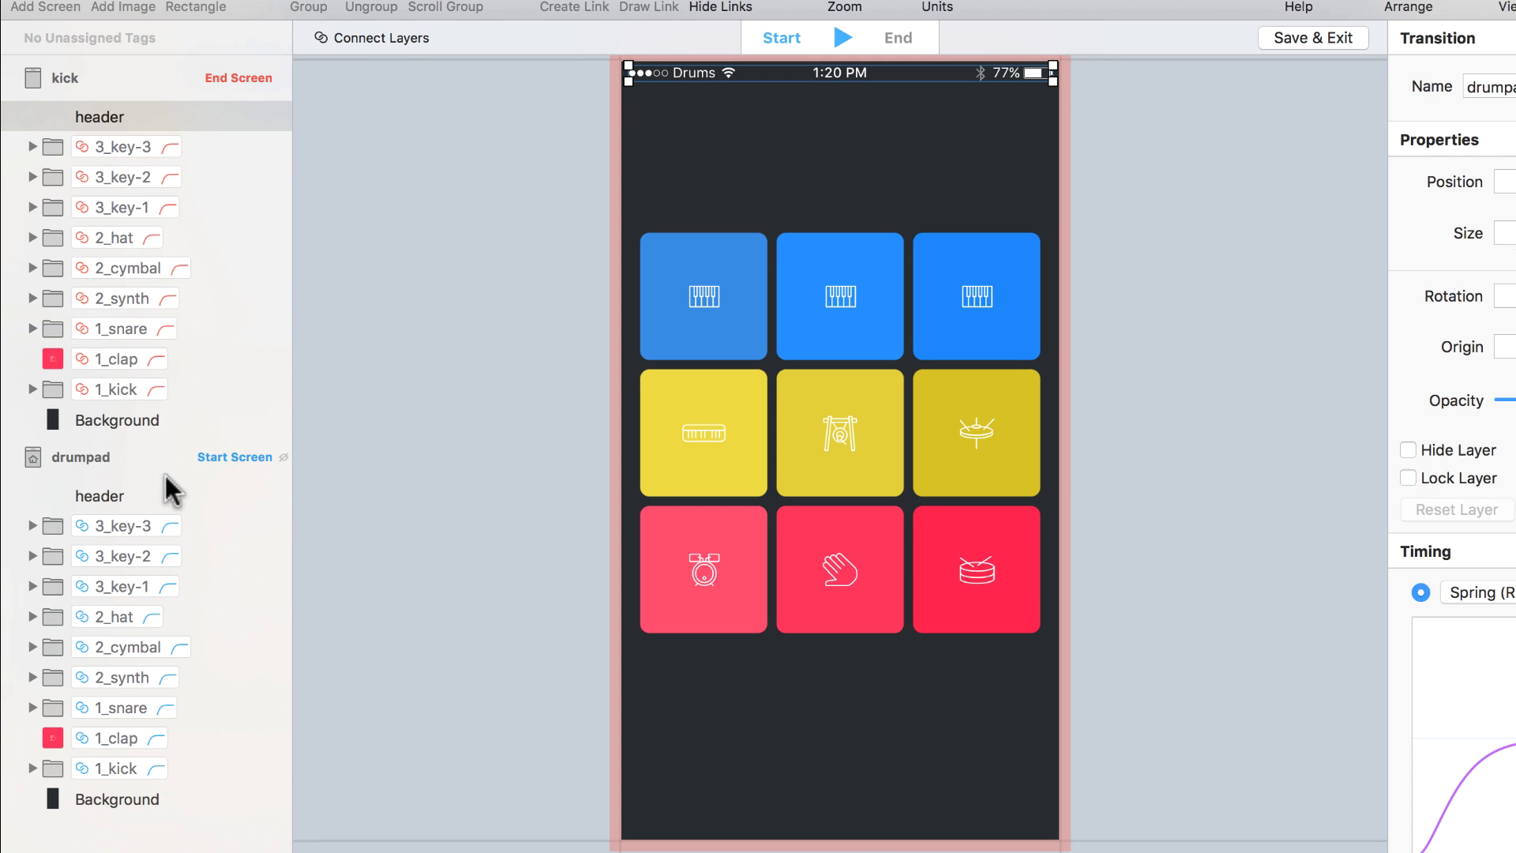
left_click(158, 491, "super")
left_click(390, 43)
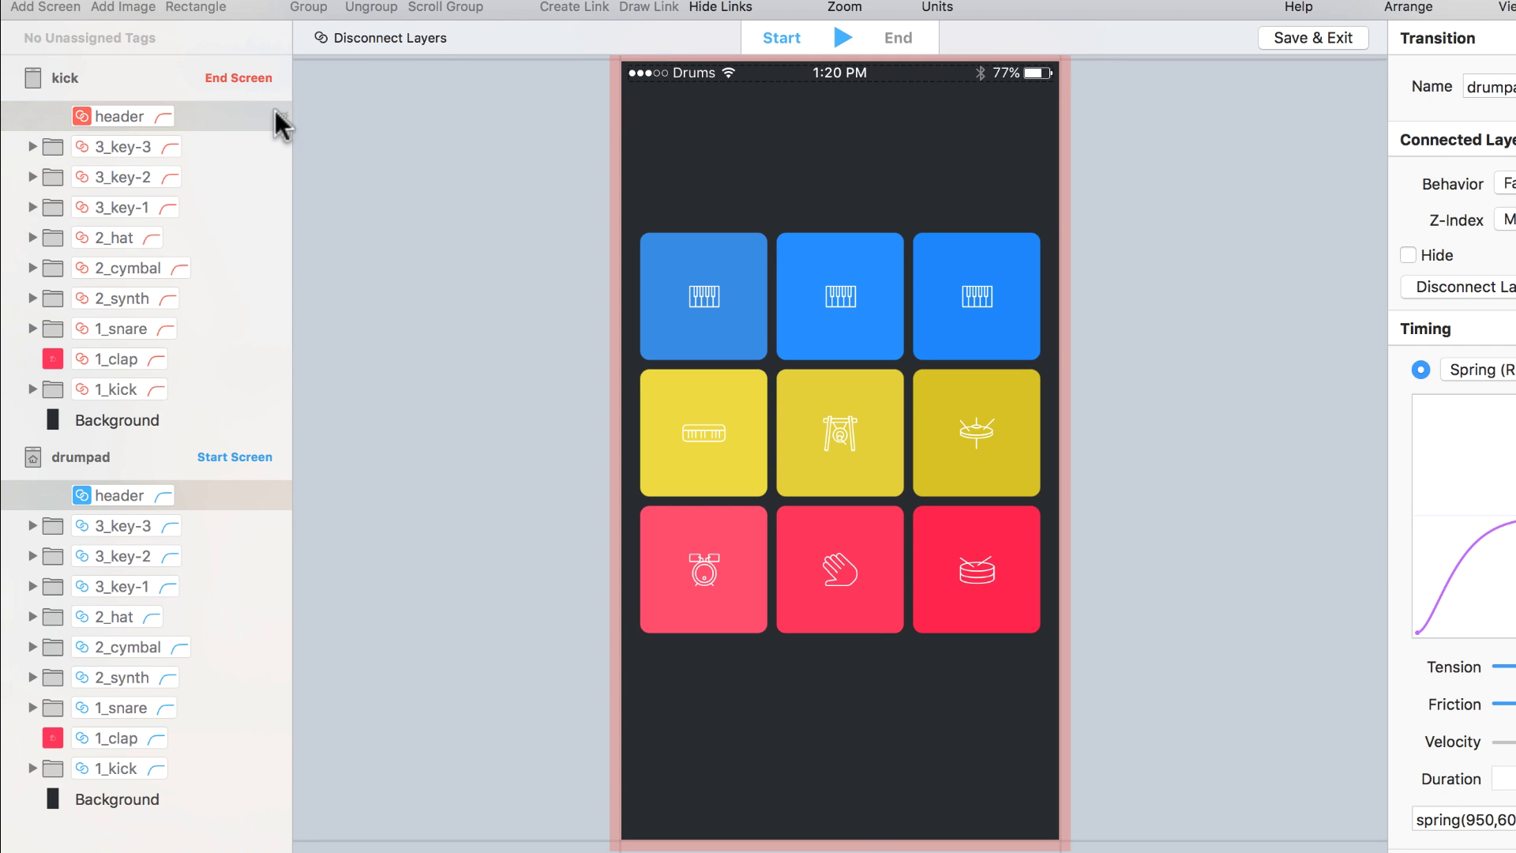
left_click(844, 36)
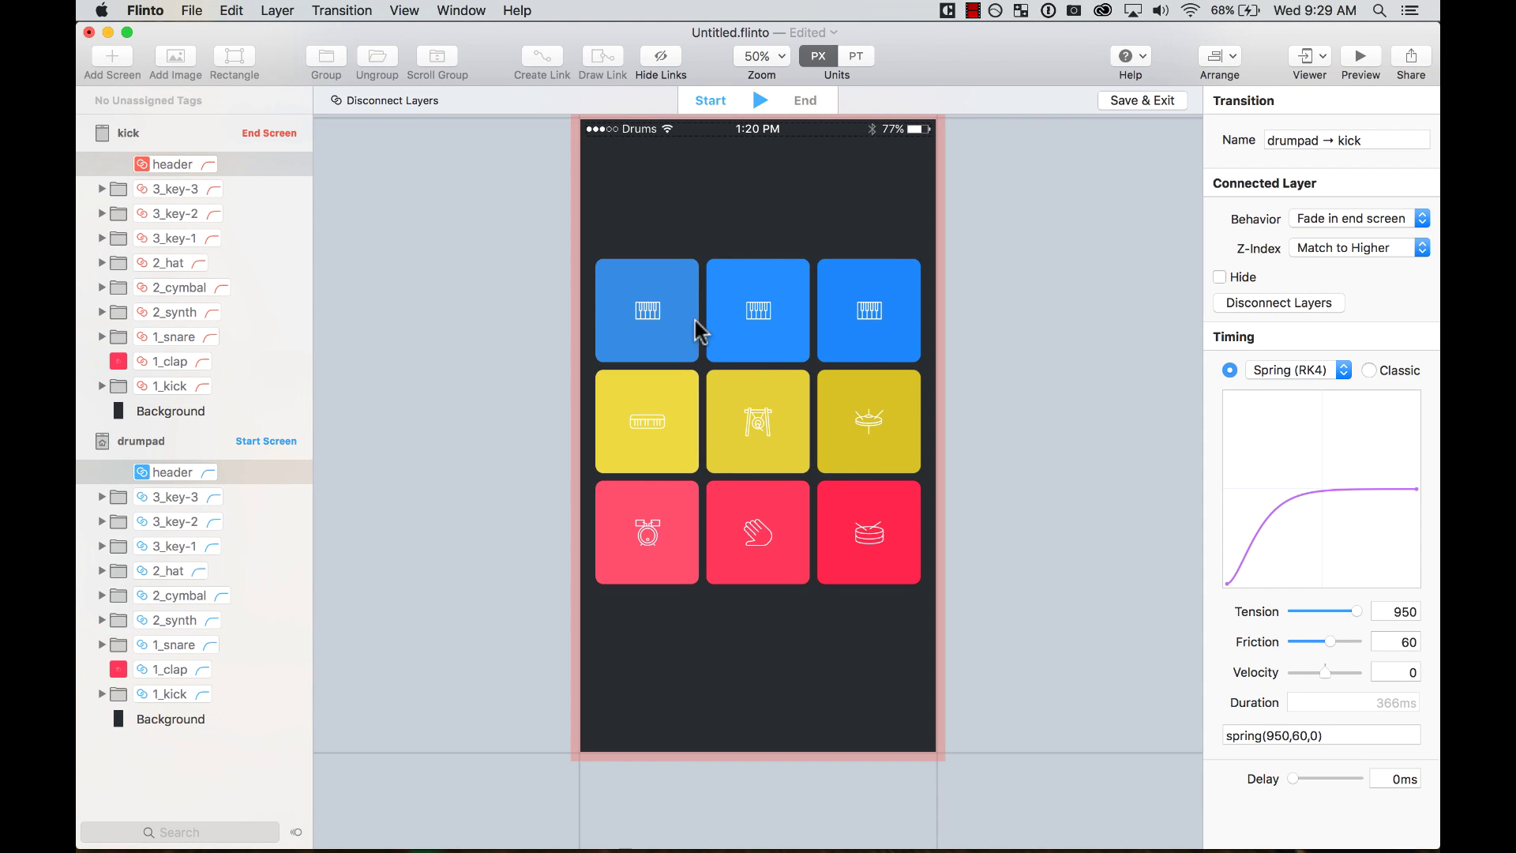
Step: Rename the drumpad-to-kick transition as drum-press and save it
left_click(1335, 140)
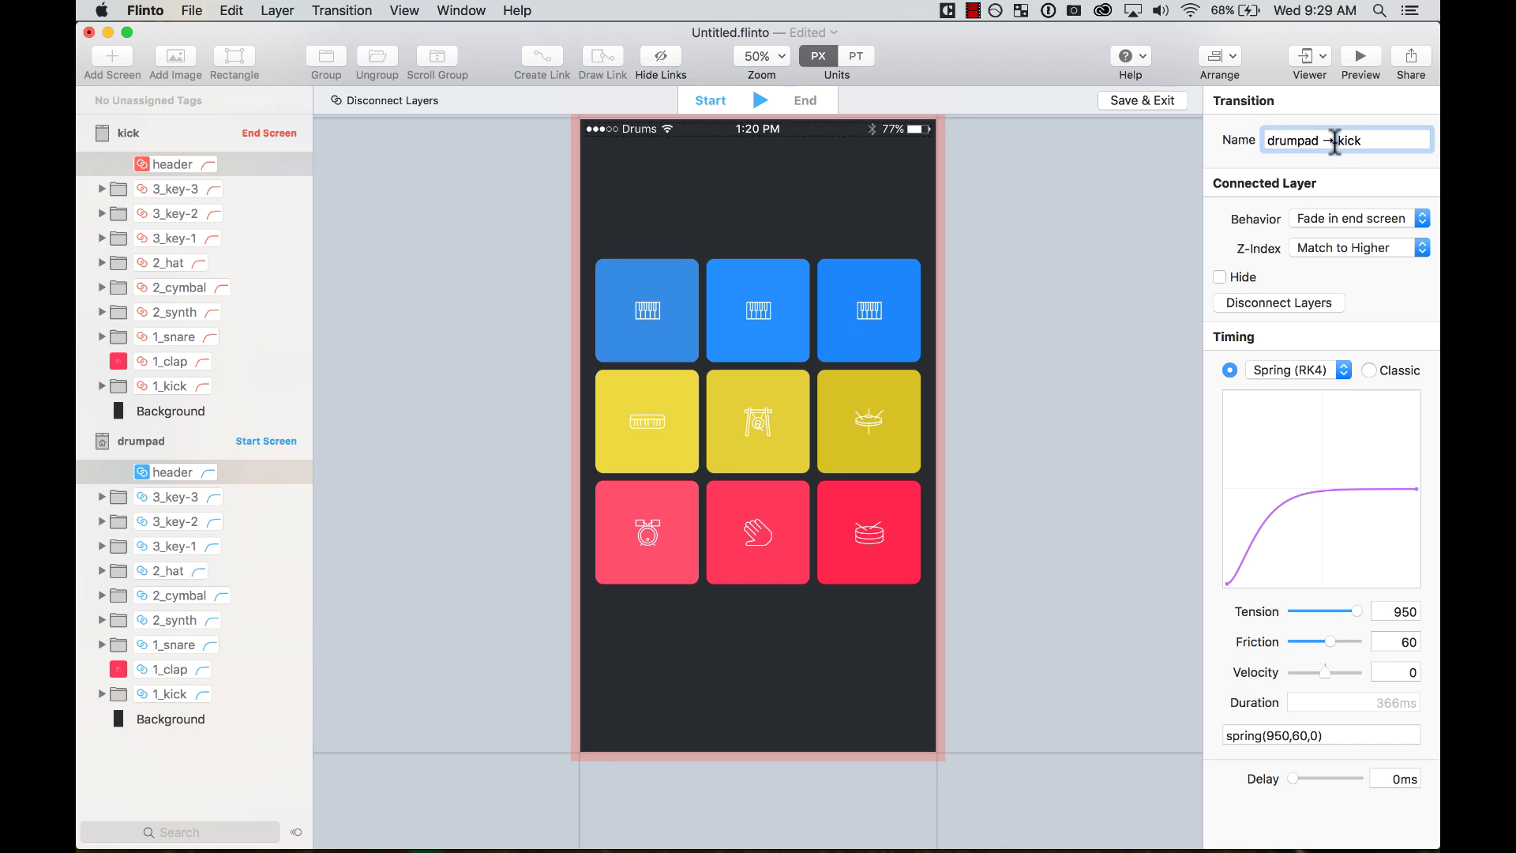
type("drum")
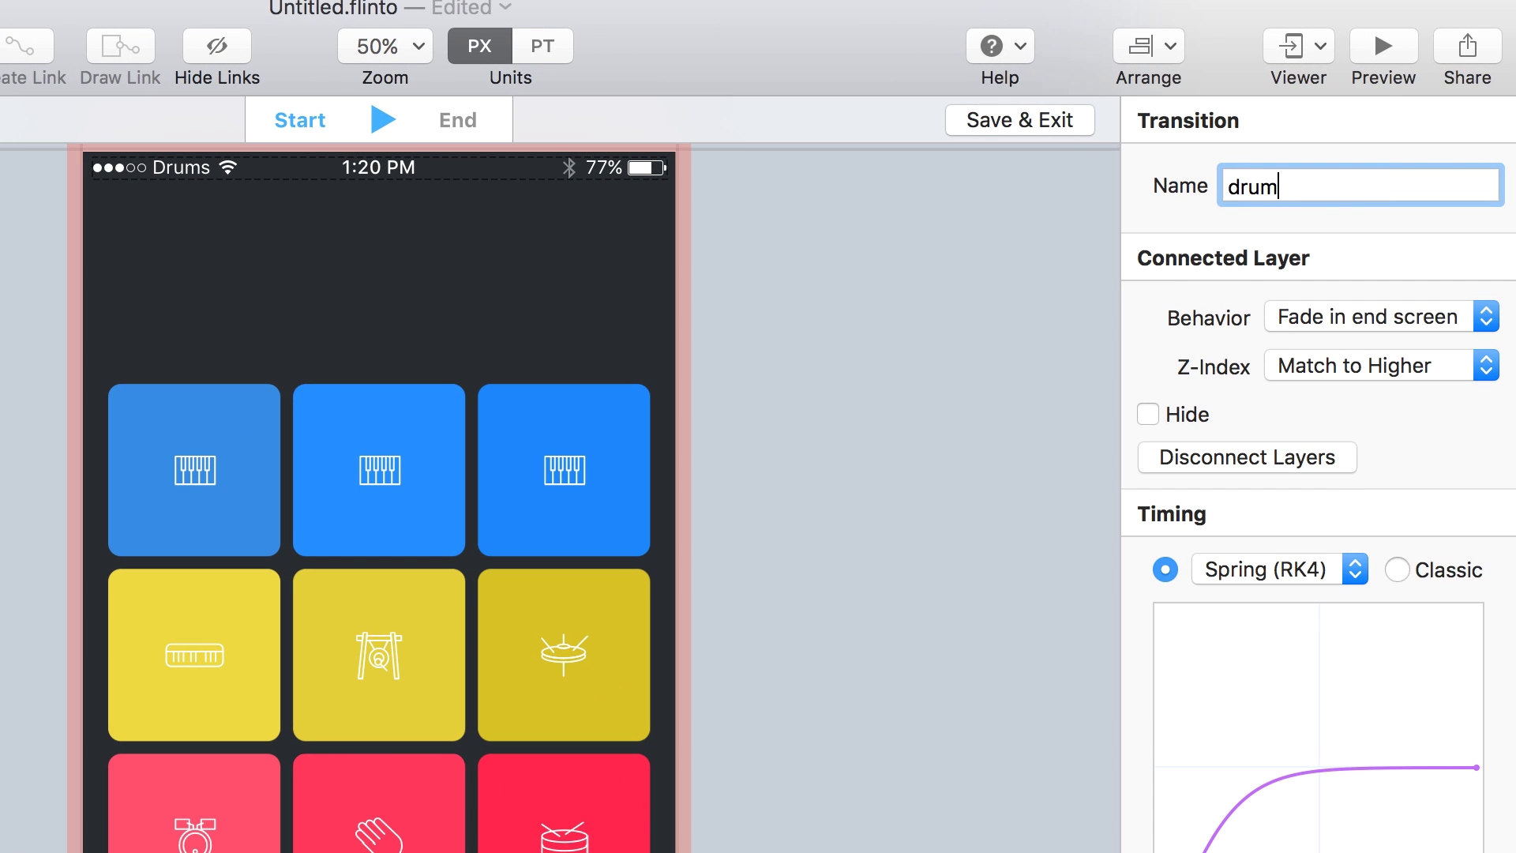
type("-press")
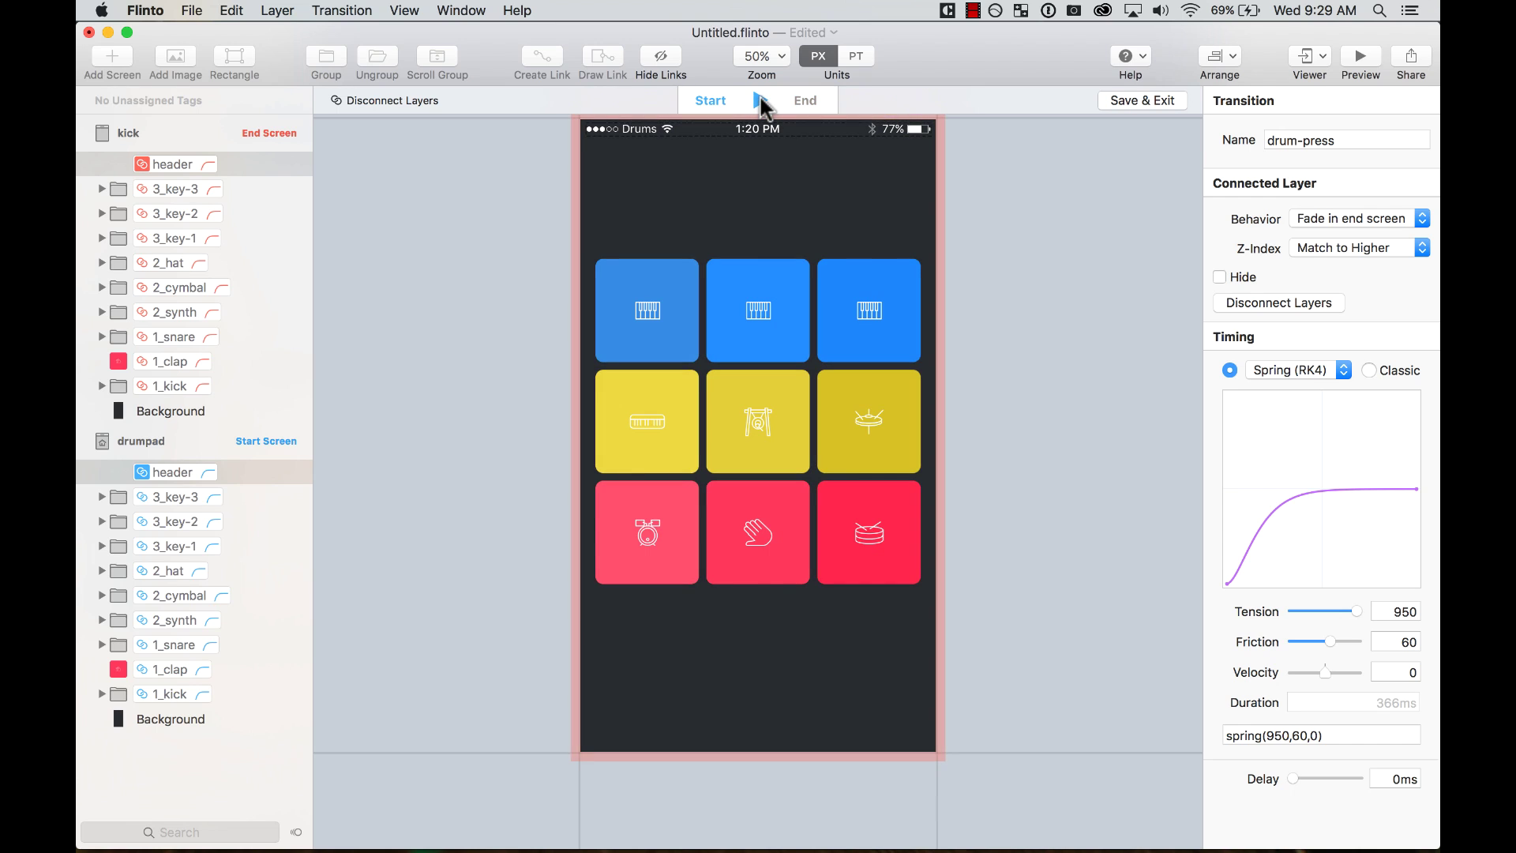
left_click(1159, 105)
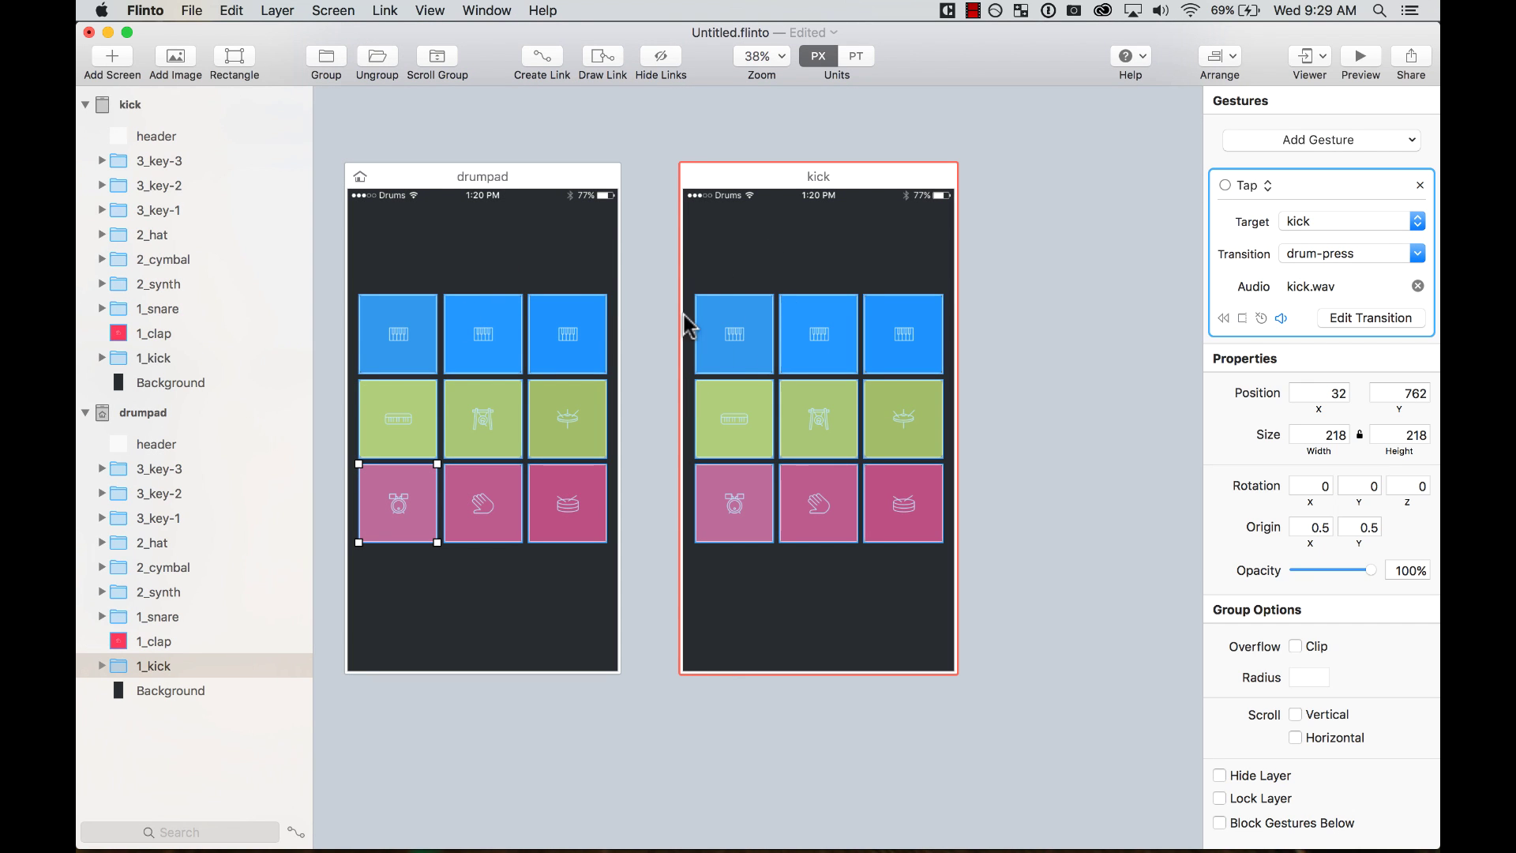
Step: Scale the 1_kick tile on the kick screen down slightly about its centre
left_click(802, 676)
left_click(806, 513)
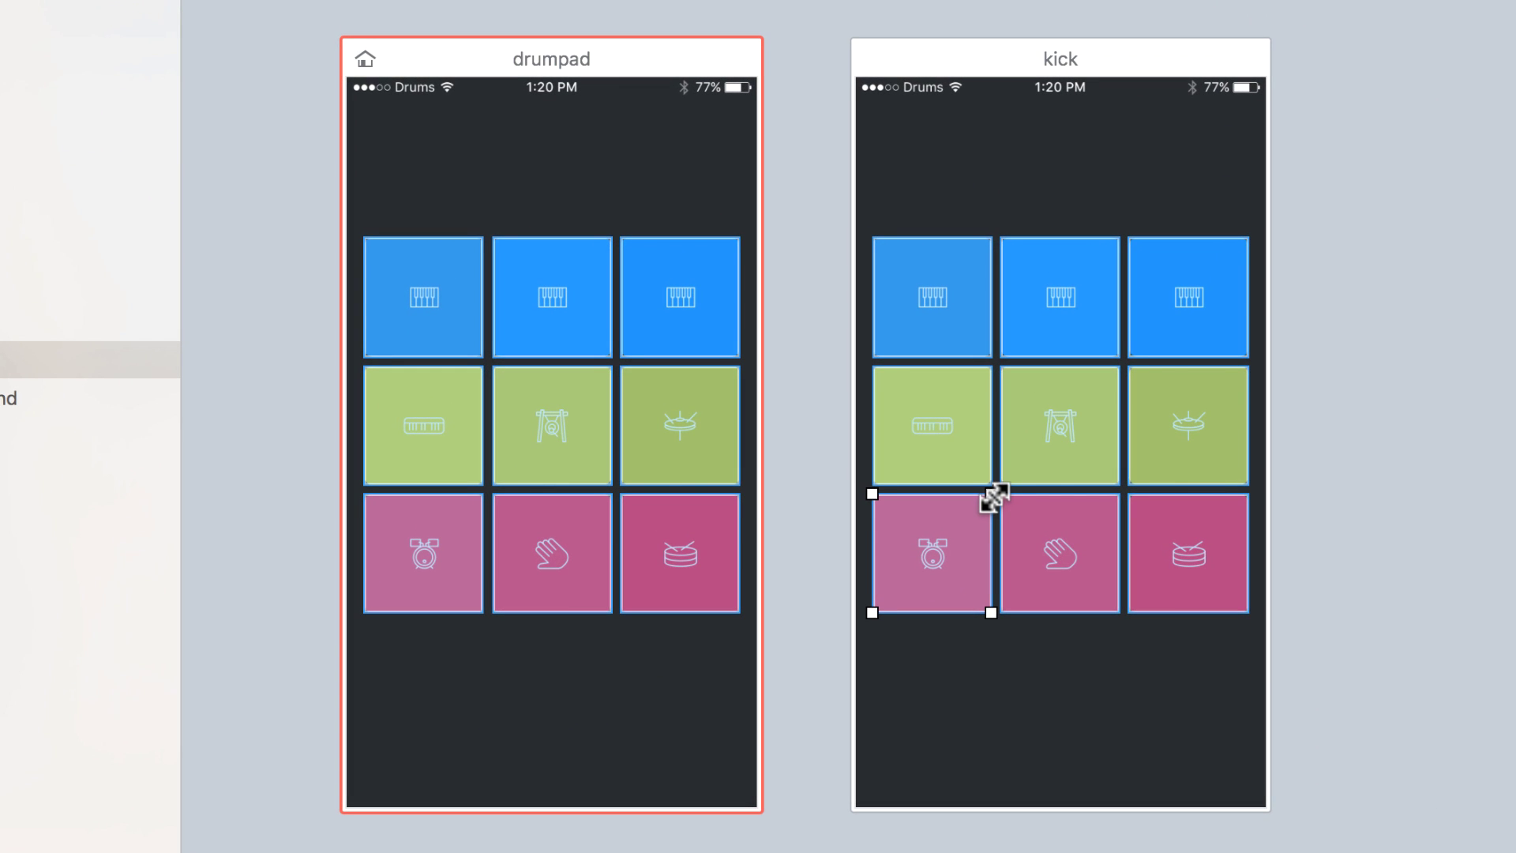
left_click_drag(994, 497, 989, 500)
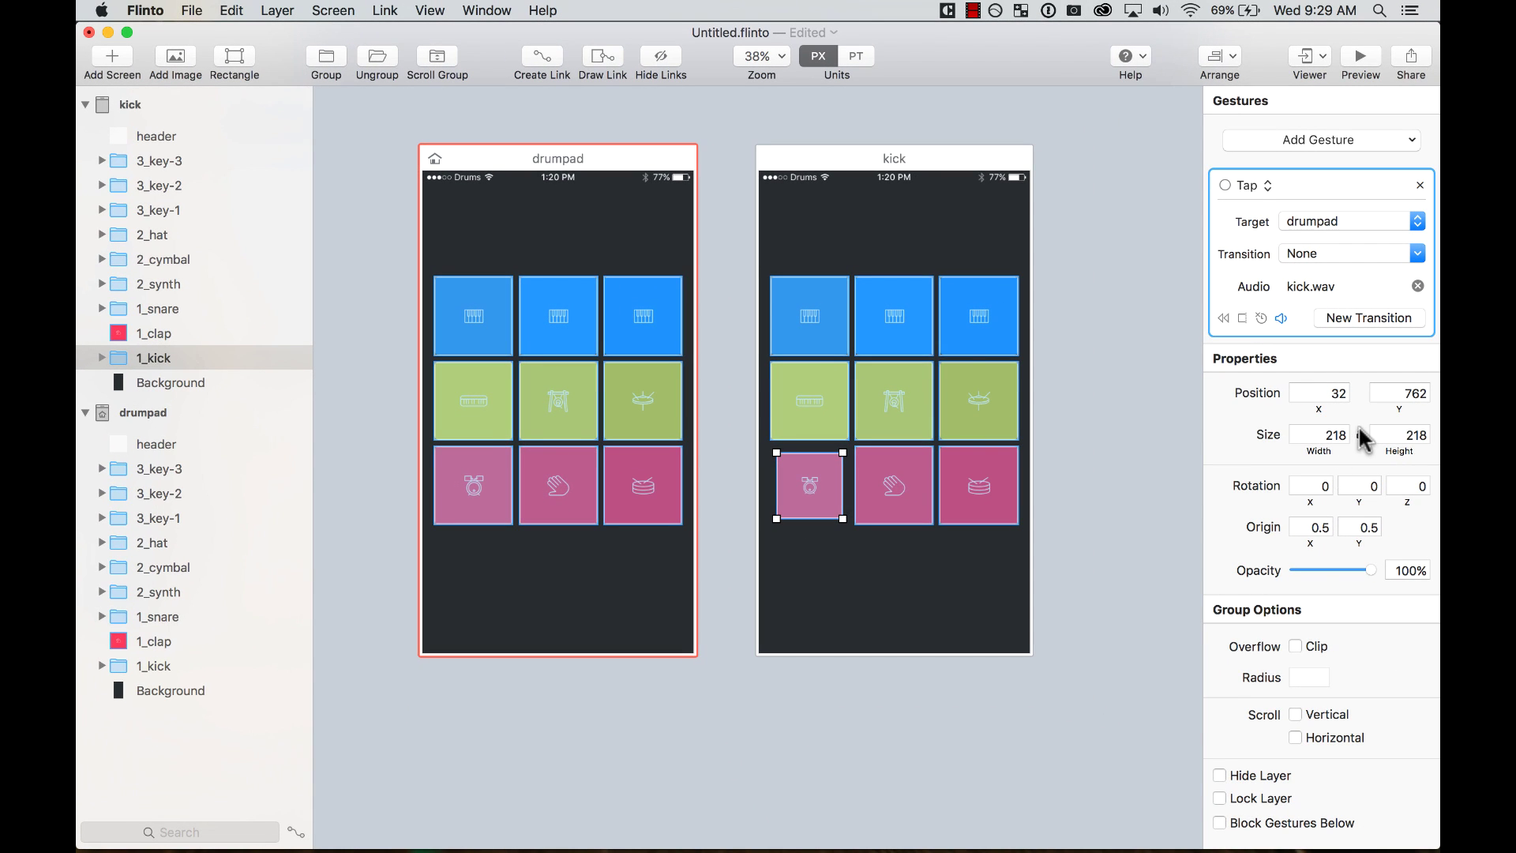
left_click(1337, 440)
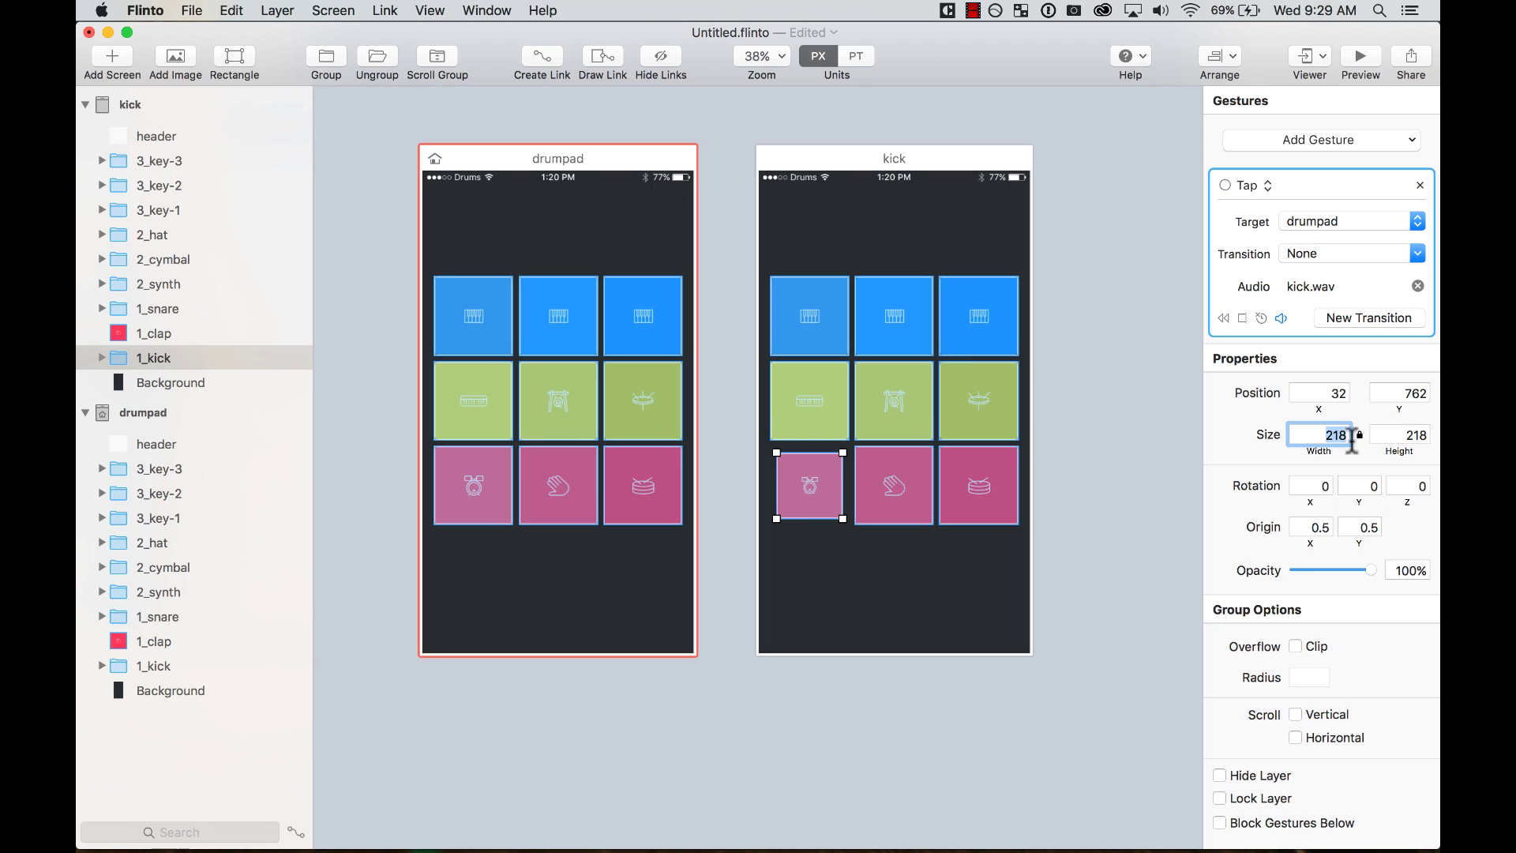
left_click(1107, 412)
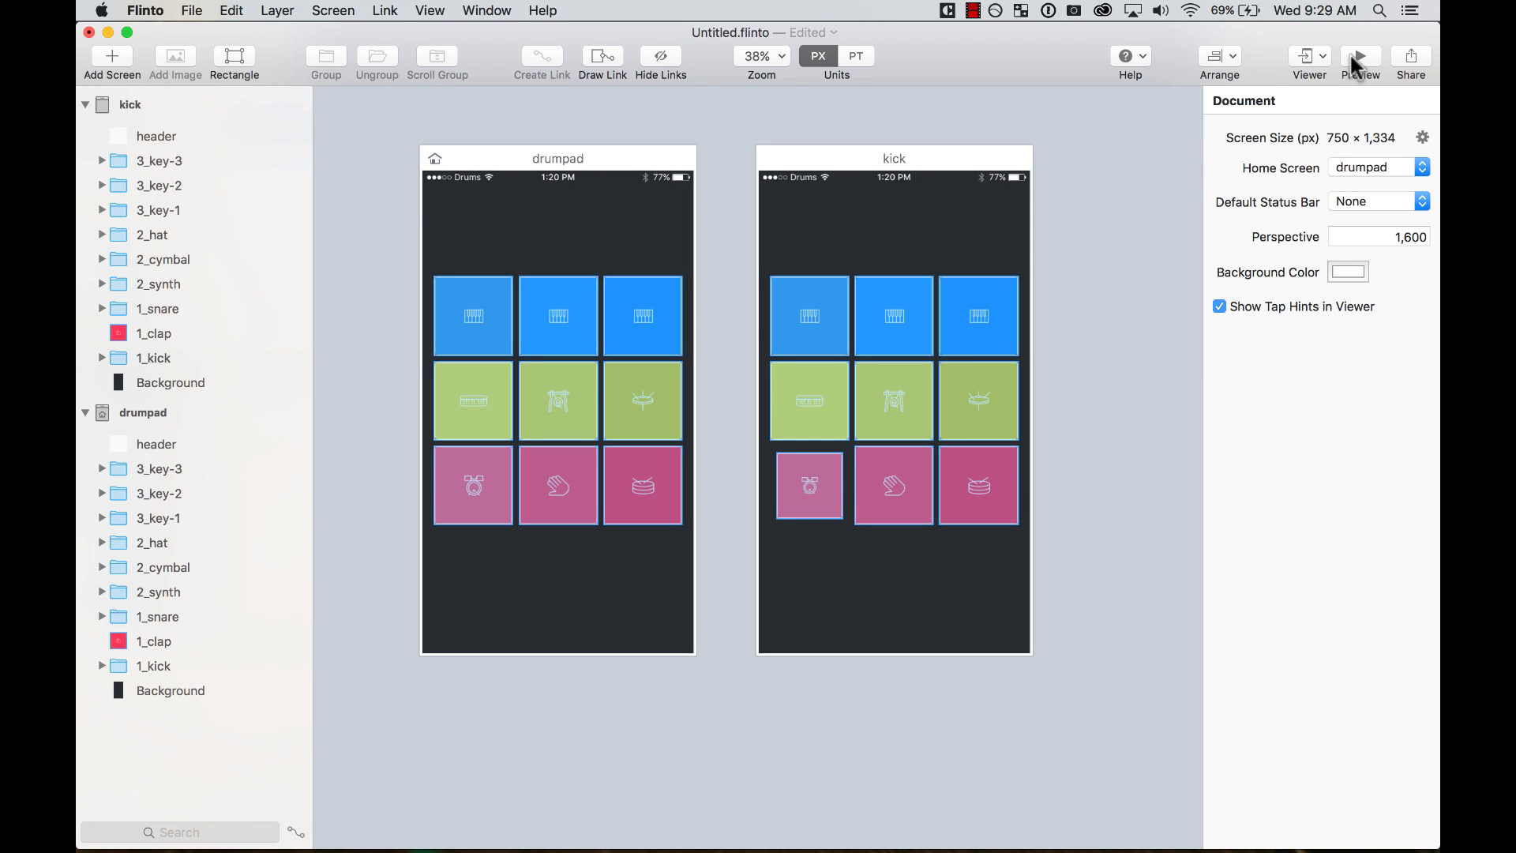
Step: Preview the prototype in an enlarged window, test the kick tile by tapping it several times, and close the preview
left_click(1361, 58)
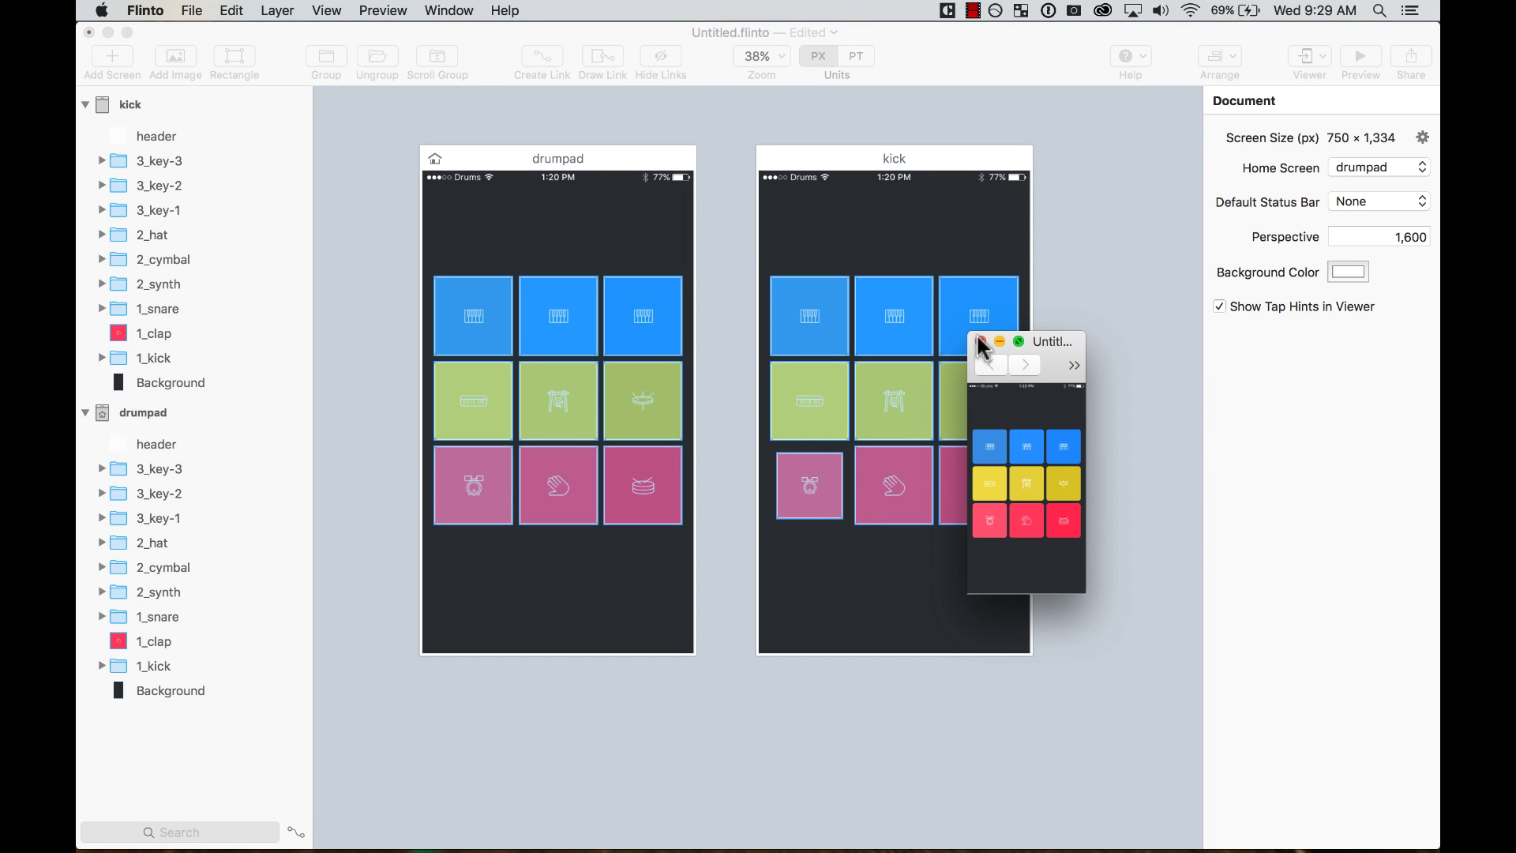
left_click_drag(971, 333, 557, 49)
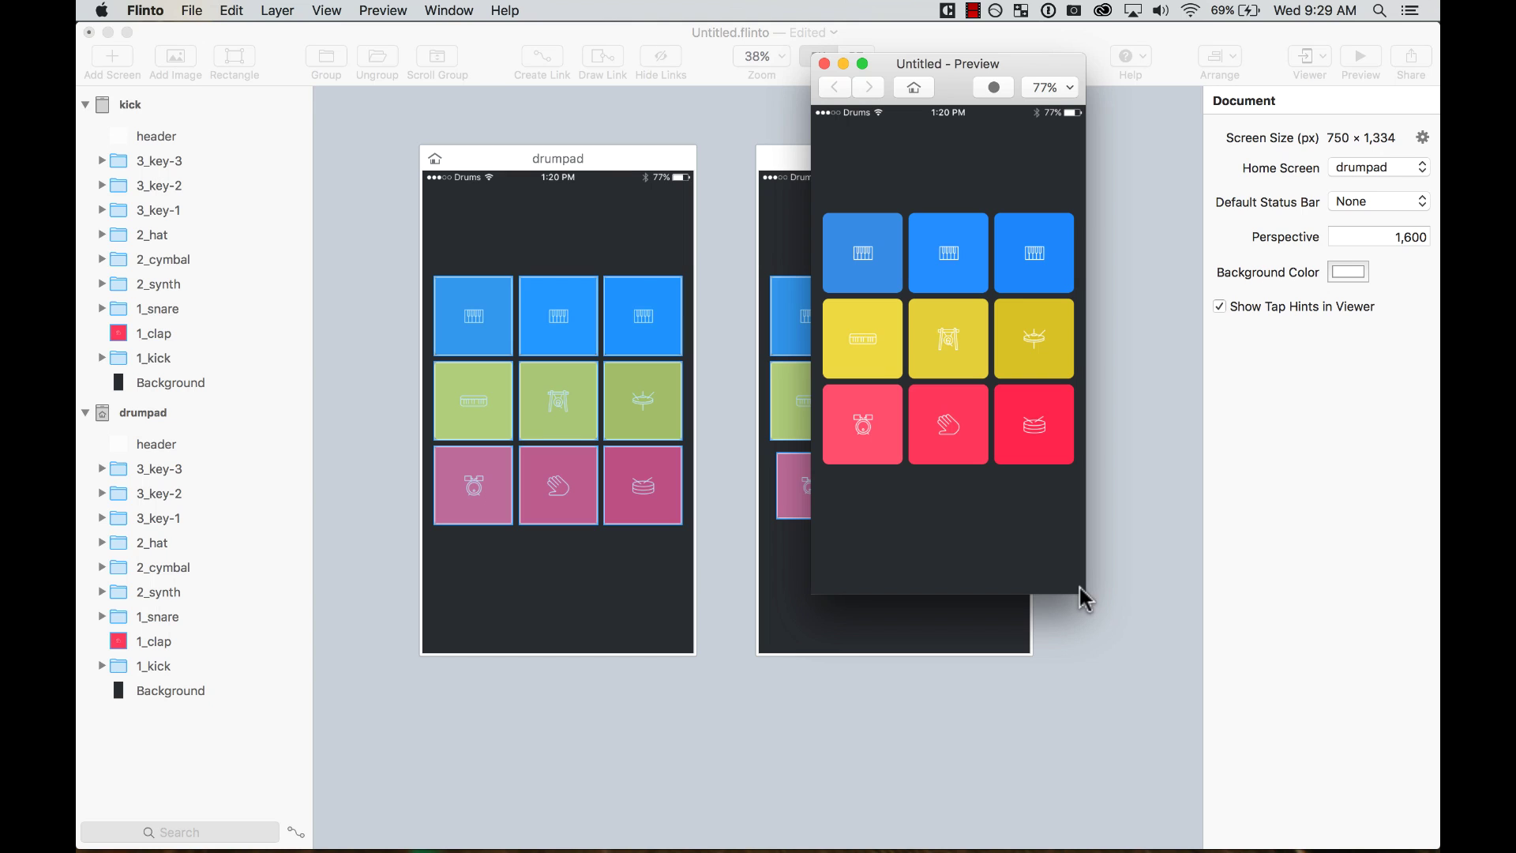
left_click_drag(1087, 591, 1334, 834)
left_click(935, 586)
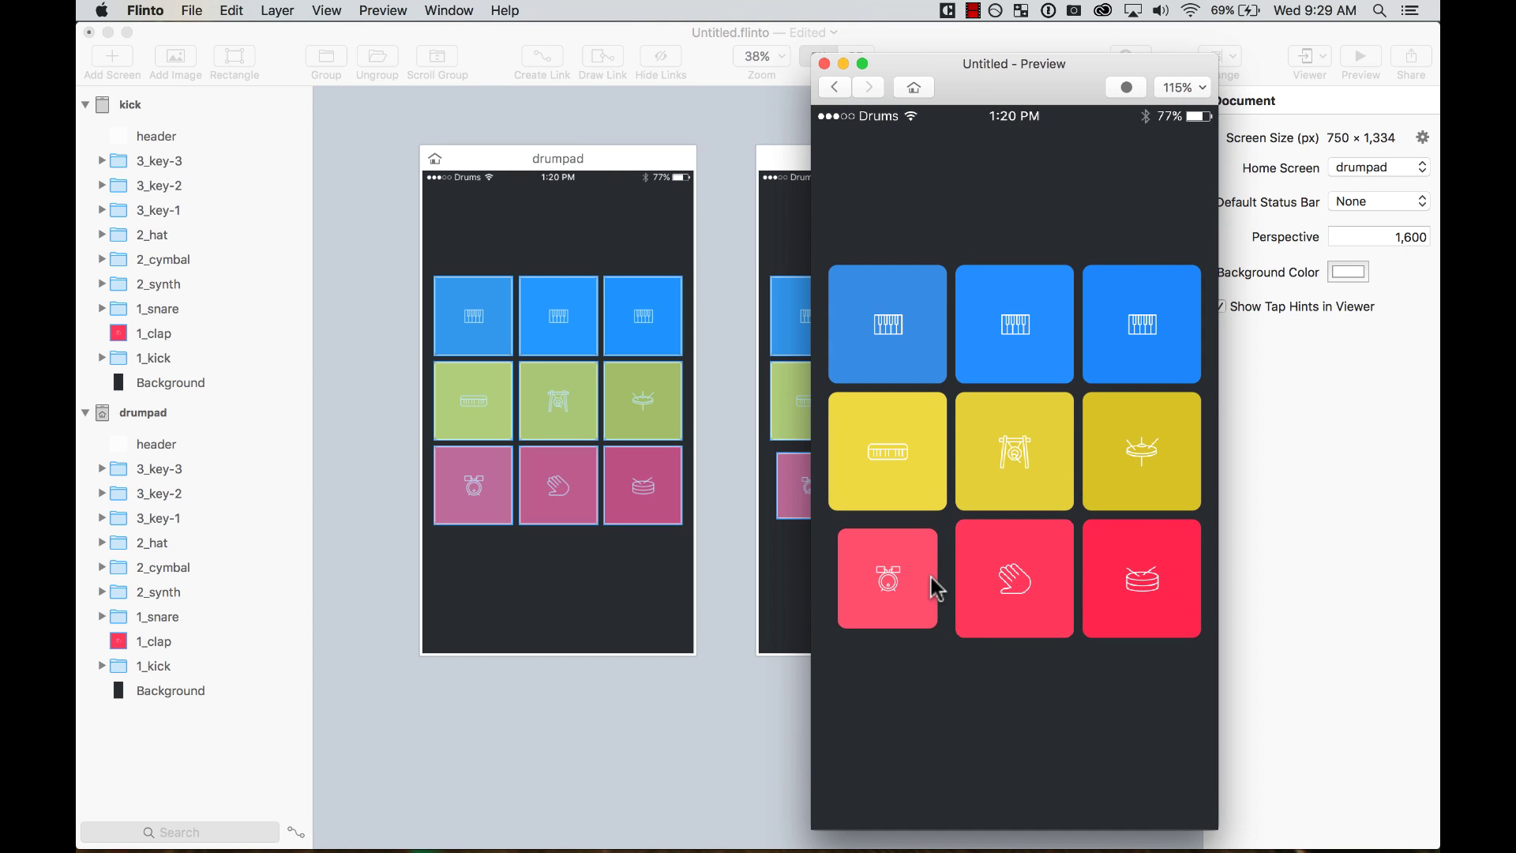
left_click(927, 578)
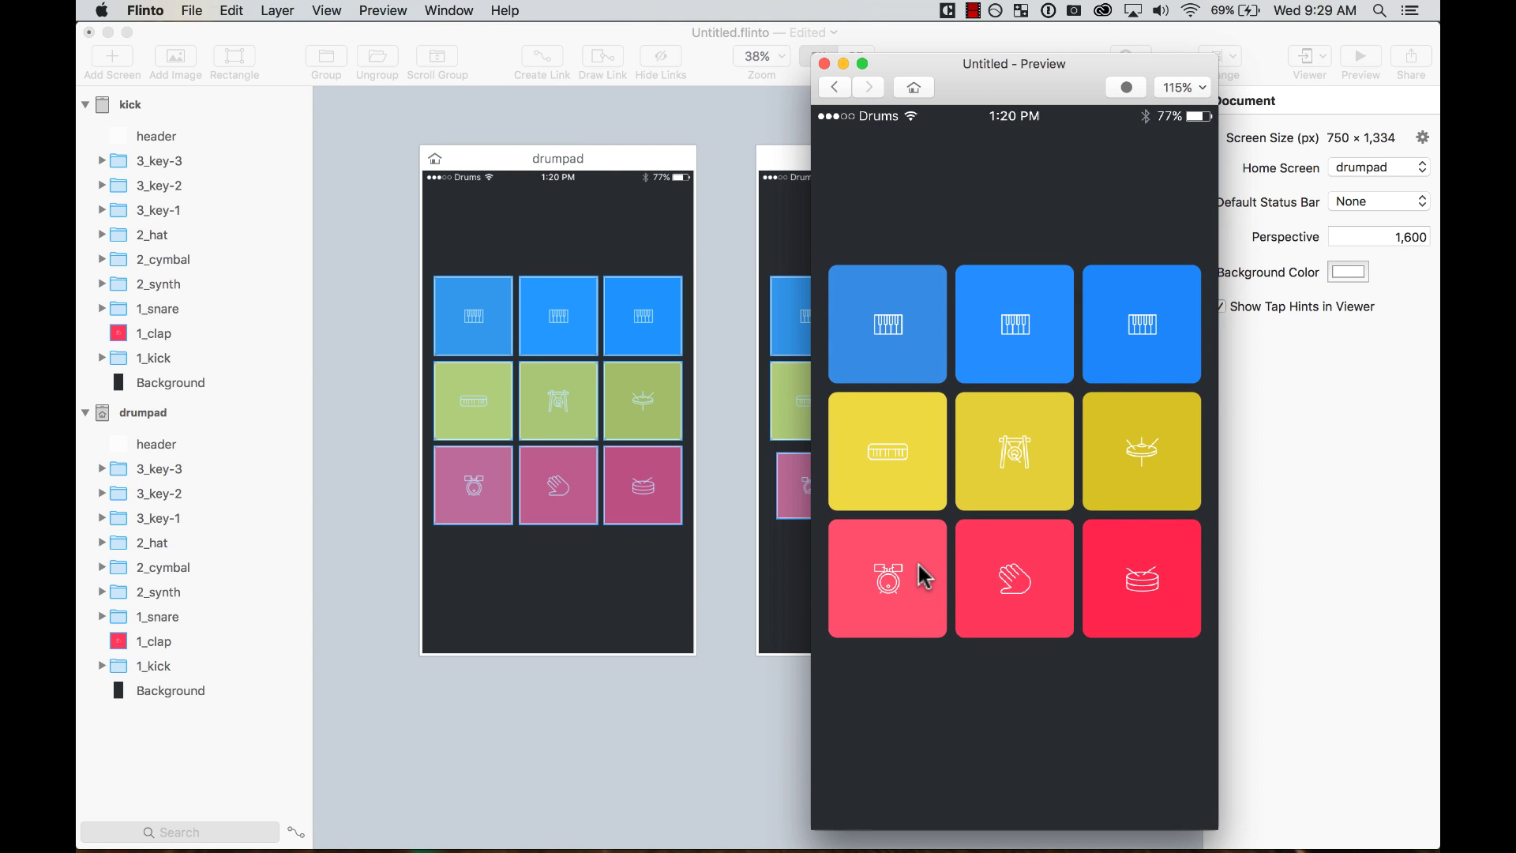
left_click(916, 570)
left_click(913, 566)
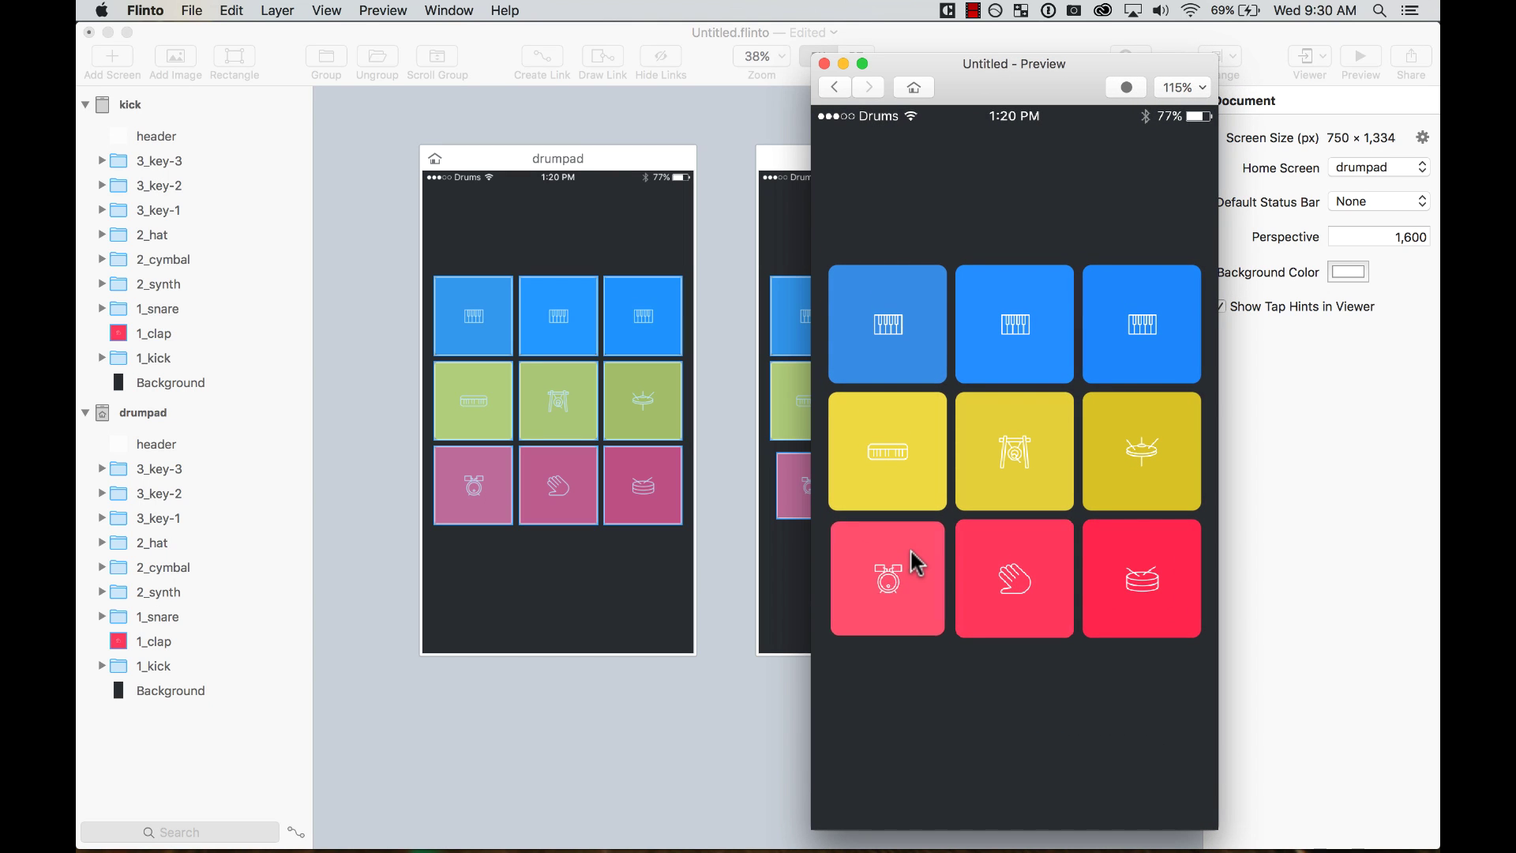
left_click(823, 63)
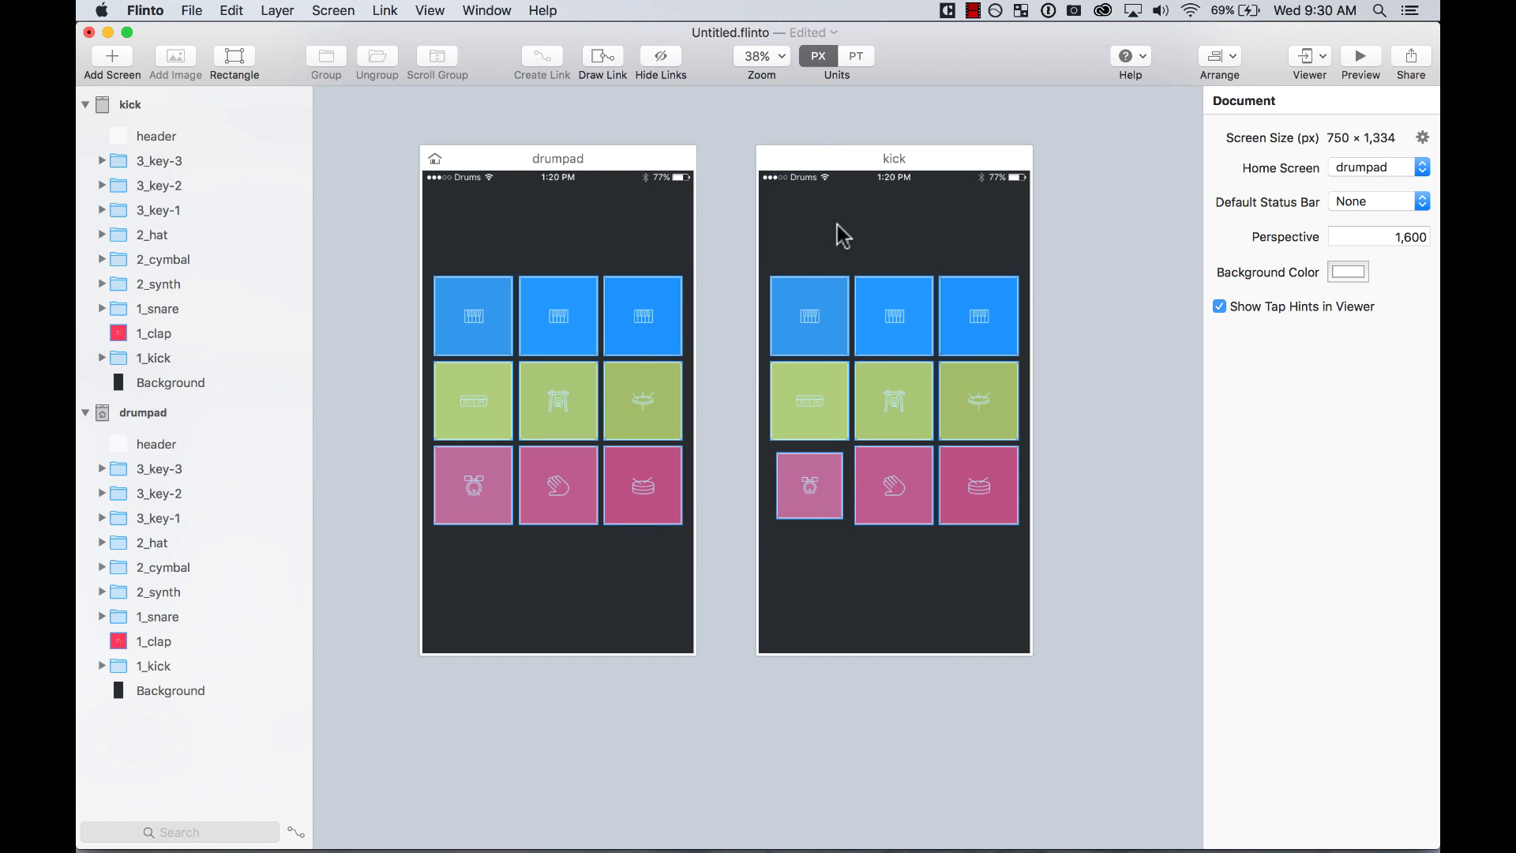
Step: Edit the kick tile's drum-press transition, giving all connected layers from header to 1_kick Spring (UIKit) timing with 0.72 damping
left_click(489, 515)
left_click(1346, 318)
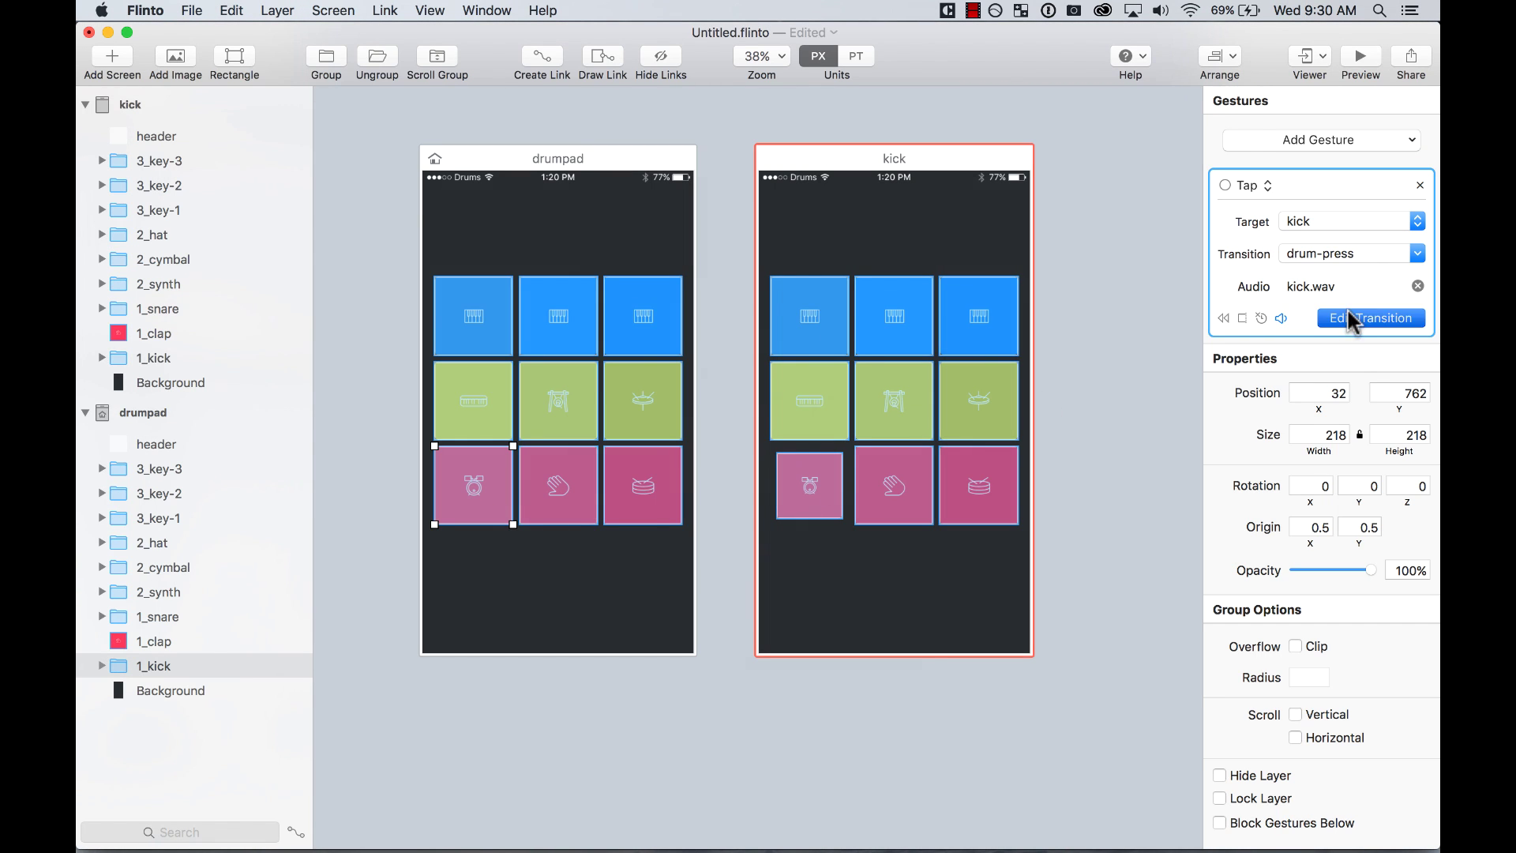
left_click(182, 163)
left_click(204, 385, "shift")
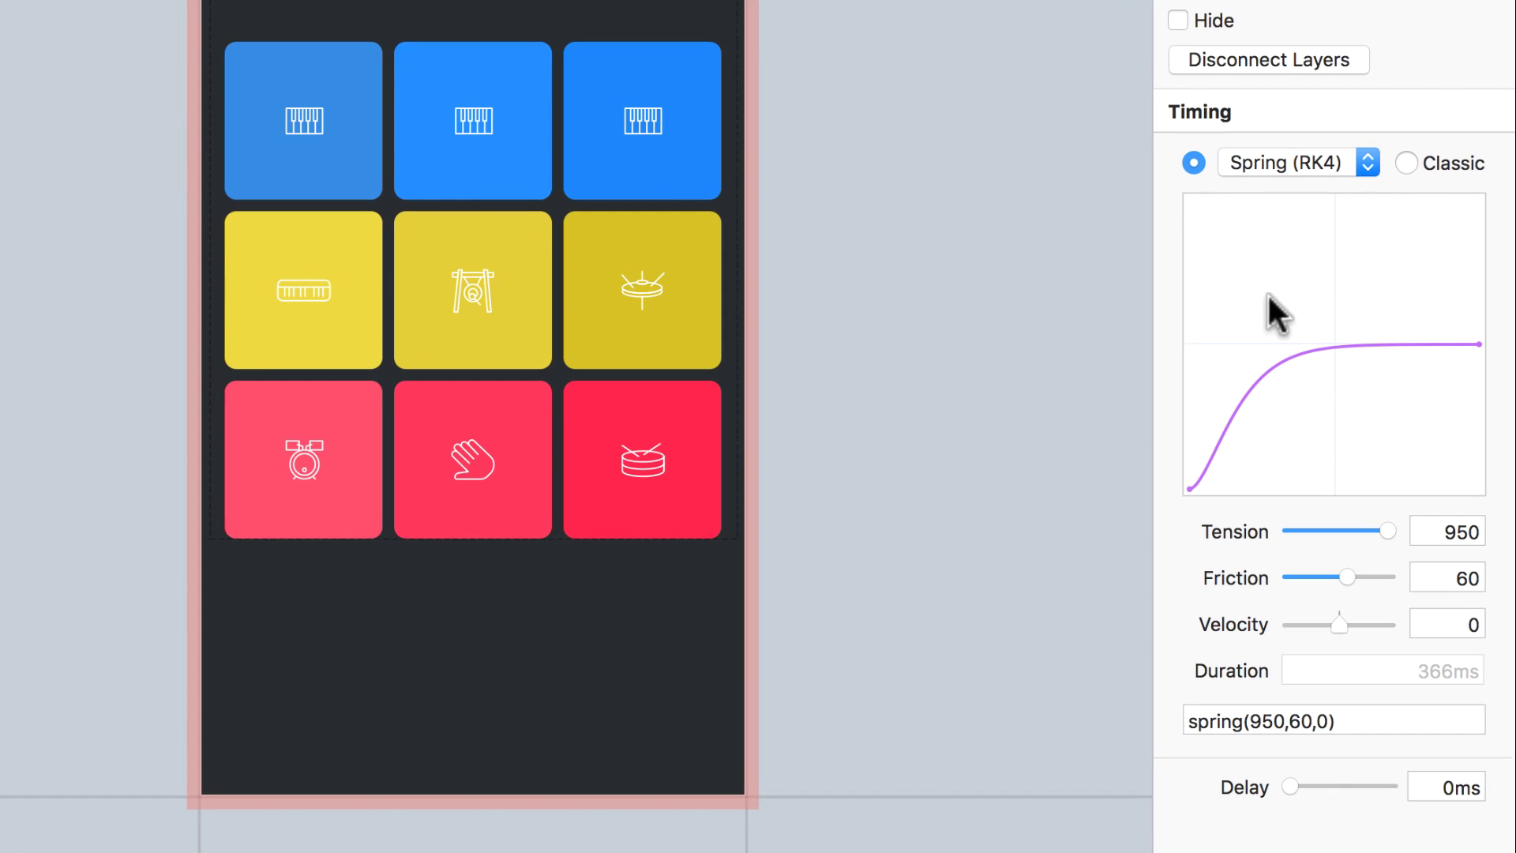
left_click(1332, 154)
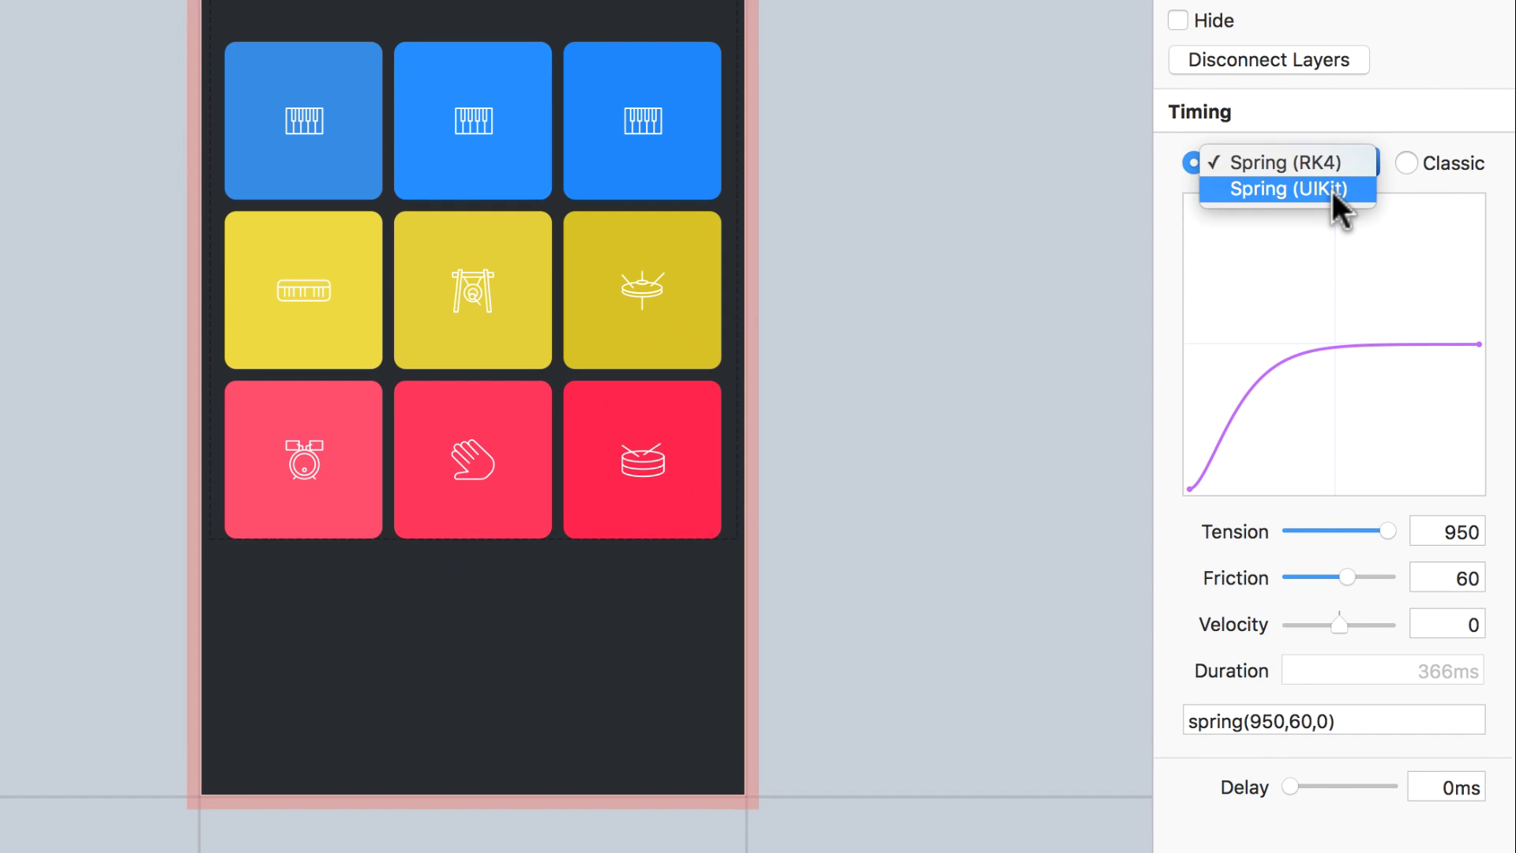
left_click(1334, 191)
left_click_drag(1372, 530, 1358, 530)
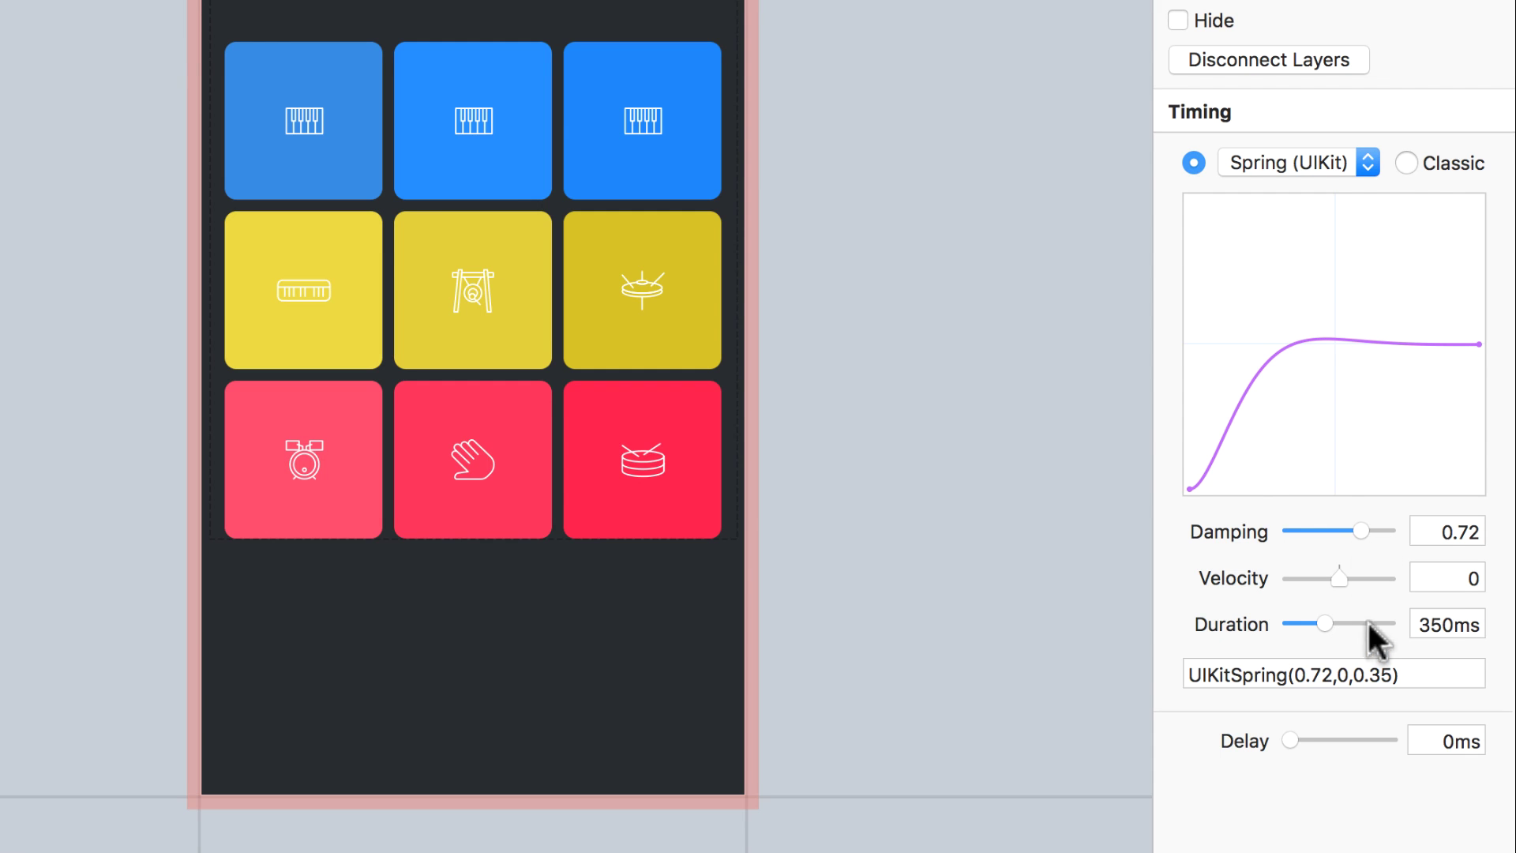
left_click(1453, 624)
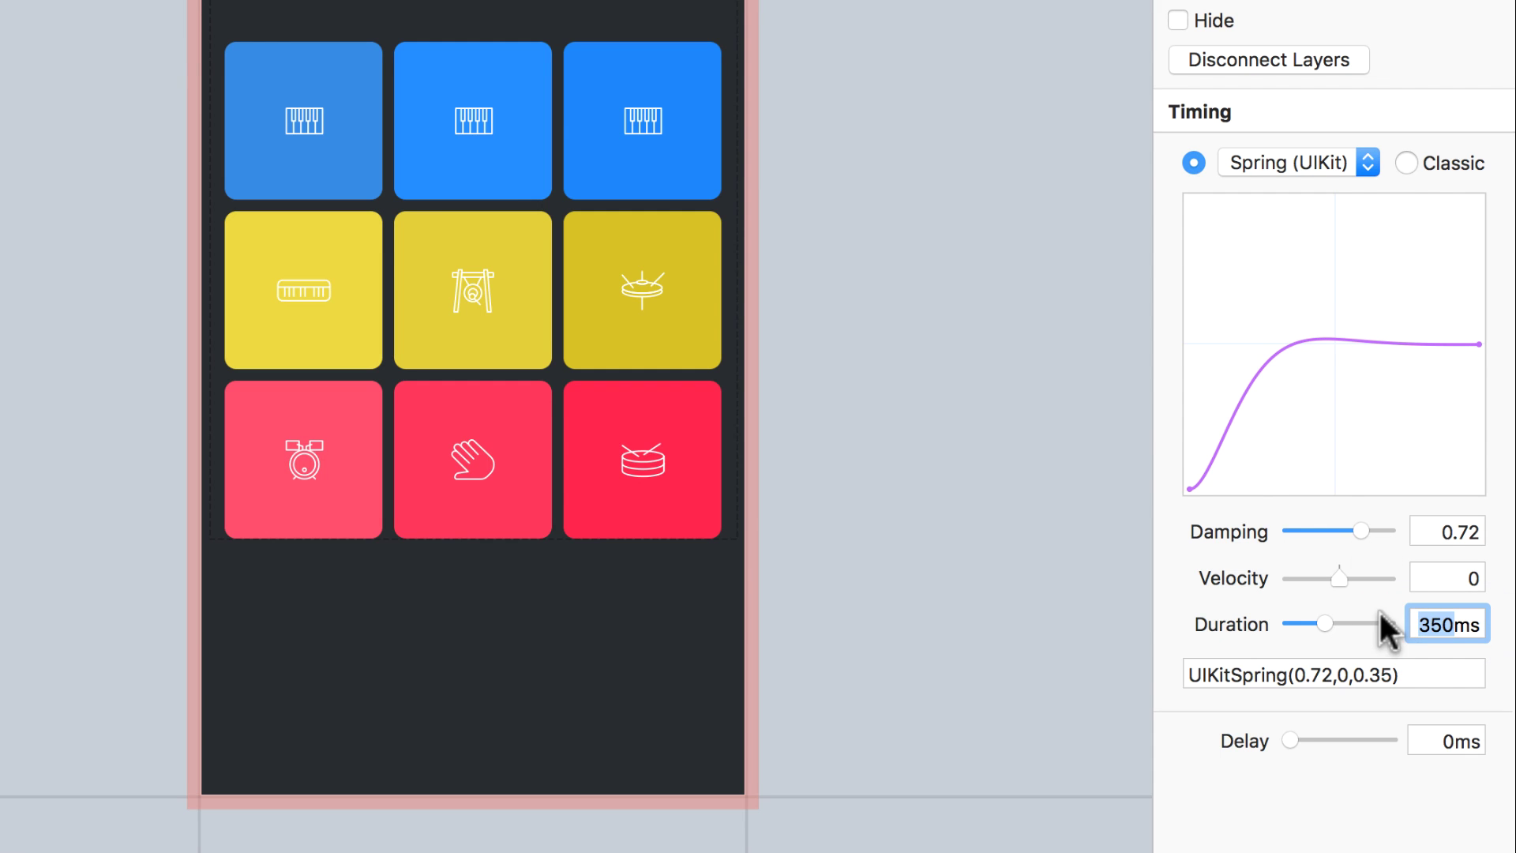
type("50")
key("Escape")
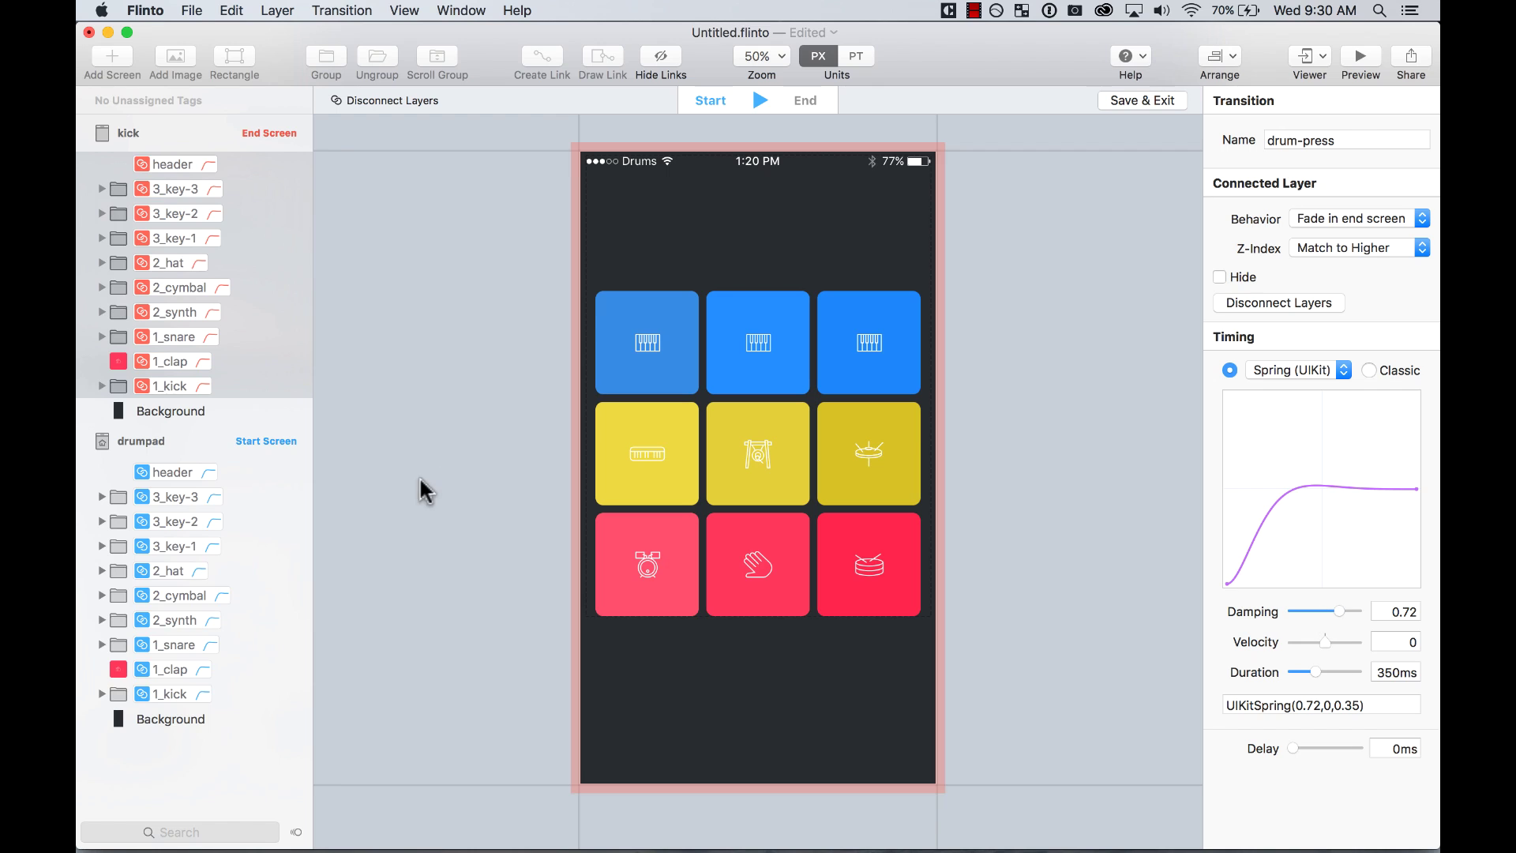
Step: Set the connected layers' duration to 50 ms, play the drum-press transition to check it, and save it
double_click(1387, 673)
type("50")
key("Return")
left_click(761, 101)
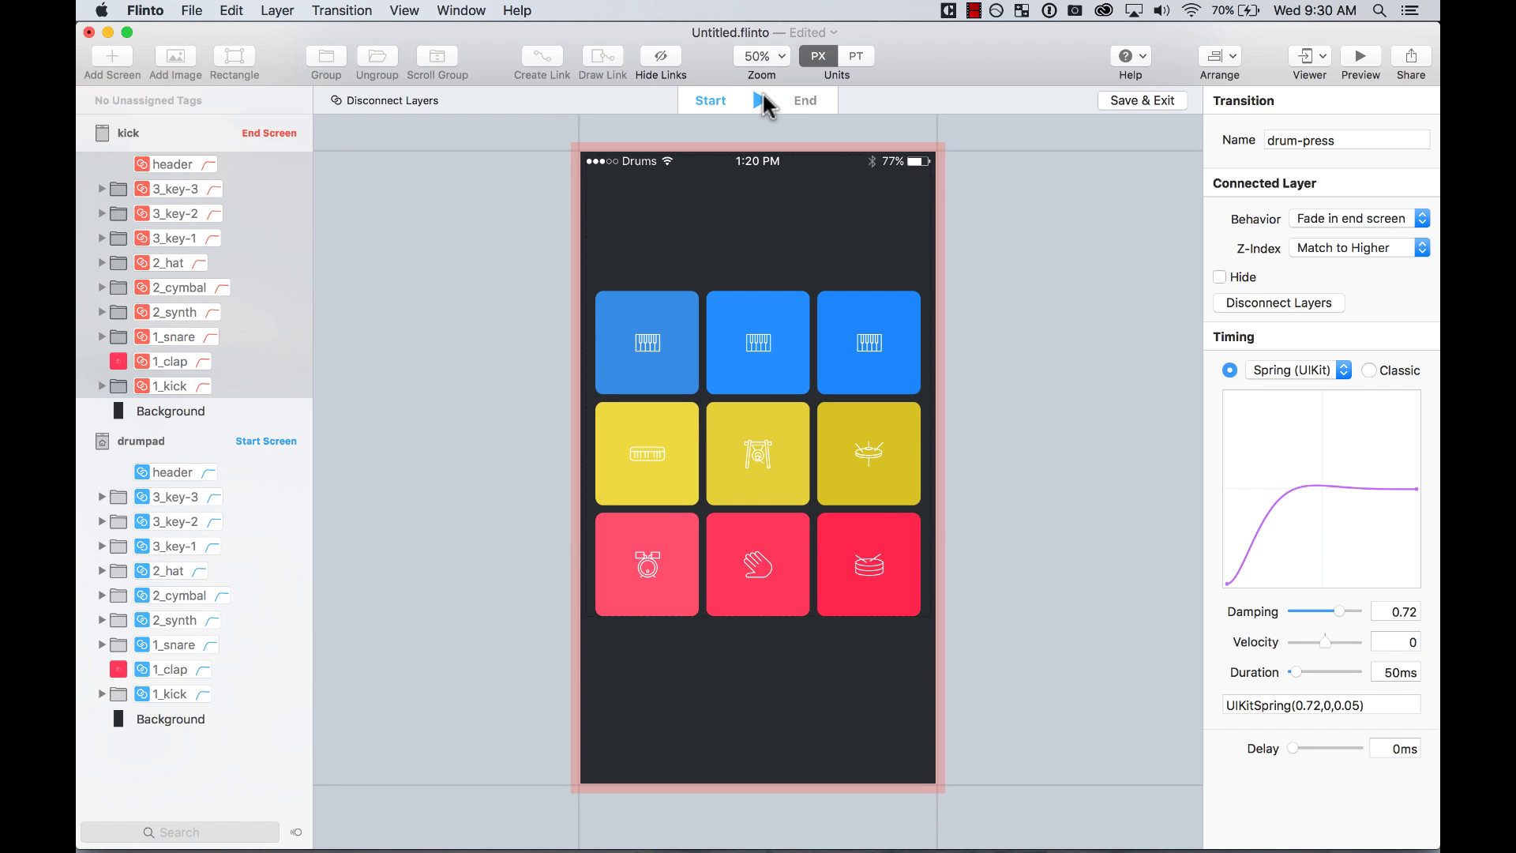
left_click(761, 101)
left_click(1103, 194)
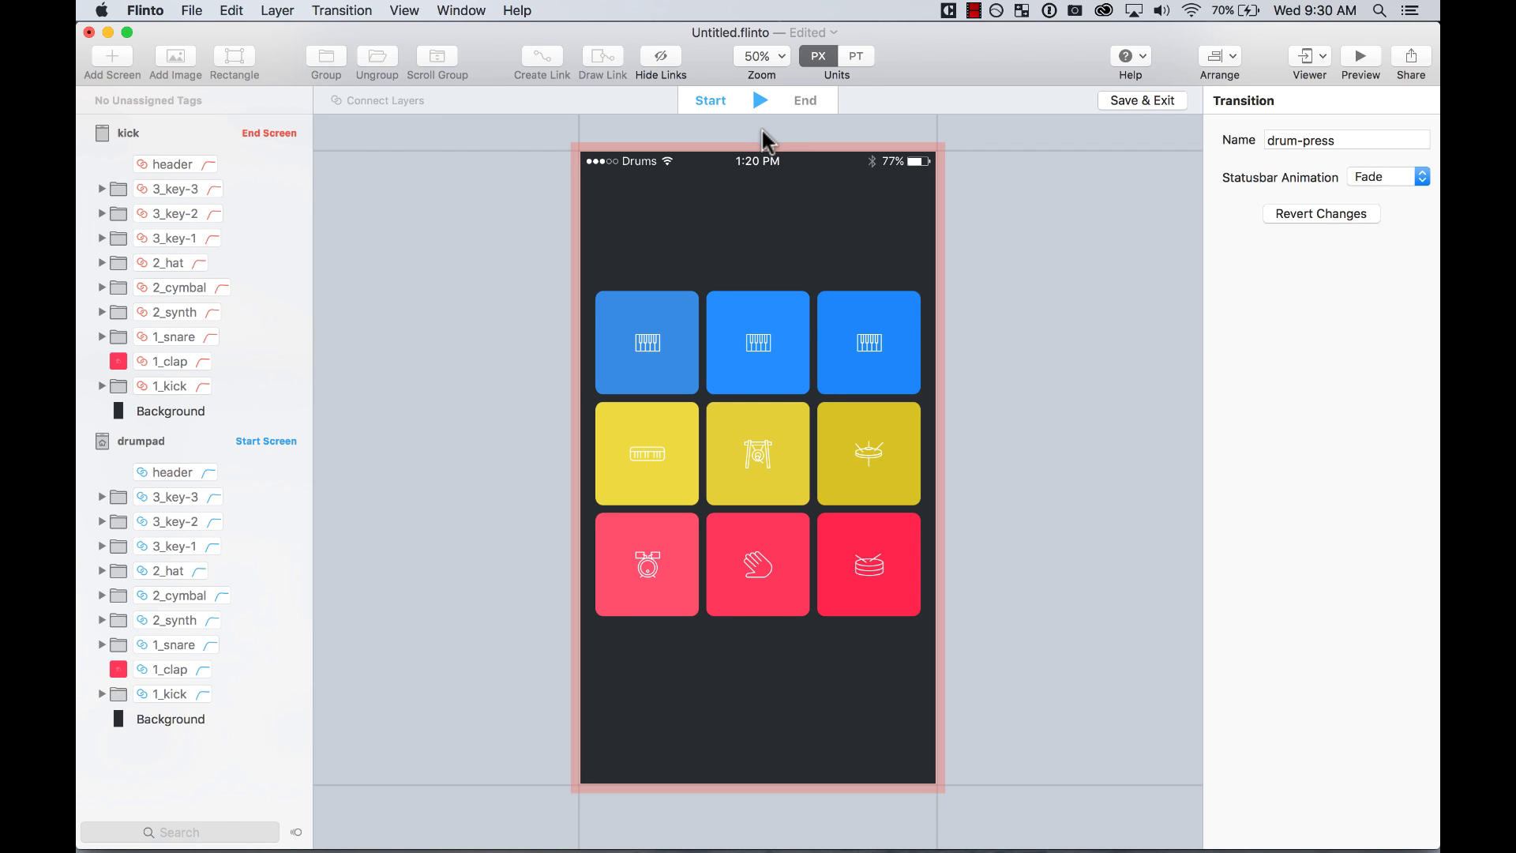
left_click(1134, 105)
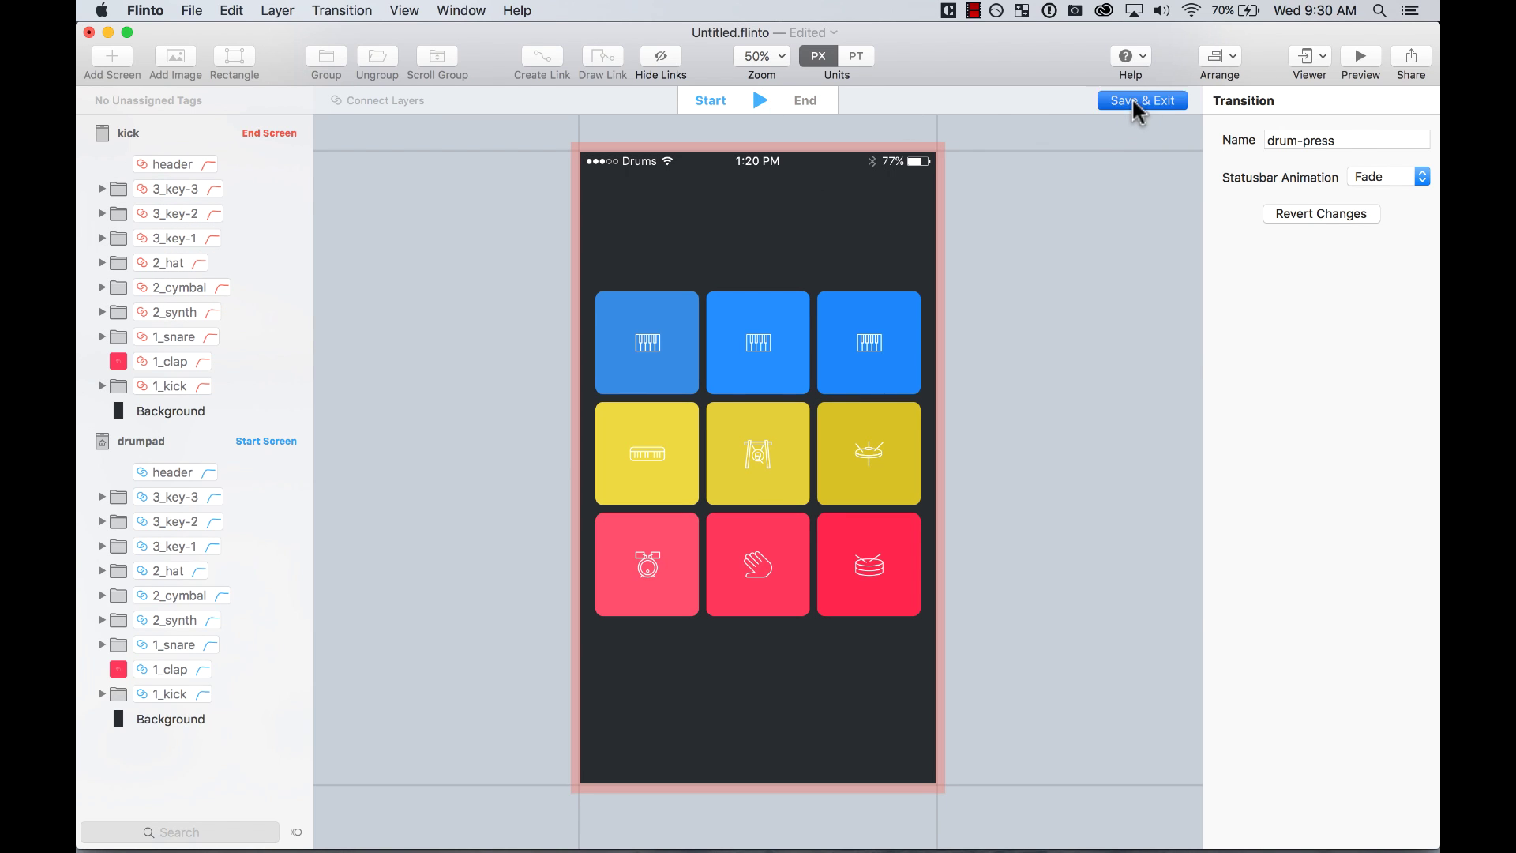
left_click(797, 817)
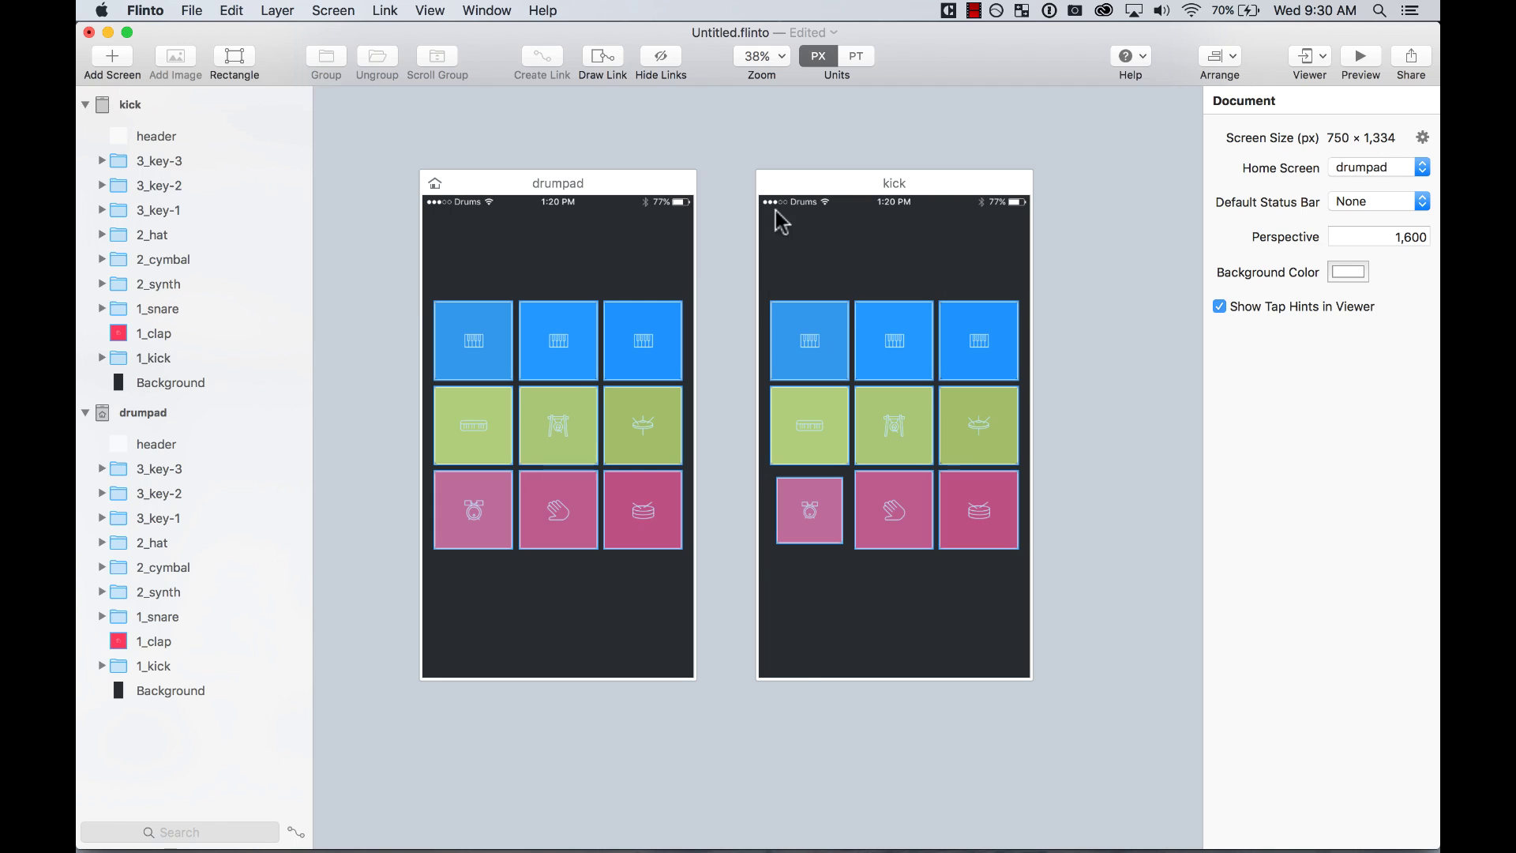
Step: Add a timer link to the kick screen with a 50 ms timeout and drumpad as its target
left_click(825, 179)
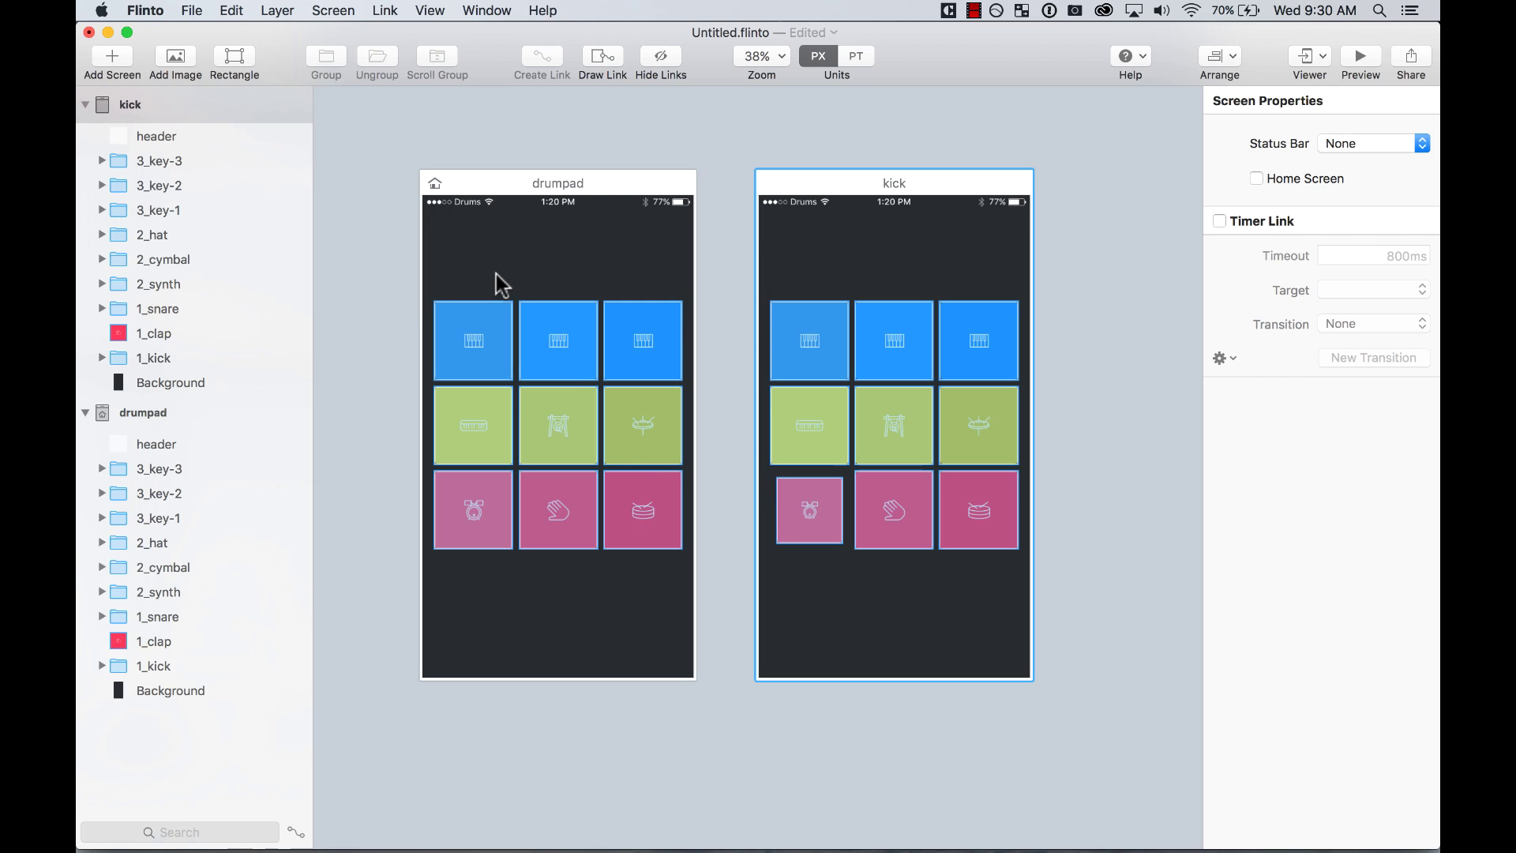
left_click(863, 159)
left_click(836, 198)
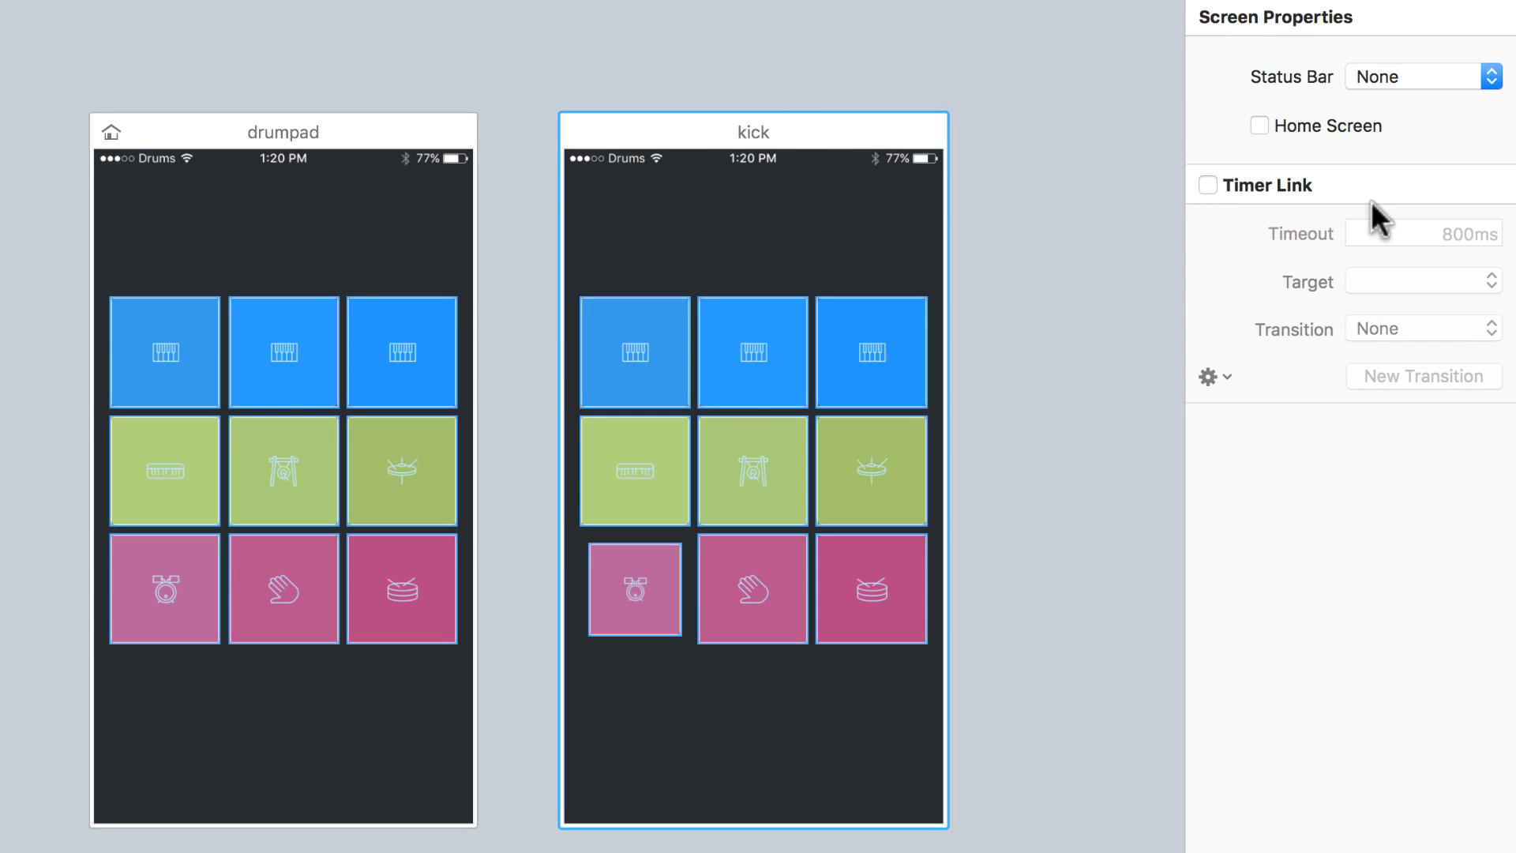
left_click(1209, 183)
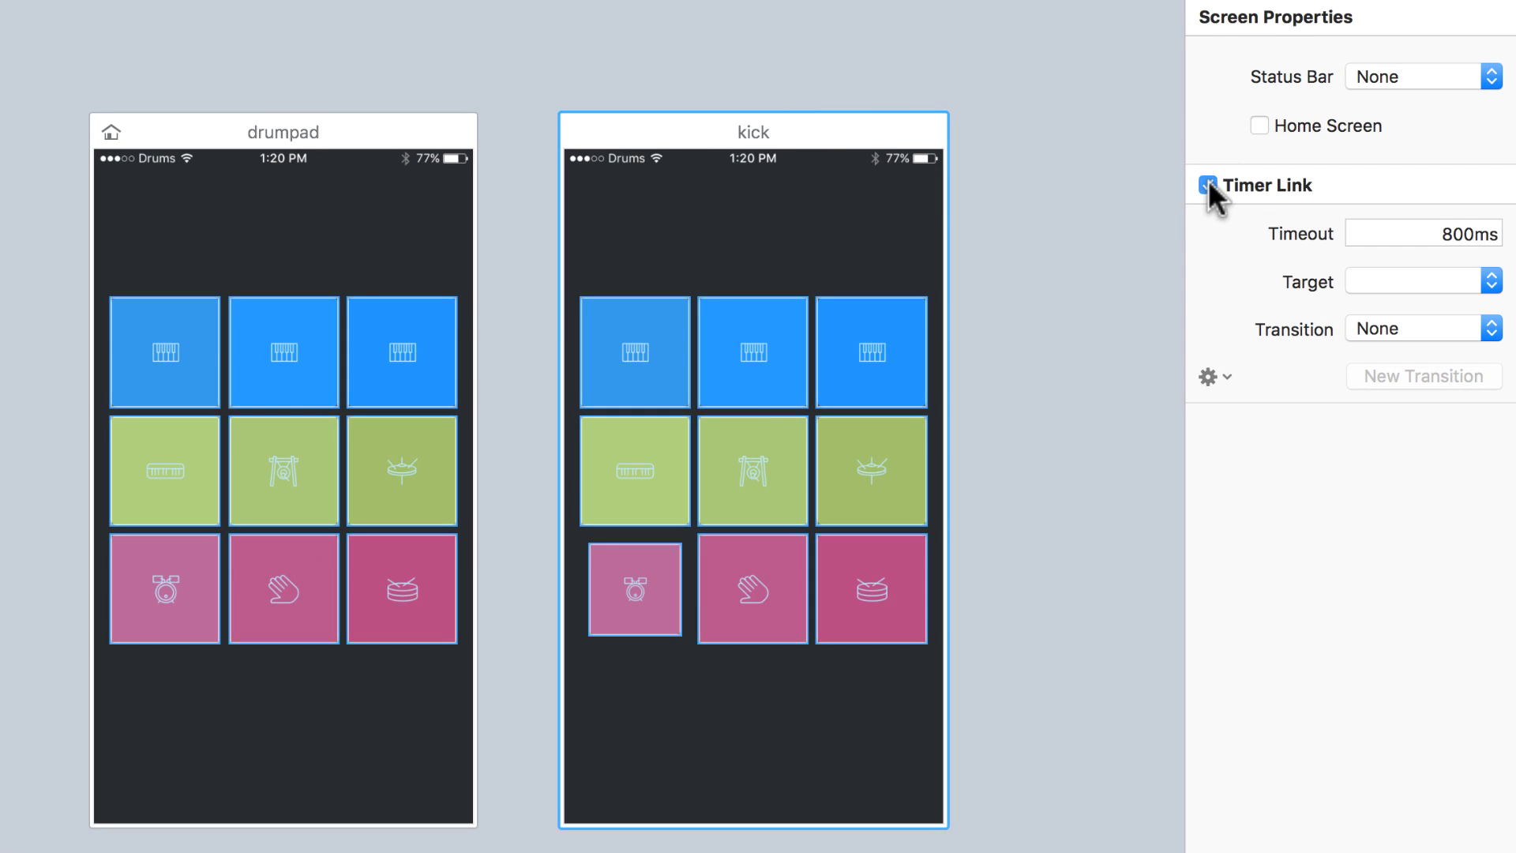
double_click(1470, 234)
type("50")
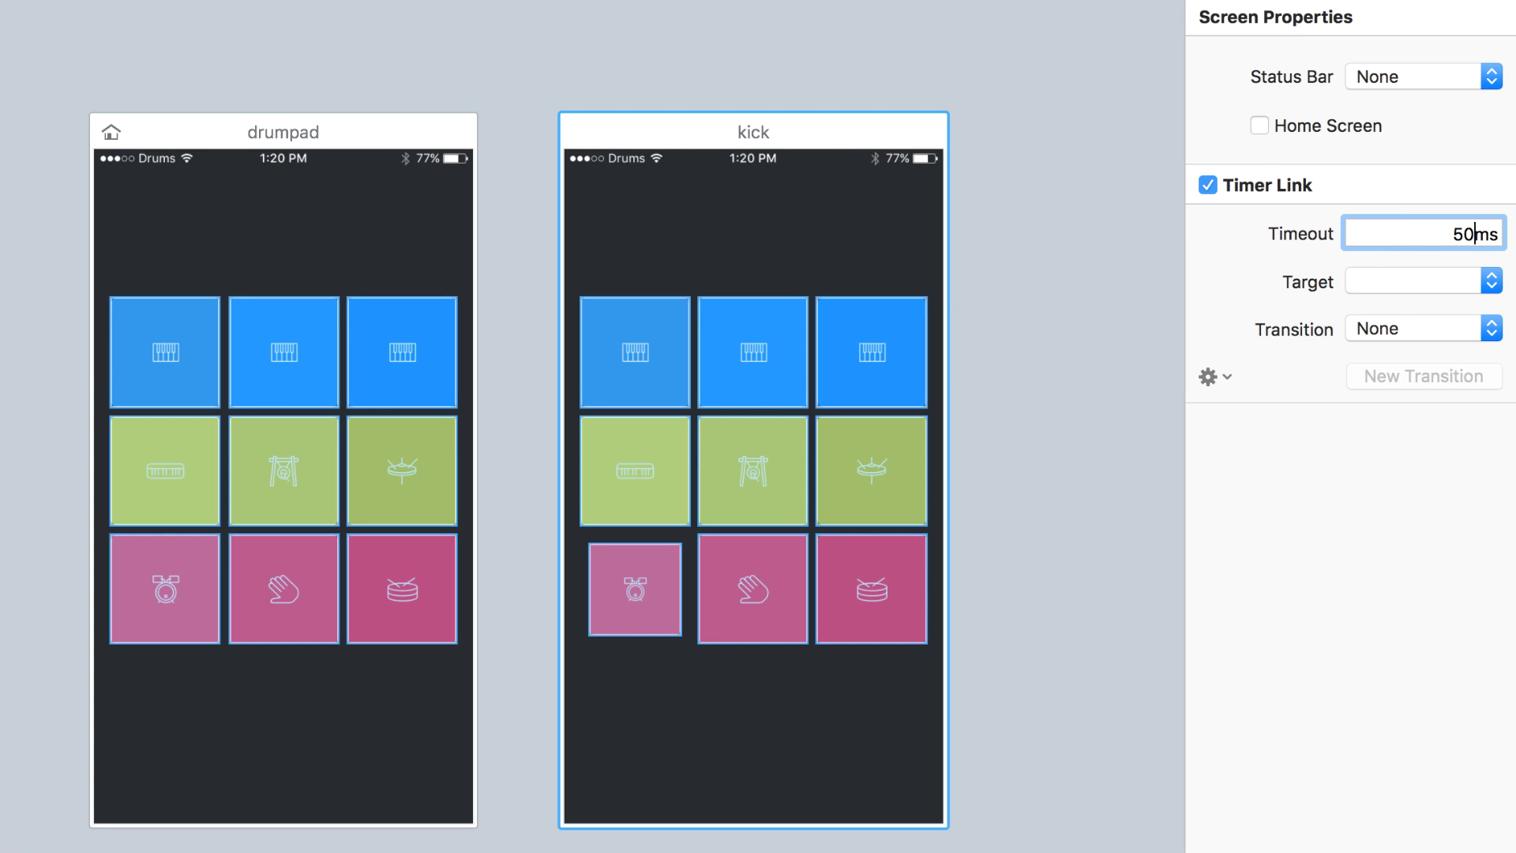
key("Return")
left_click(1419, 281)
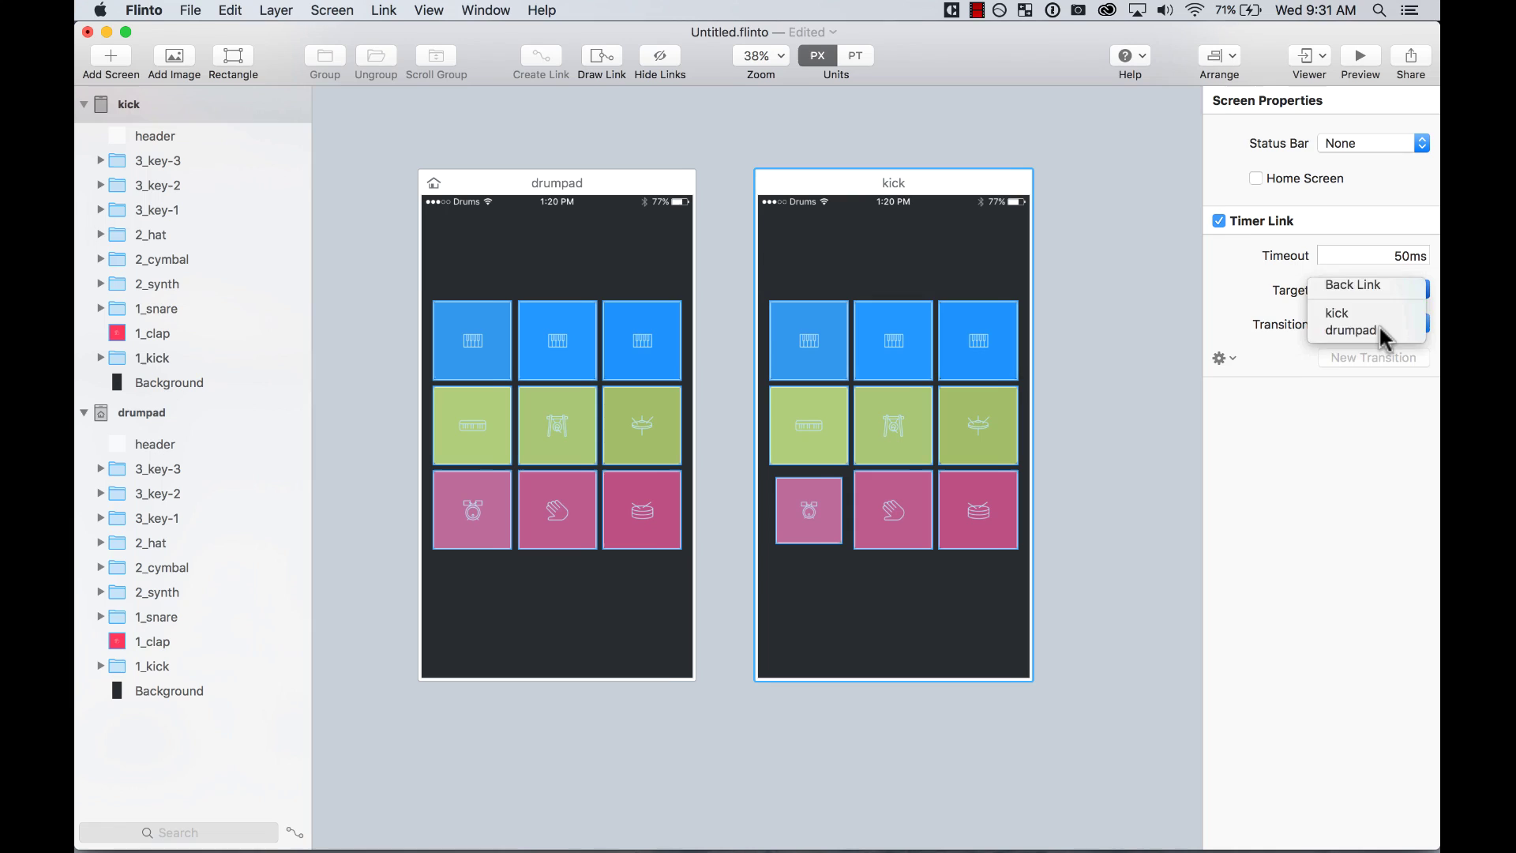
left_click(1413, 344)
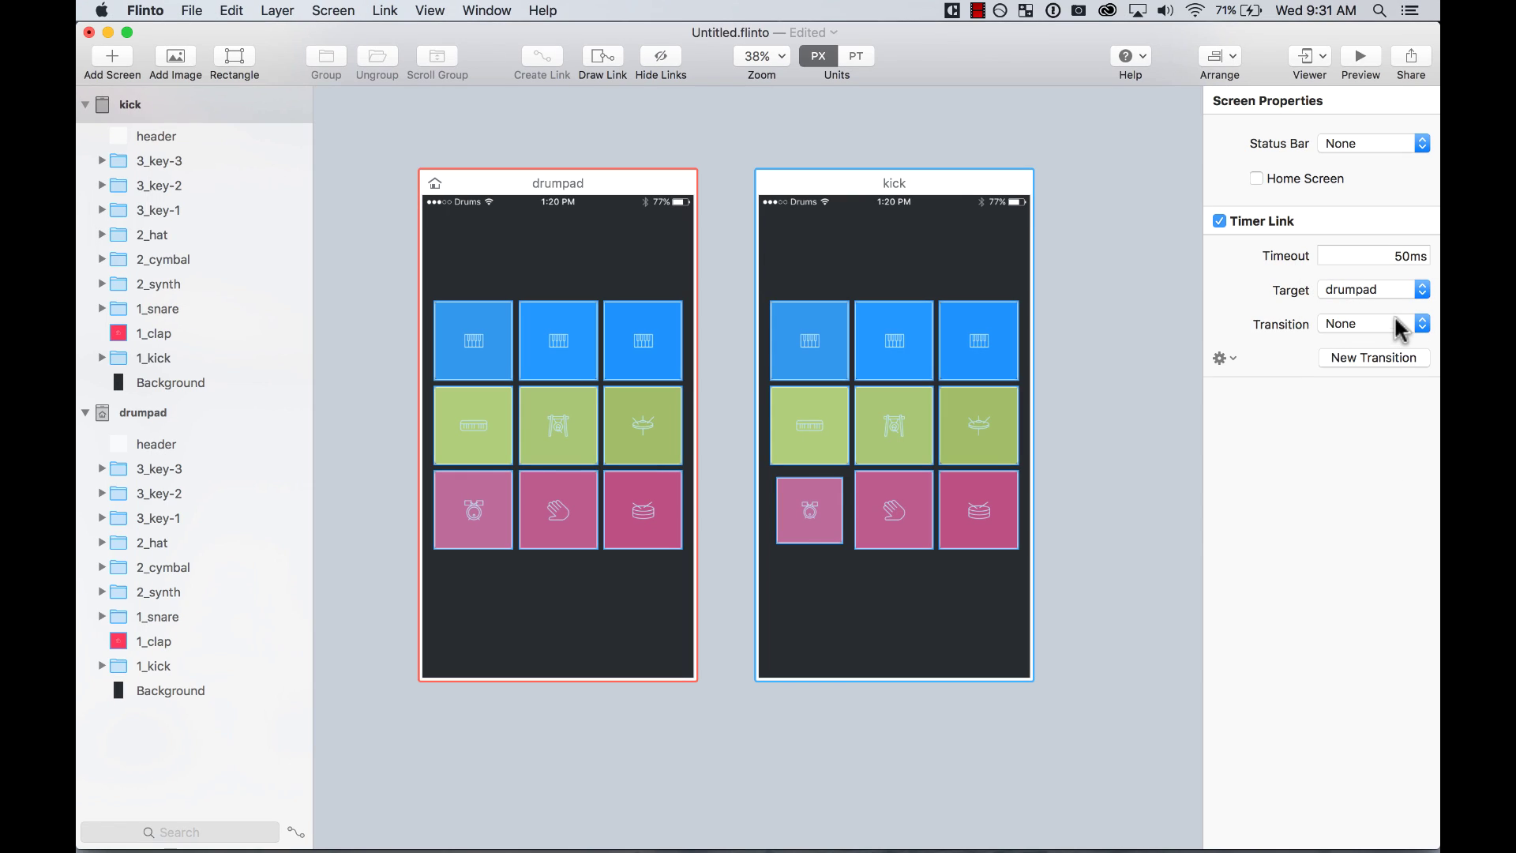
Step: Create a new transition for the kick screen's timer link, placing the drumpad screen over the kick screen, and save it
left_click(1381, 354)
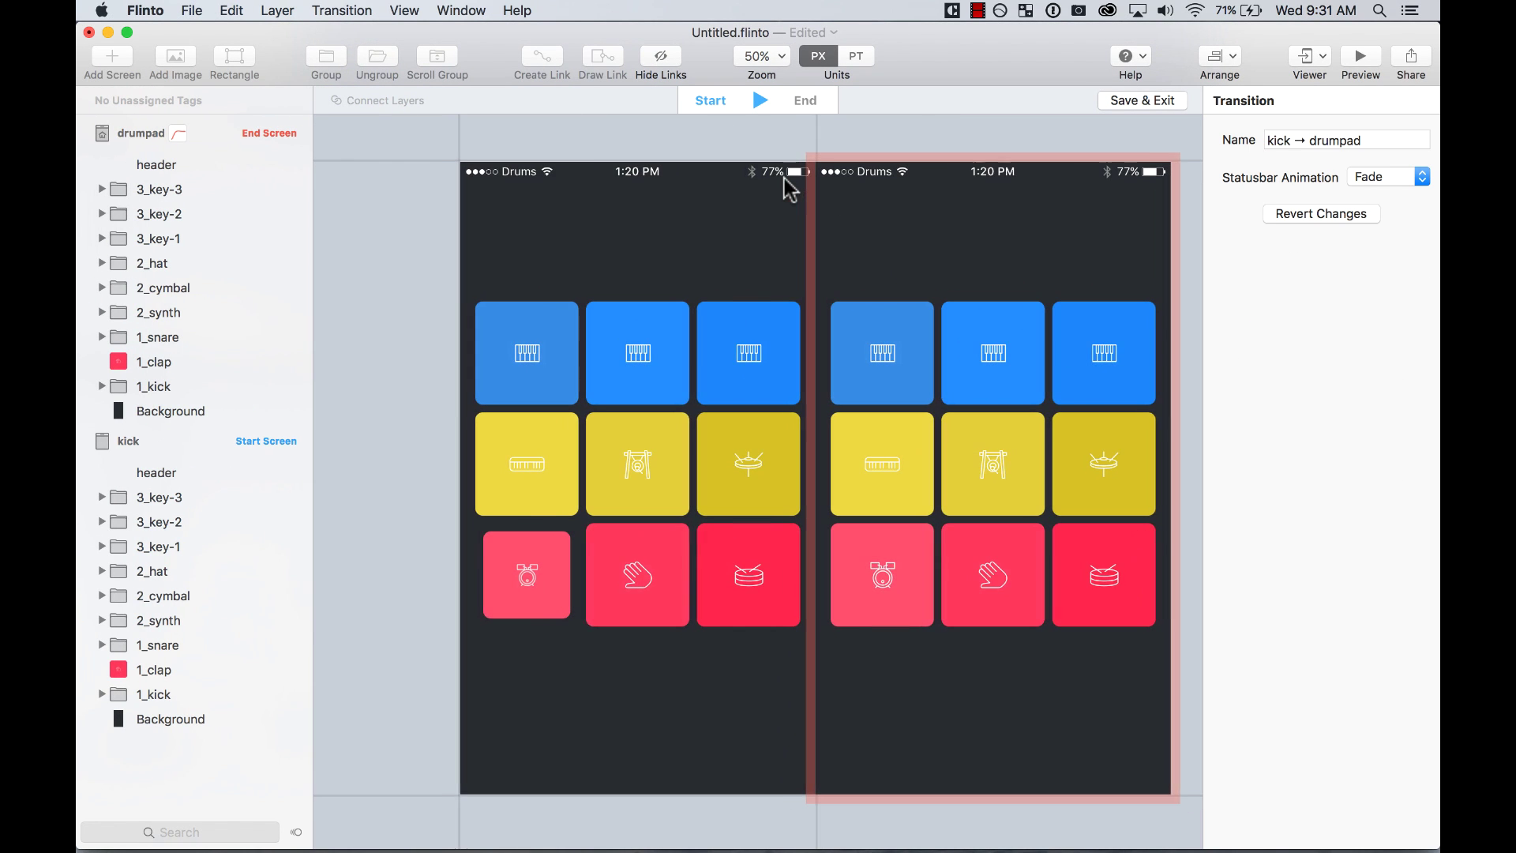
left_click(866, 176)
left_click_drag(866, 176, 508, 156)
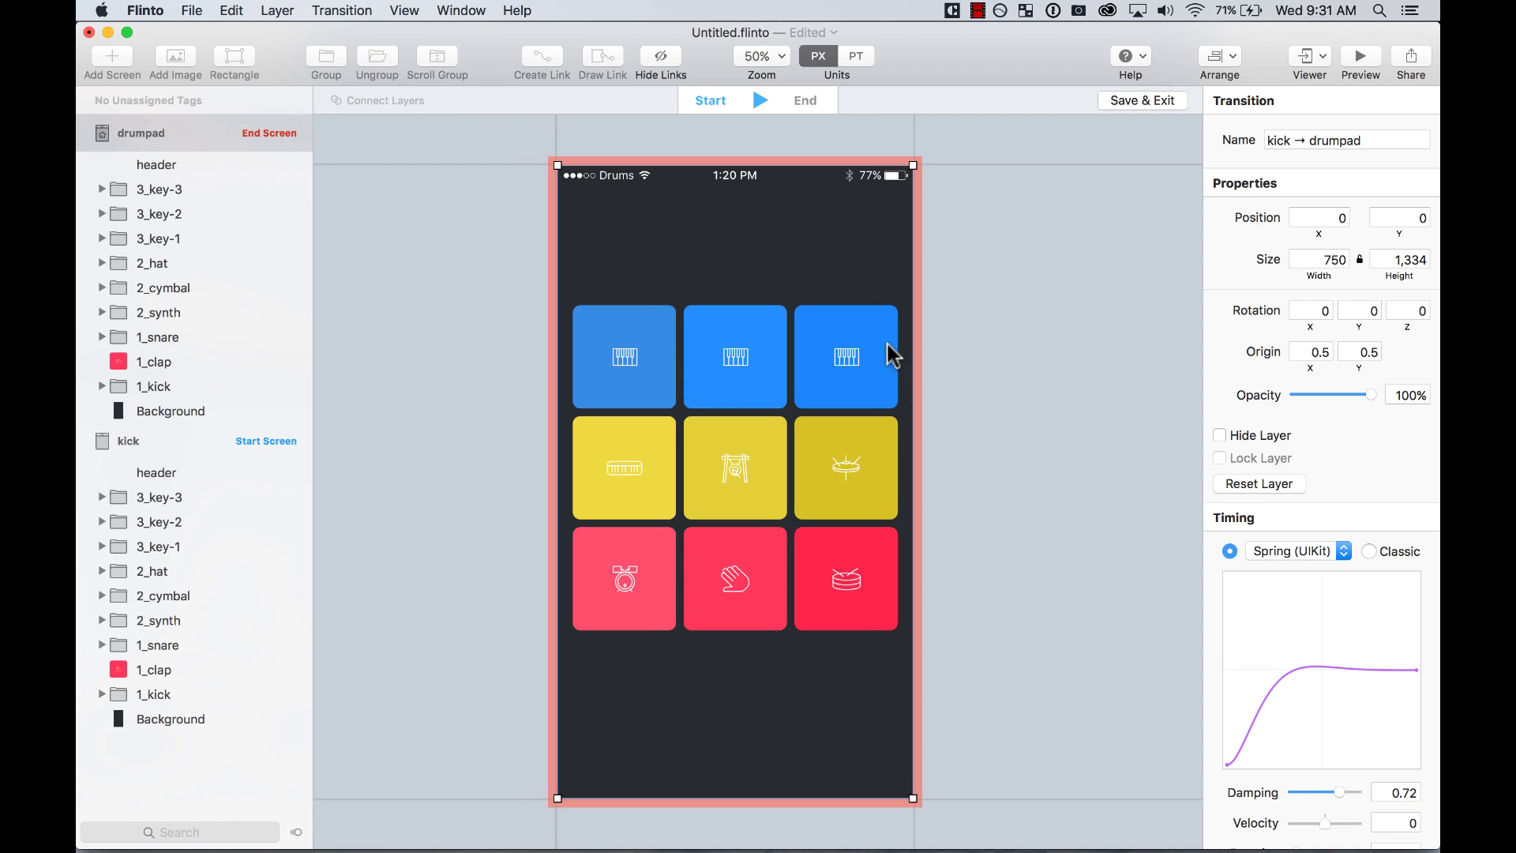
left_click(1149, 100)
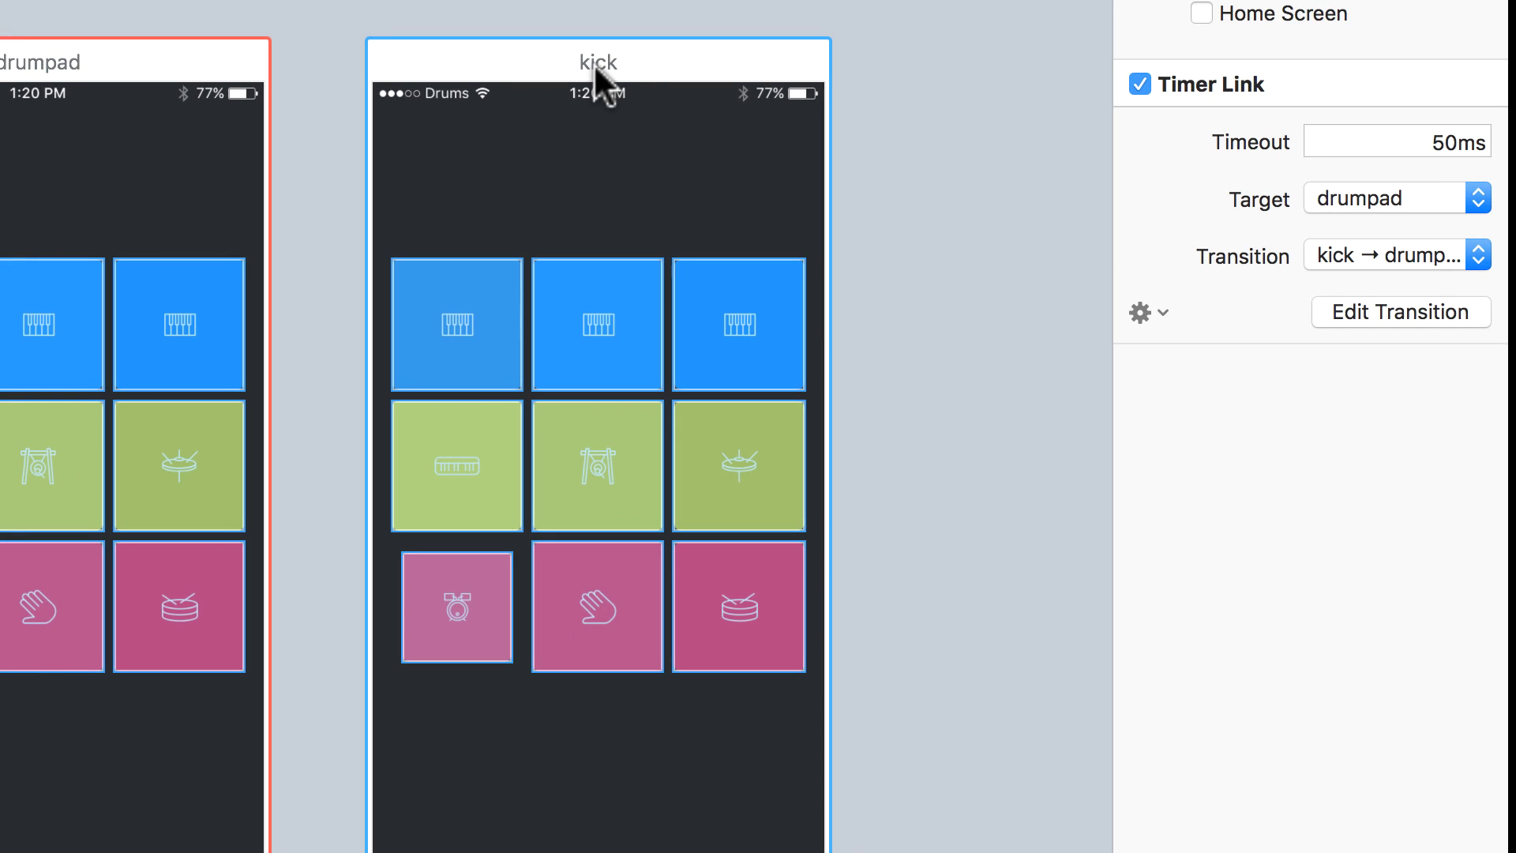
Step: Assign the drum-press transition to the kick screen's timer link
left_click(1401, 247)
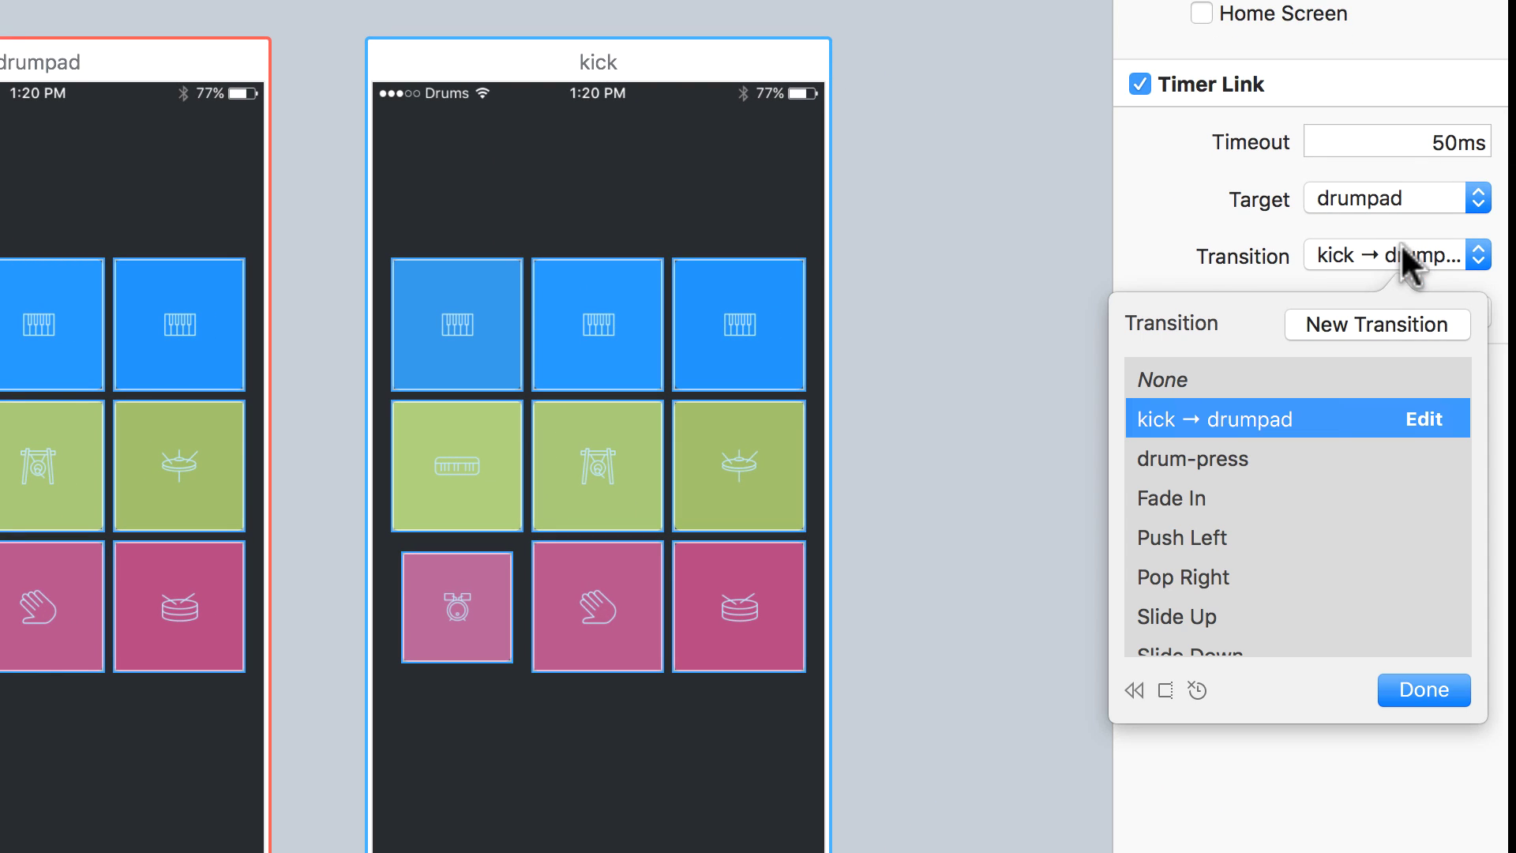
left_click(1279, 459)
left_click(1349, 833)
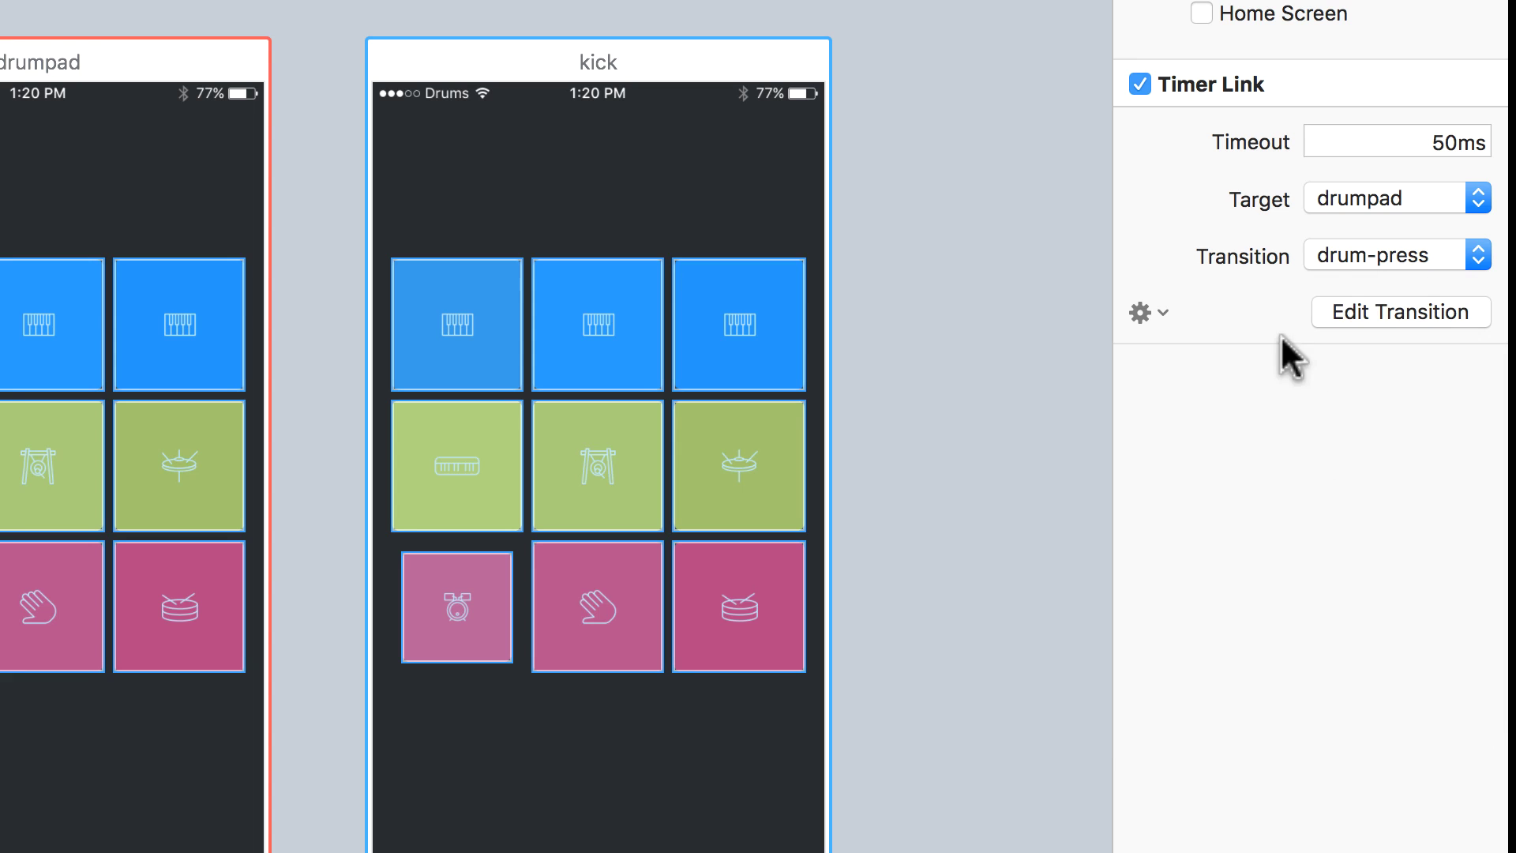
Step: Set the kick screen's timer link to use the reversed transition and a timeout of 0 ms
left_click(1143, 312)
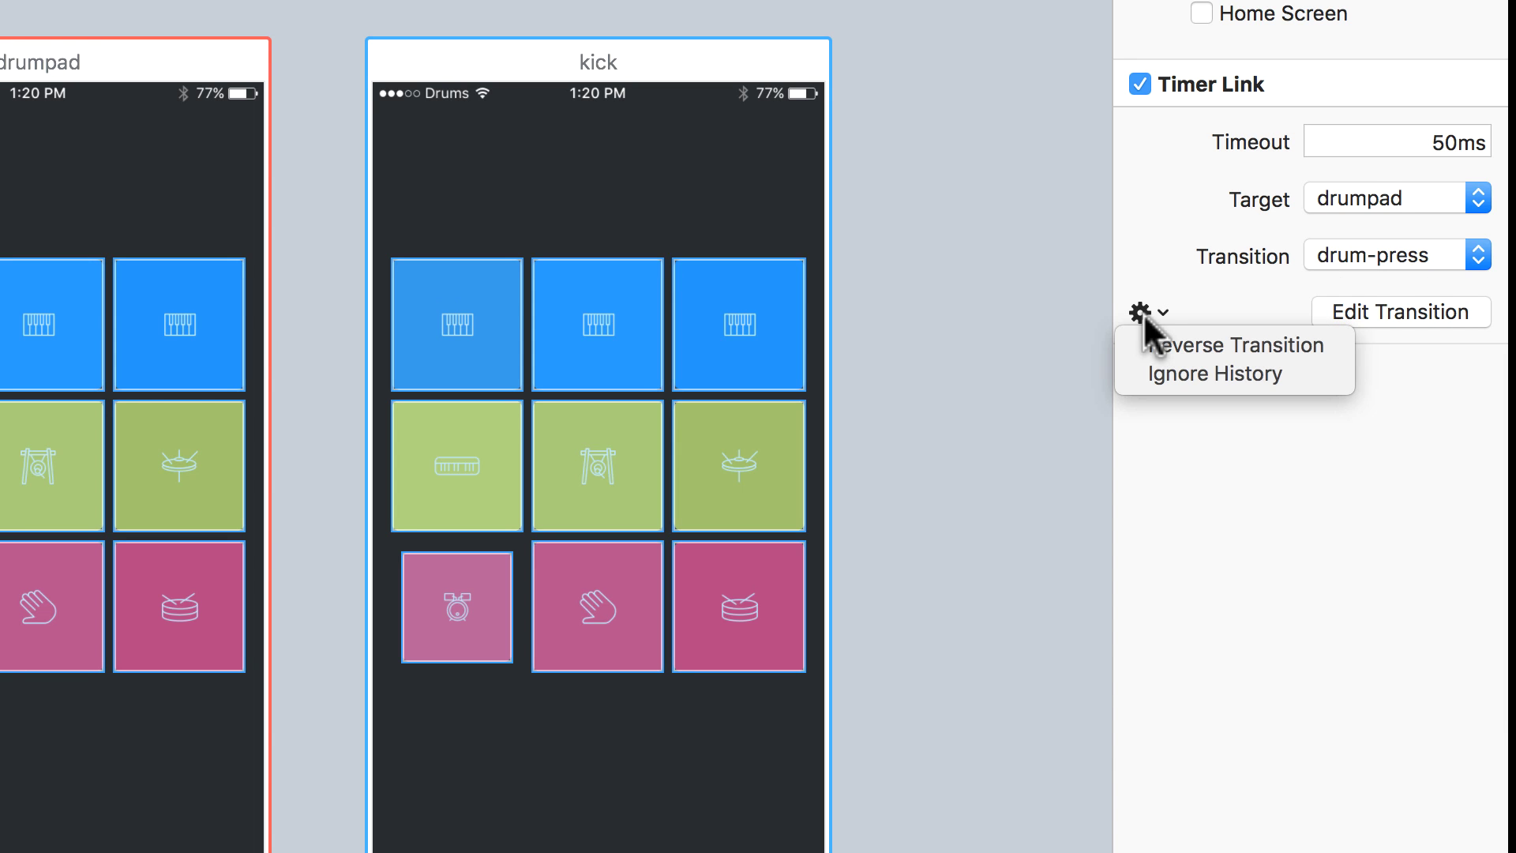
left_click(1282, 341)
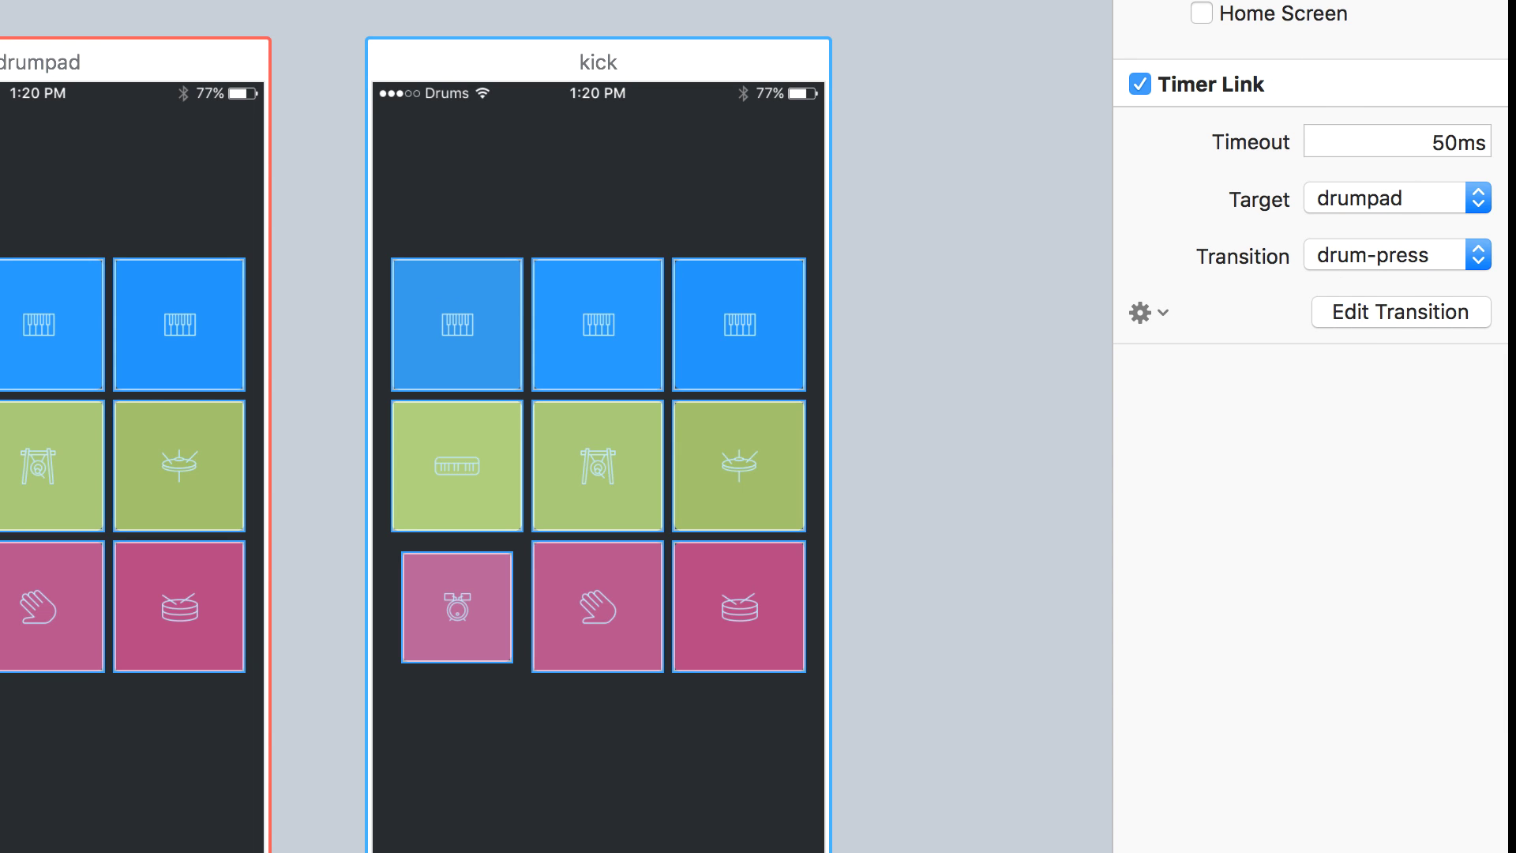
double_click(1436, 142)
type("0")
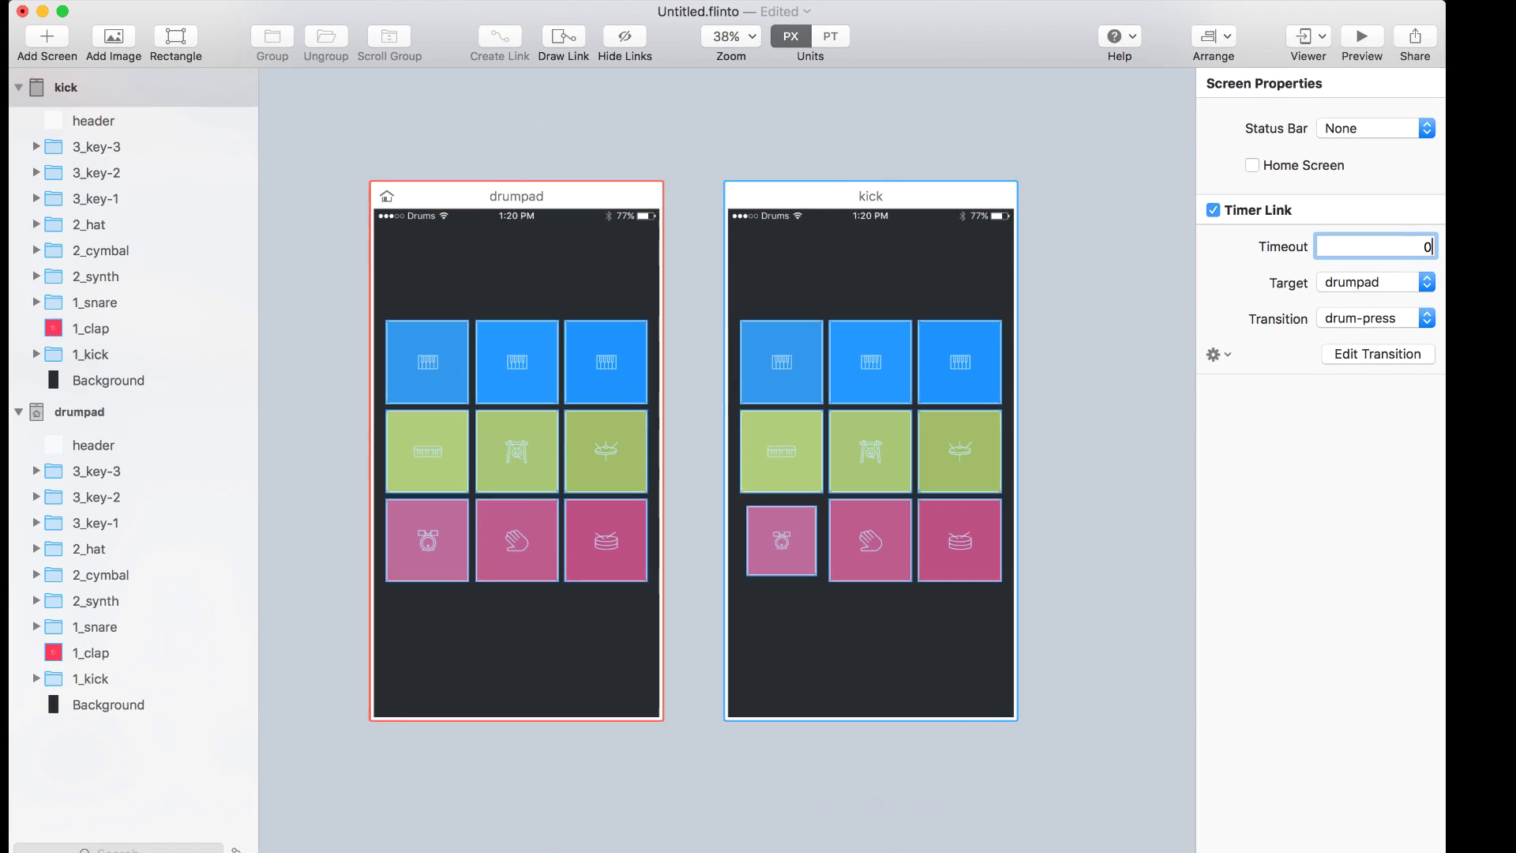
key("Return")
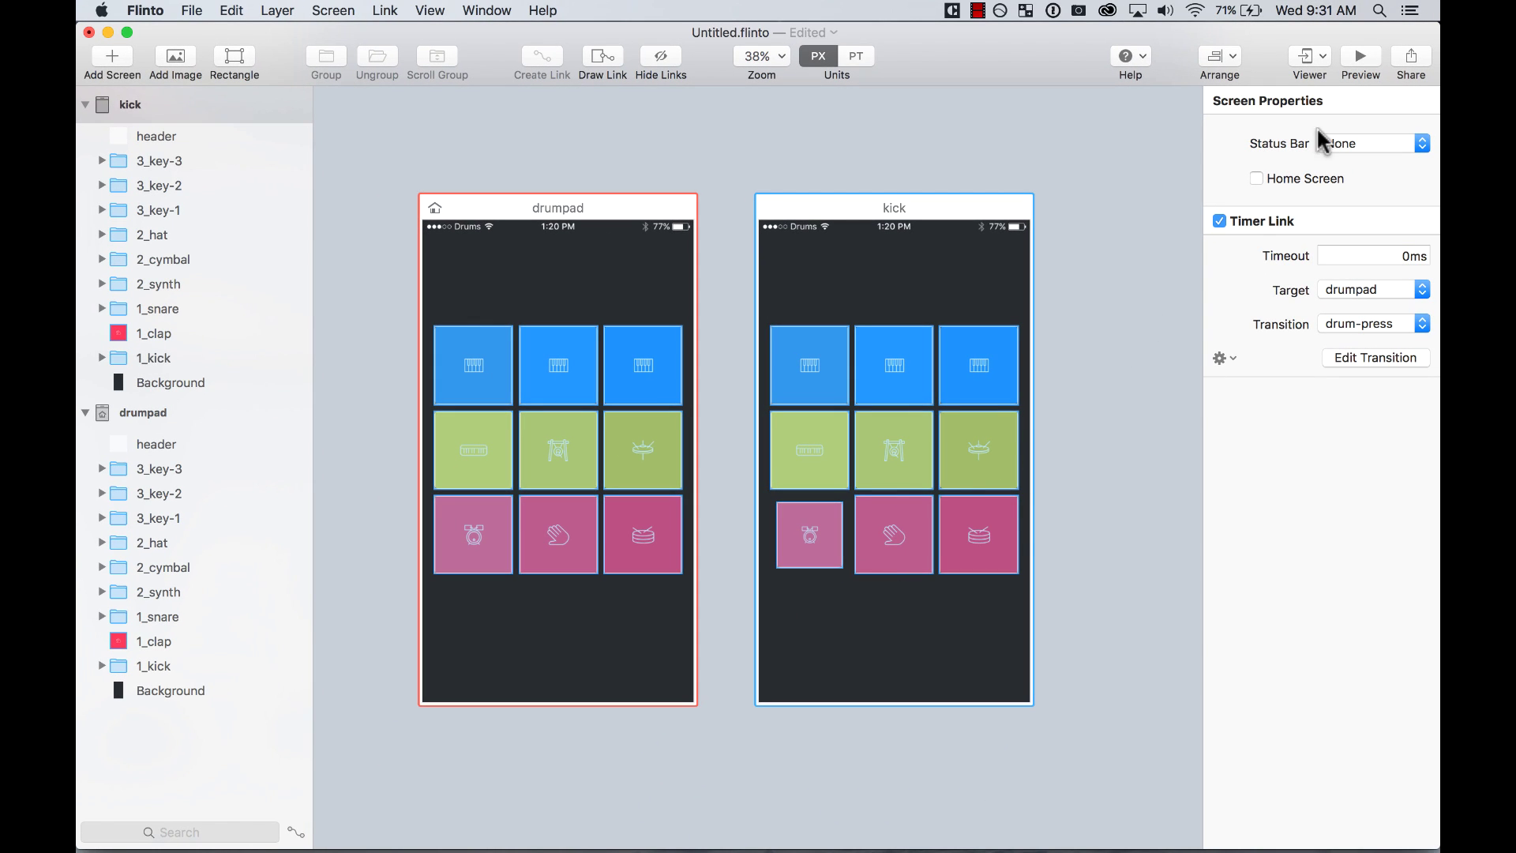
Step: Preview the prototype in an enlarged window, tap the kick tile repeatedly to test its press animation, and close the preview
left_click(1361, 57)
left_click(976, 508)
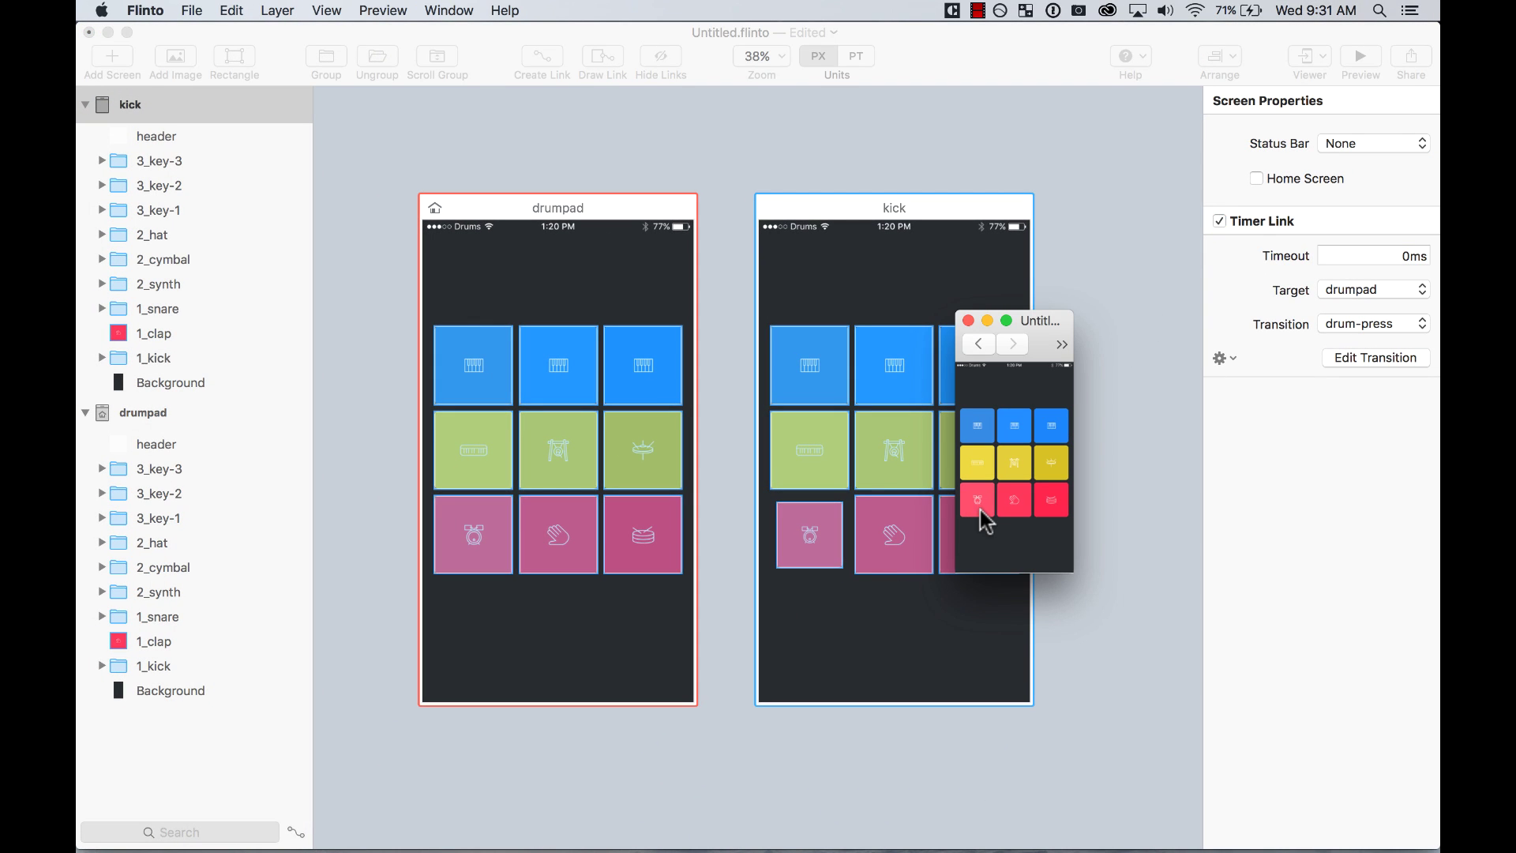
left_click_drag(956, 311, 542, 91)
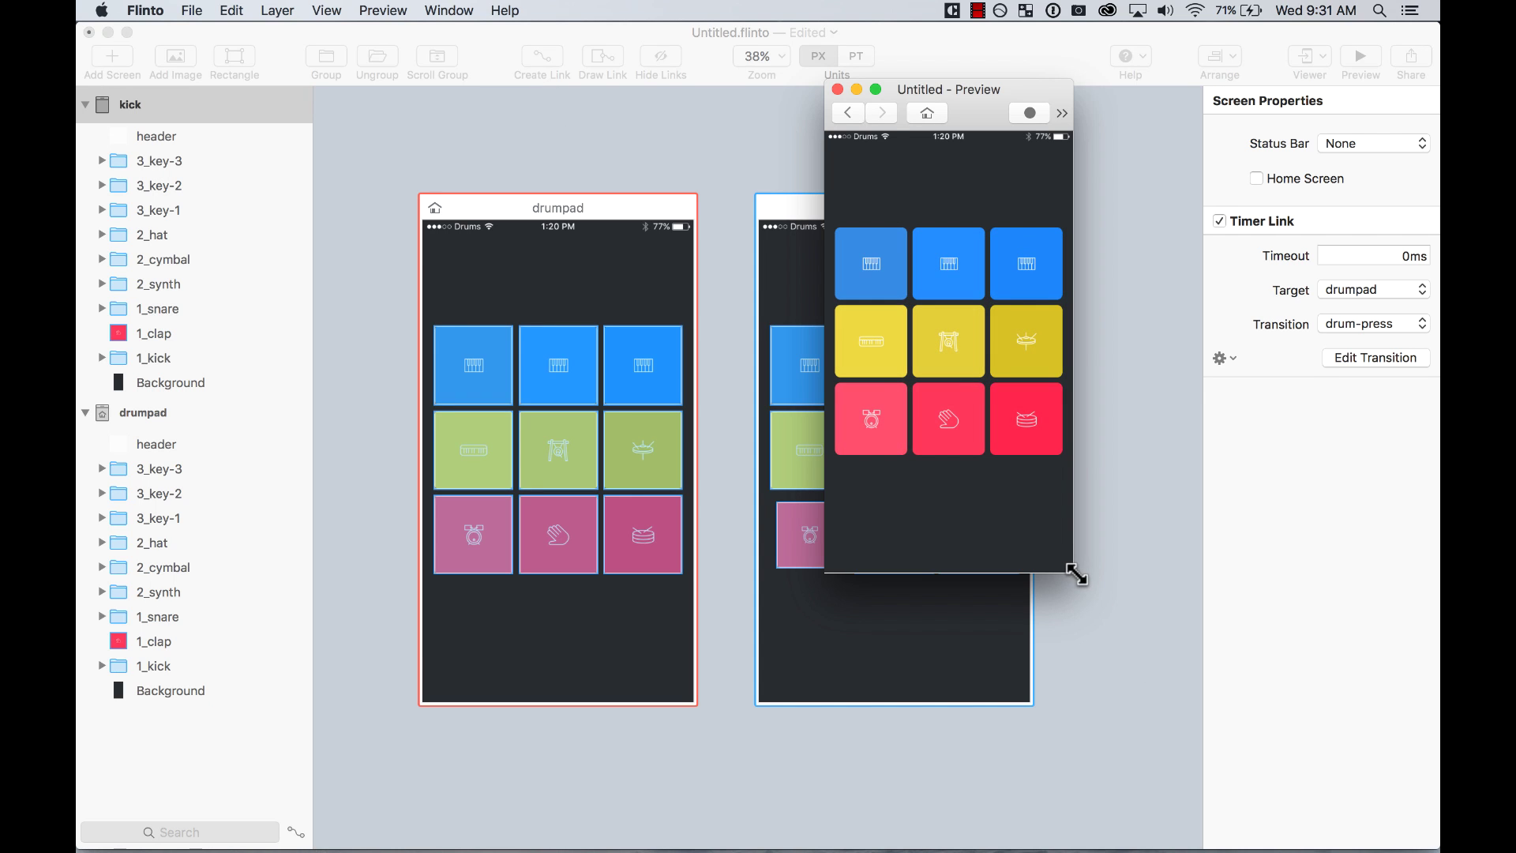
left_click_drag(1077, 575, 1355, 826)
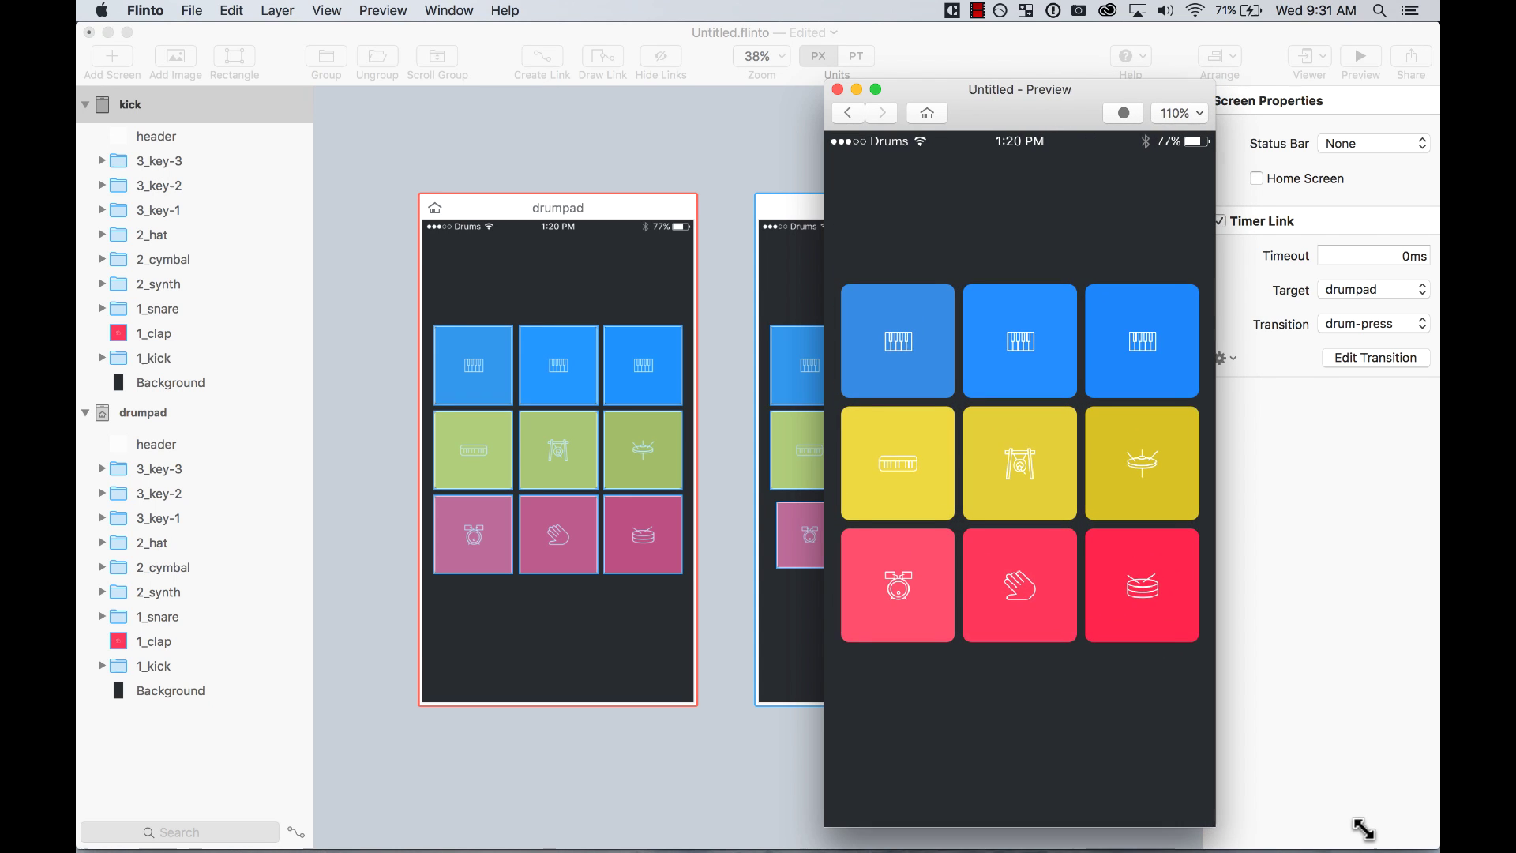
left_click(913, 597)
left_click(913, 596)
left_click(914, 596)
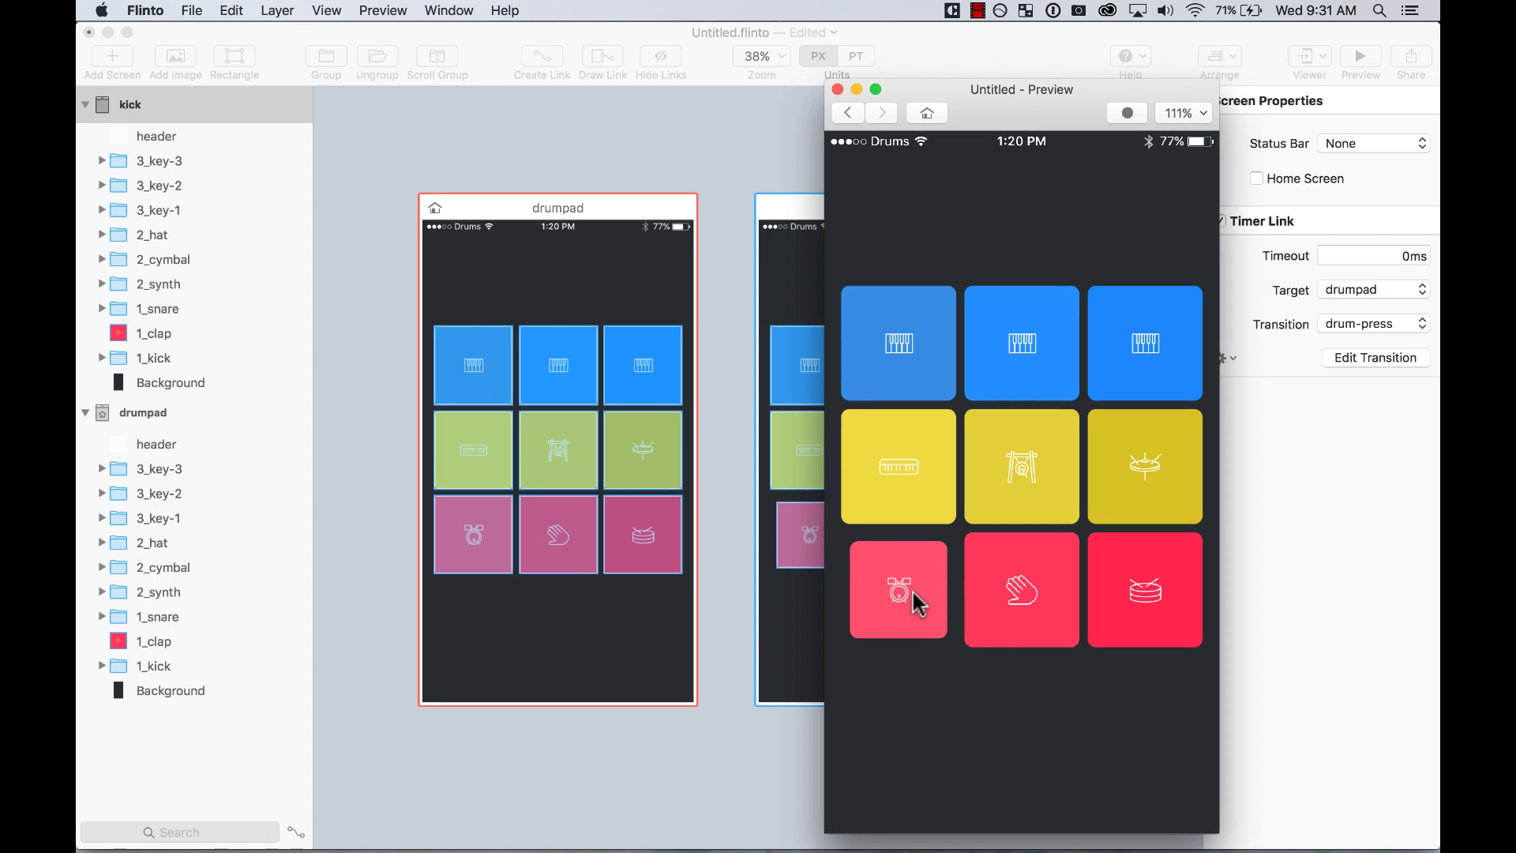
left_click(914, 596)
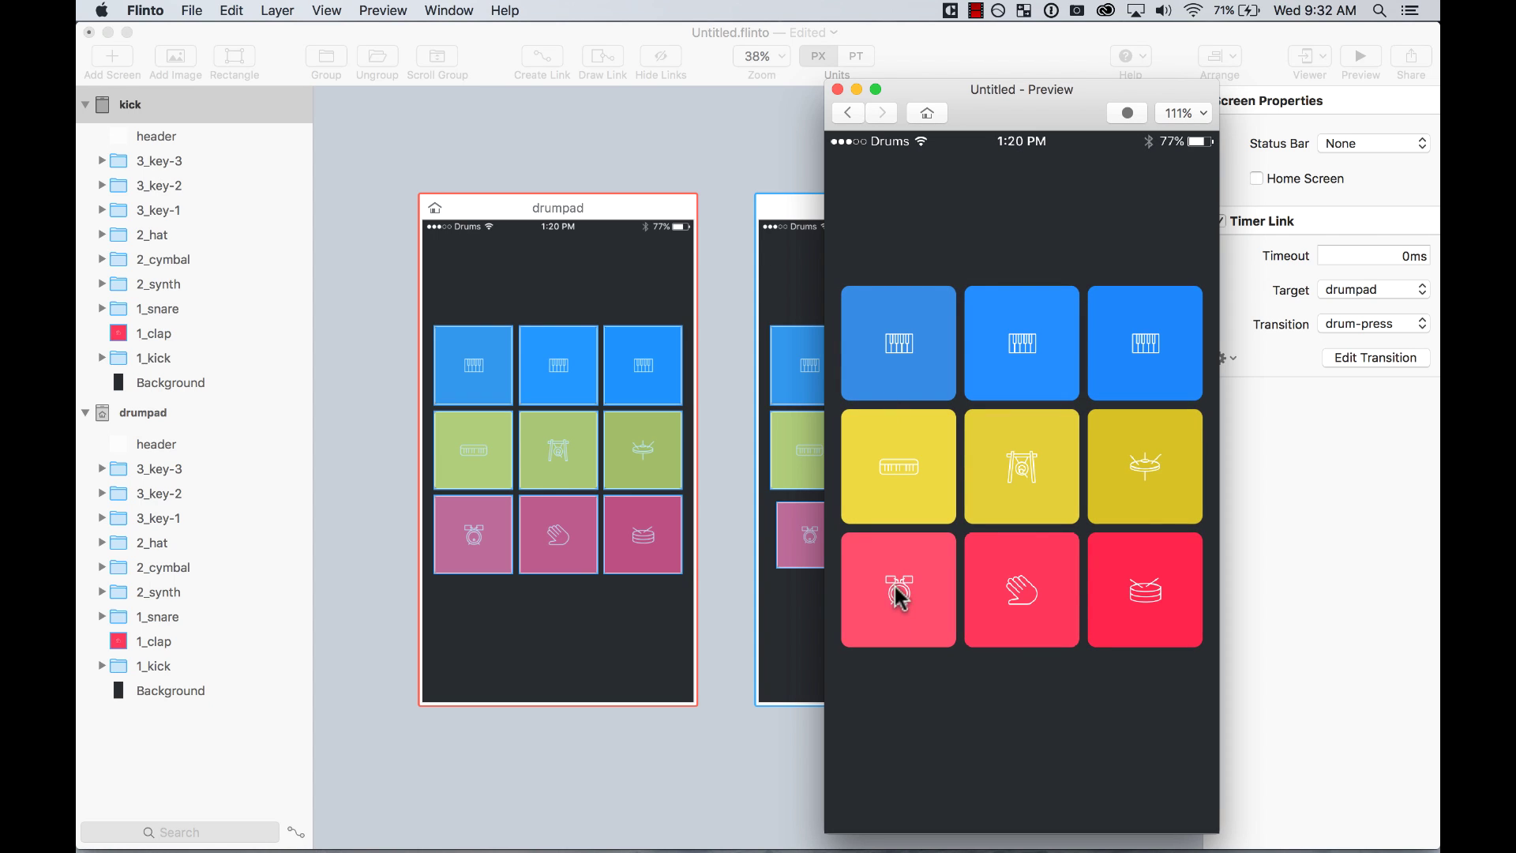
left_click(902, 597)
left_click(838, 90)
Step: Duplicate the kick screen and place the copy directly beside the original, on the side away from drumpad
left_click(760, 167)
key("super+minus")
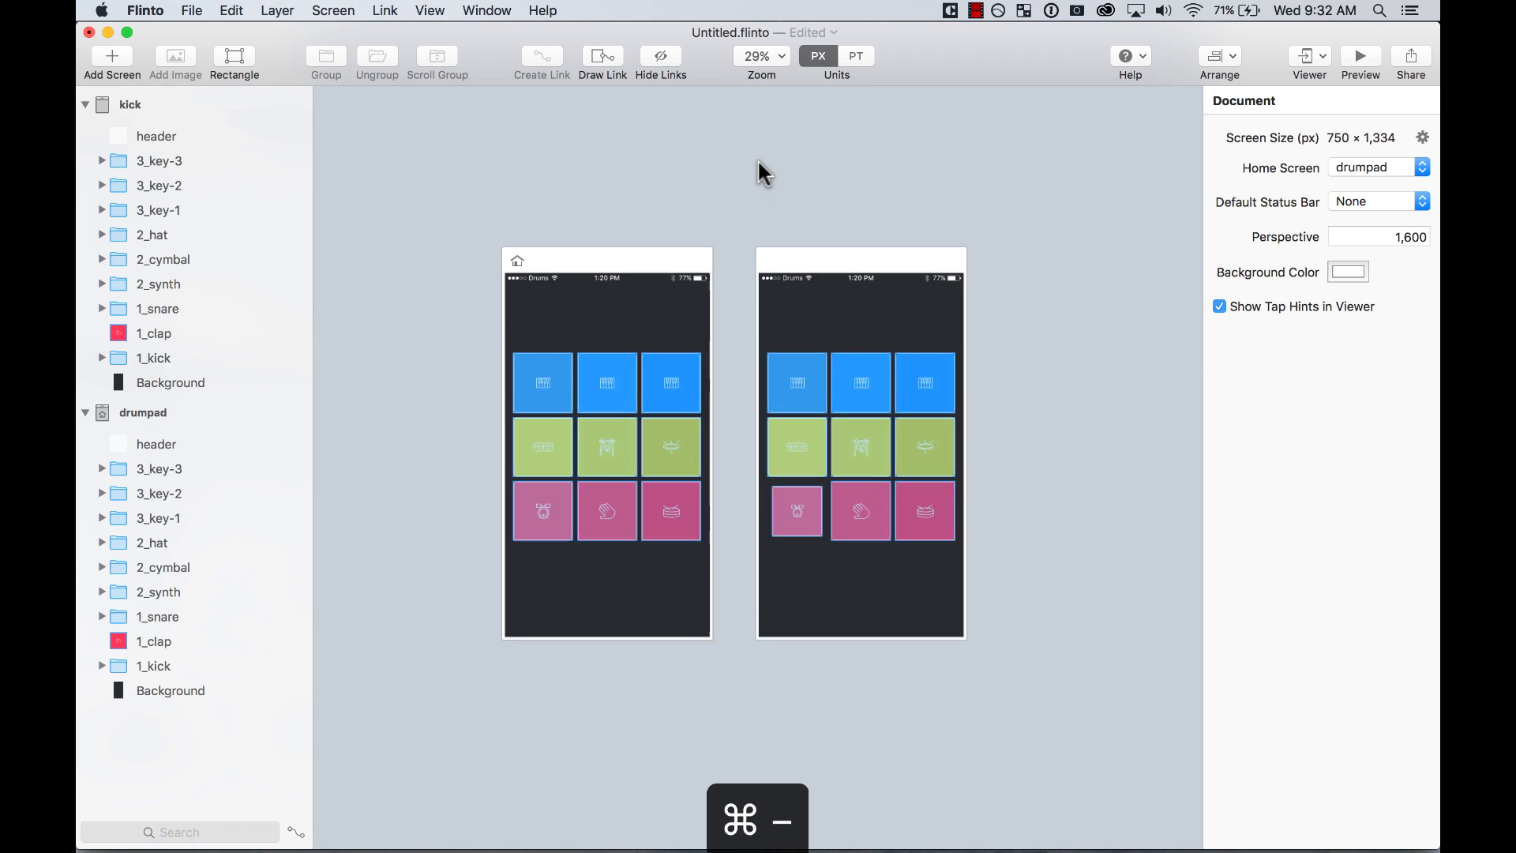
left_click(821, 286)
scroll(822, 288, "right", 5)
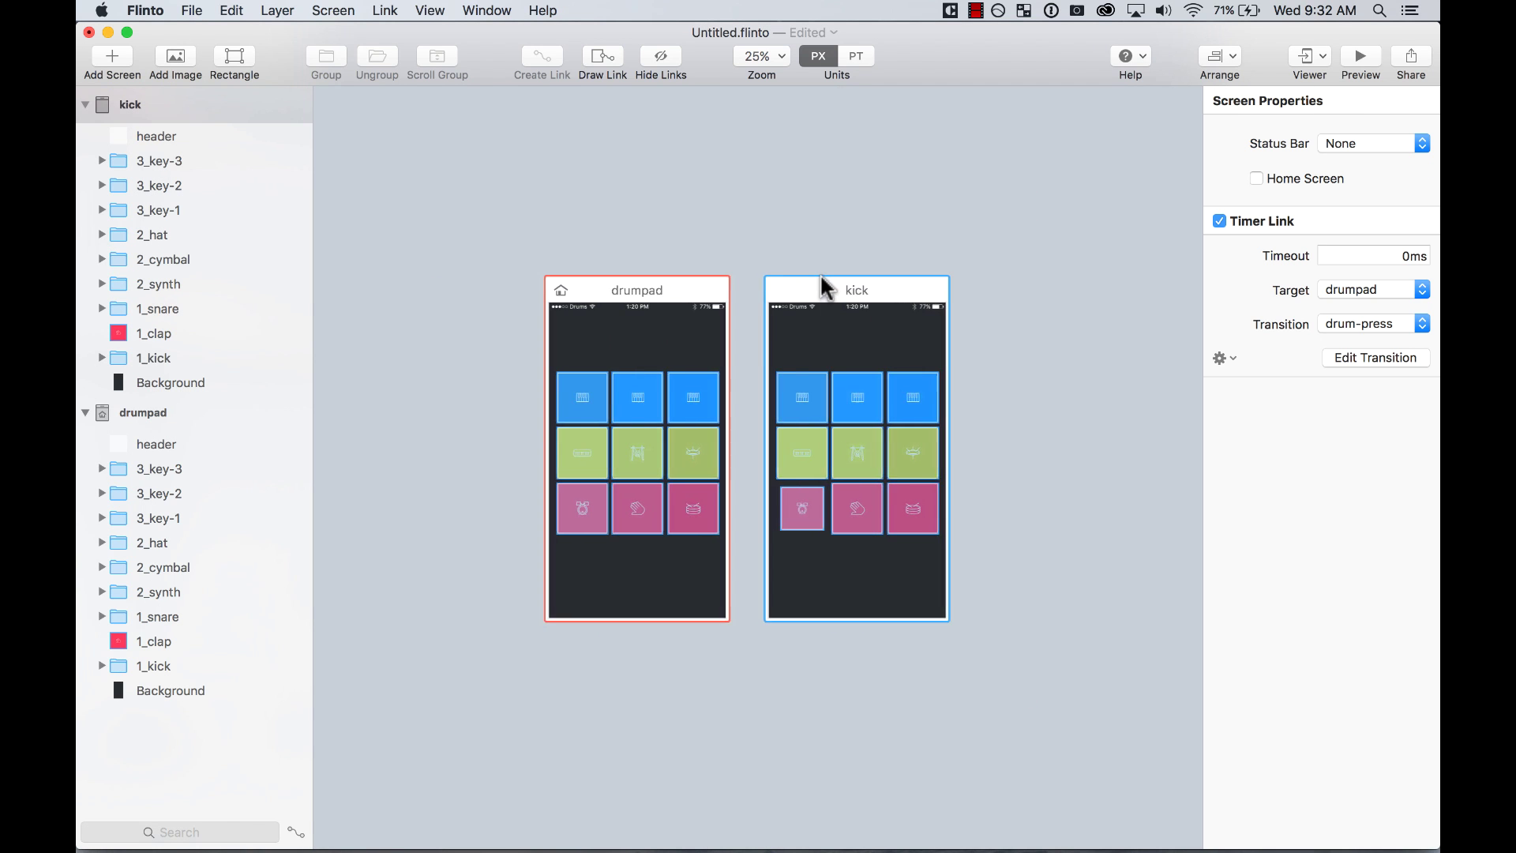
left_click(675, 292)
scroll(675, 292, "right", 5)
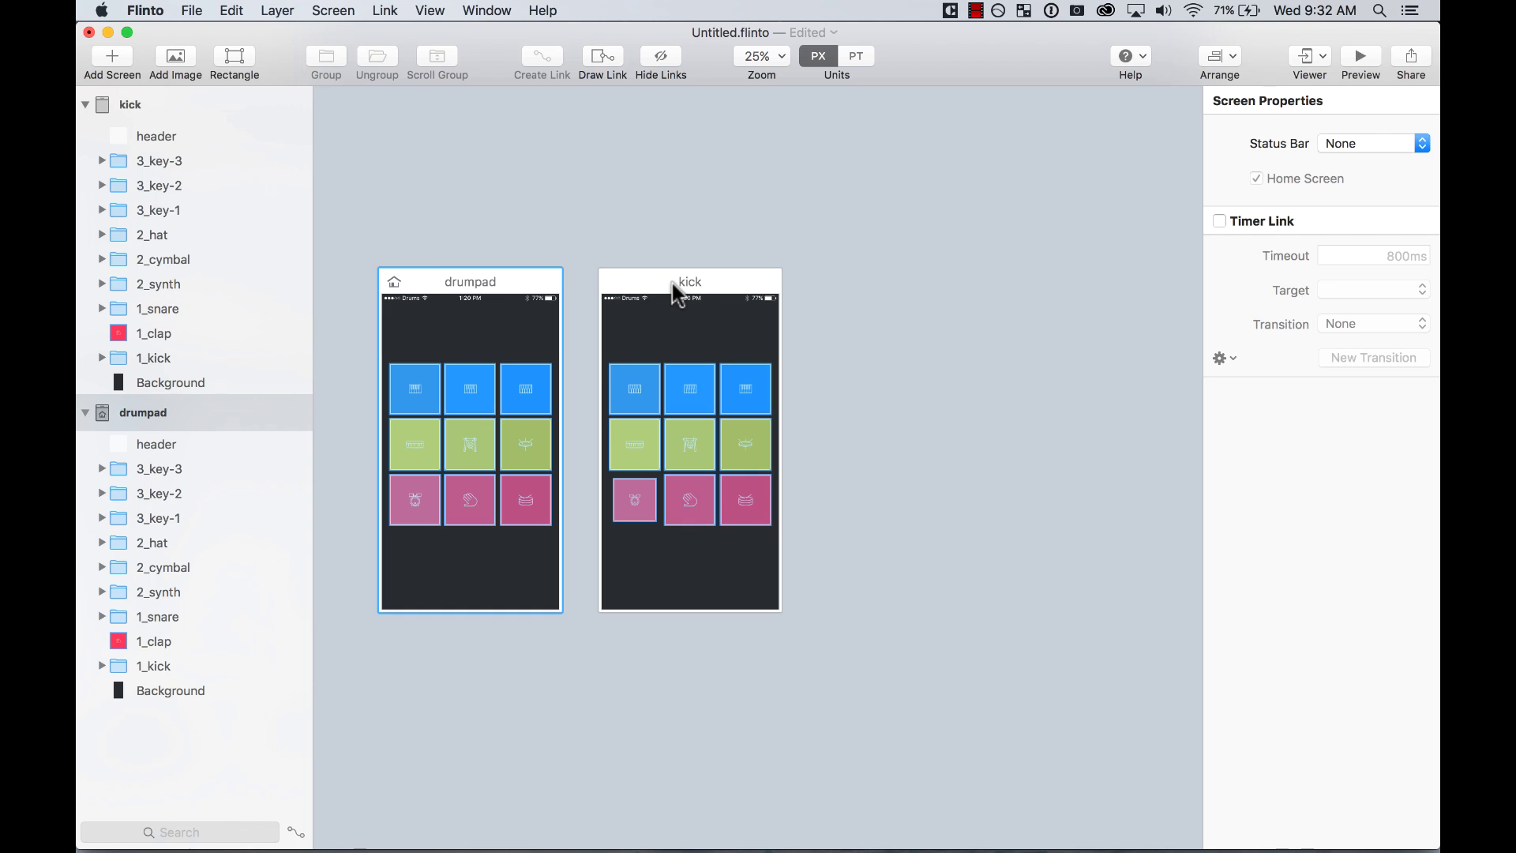
left_click(714, 292)
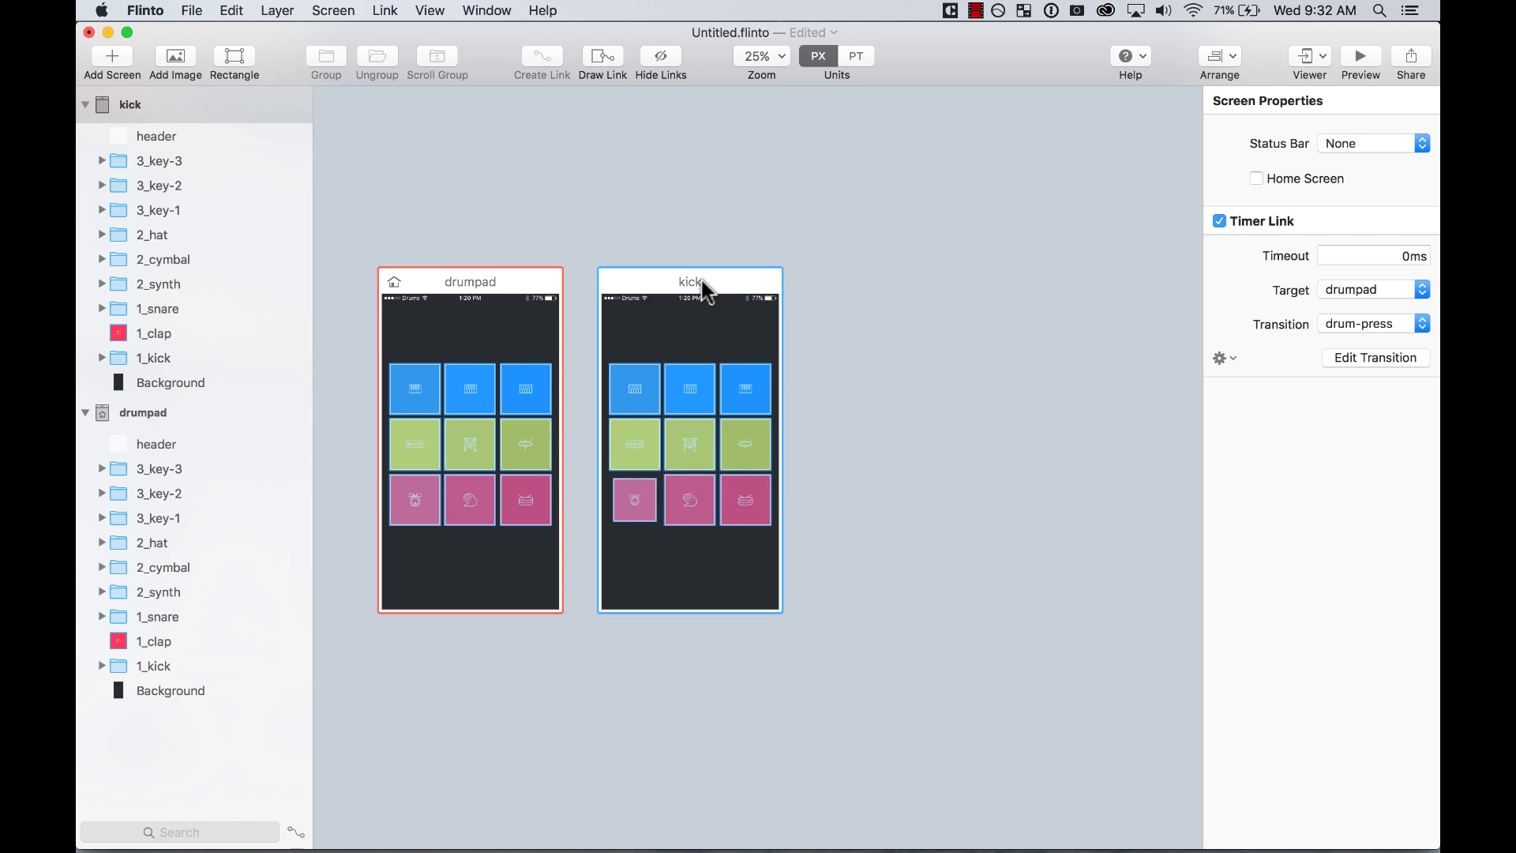
left_click_drag(707, 292, 900, 308)
left_click(861, 718)
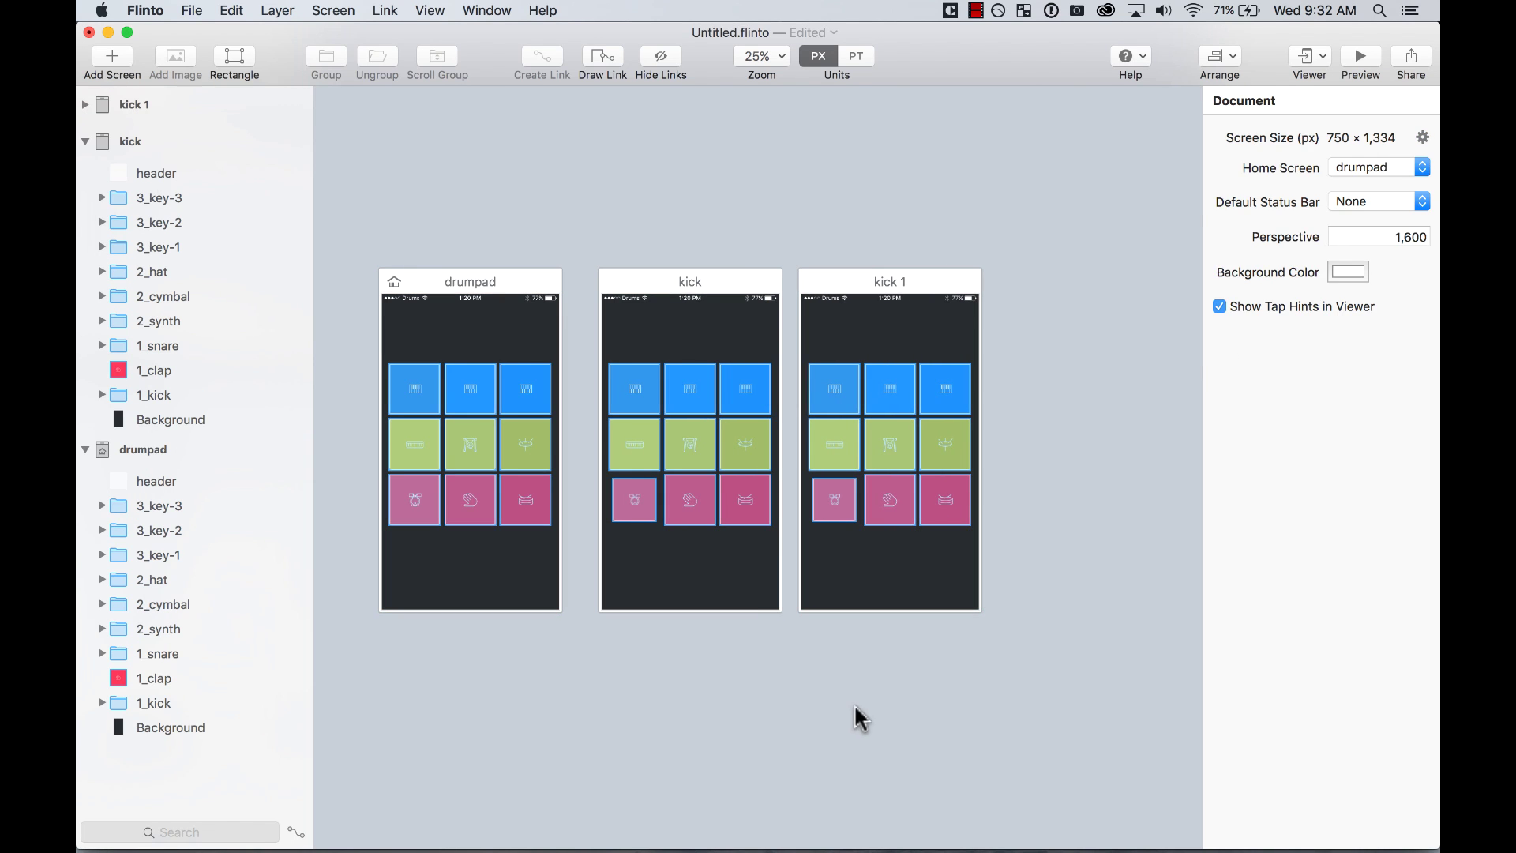
Step: On the duplicated kick screen, set the shrunken kick tile's width to 218, matching the clap tile
left_click(898, 510)
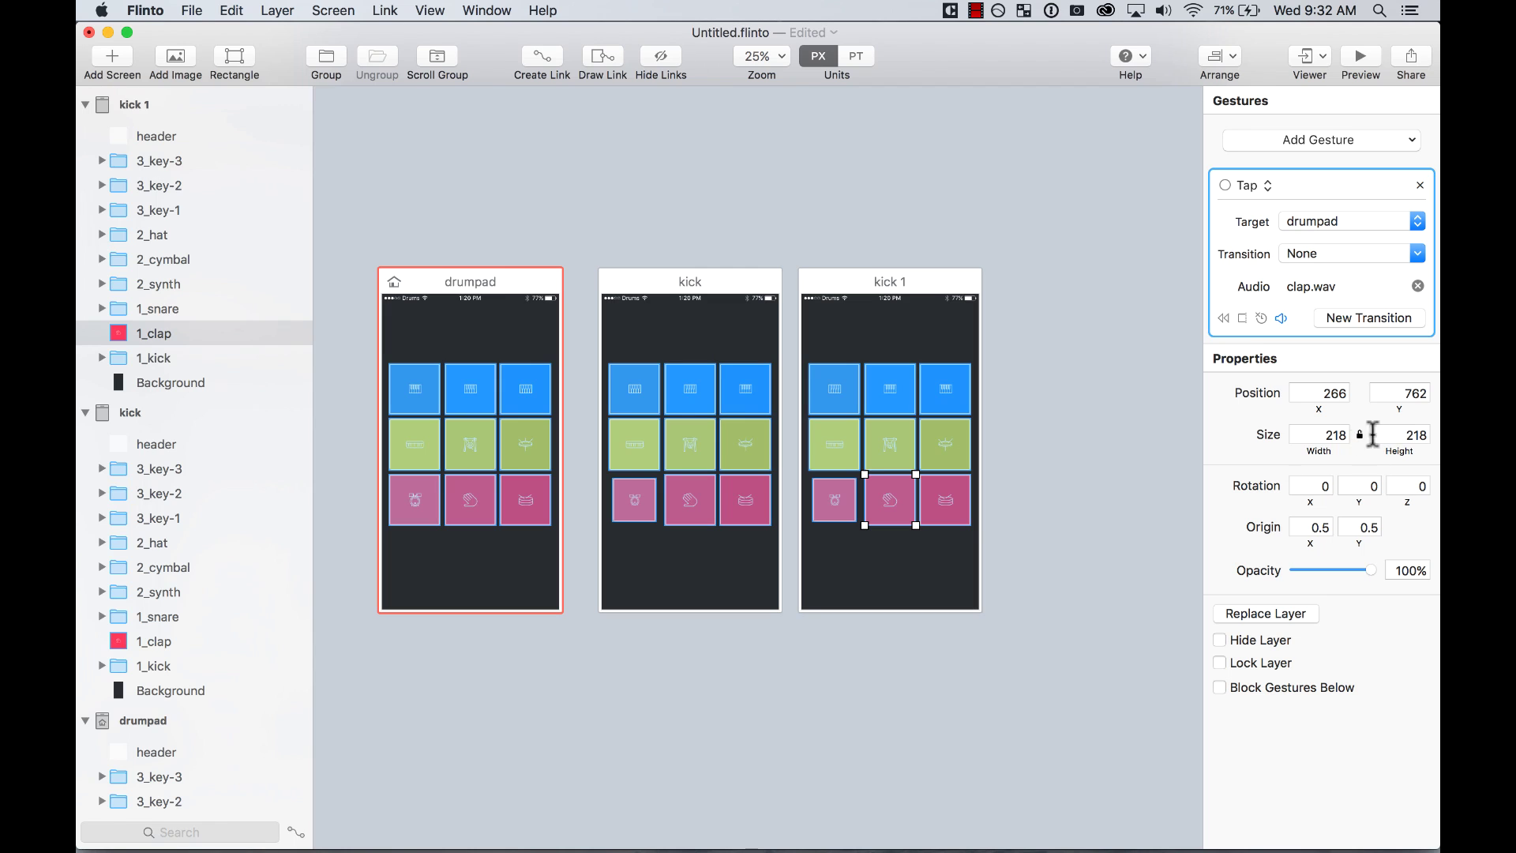
left_click(835, 505)
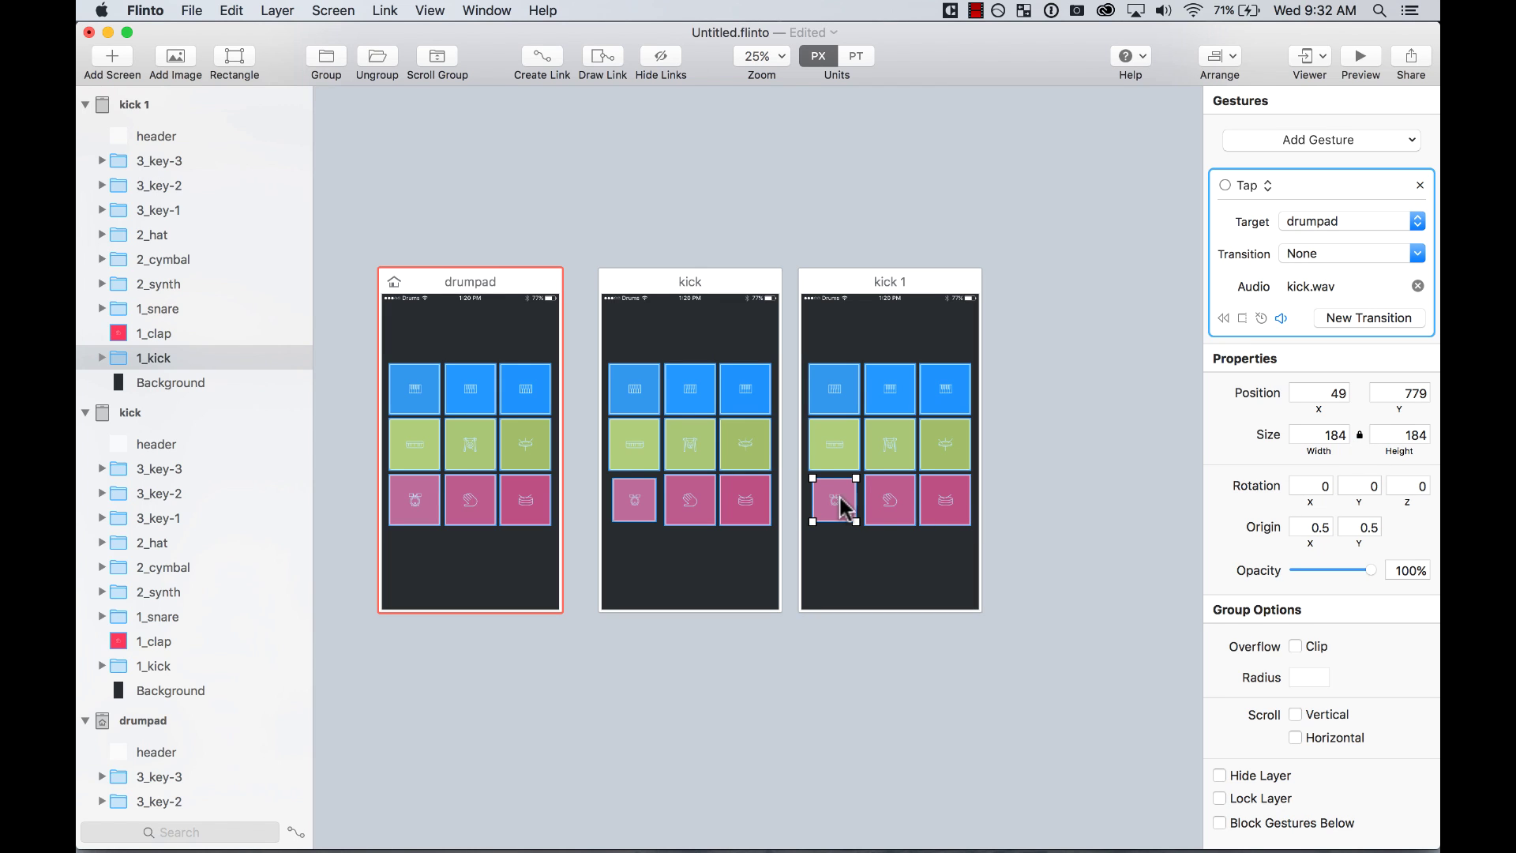
left_click(899, 505)
left_click(834, 501)
left_click(1322, 434)
type("210")
key("Return")
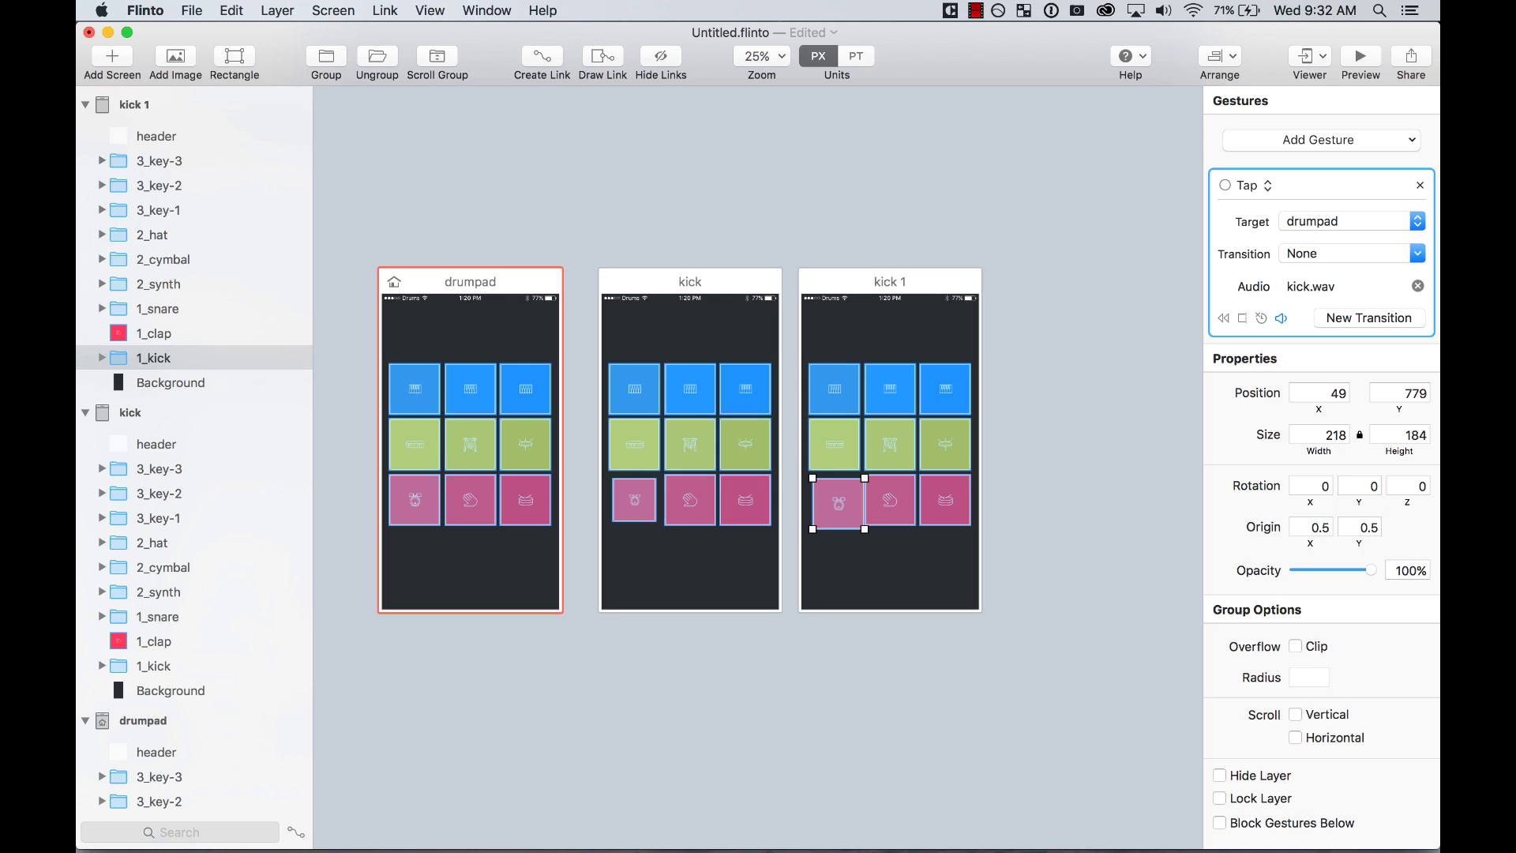
Step: Set the duplicated screen's kick tile height to 218 and place it at X 33, Y 763
left_click(1139, 434)
left_click_drag(804, 439, 977, 652)
left_click(828, 503)
left_click_drag(585, 247, 585, 247)
key("super+minus")
key("super+minus")
key("super+minus")
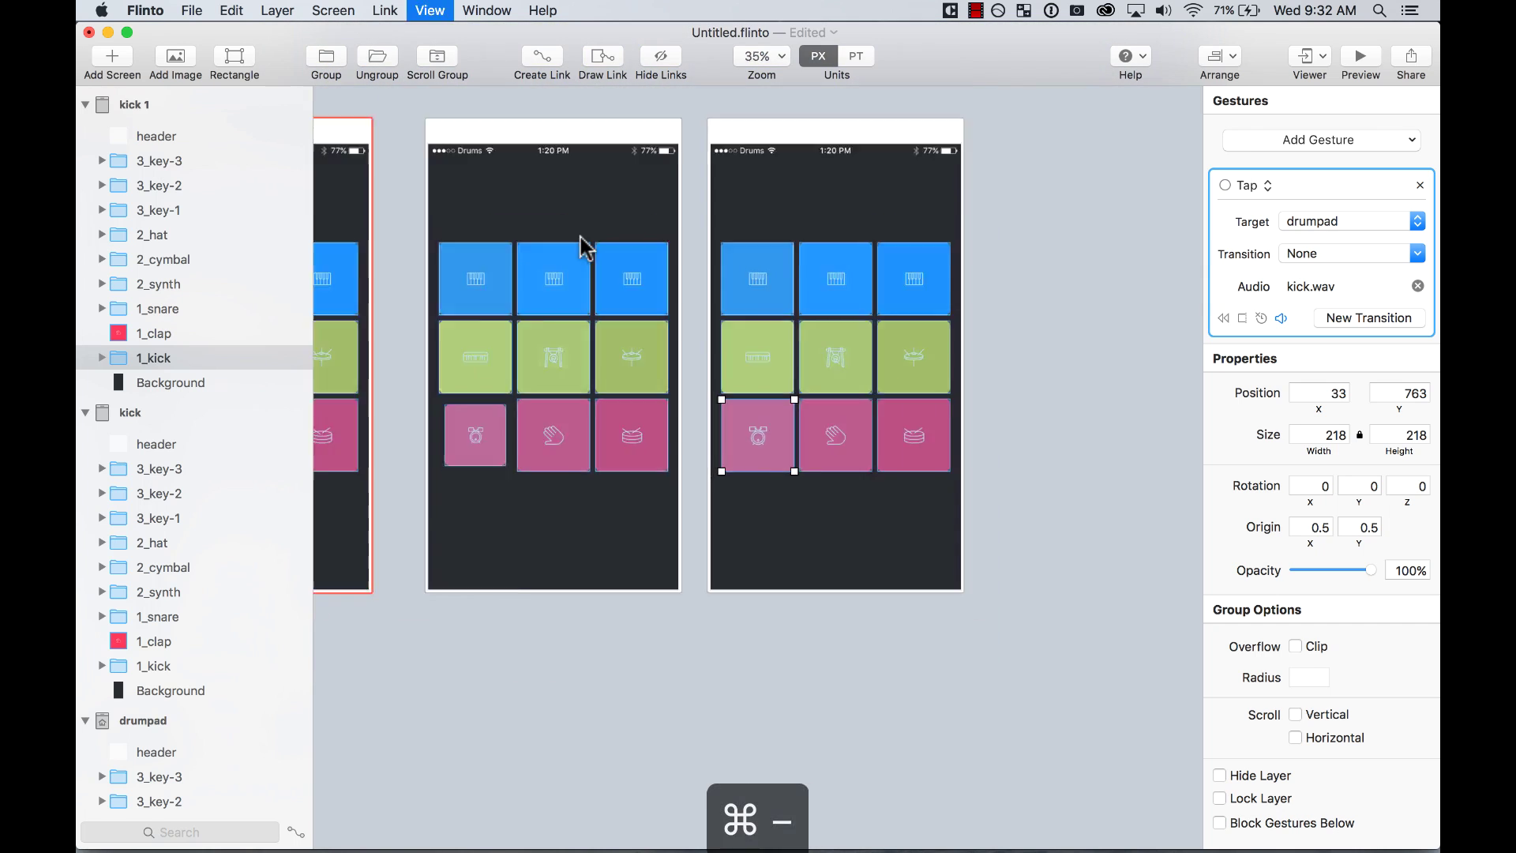
left_click_drag(487, 206, 951, 610)
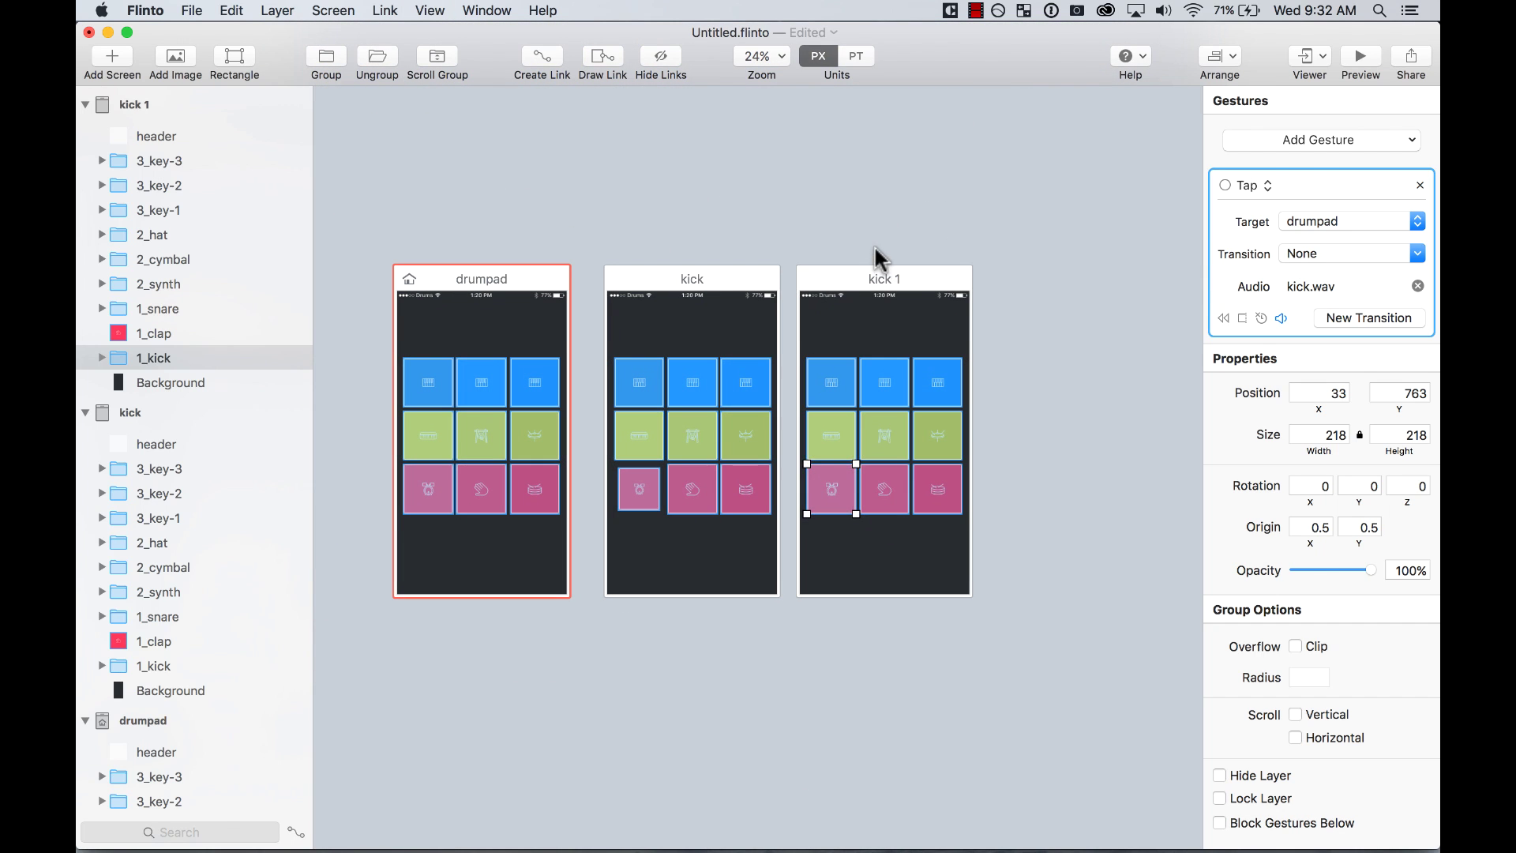
Step: Rename the duplicated kick screen as clap
left_click(884, 280)
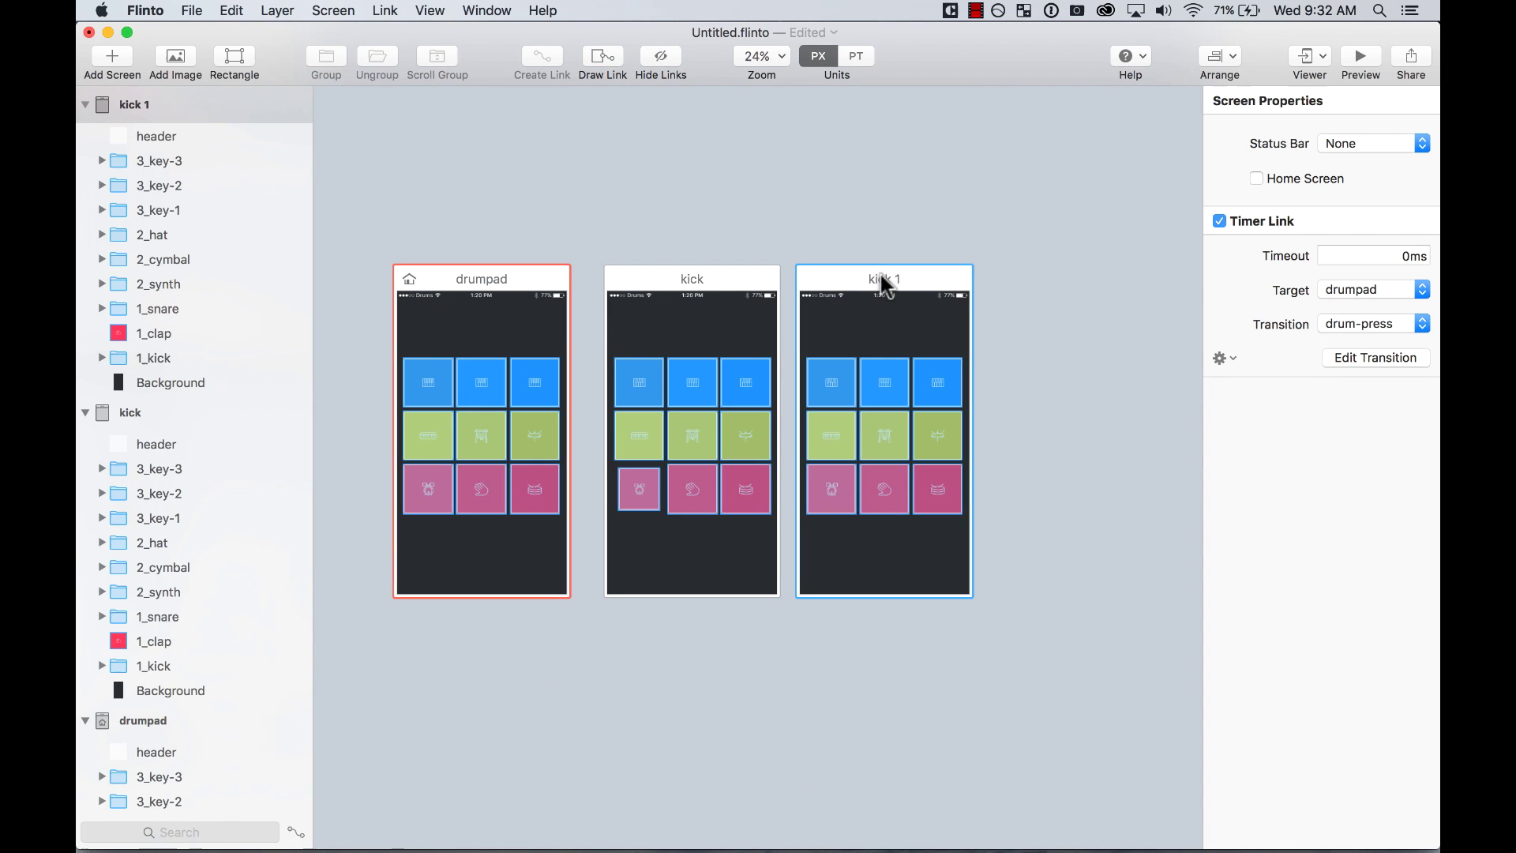
double_click(124, 104)
type("clap")
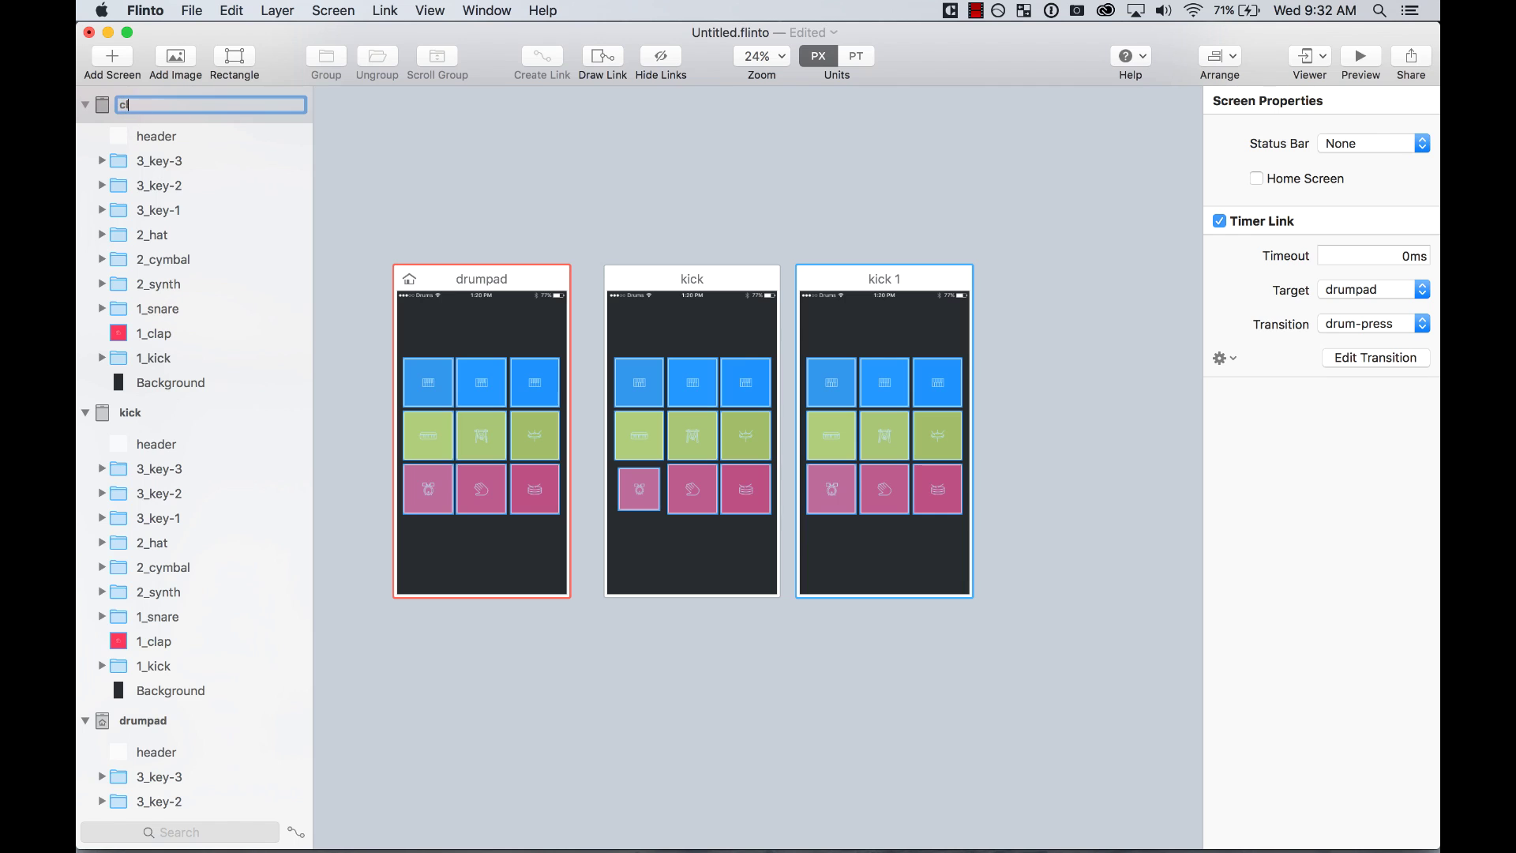
key("Return")
left_click(957, 142)
Step: Duplicate the clap screen and rename the copy as snare
left_click(884, 282)
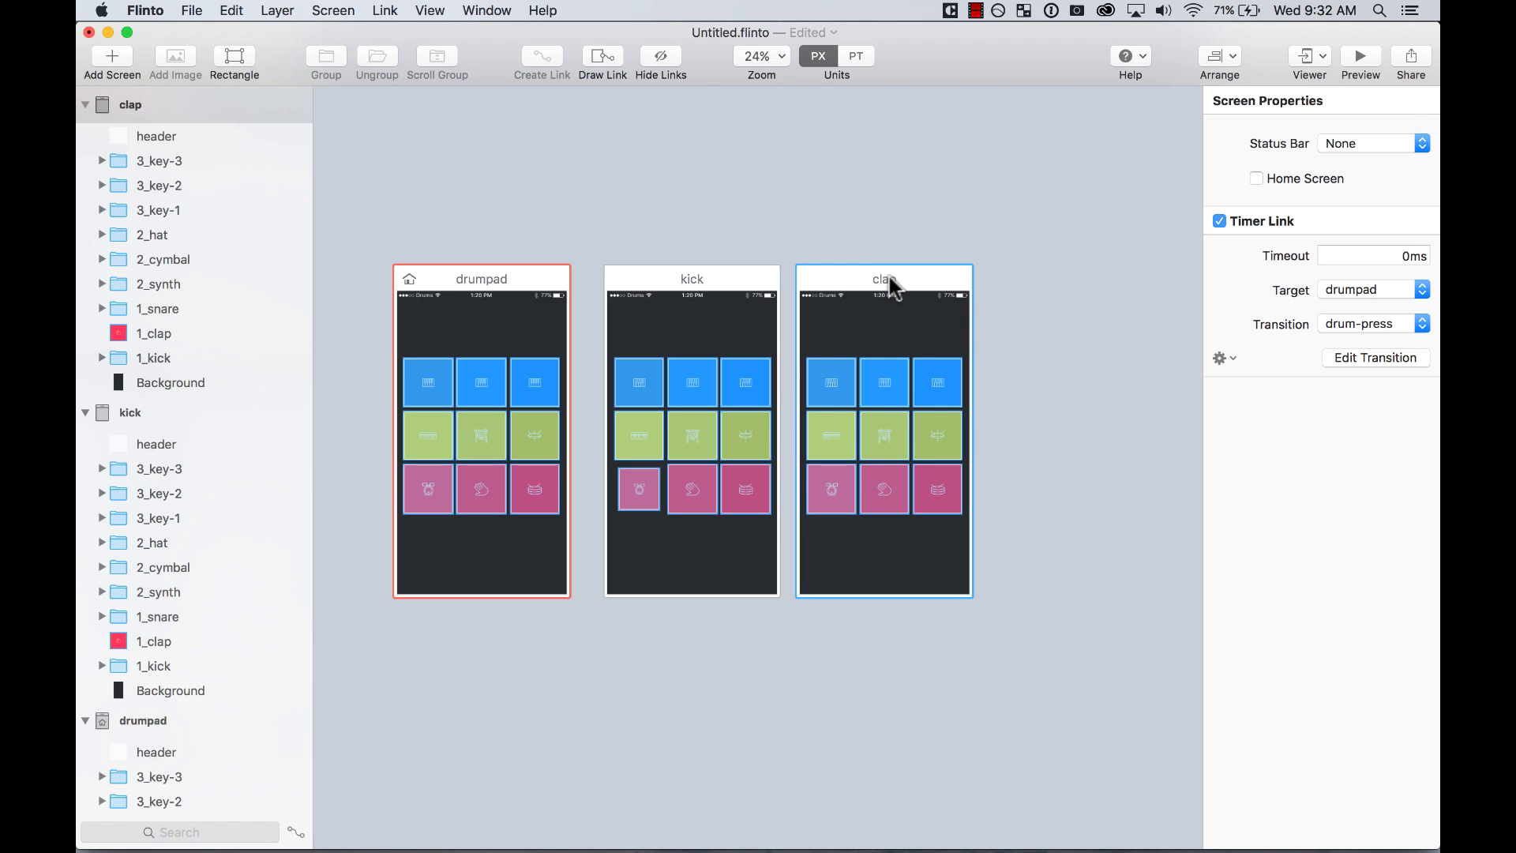
key("super+d")
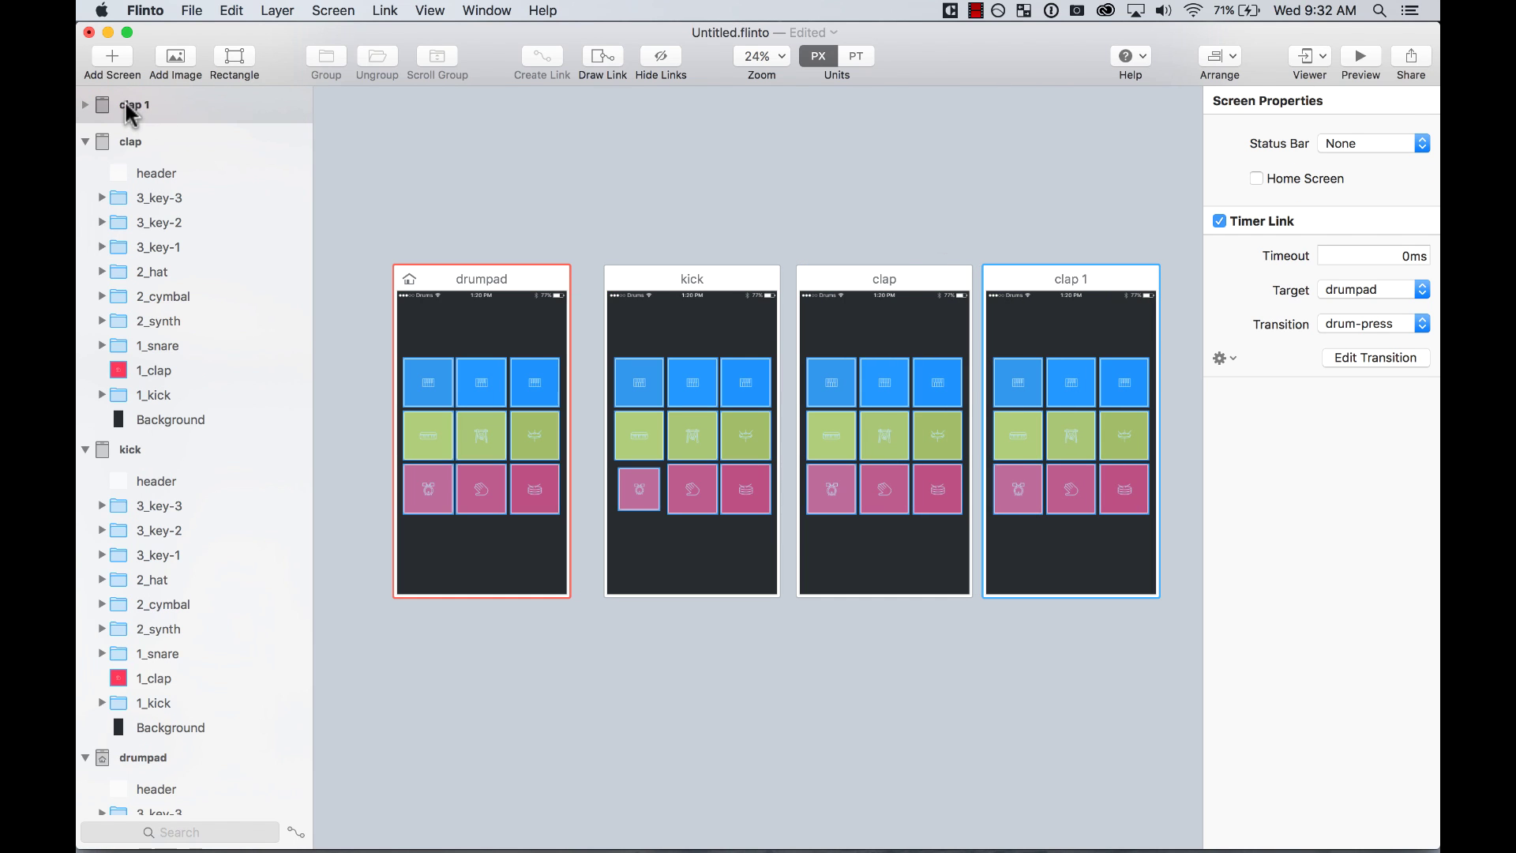
double_click(127, 106)
type("snare")
key("Return")
key("super+minus")
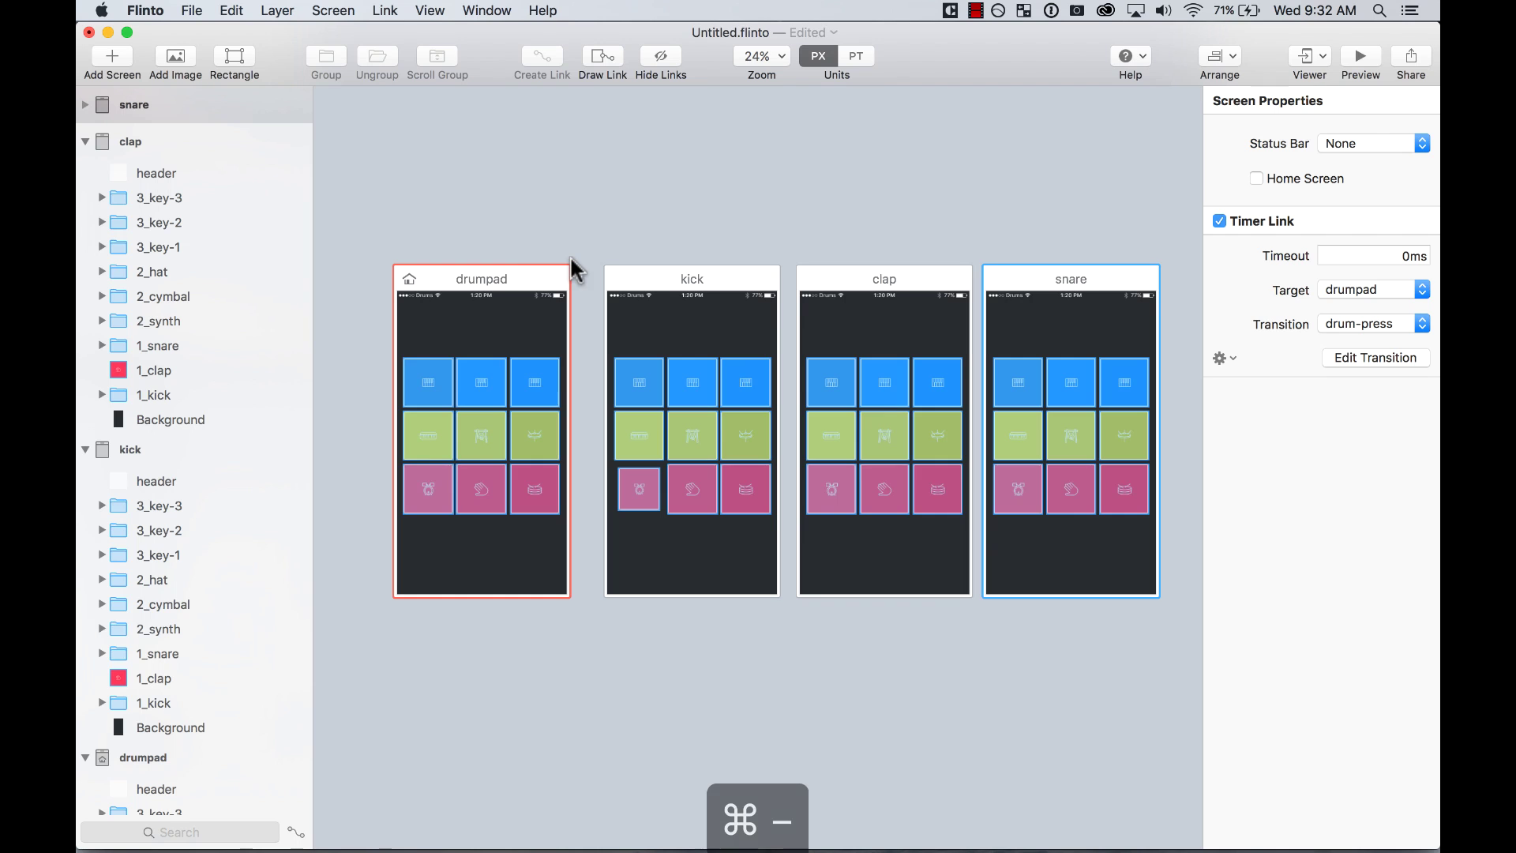
left_click(686, 341, "shift")
left_click(581, 348, "shift")
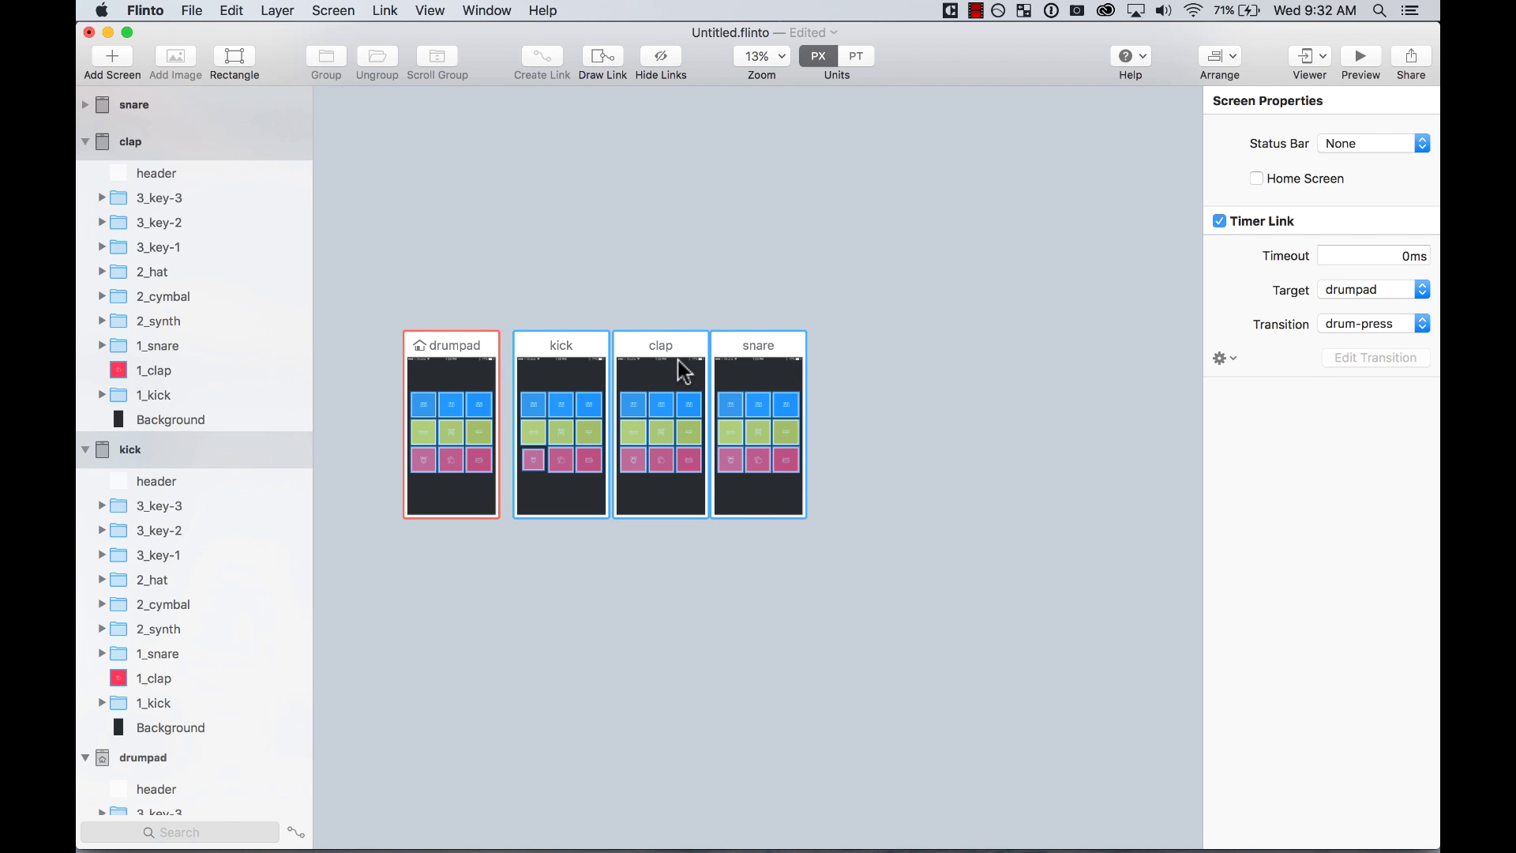
left_click_drag(672, 348, 672, 148)
key("super+z")
key("super+z")
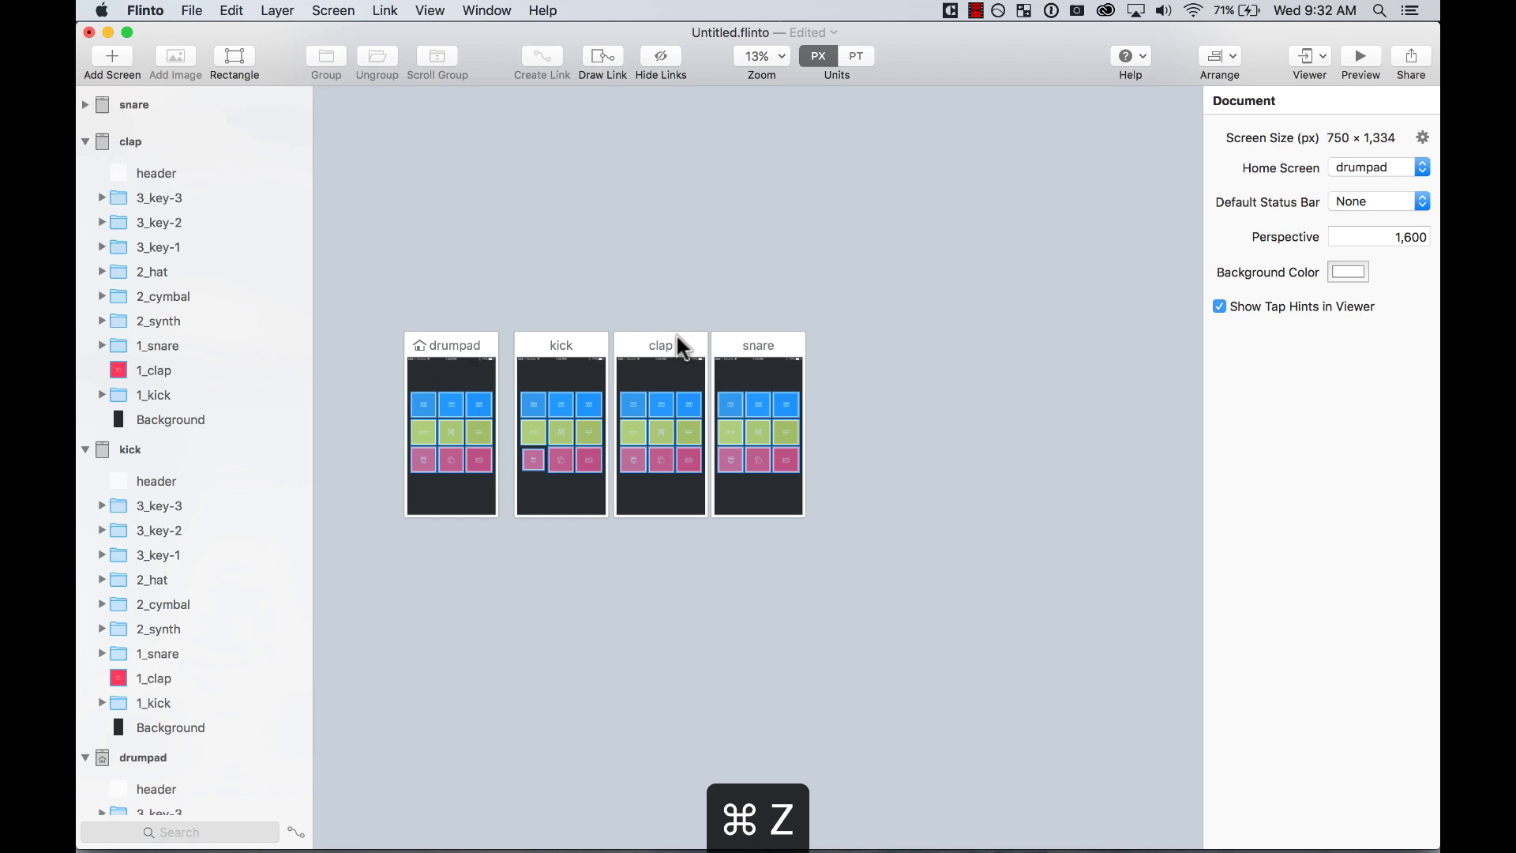
Step: Duplicate clap and snare screens into a row of three above kick, clap and snare, and move drumpad up beside that row
left_click_drag(756, 355, 590, 147)
left_click(880, 148)
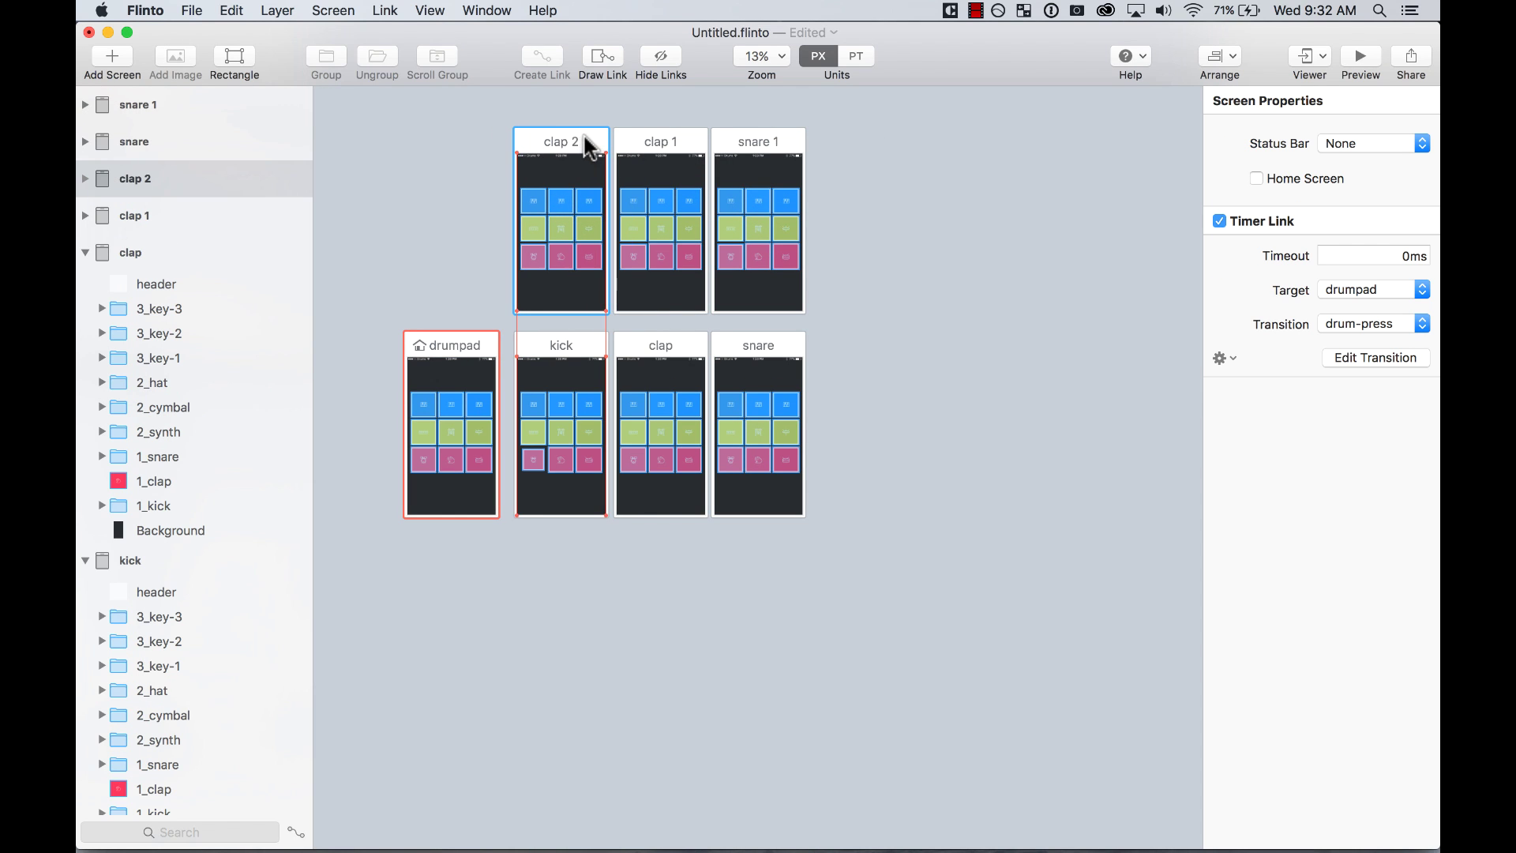
key("super+equal")
scroll(551, 341, "down", 6)
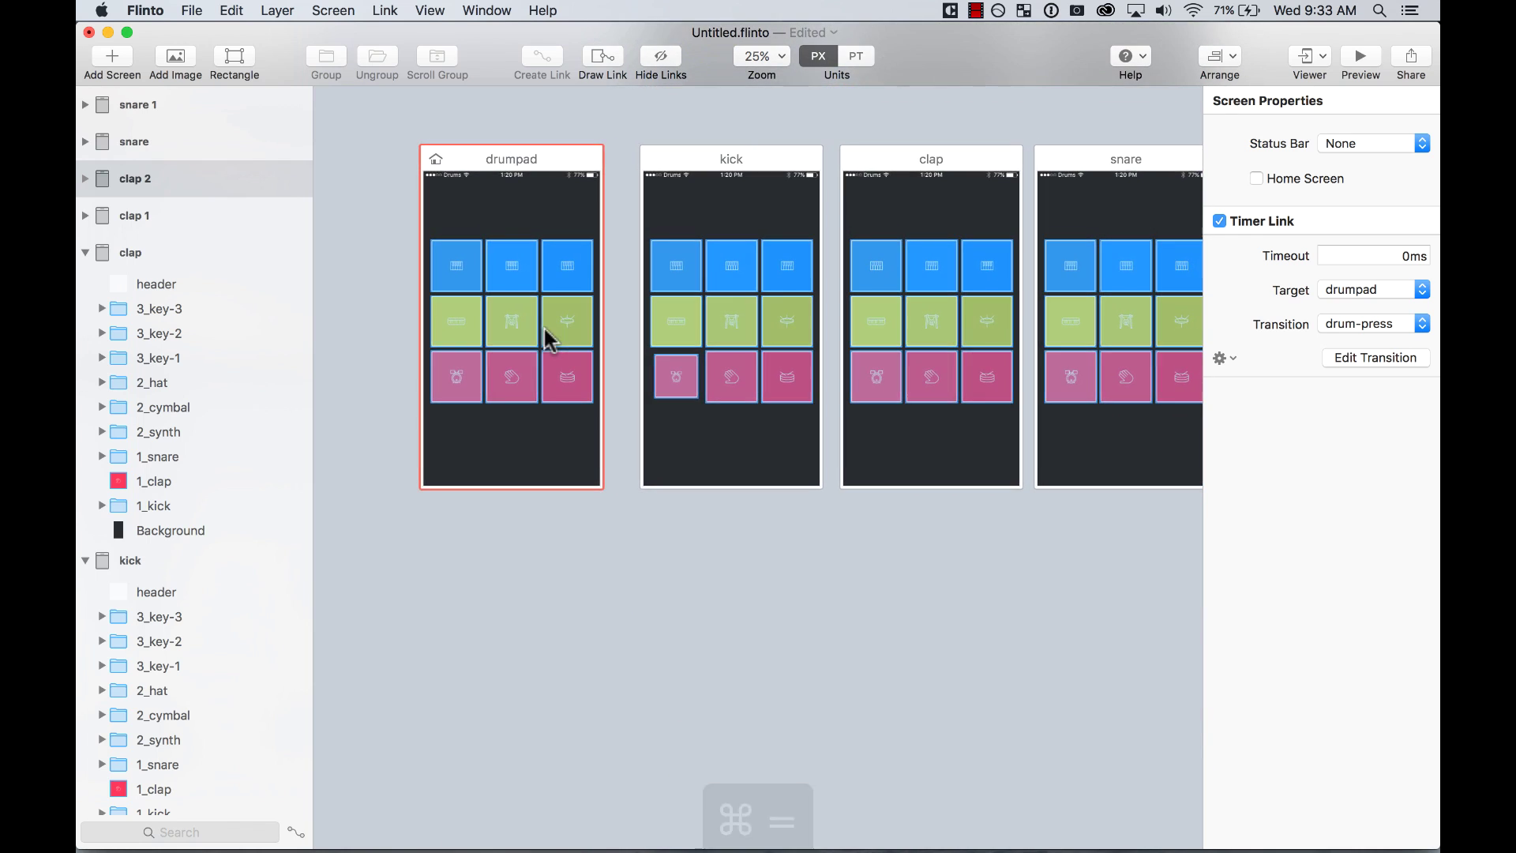
scroll(537, 347, "up", 5)
key("super+minus")
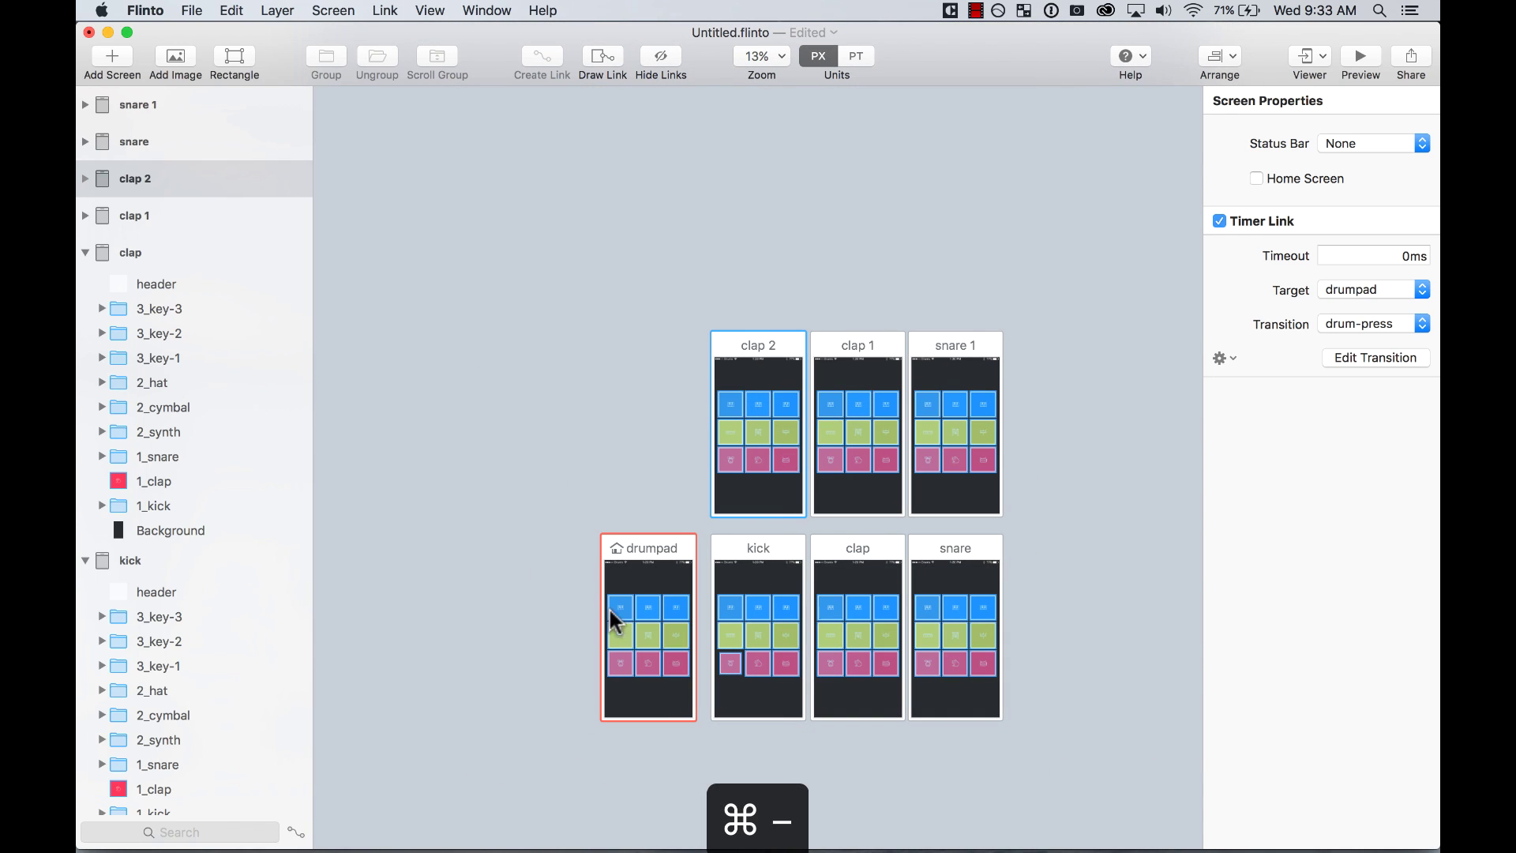
left_click_drag(667, 552, 662, 353)
left_click(715, 316)
Step: Rename the first copied screen in the upper row, next to drumpad, as synth
left_click(758, 352)
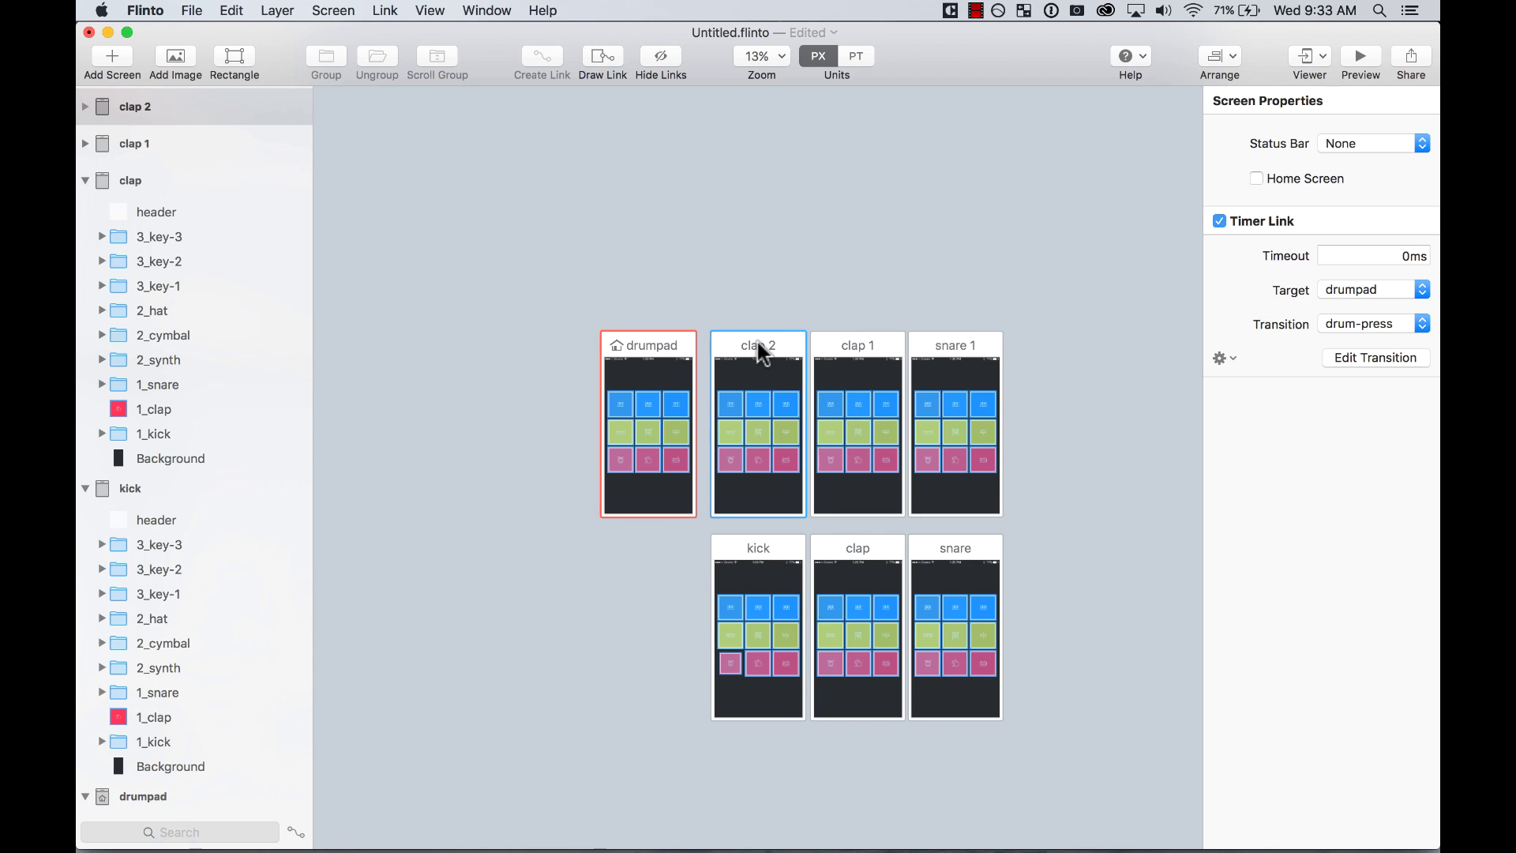
key("super+equal")
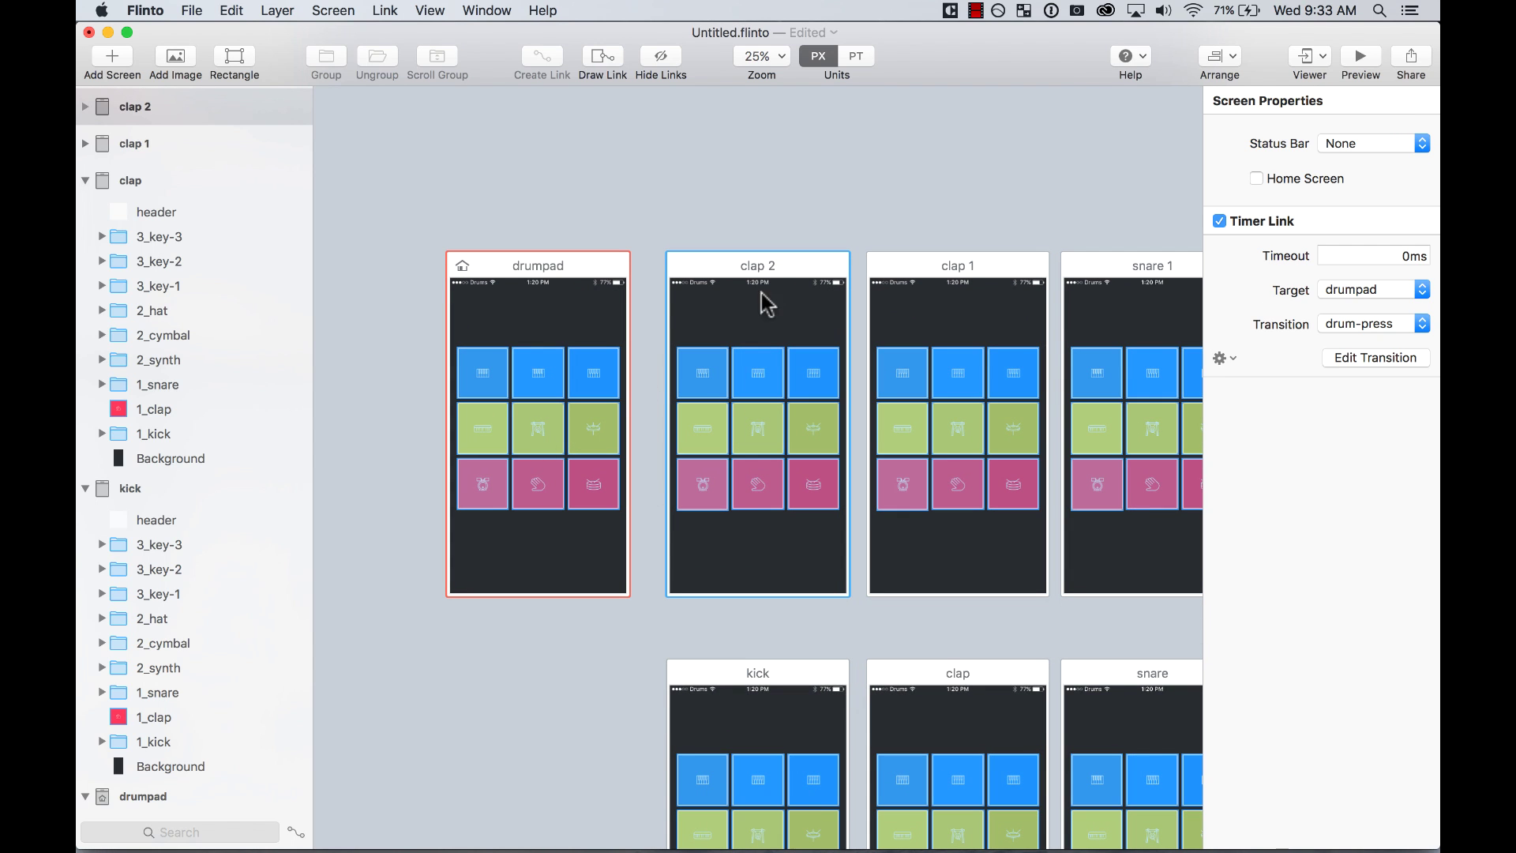
double_click(134, 107)
type("synth")
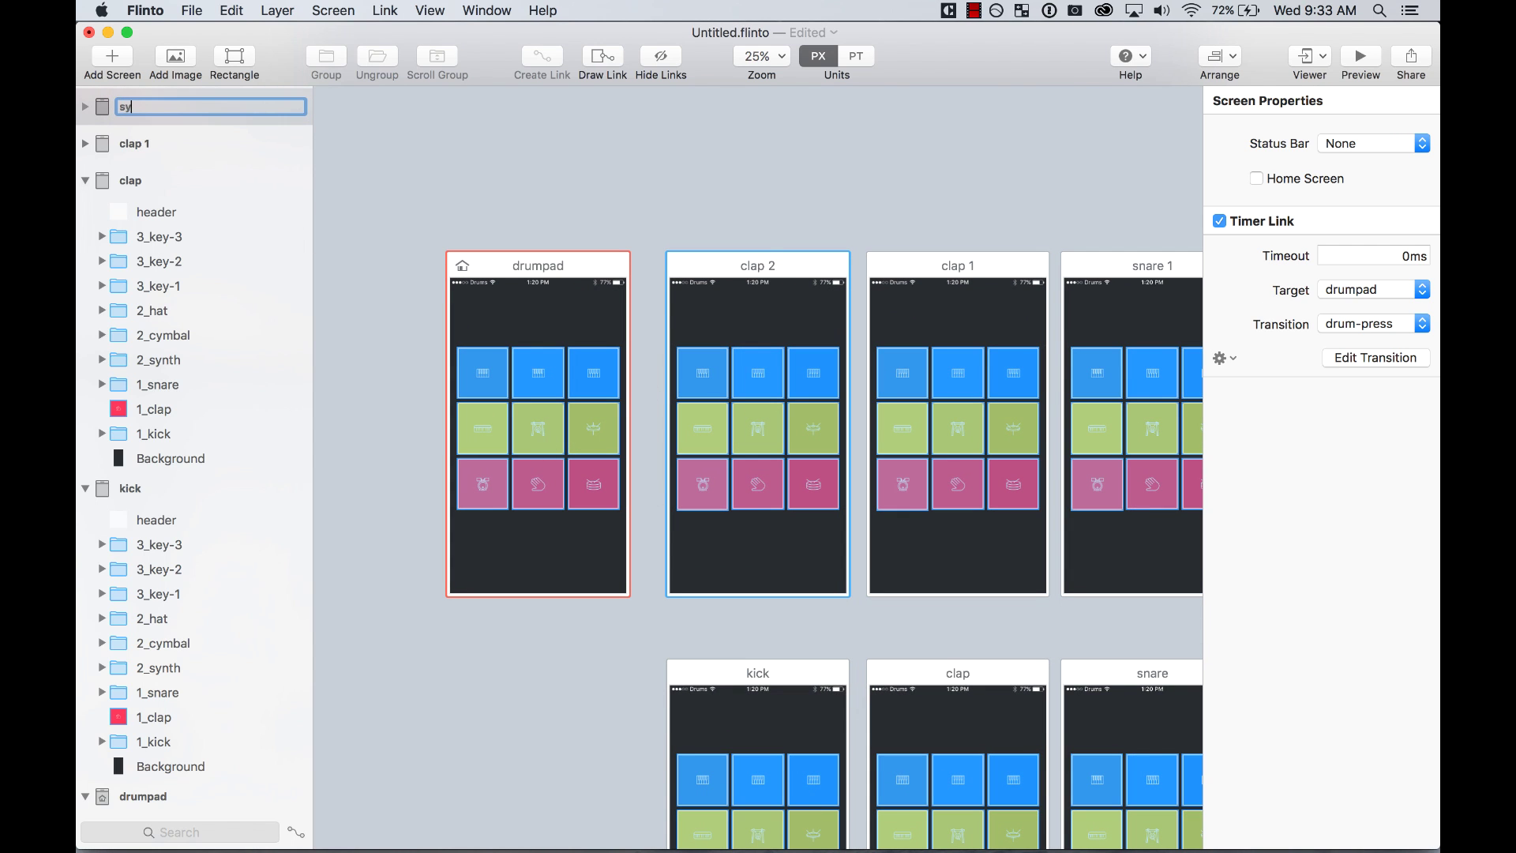
key("Return")
Step: Rename the middle copied screen in the upper row as cymbal
left_click(988, 274)
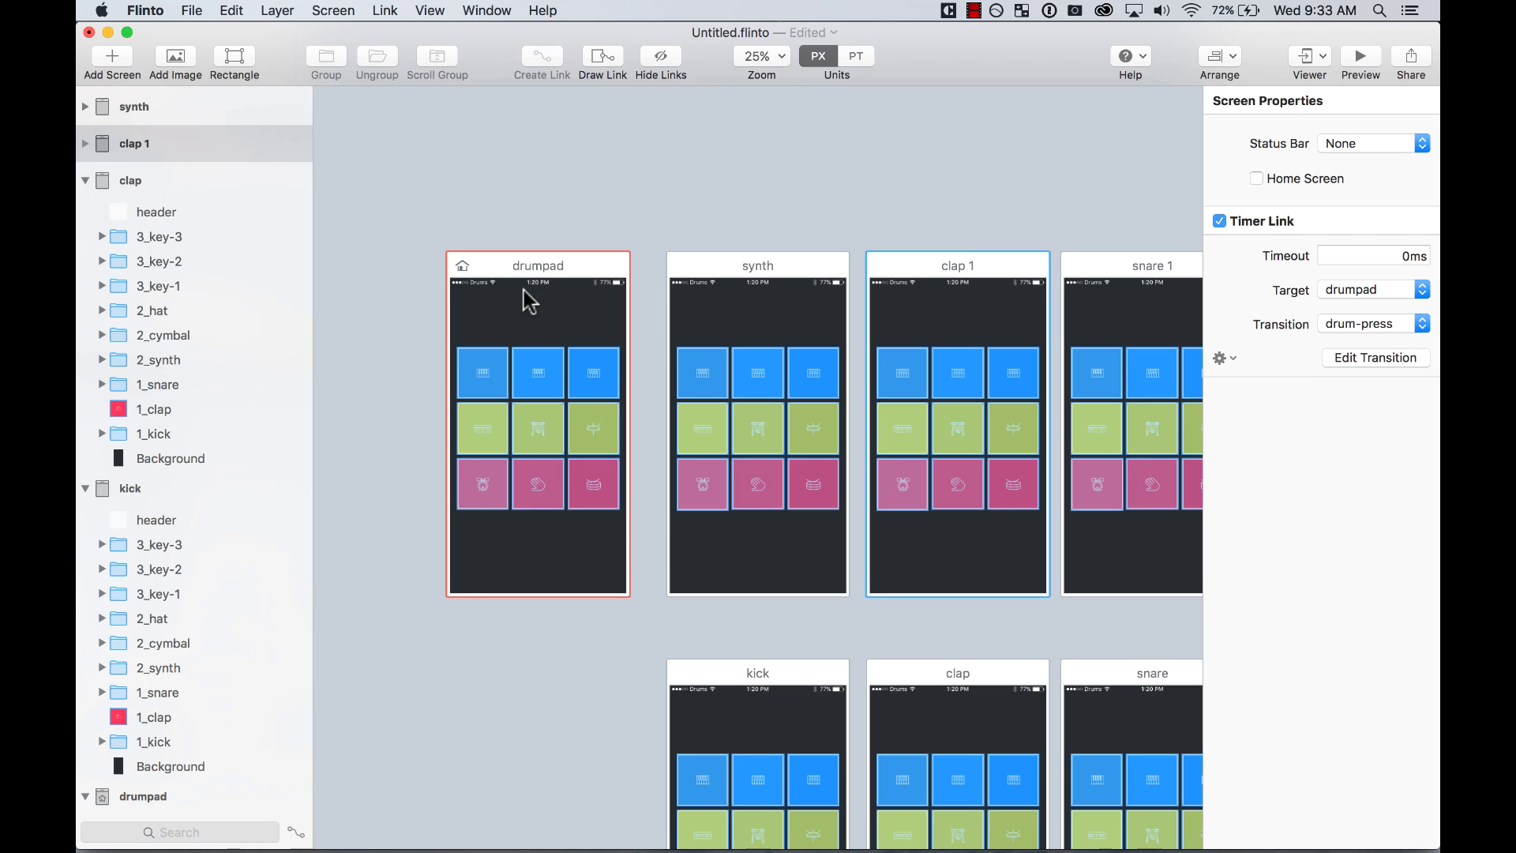
double_click(132, 145)
type("cym")
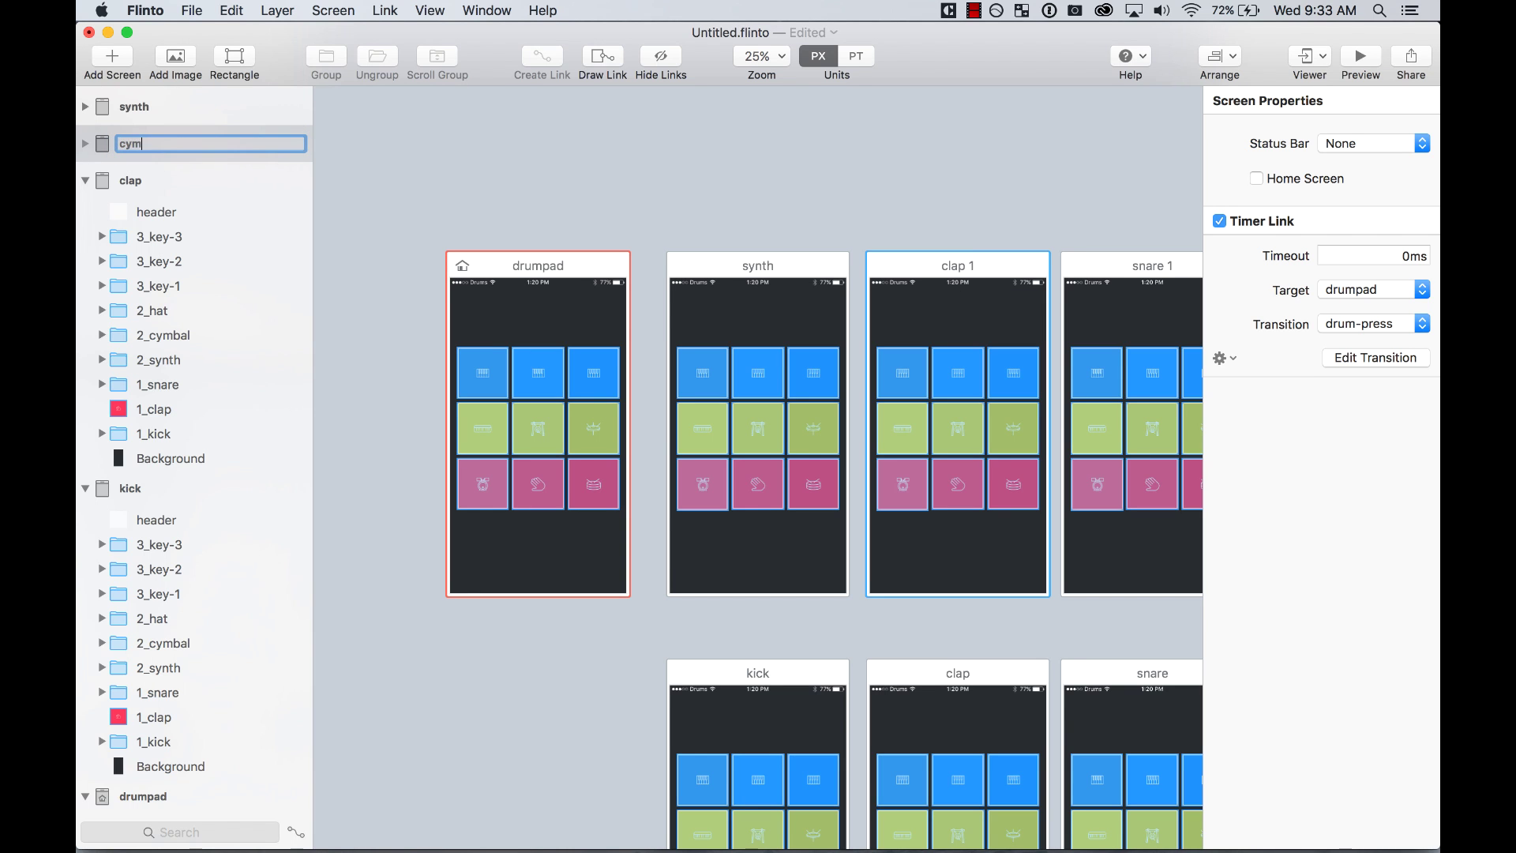
type("bal")
key("Return")
Step: Rename the last copied screen in the row beside drumpad as hat
left_click(1137, 262)
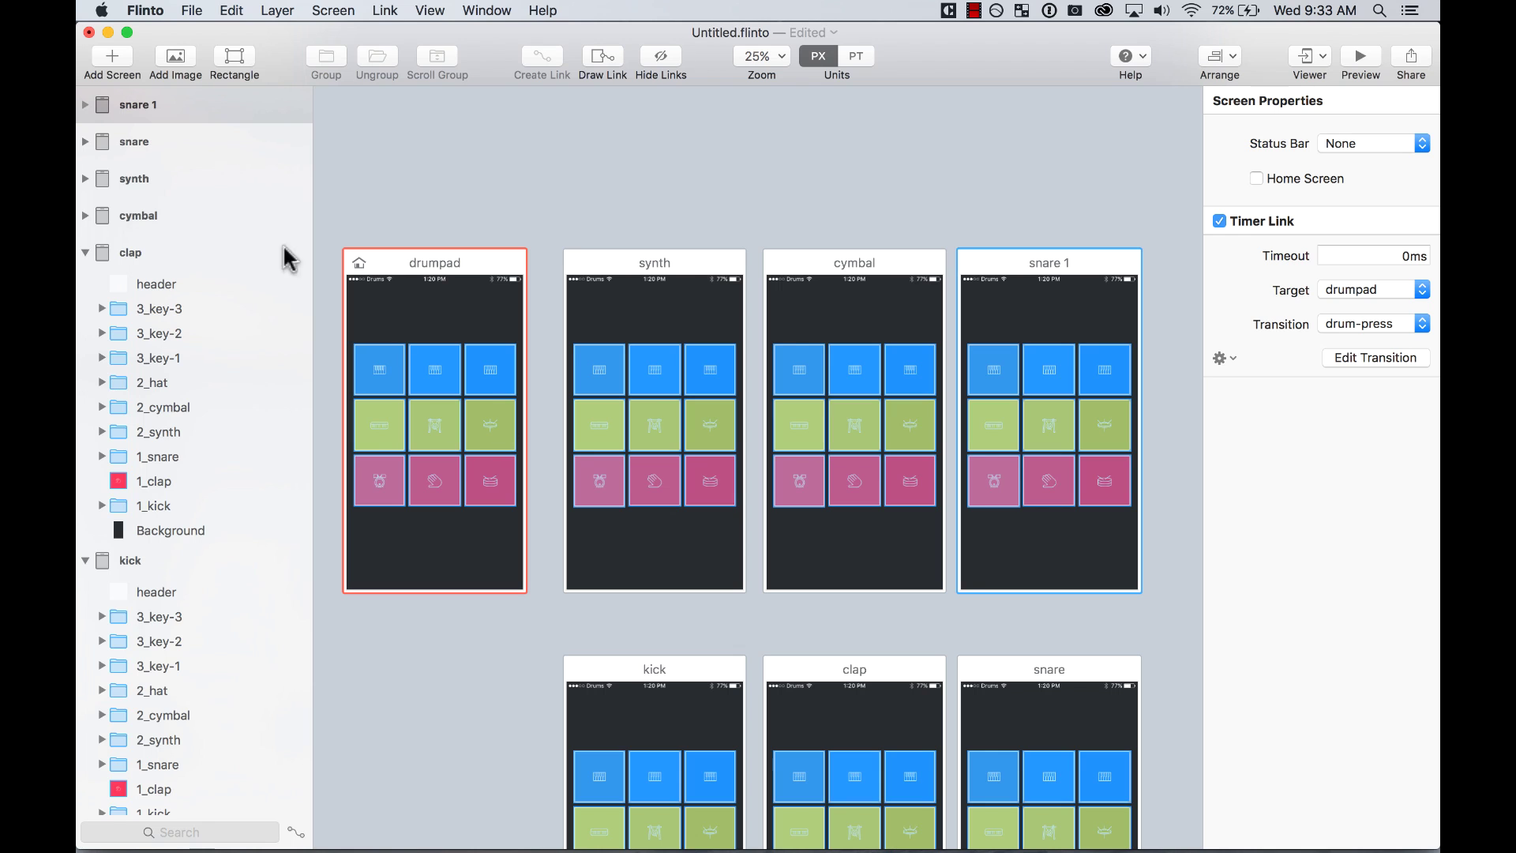
double_click(136, 106)
type("b")
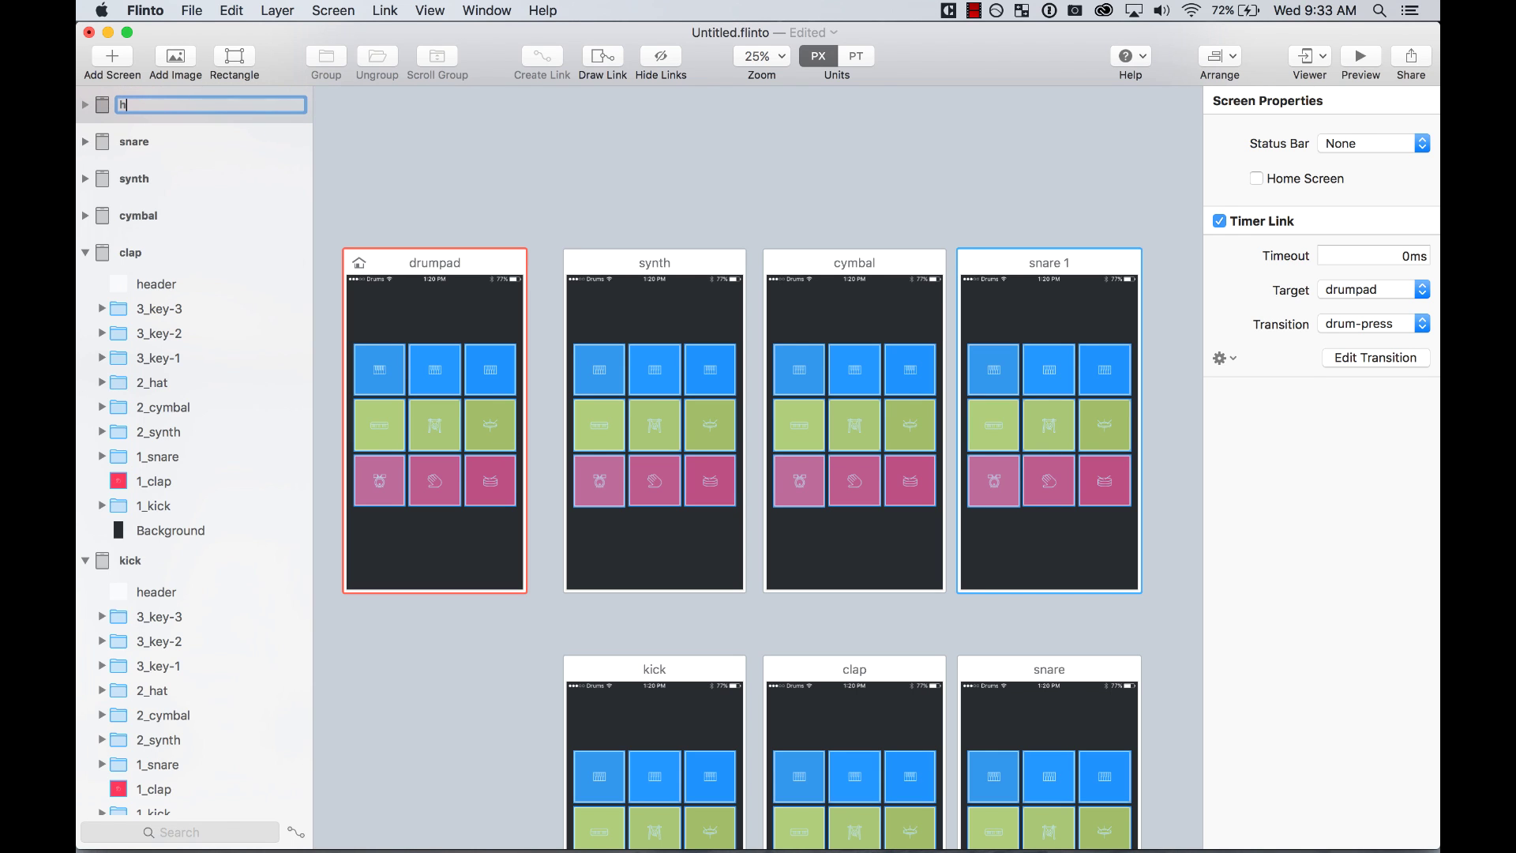
type("at")
key("Return")
Step: Duplicate the synth, cymbal and hat screens together into a new row of three directly above them
key("super+minus")
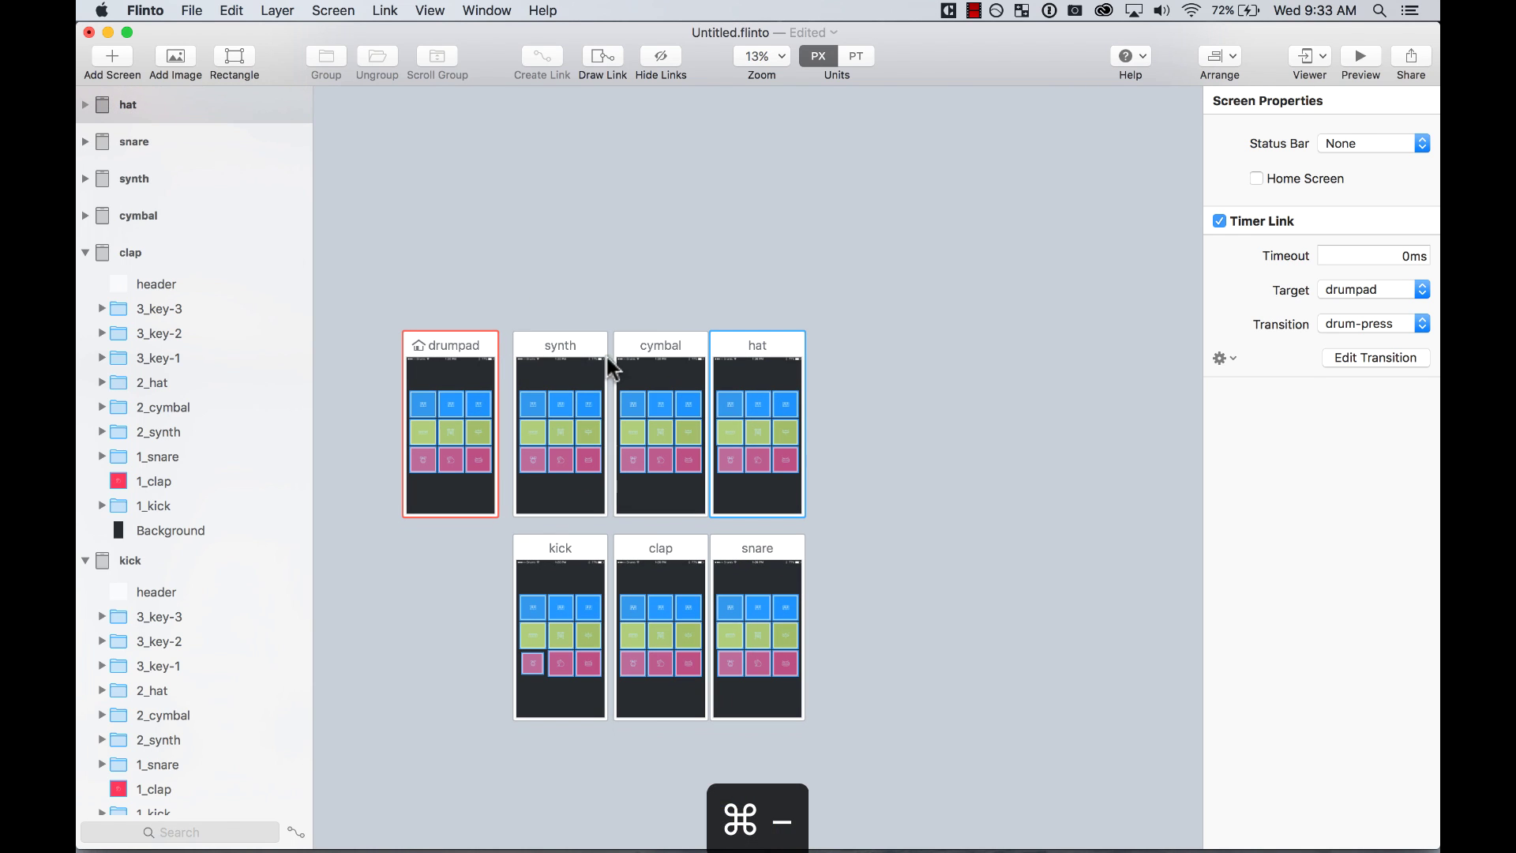
left_click(580, 347)
left_click(657, 347, "shift")
left_click(754, 348, "shift")
left_click_drag(764, 342, 803, 131)
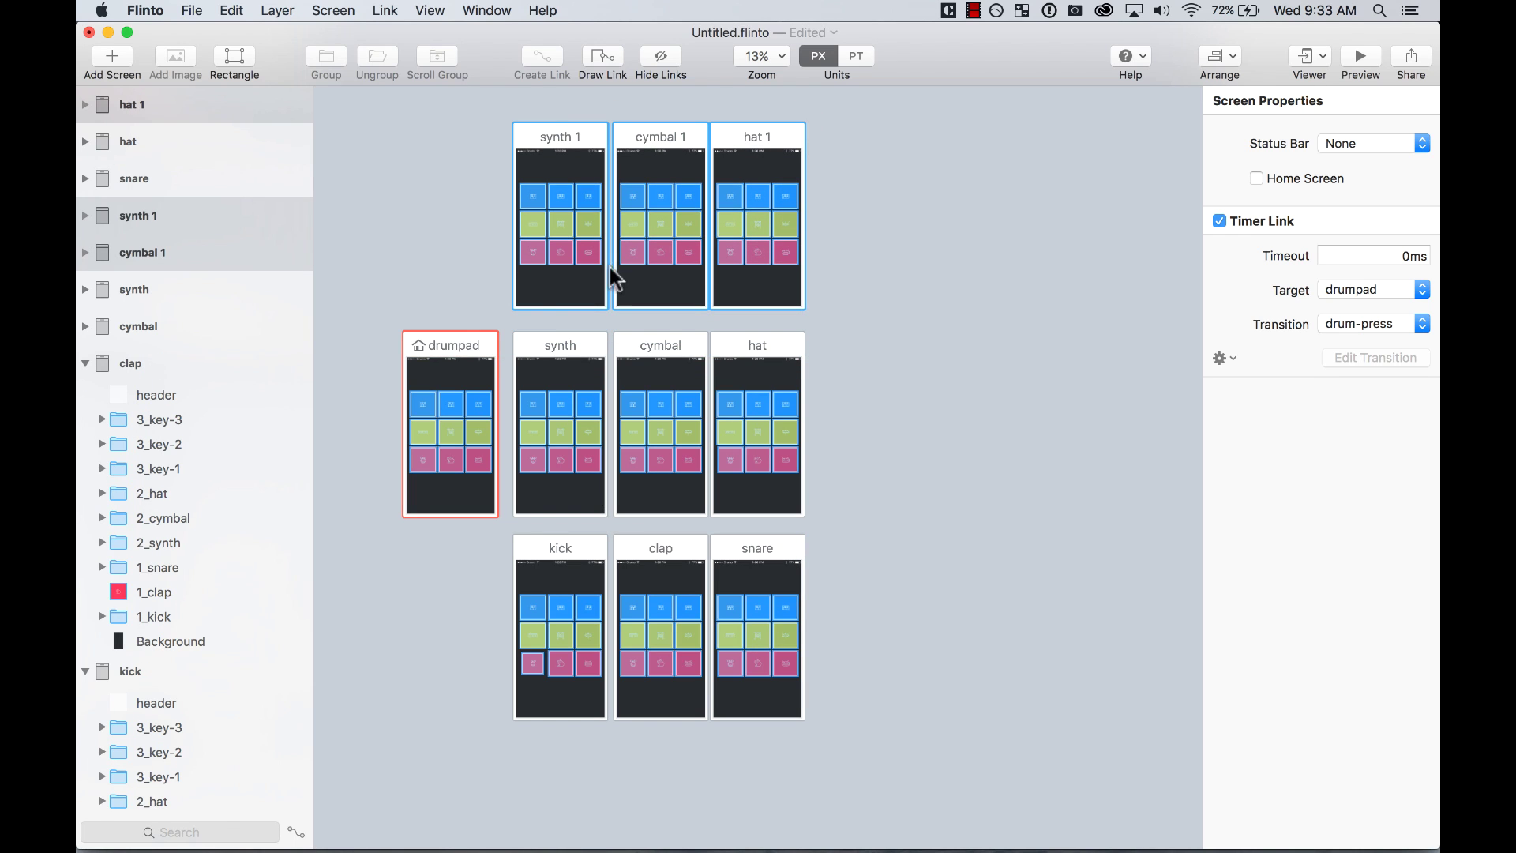
left_click(432, 304)
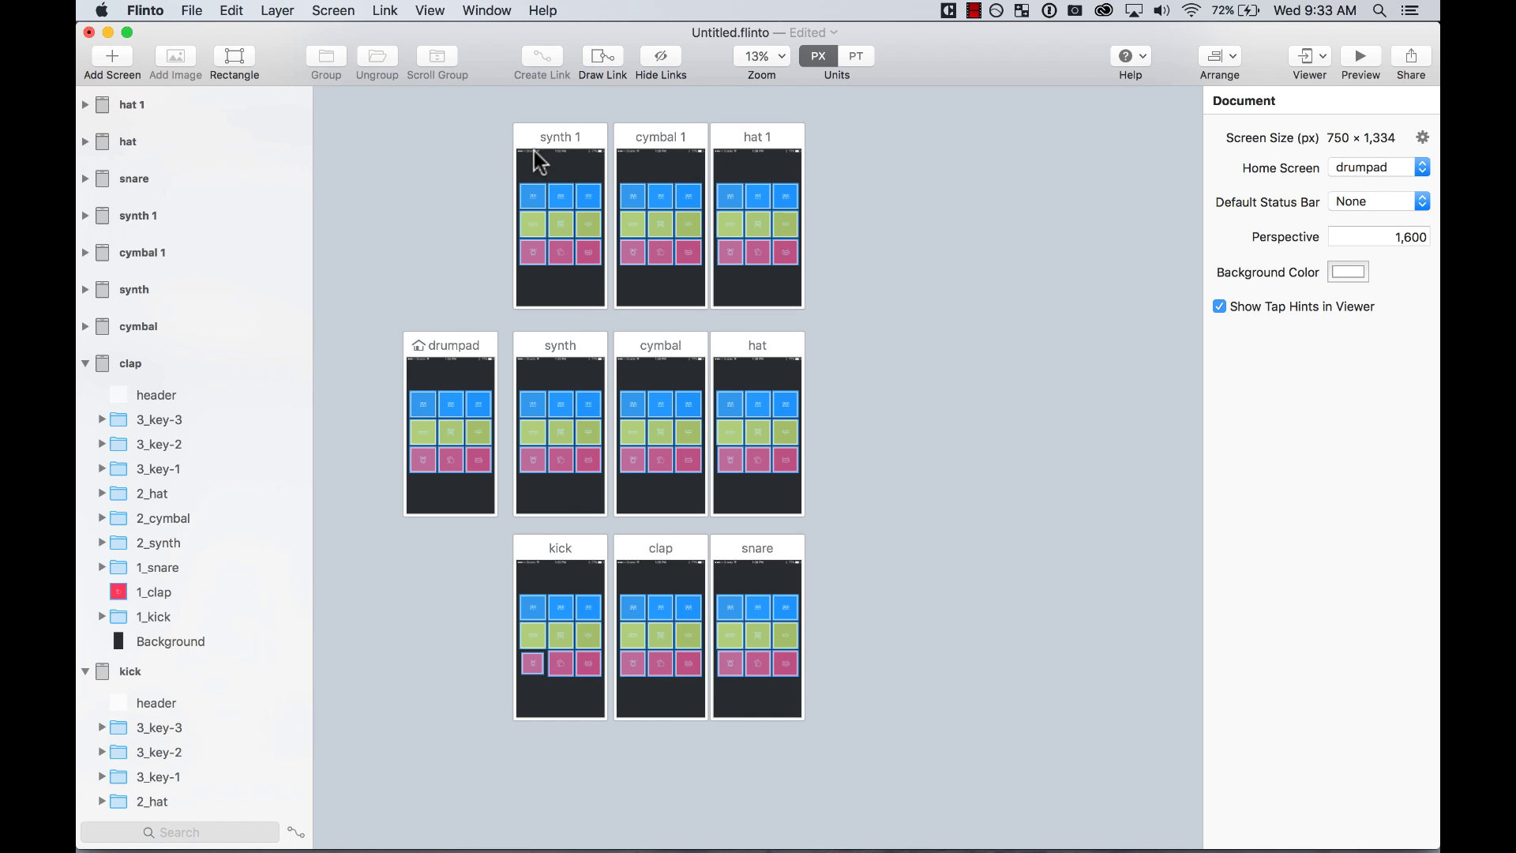
Step: Rename the first copied screen in the new uppermost row as keys-1
key("super+equal")
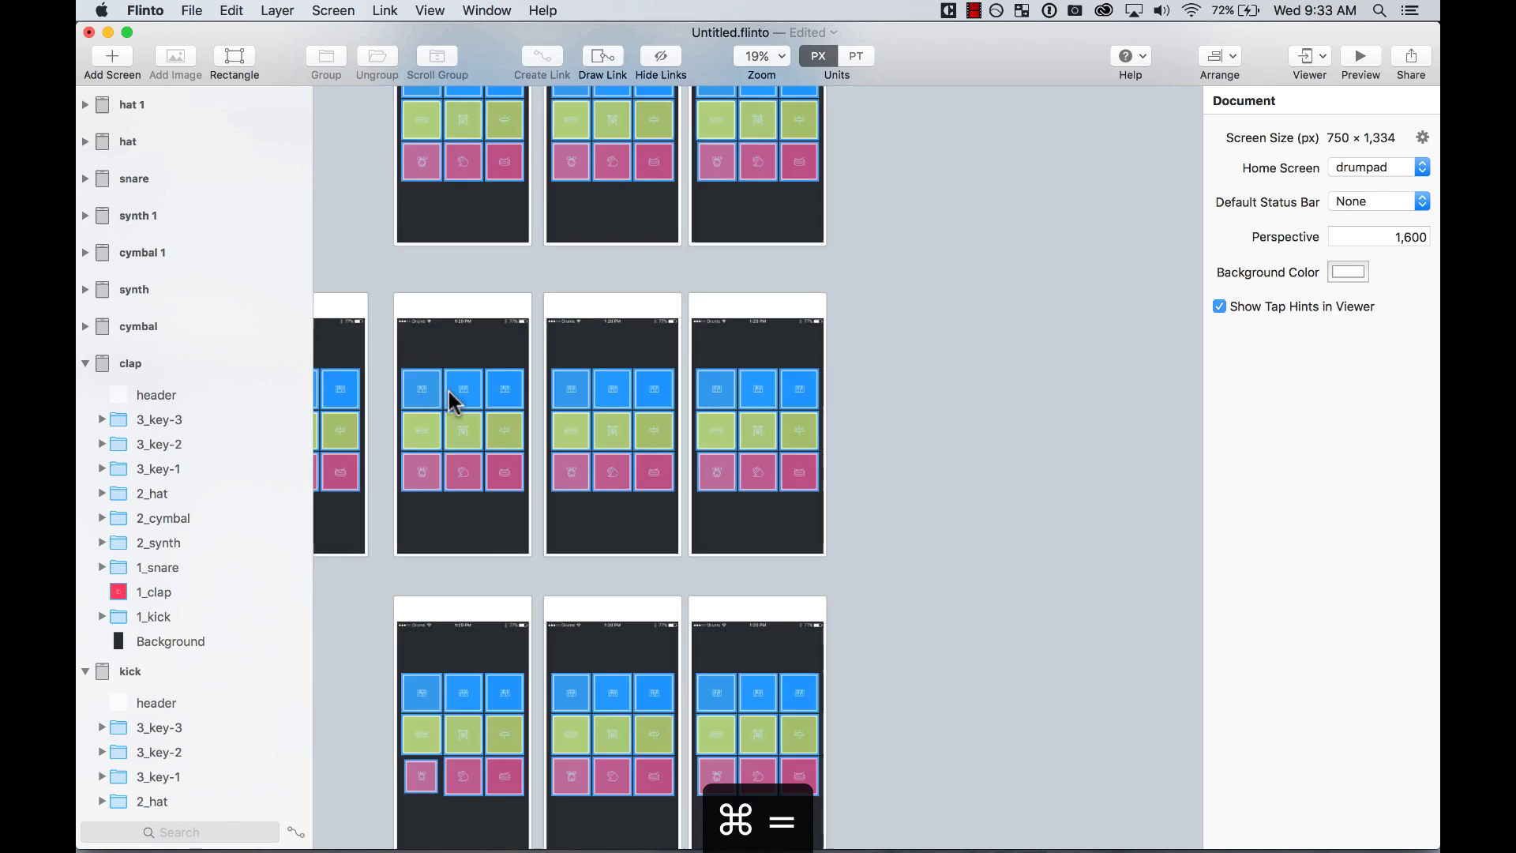
scroll(615, 401, "up", 5)
scroll(616, 401, "right", 3)
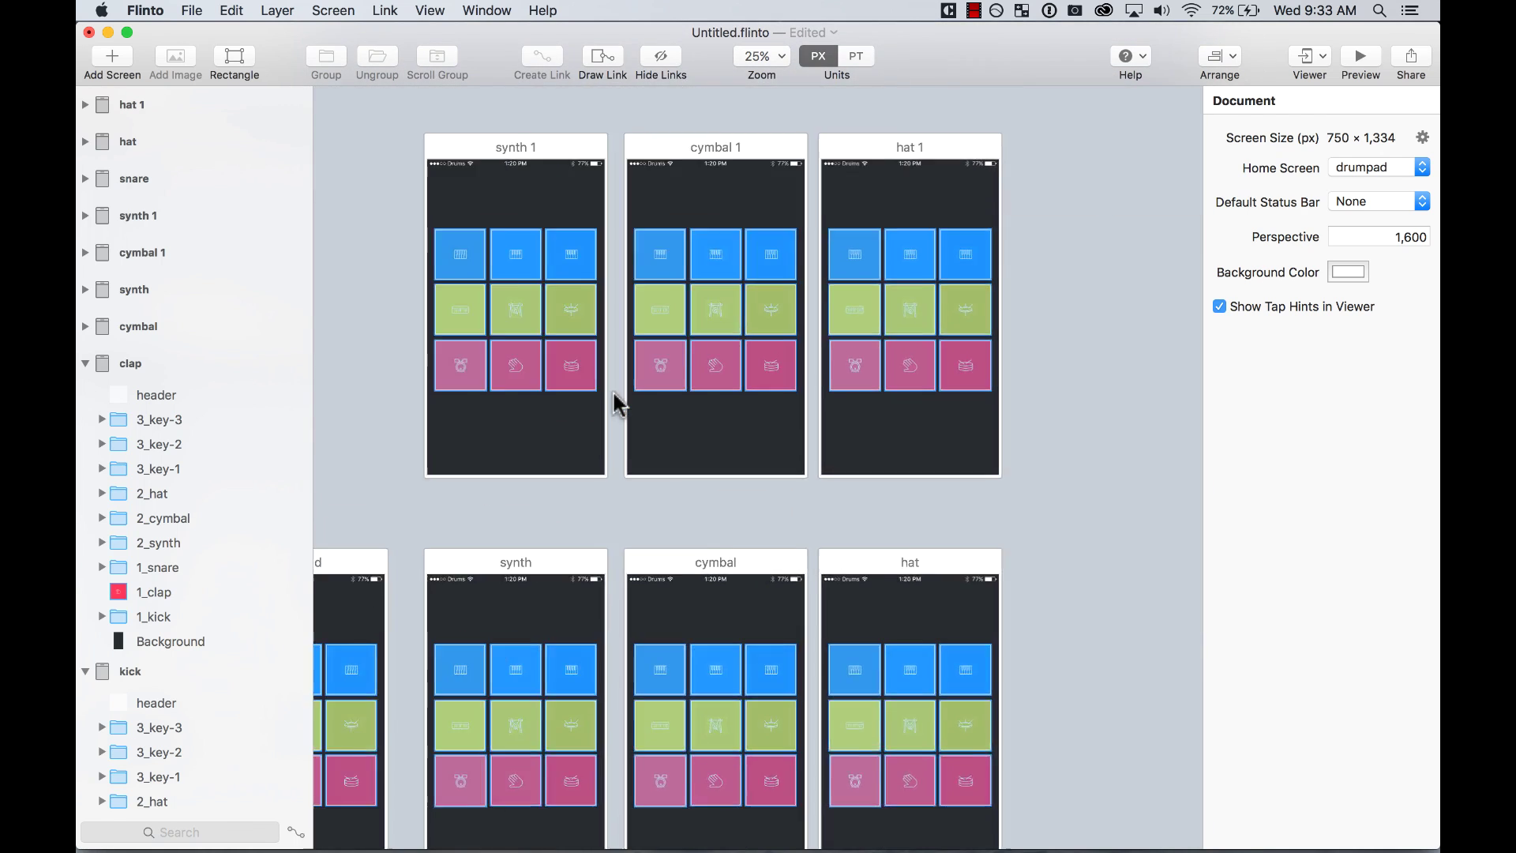
left_click(641, 241)
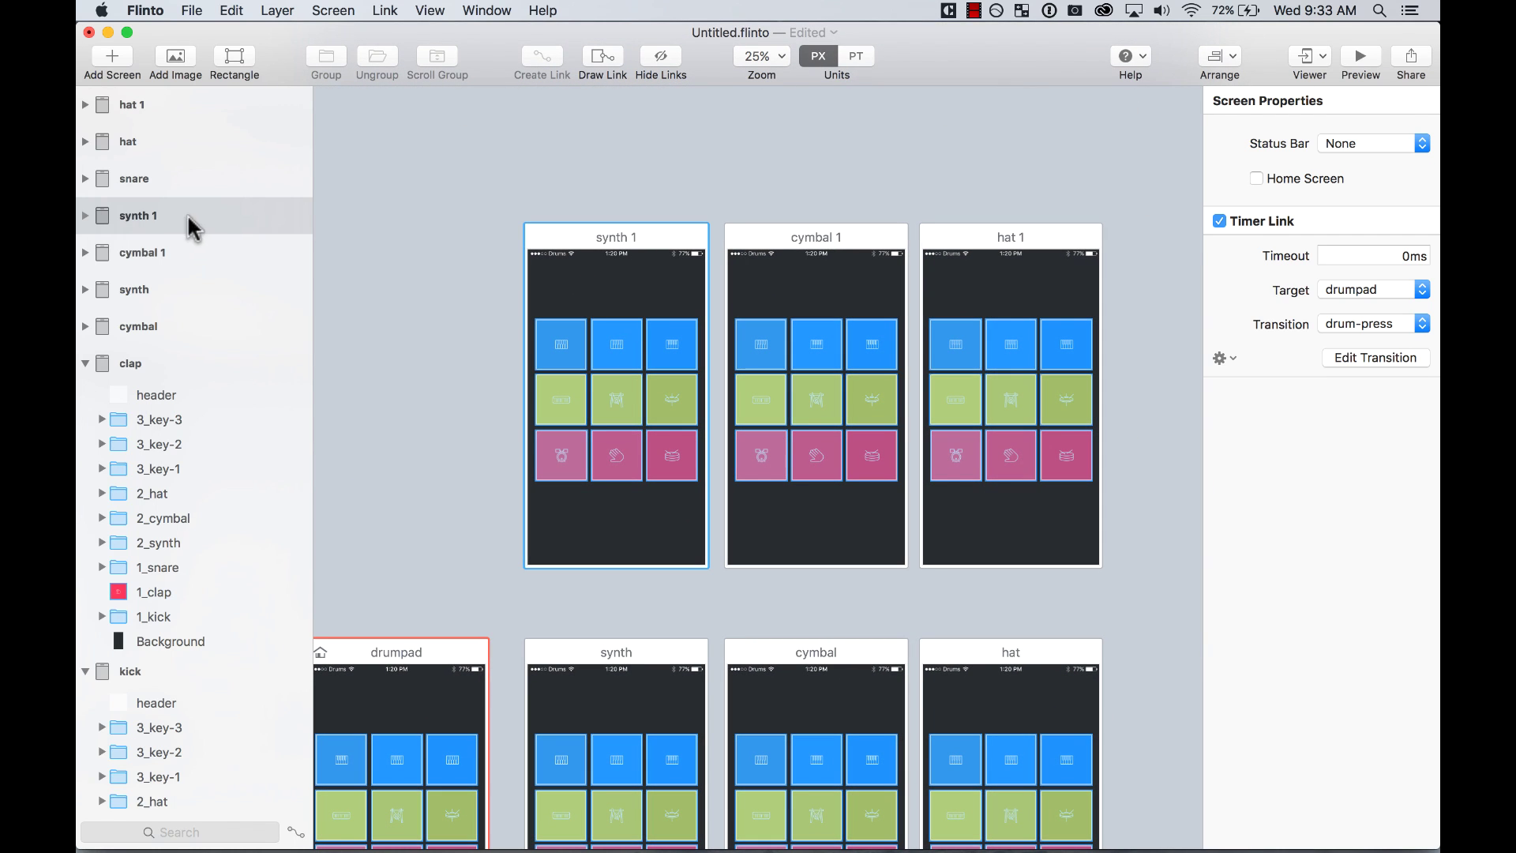
double_click(140, 224)
type("keys-")
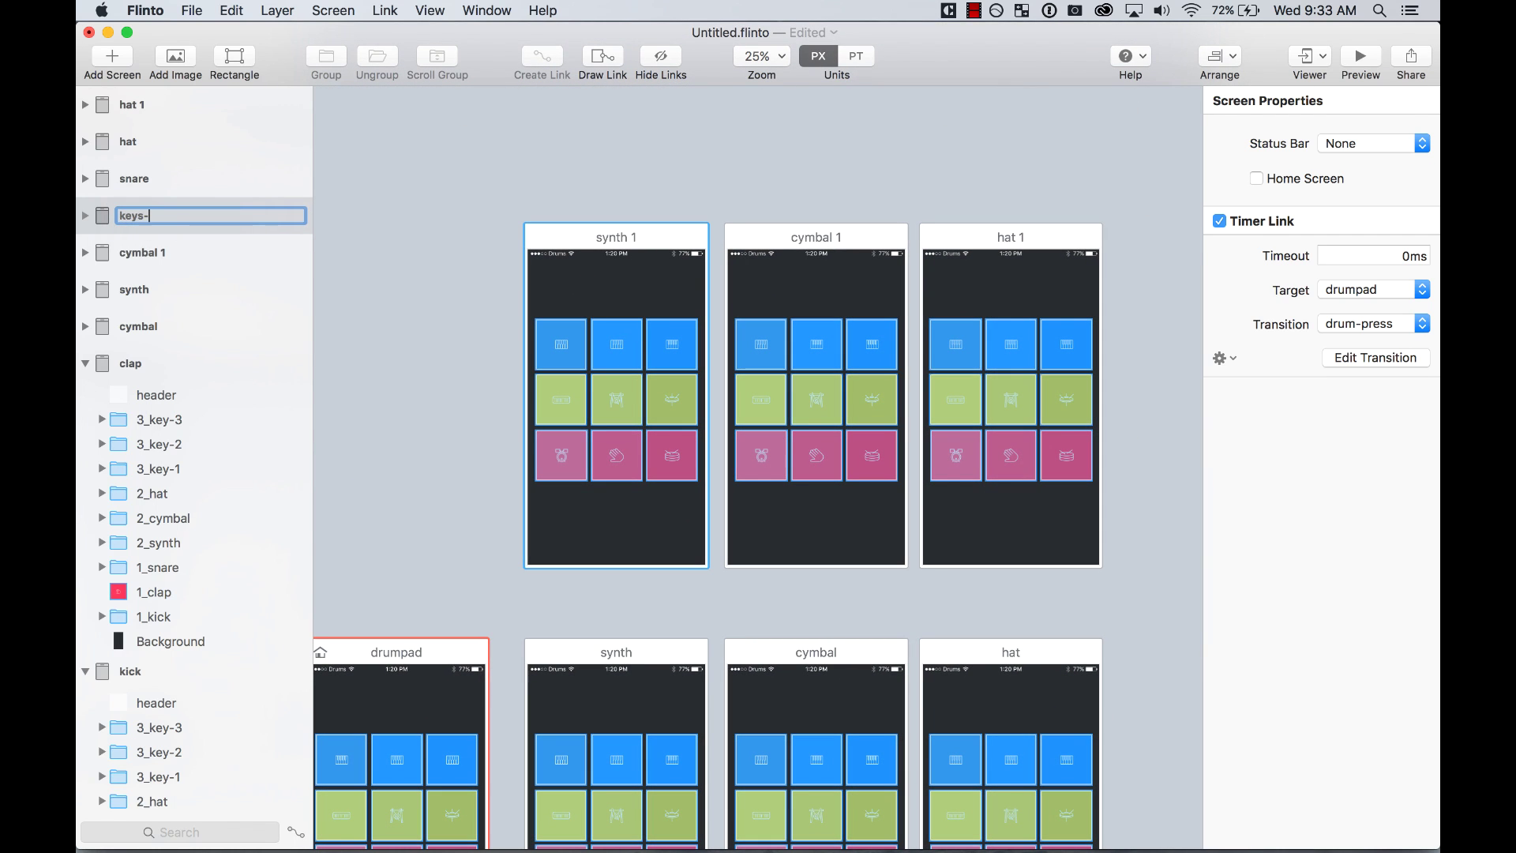
type("1")
key("Return")
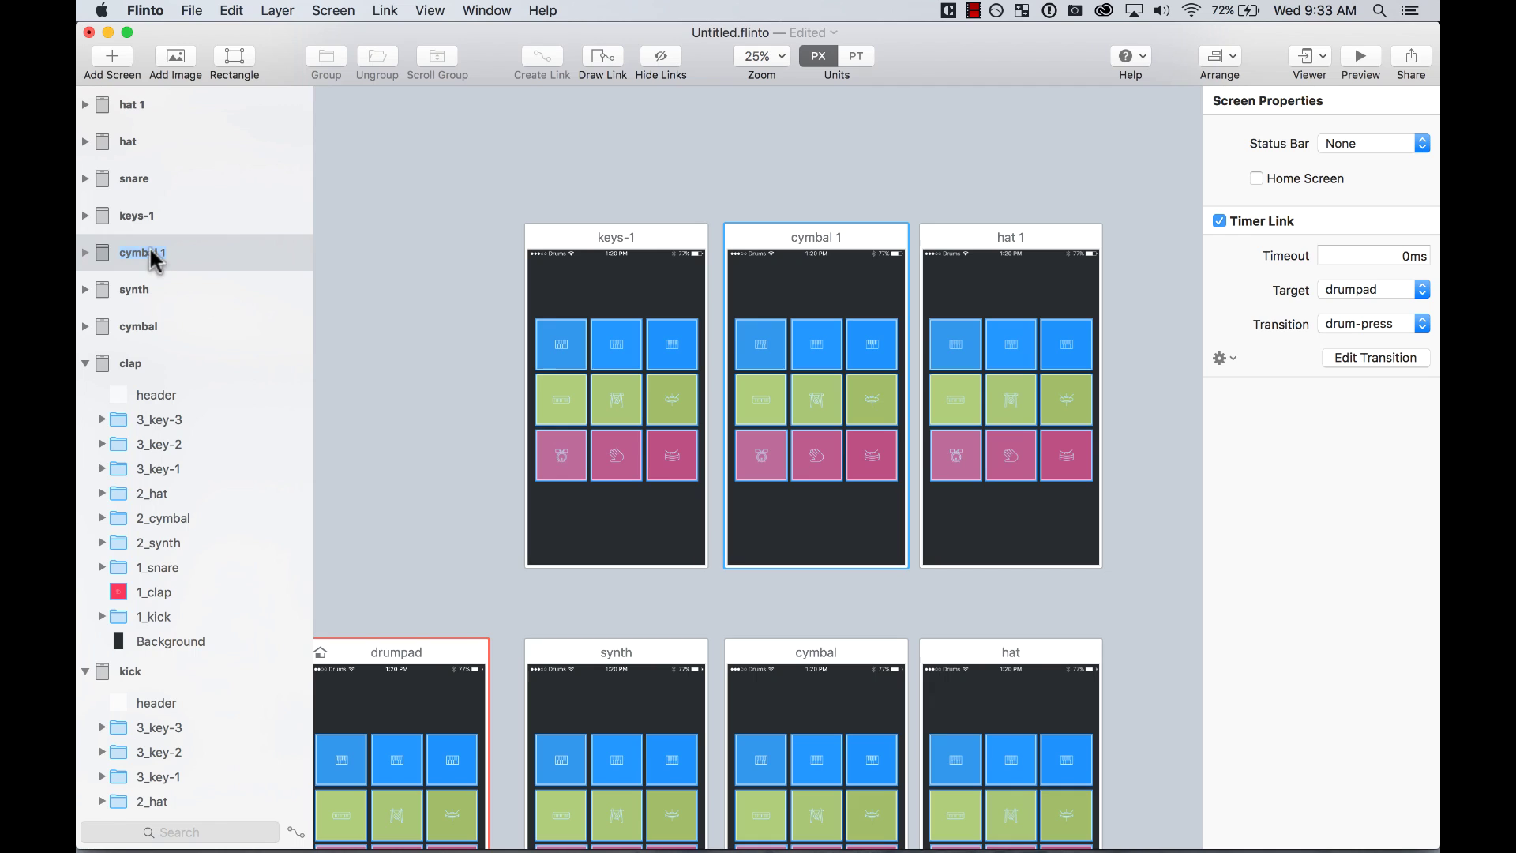
Step: Rename the middle and last copied screens in the uppermost row as keys-2 and keys-3
type("keys-2")
key("Return")
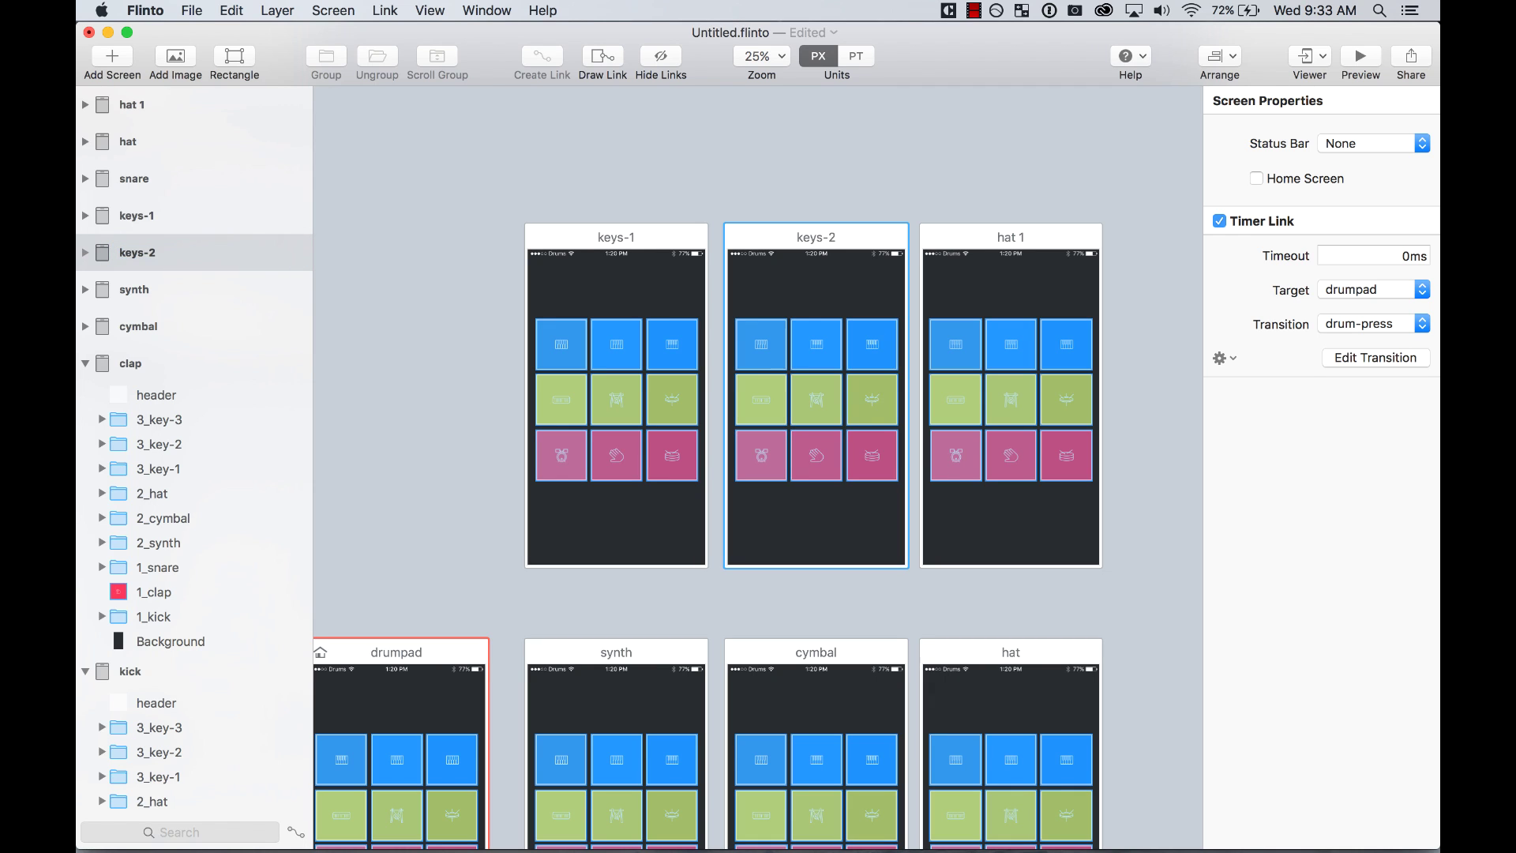
left_click(958, 247)
double_click(134, 107)
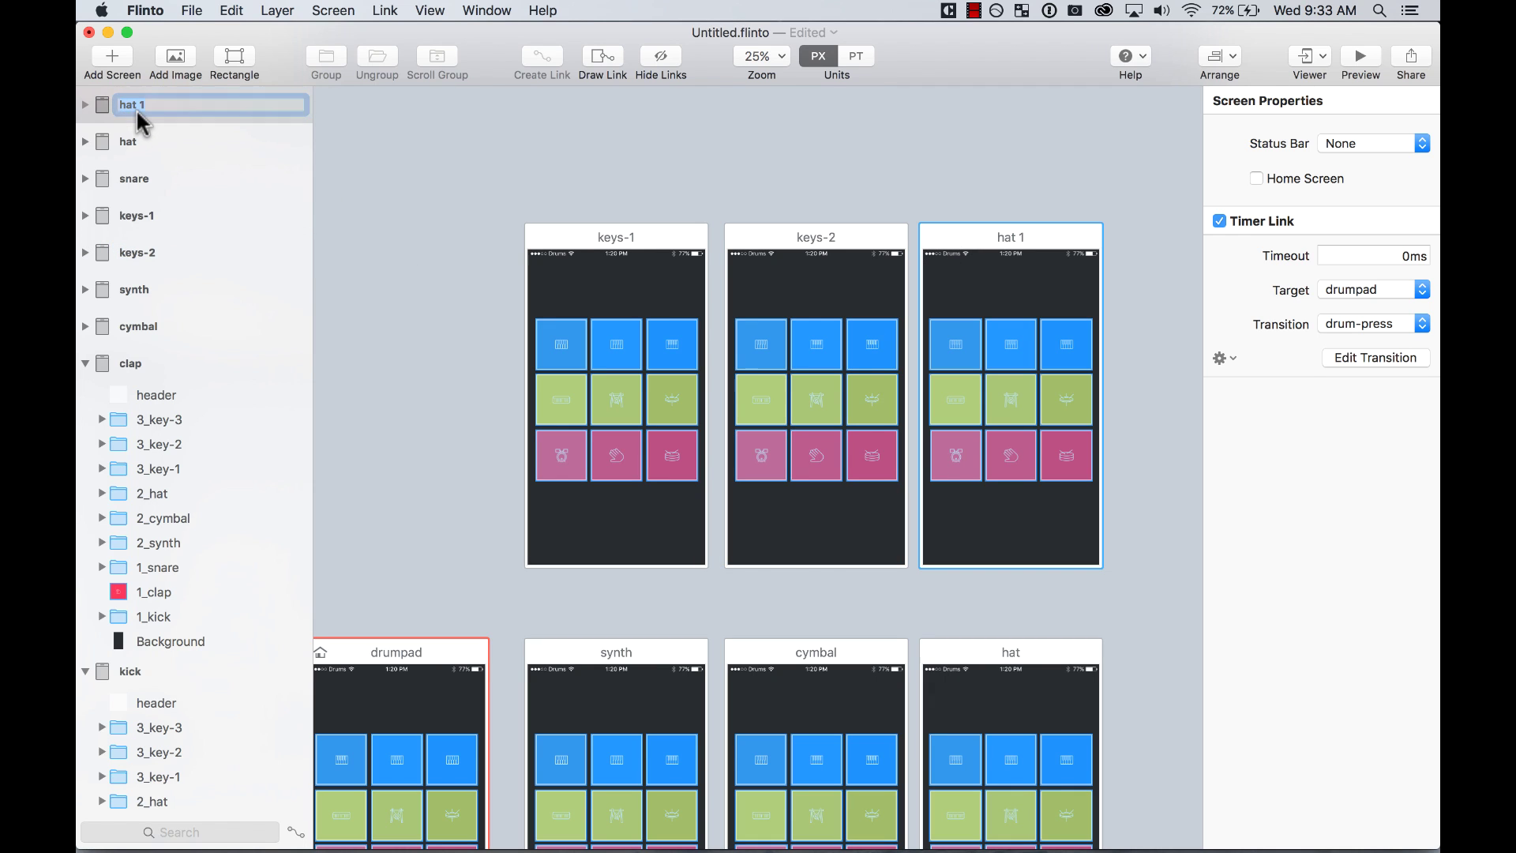
type("keys-3")
key("Return")
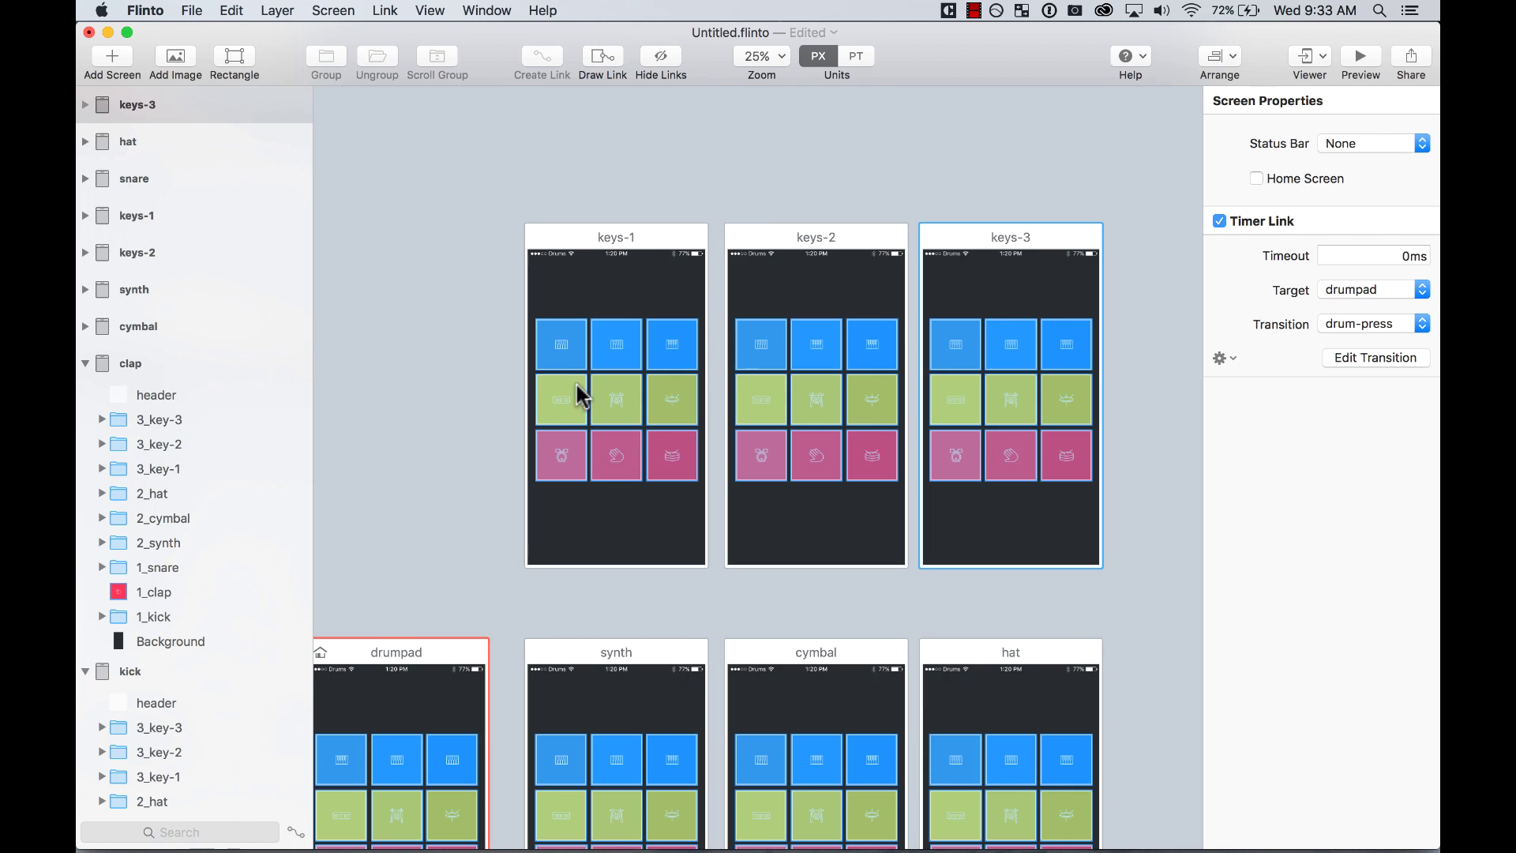
Step: Set the tap target of the first blue tile on the drumpad screen to keys-1
scroll(576, 386, "down", 3)
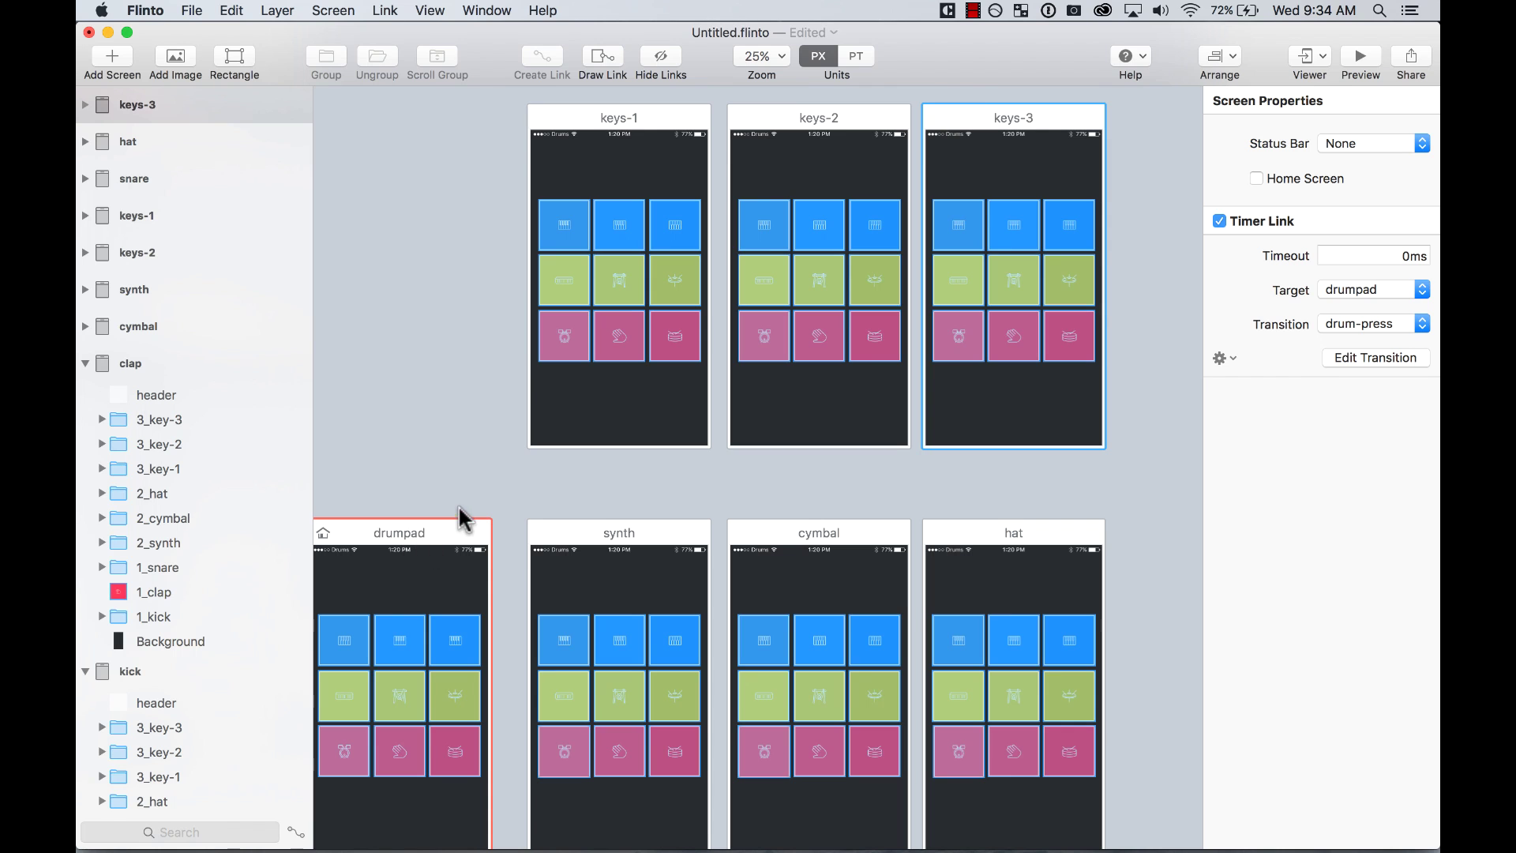
scroll(947, 396, "left", 5)
scroll(948, 395, "down", 3)
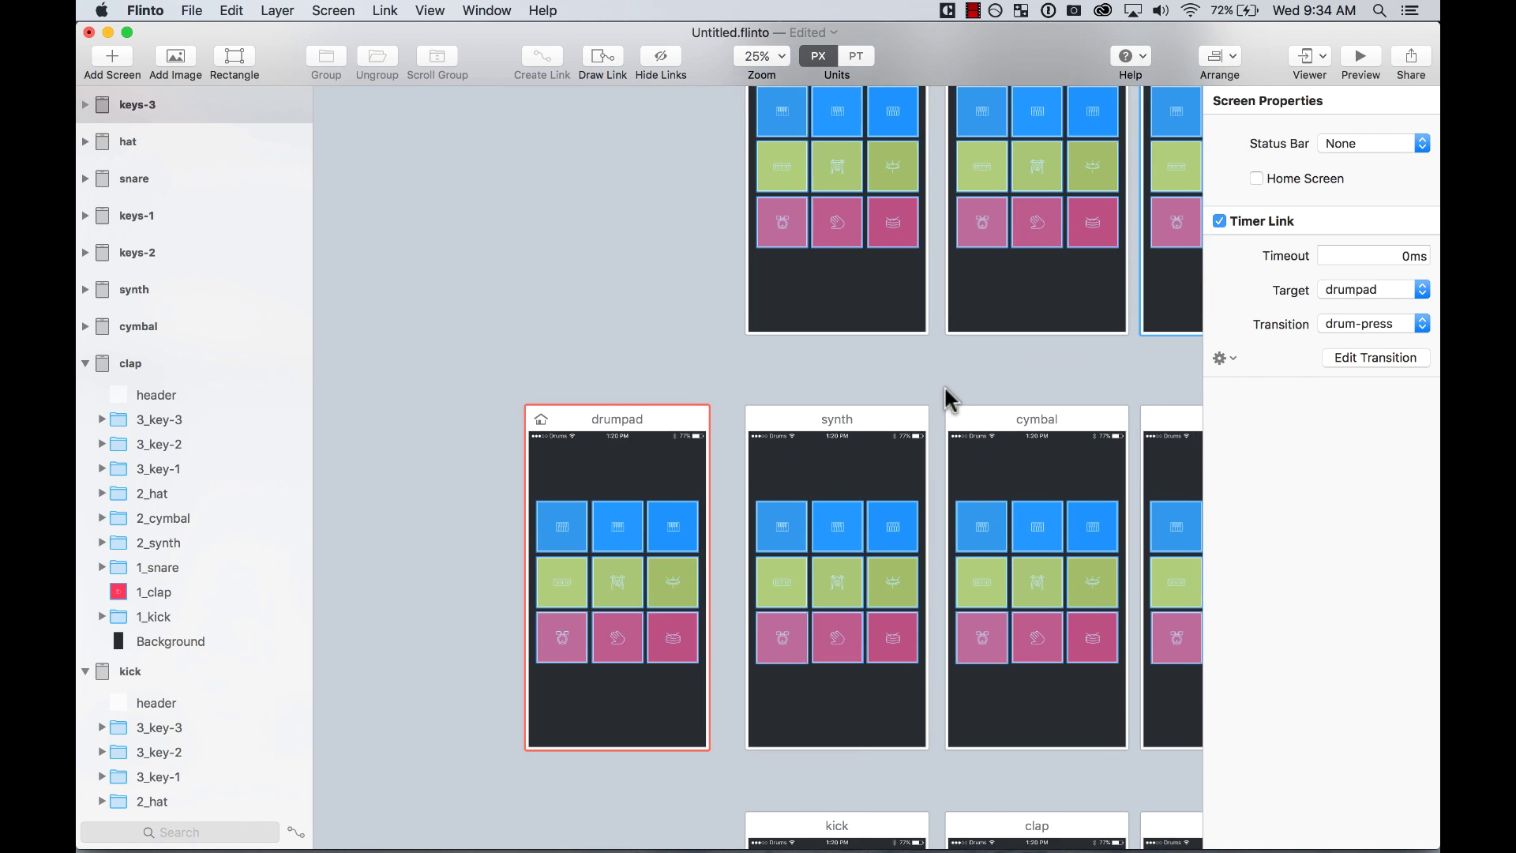
left_click(545, 335)
key("cmd+equal")
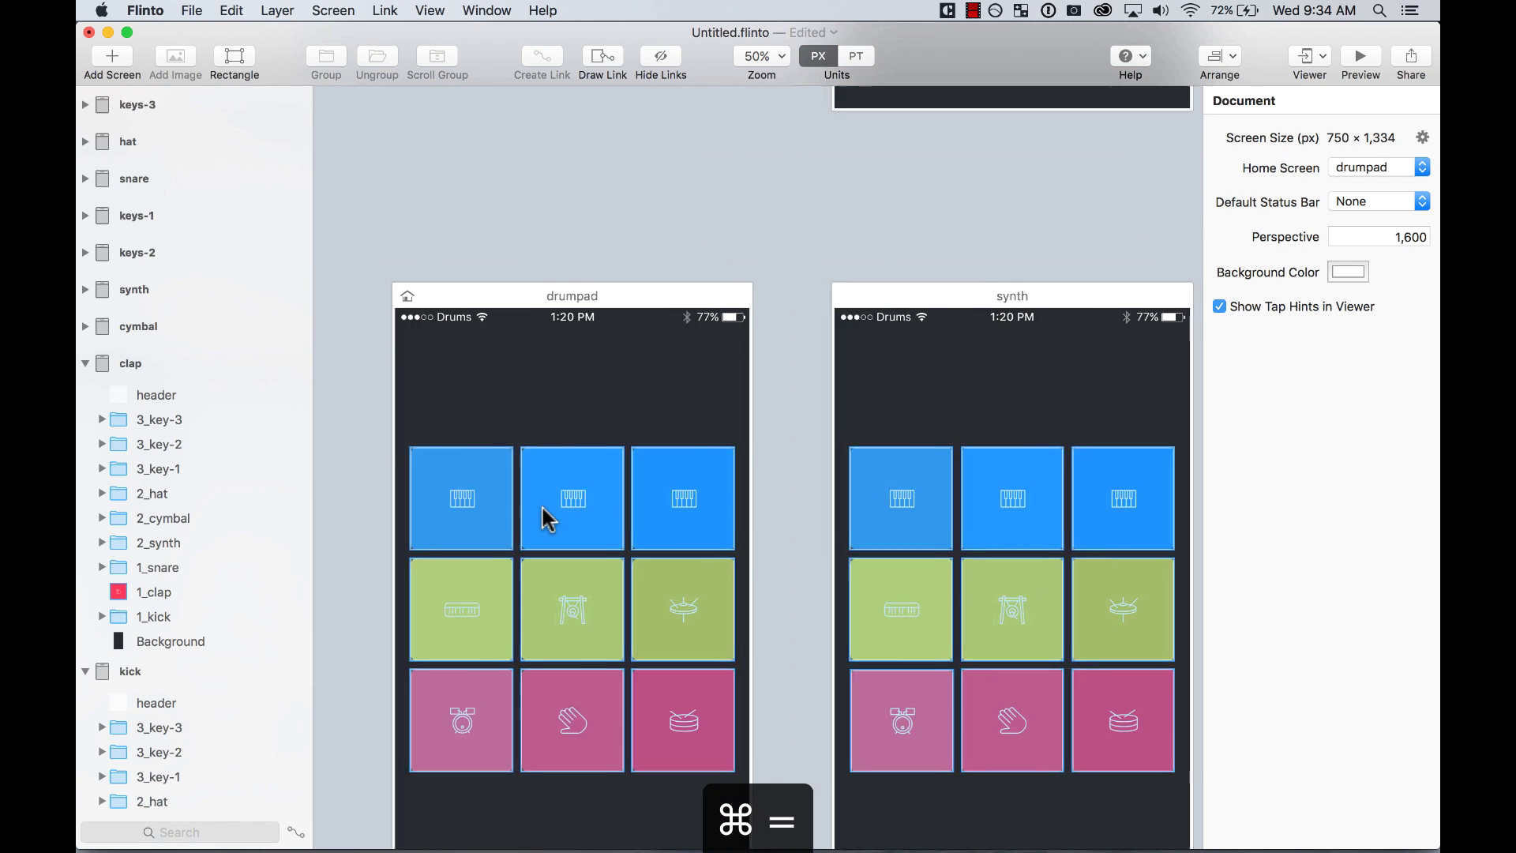
left_click(489, 529)
key("super+minus")
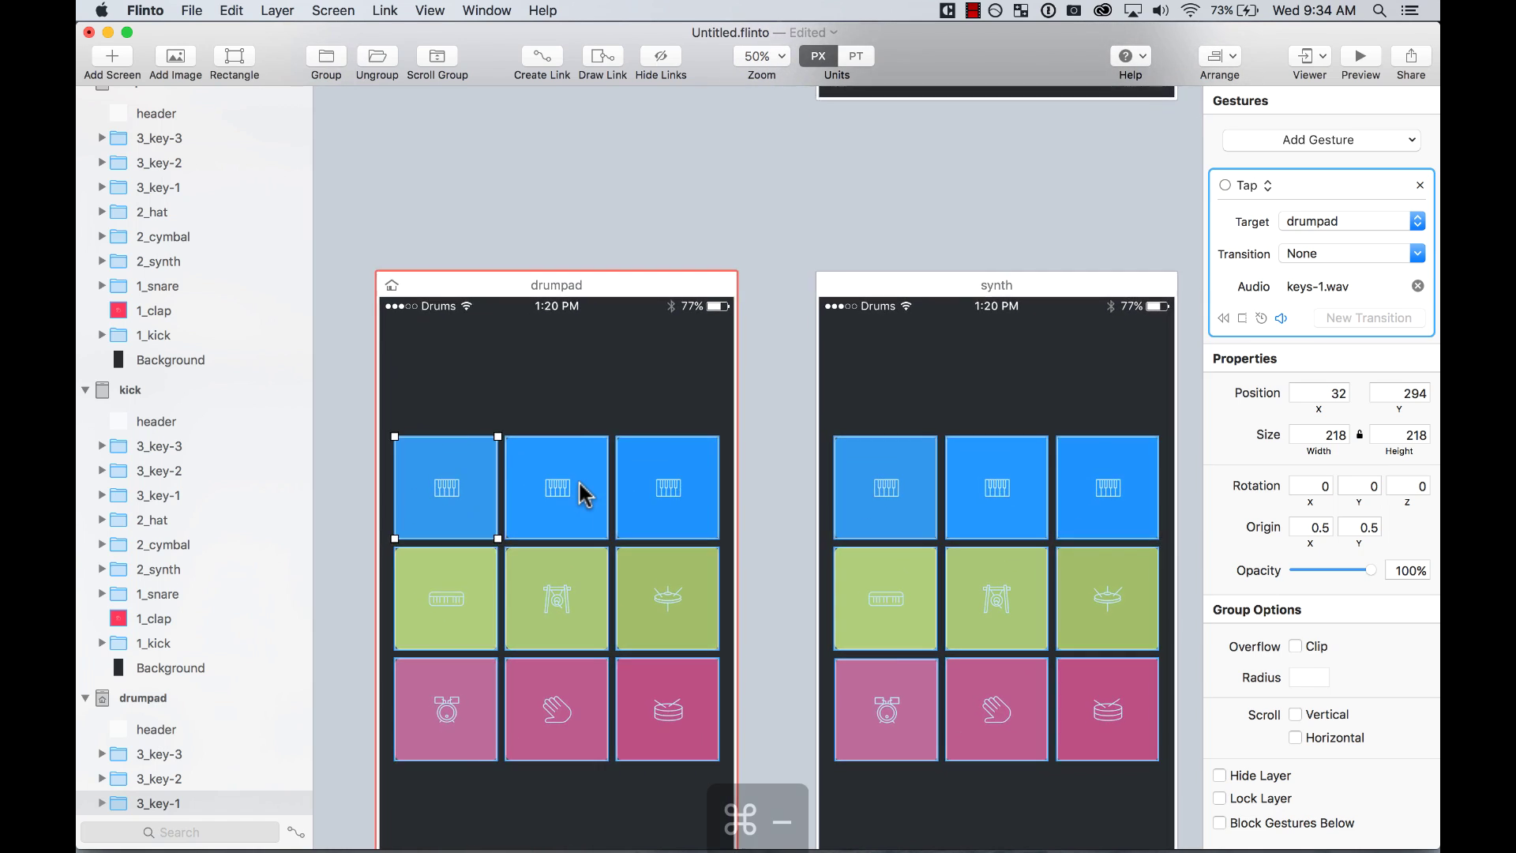
scroll(585, 494, "right", 2)
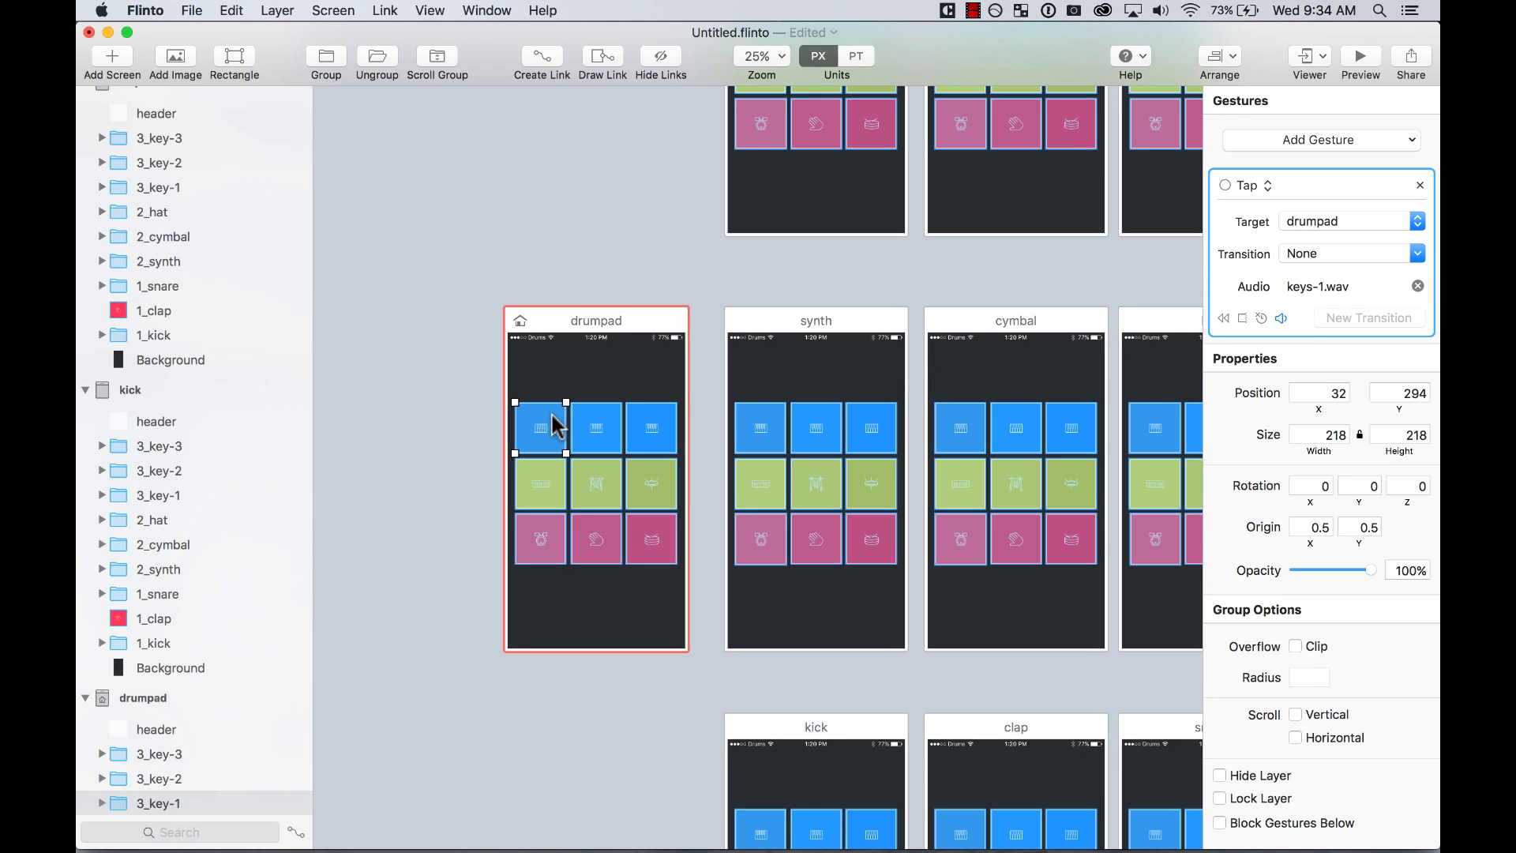
left_click(1385, 229)
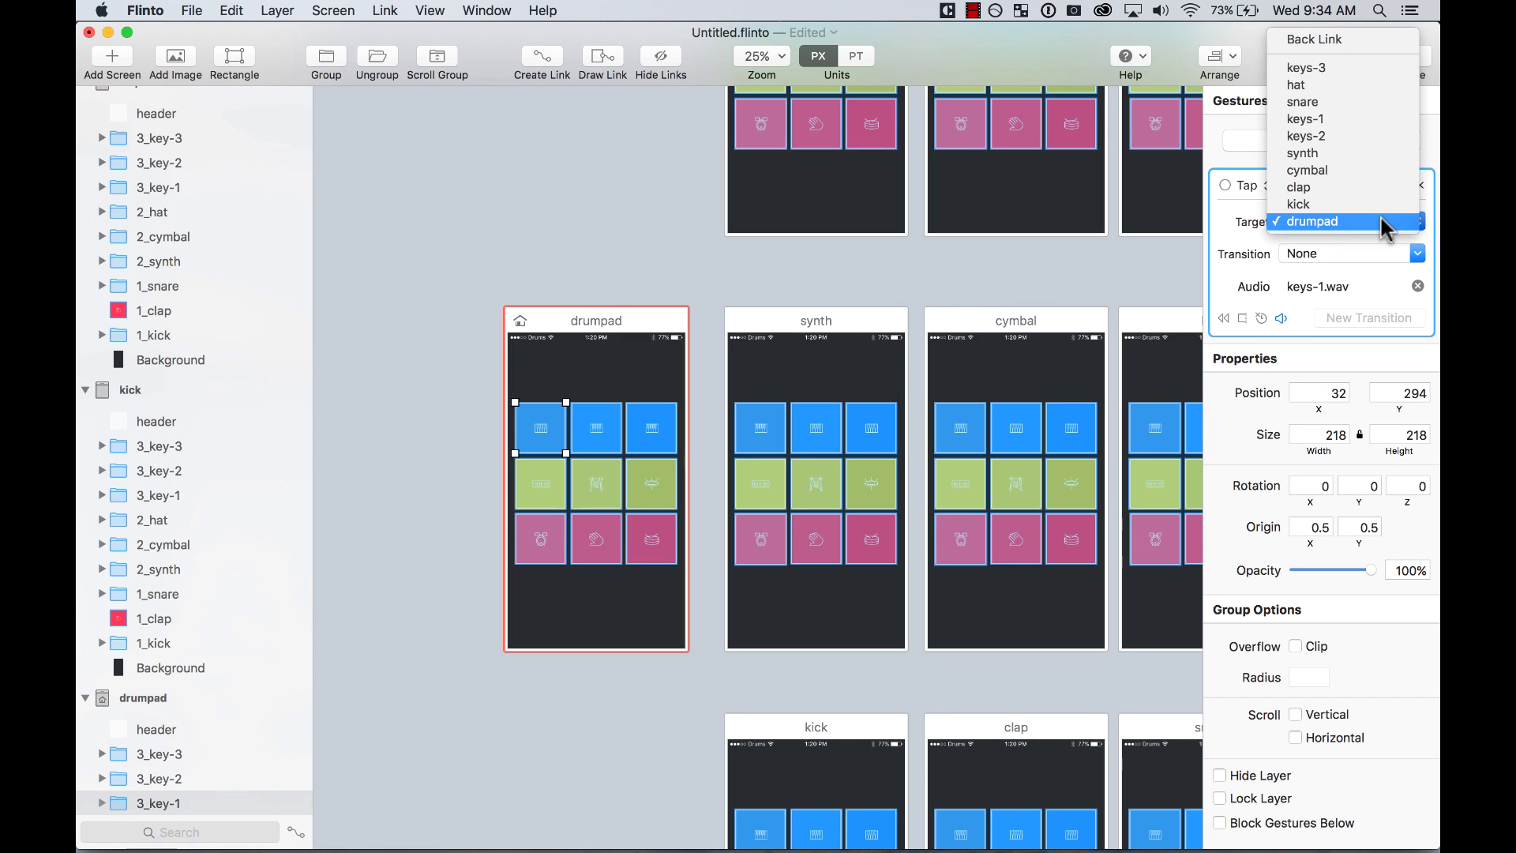
left_click(1342, 119)
Step: Select all nine tiles on the drumpad screen and set their tap transition to drum-press
left_click(606, 430)
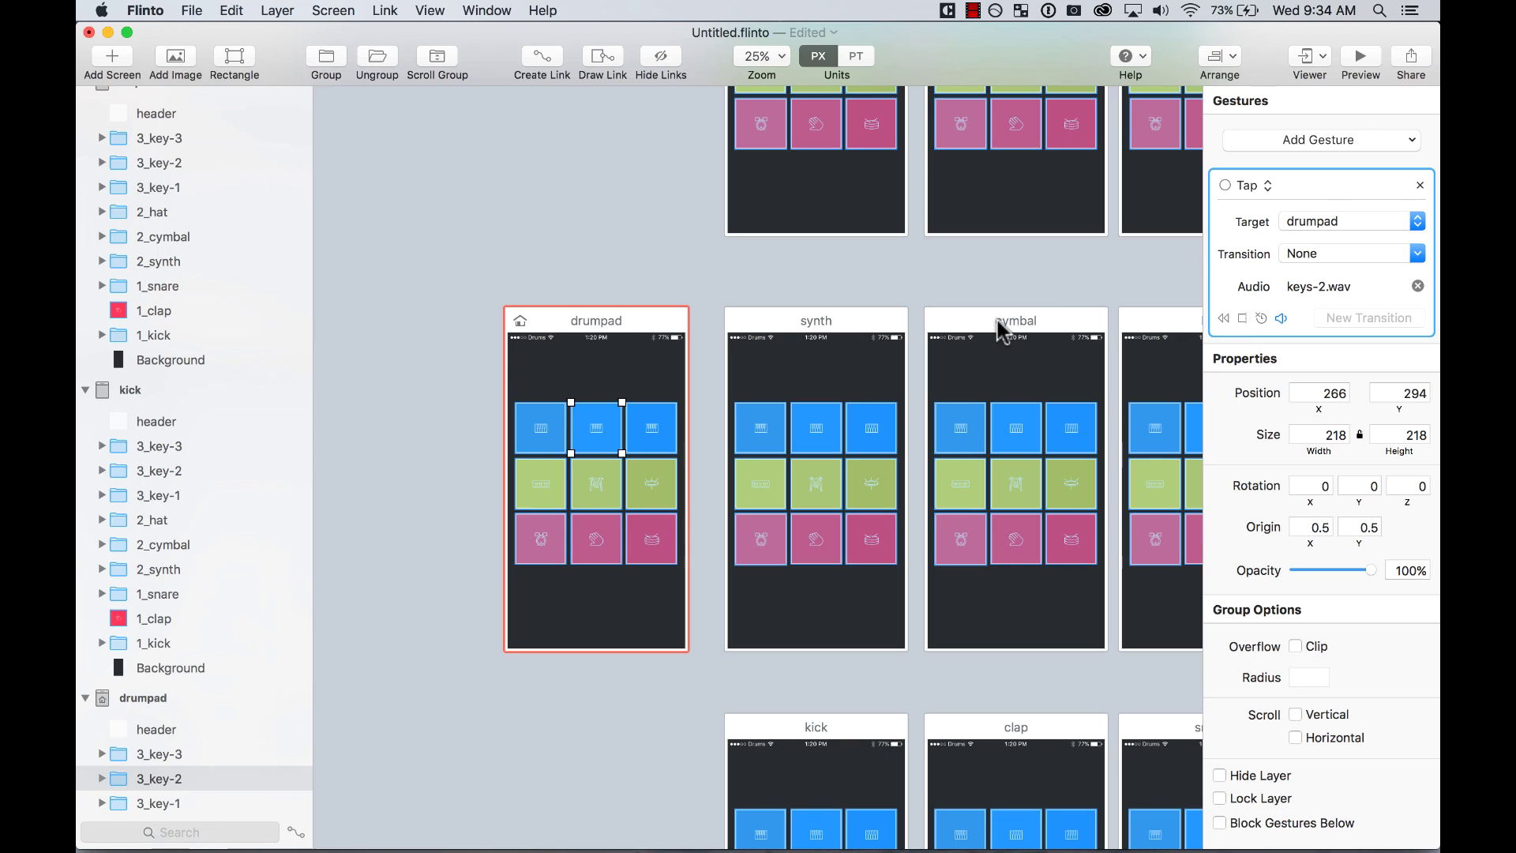
left_click_drag(483, 410, 679, 592)
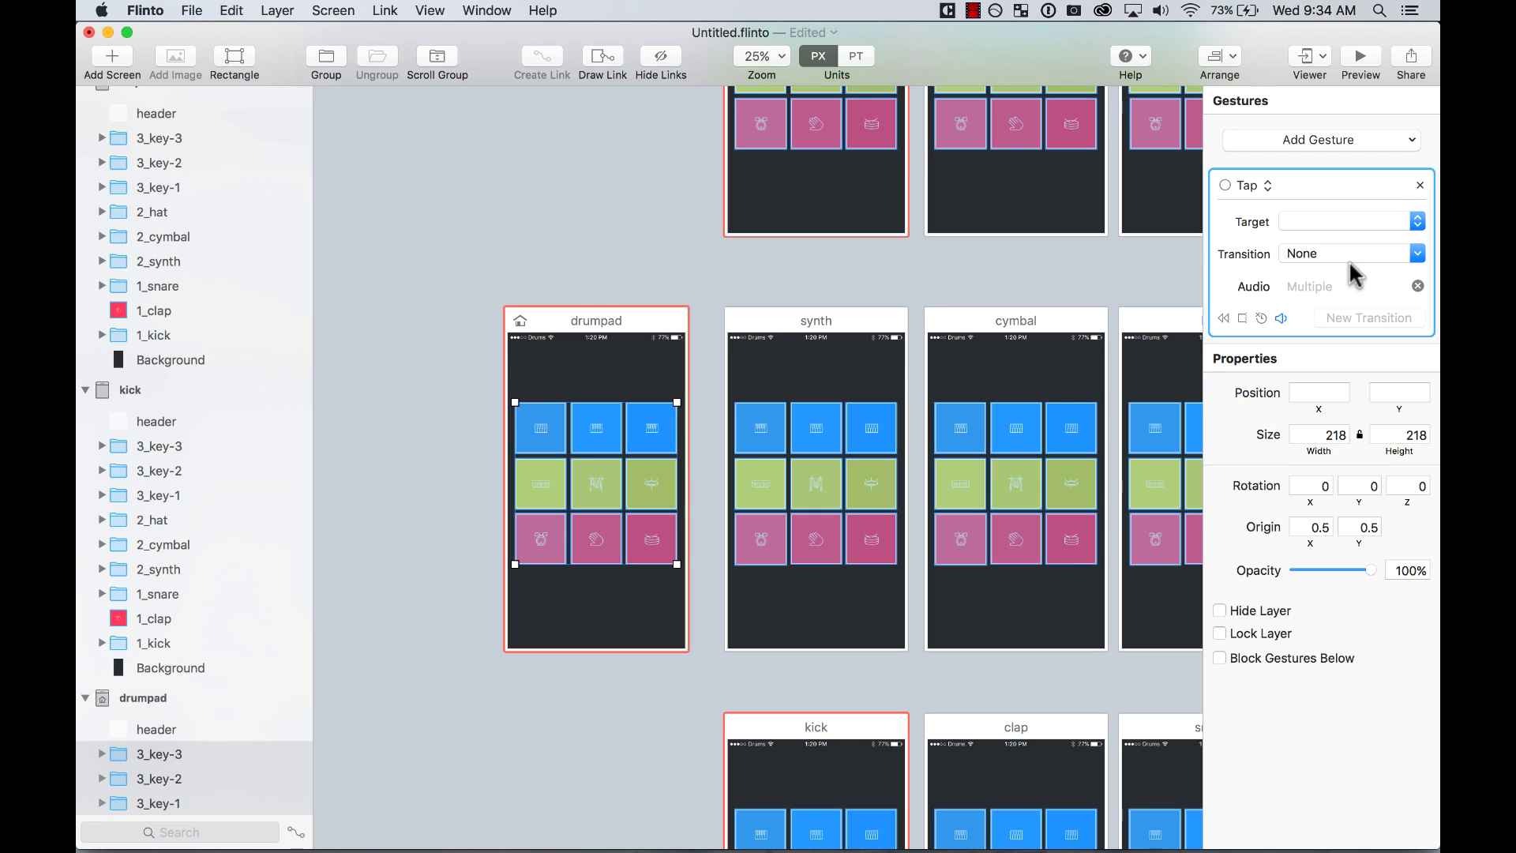
left_click(1358, 255)
left_click(1285, 376)
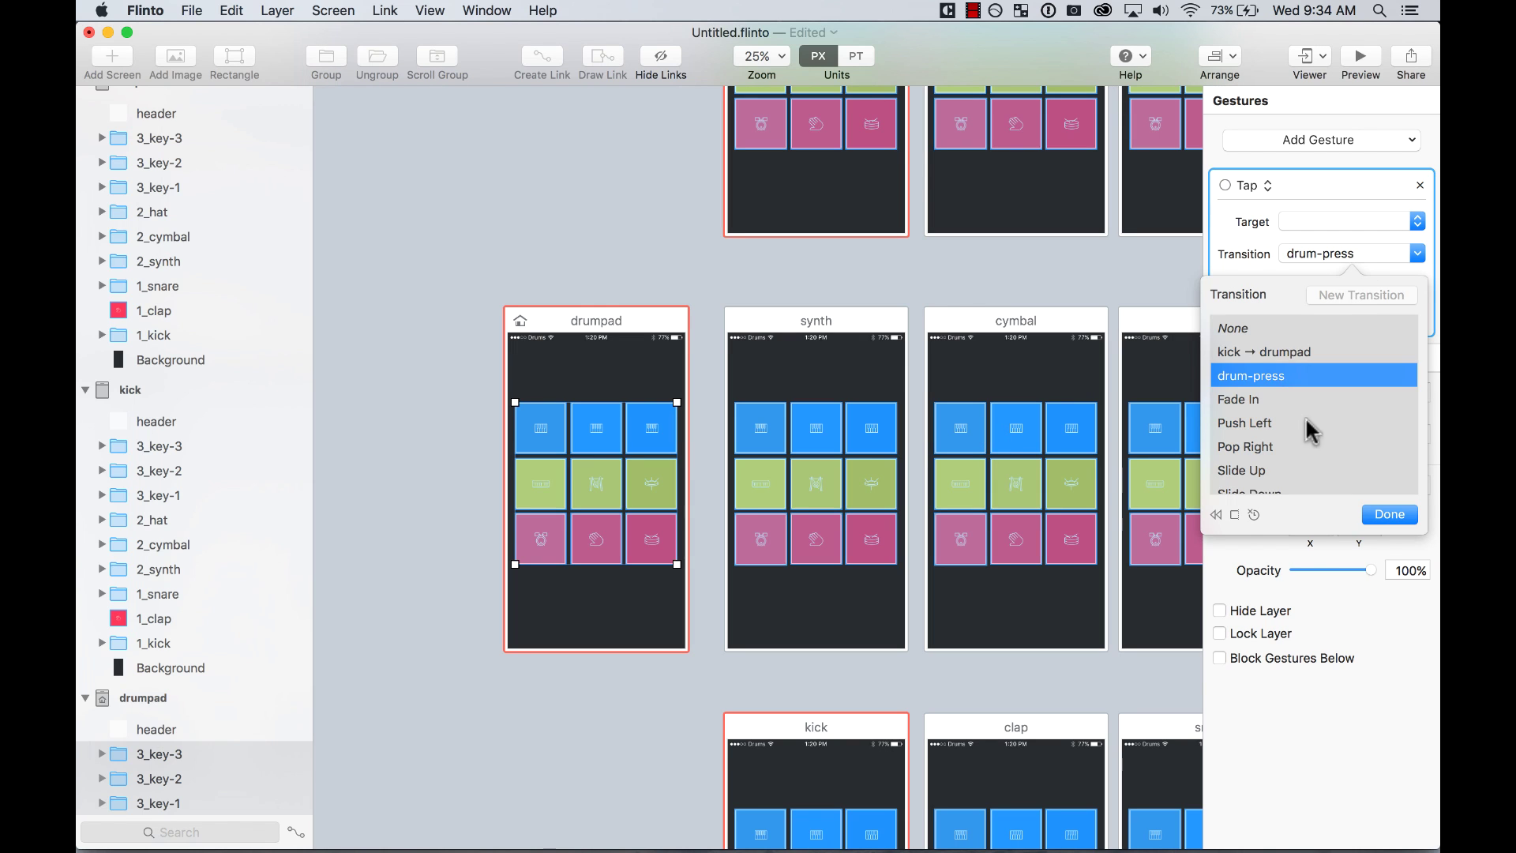
left_click(1390, 514)
left_click(387, 280)
Step: Set the tap targets of drumpad's second and third blue tiles to keys-2 and keys-3
left_click(617, 438)
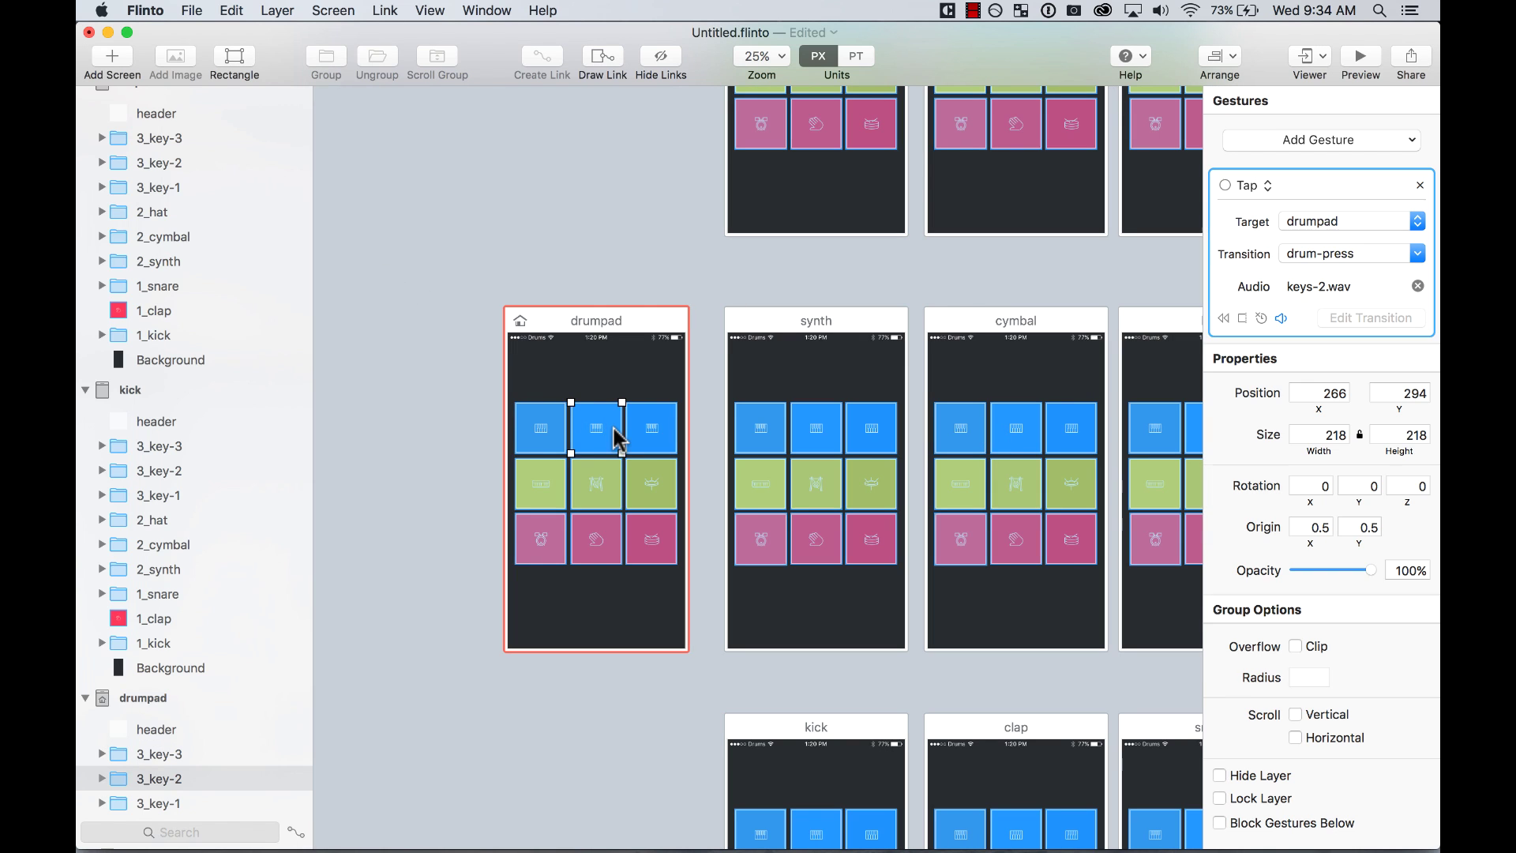
left_click(1374, 235)
left_click(1340, 128)
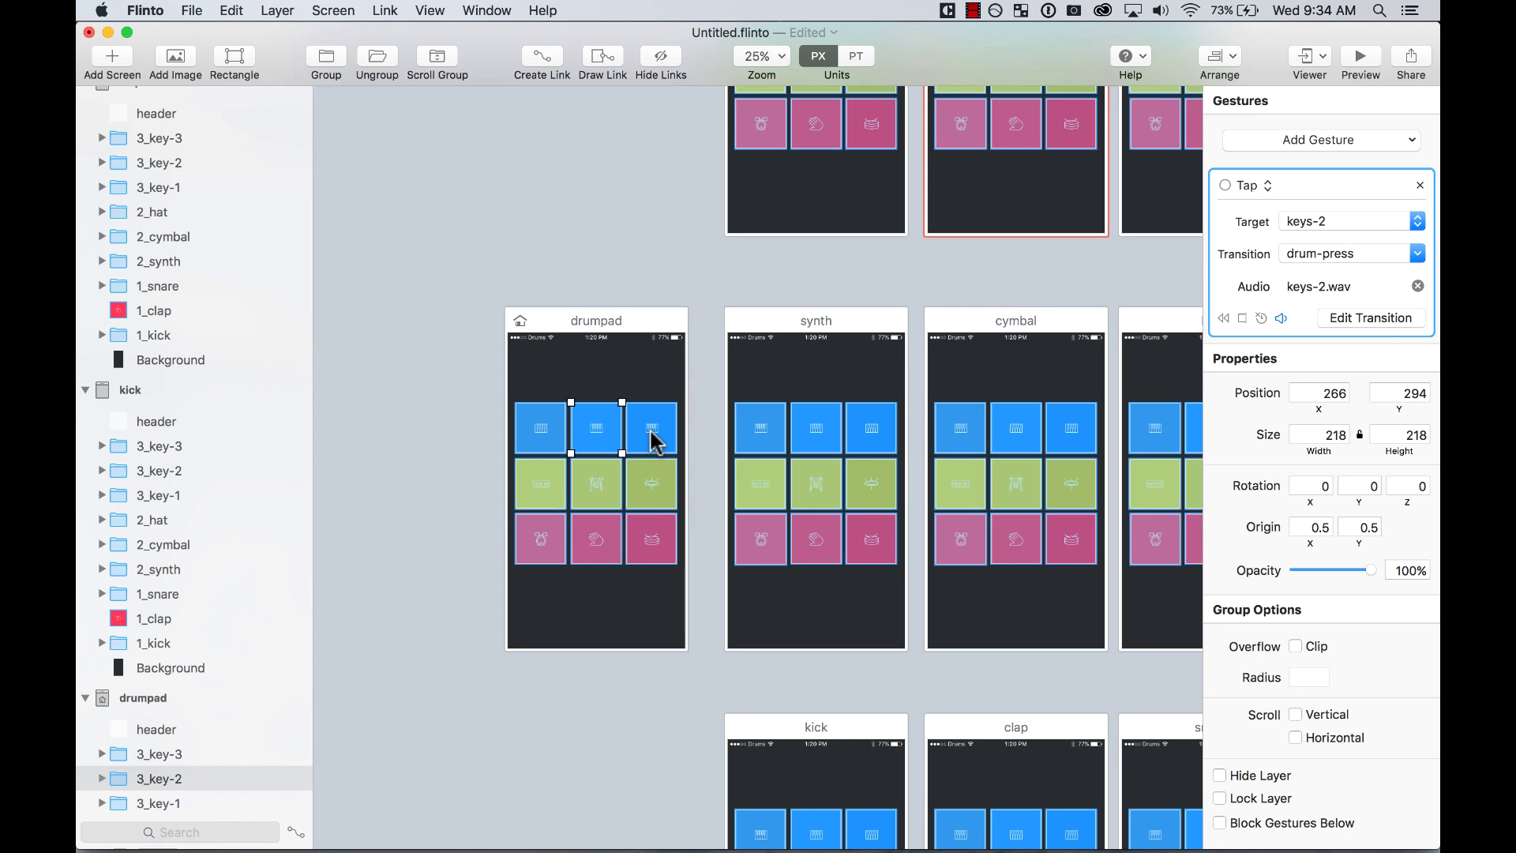
left_click(655, 442)
left_click(1375, 225)
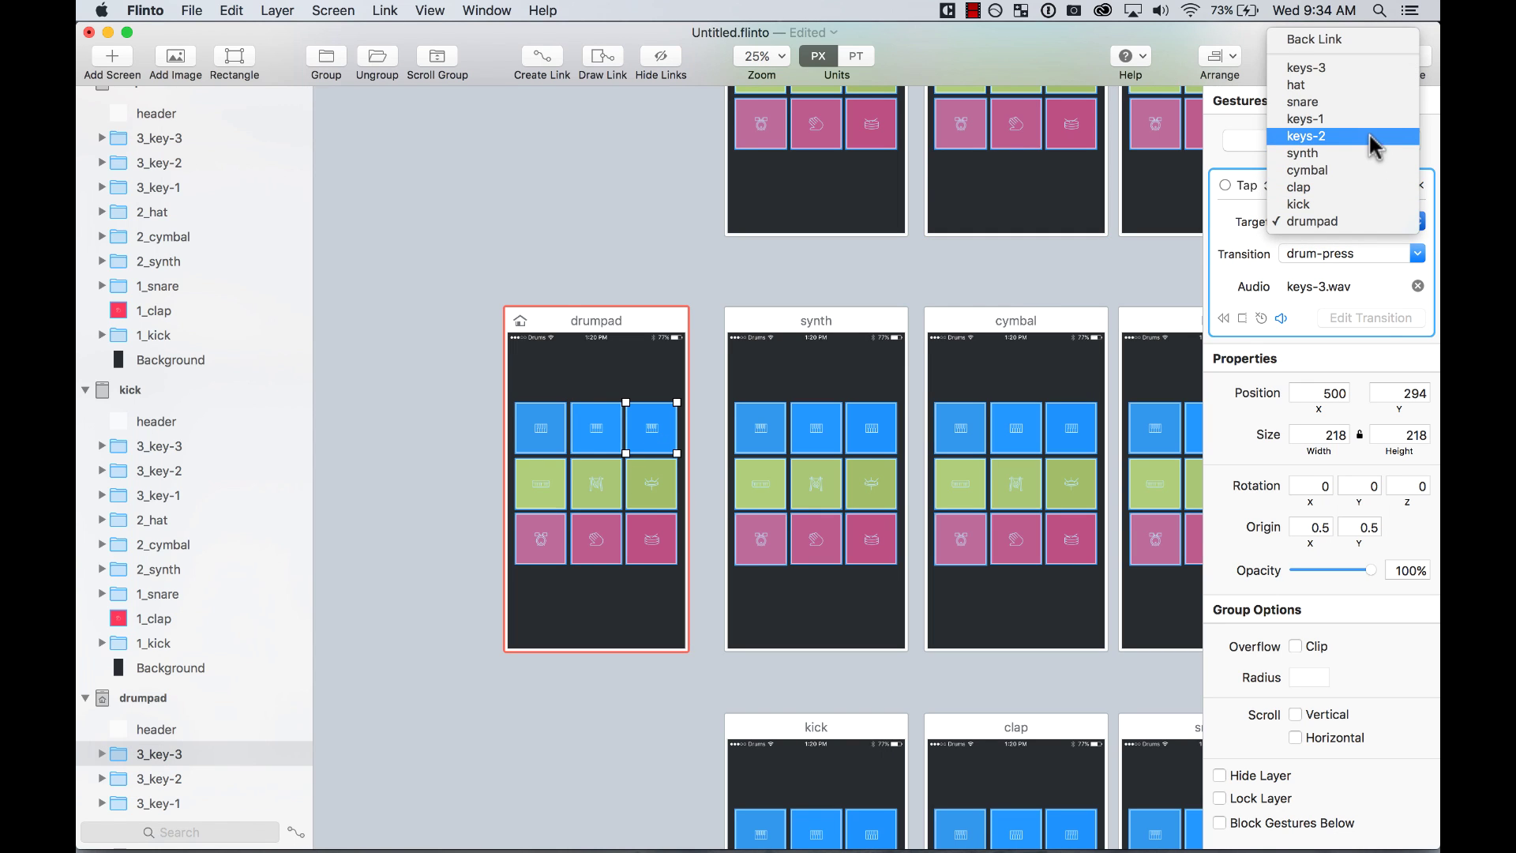
left_click(1362, 67)
Step: Set the tap targets of drumpad's first and second green tiles to synth and cymbal
left_click(536, 493)
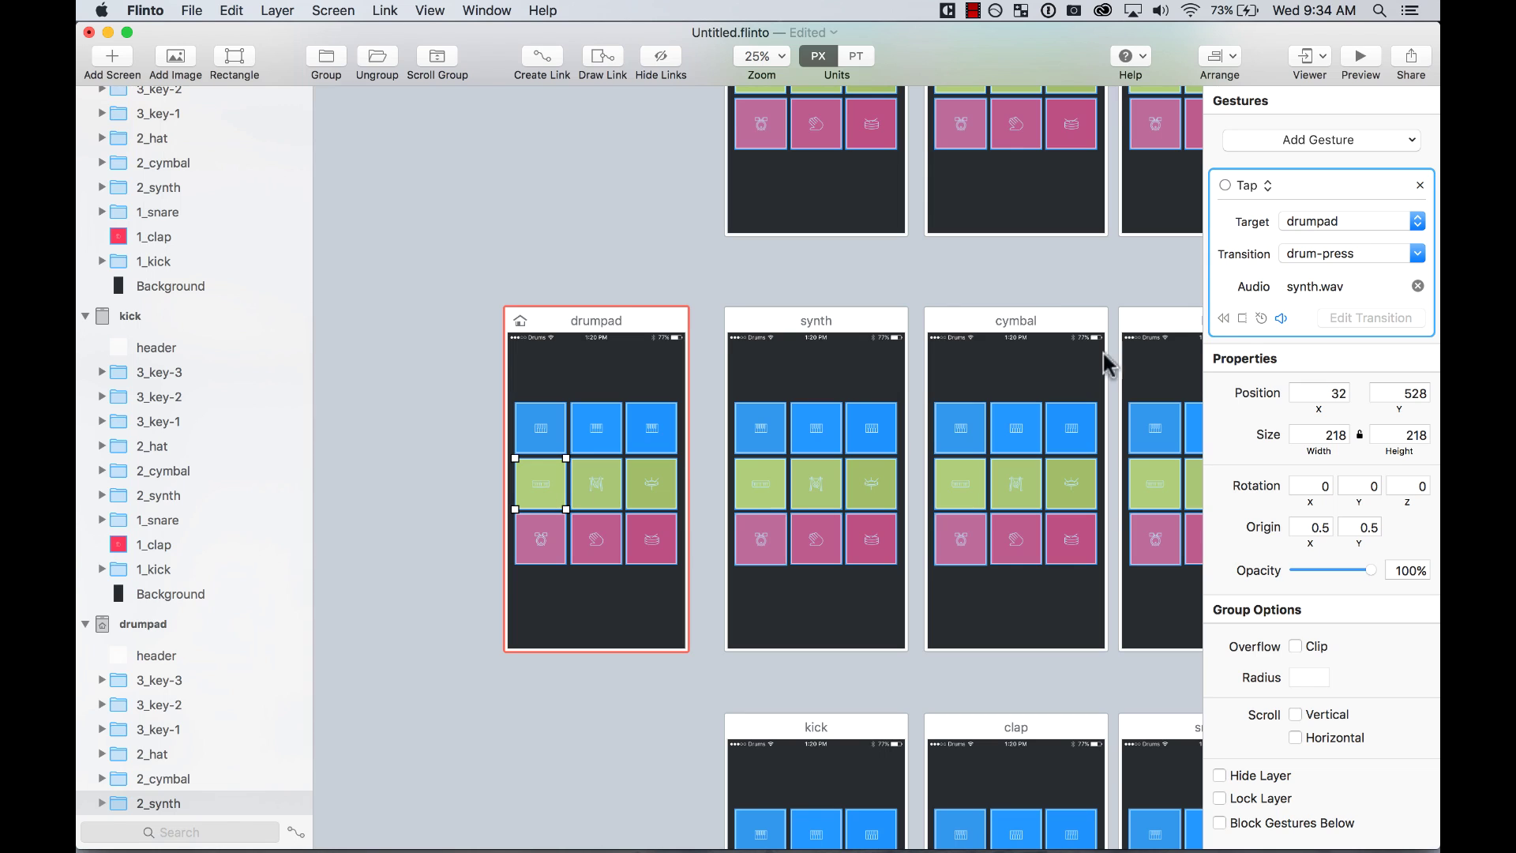
left_click(1342, 221)
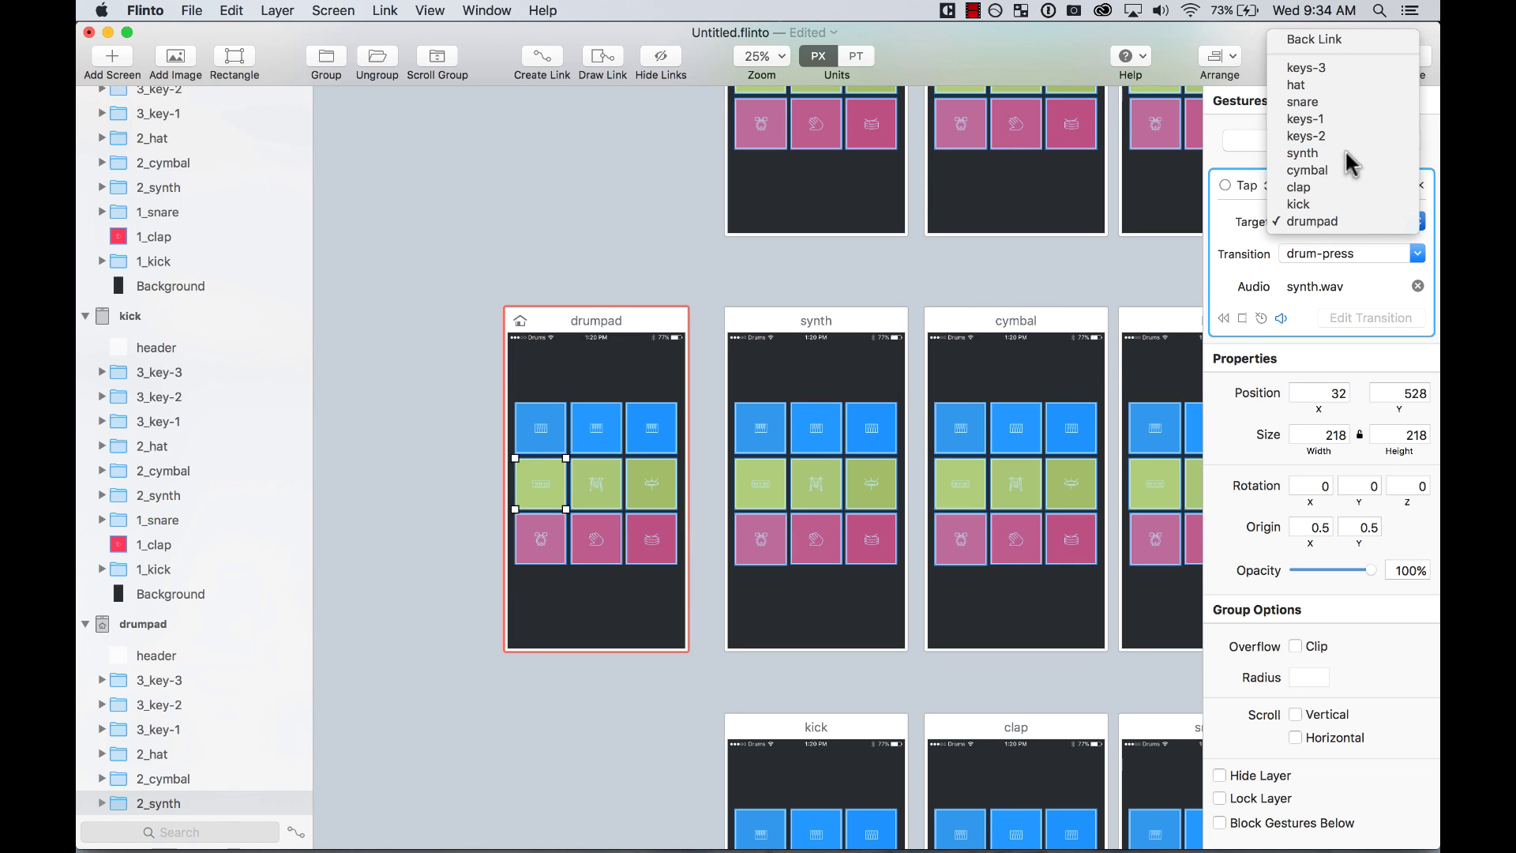
left_click(1342, 174)
left_click(605, 488)
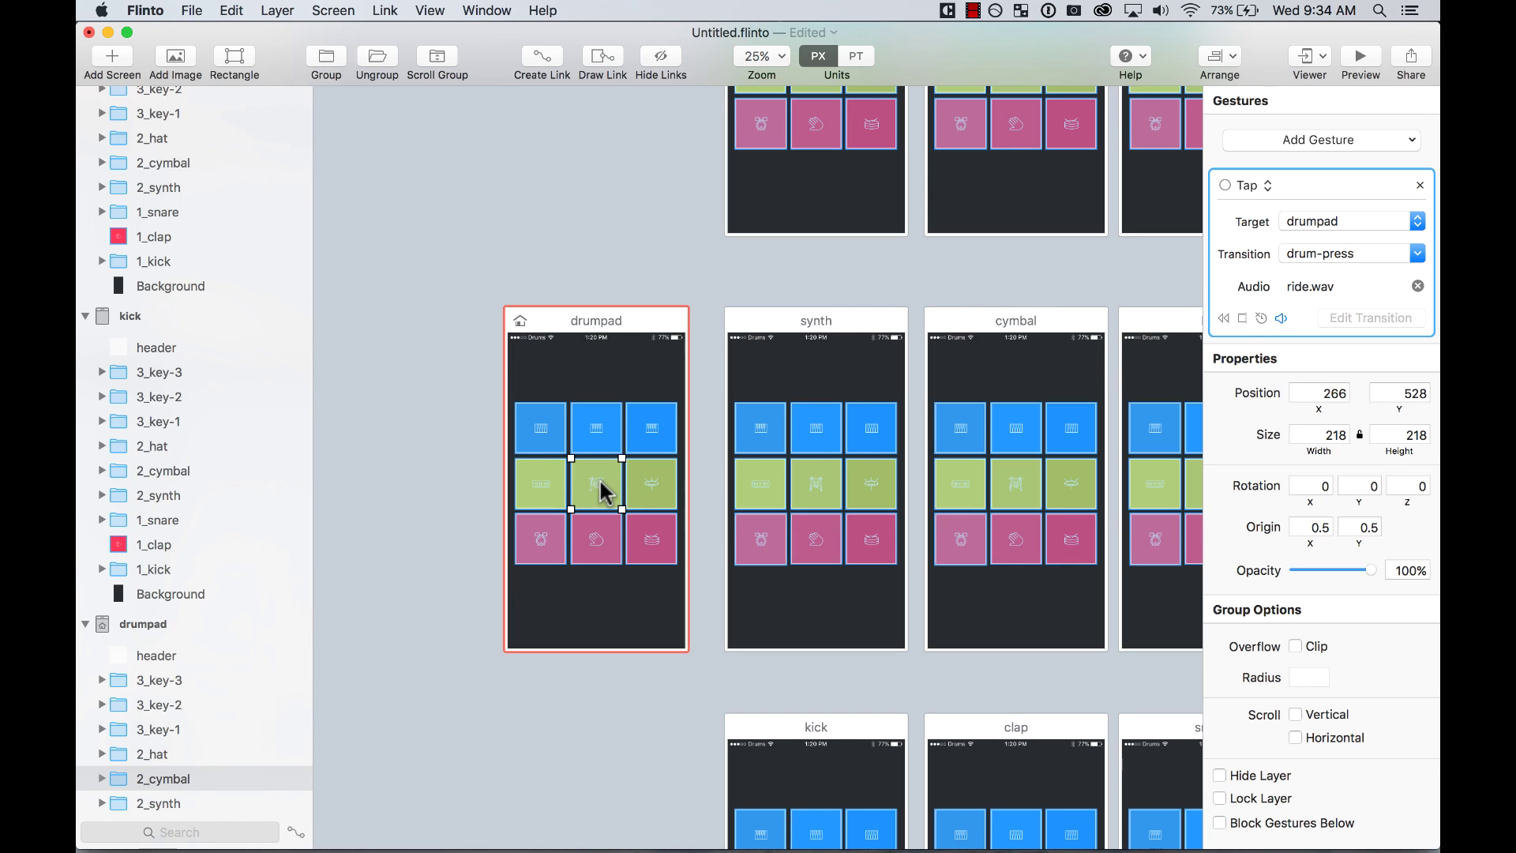
left_click(1354, 217)
left_click(778, 372)
Step: Set the tap target of drumpad's third green tile to the hat screen
left_click(661, 498)
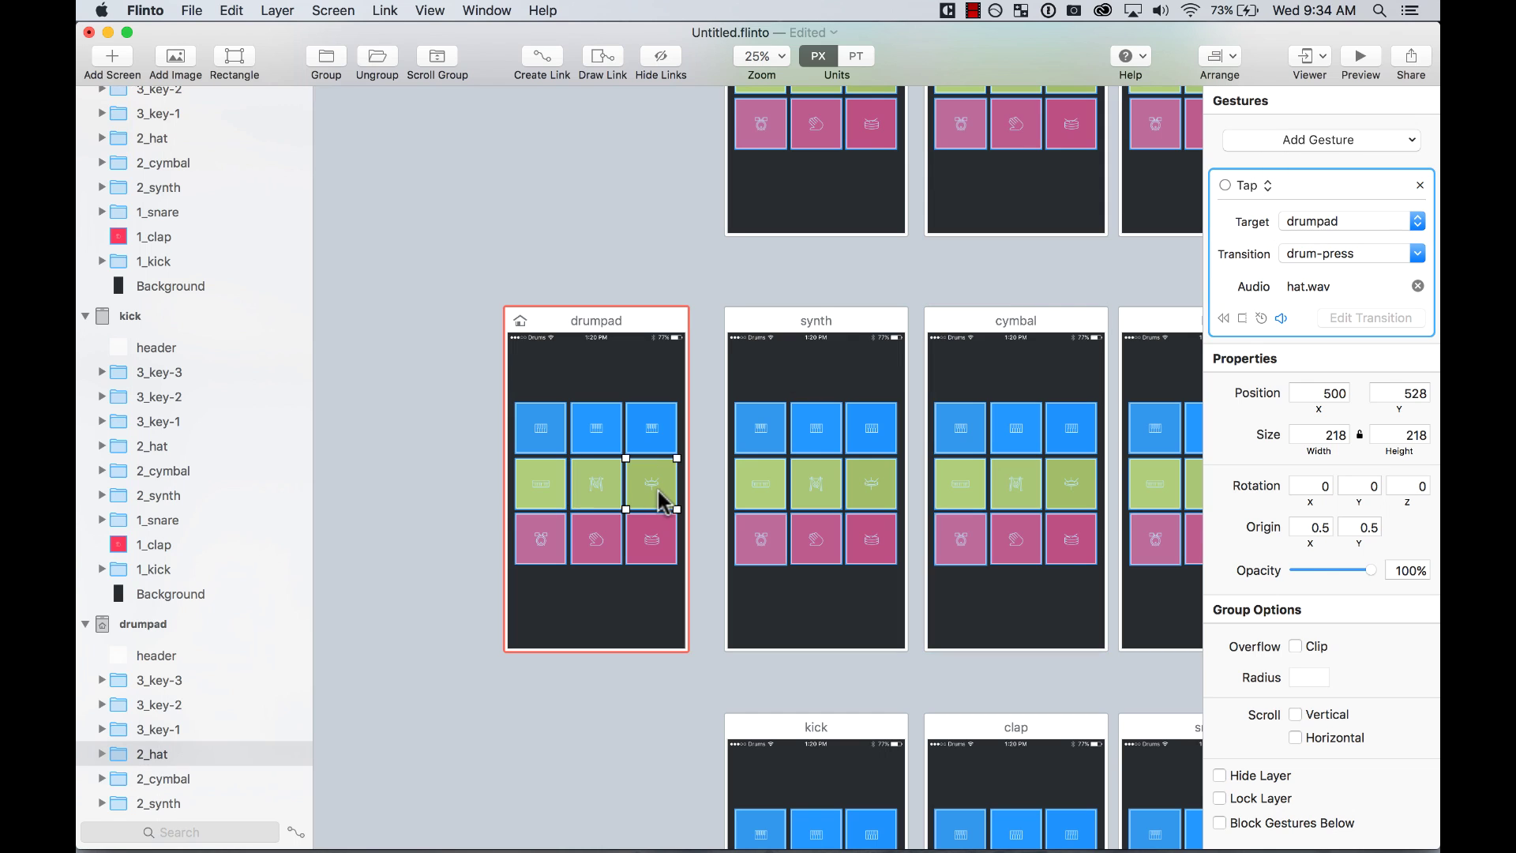
left_click(1367, 224)
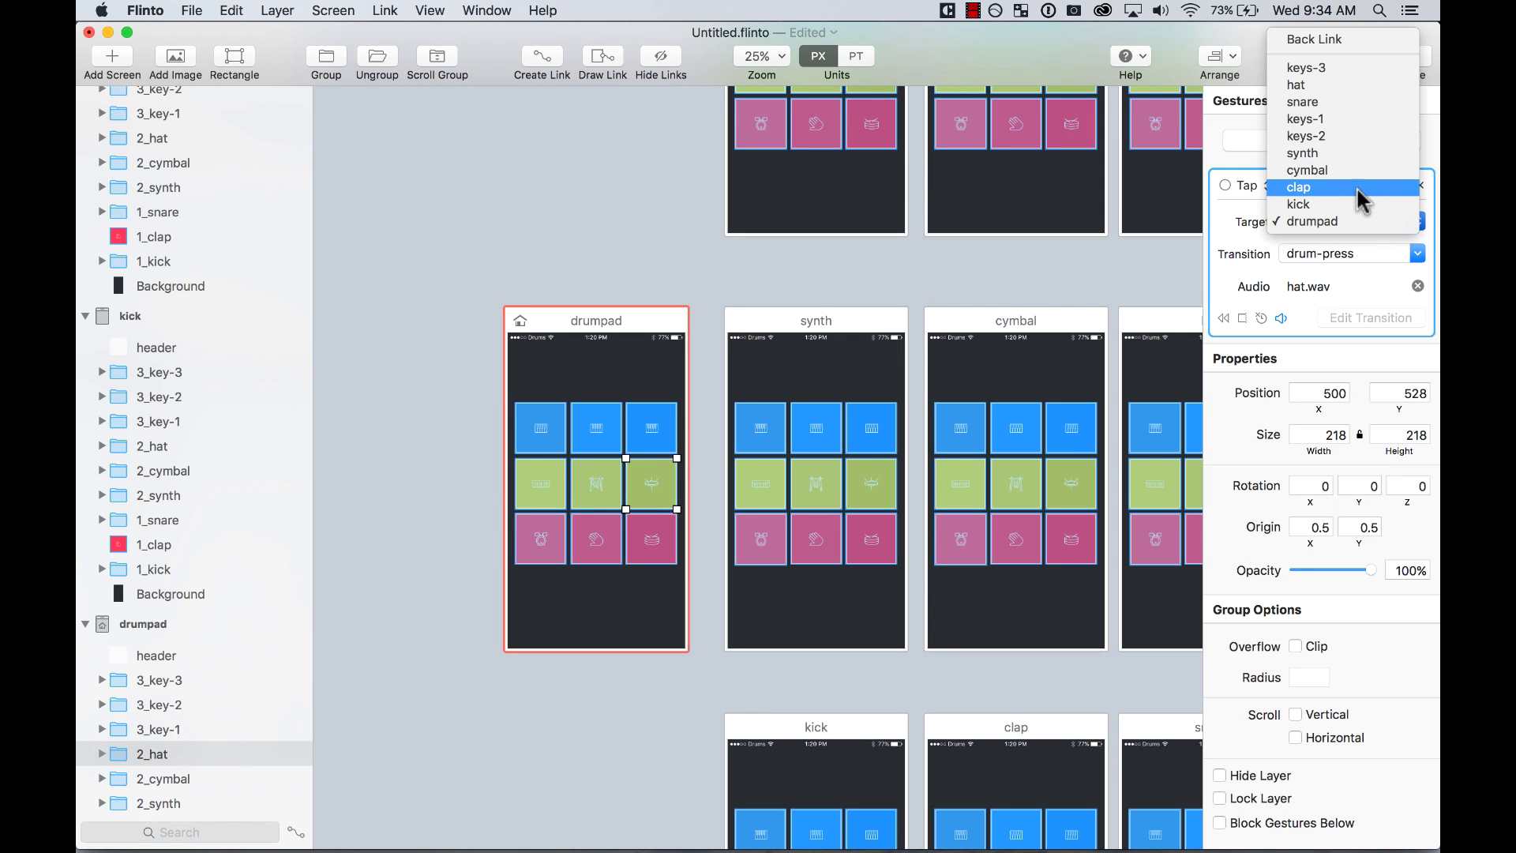
left_click(1342, 85)
Step: Set the tap target of drumpad's middle pink tile, the hand icon, to the clap screen
left_click(472, 289)
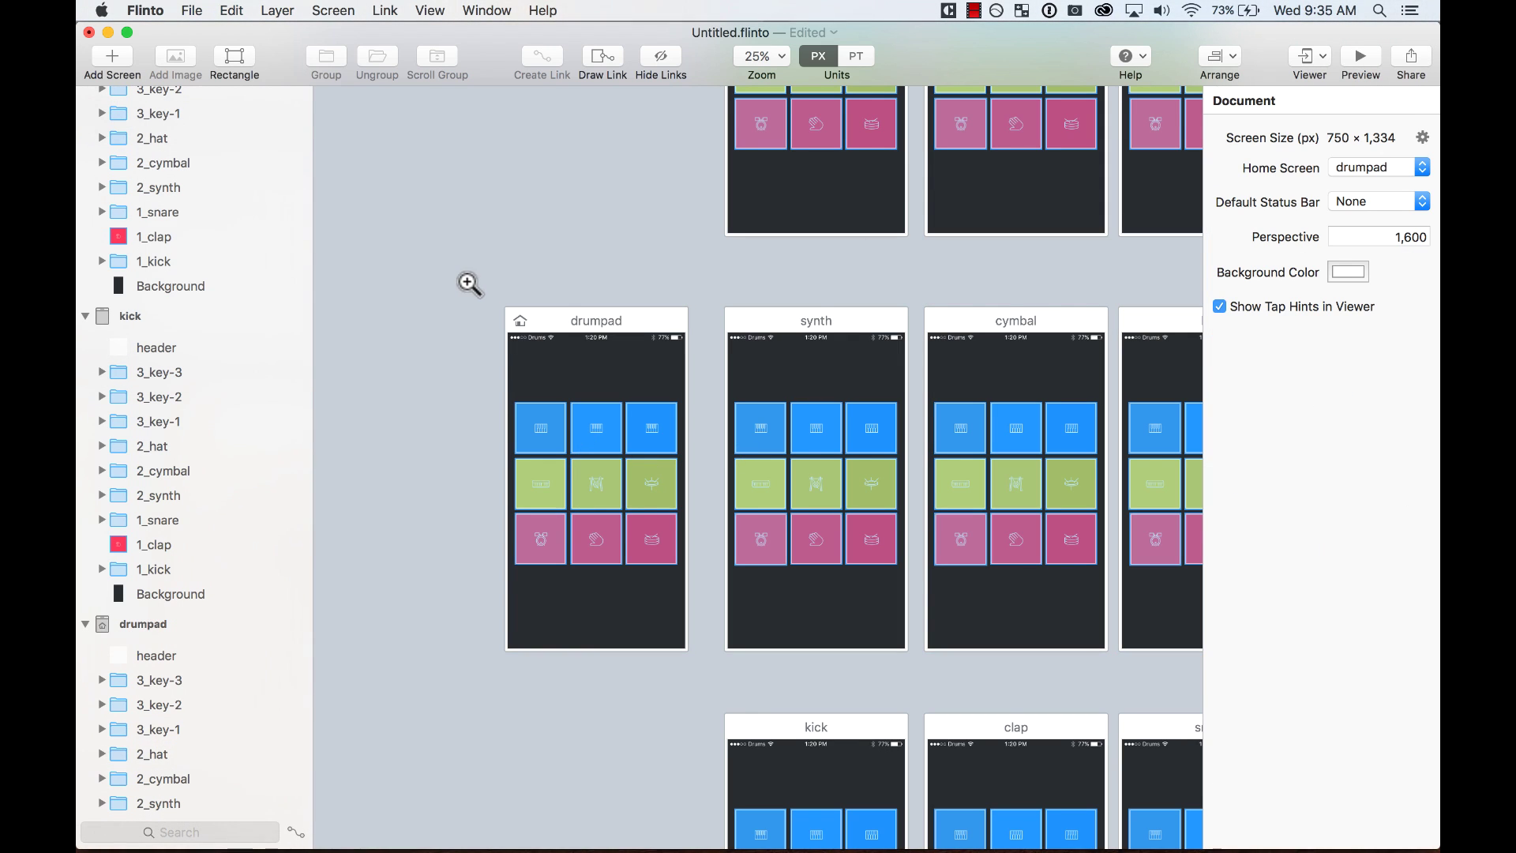
scroll(732, 697, "up", 2)
scroll(733, 698, "up", 5)
left_click(772, 588)
left_click(1367, 223)
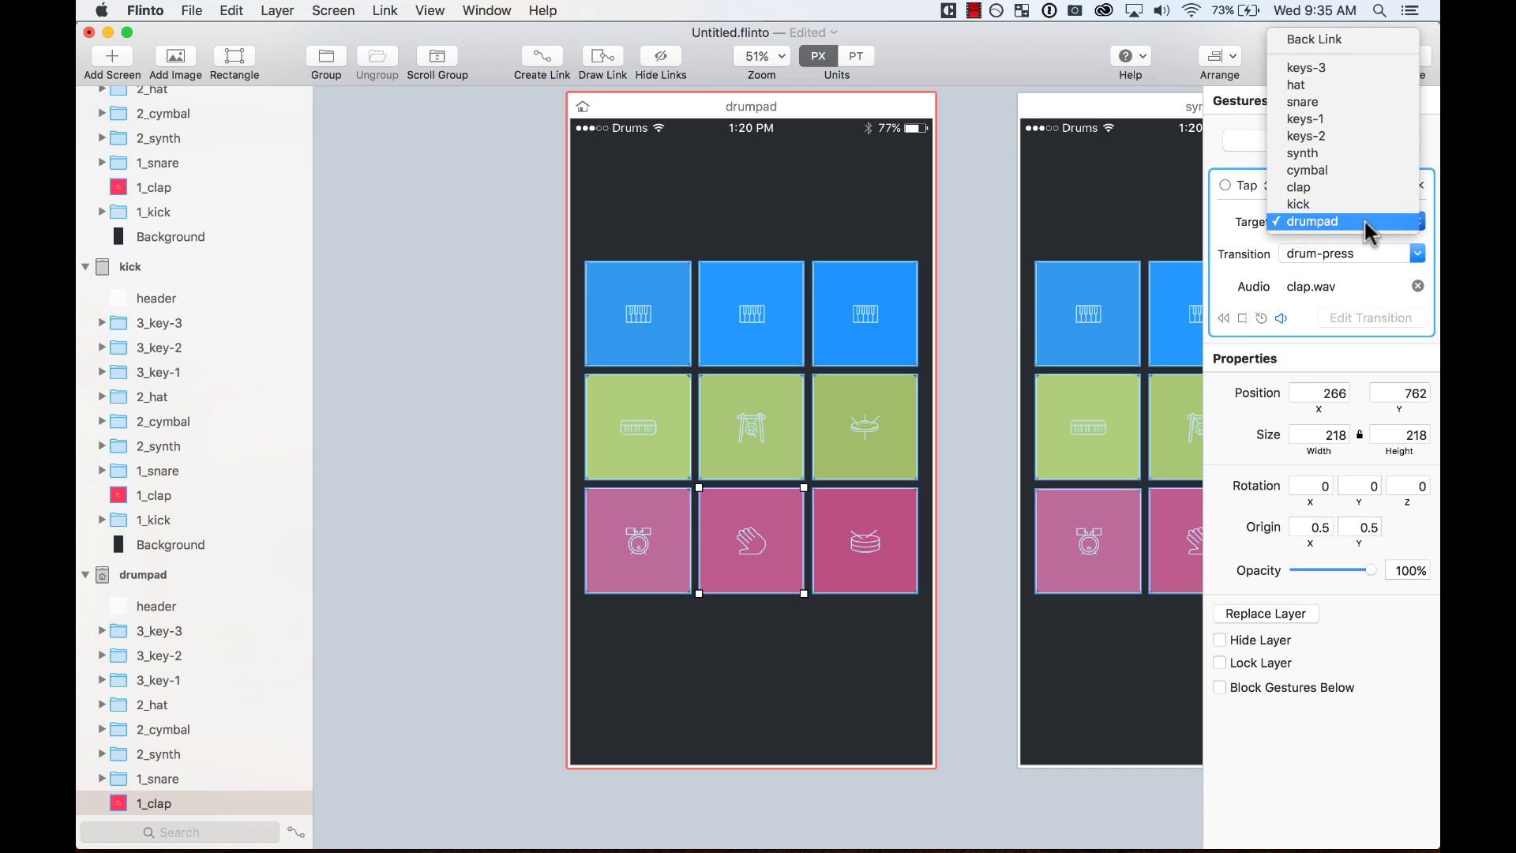
left_click(1369, 193)
Step: Set the tap target of drumpad's last pink tile to the snare screen, then deselect it
left_click(890, 558)
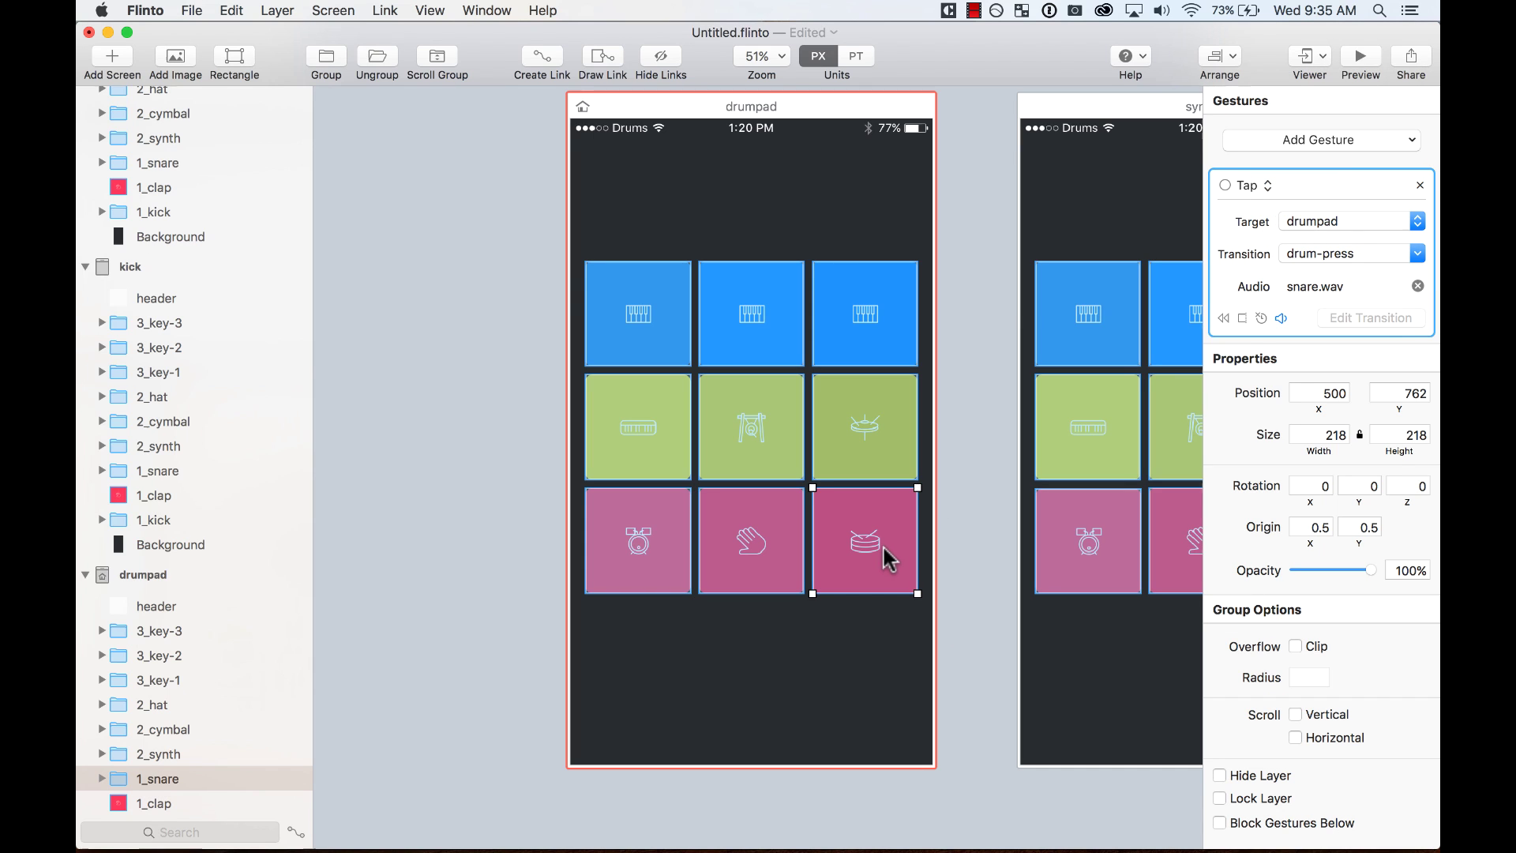
left_click(1354, 223)
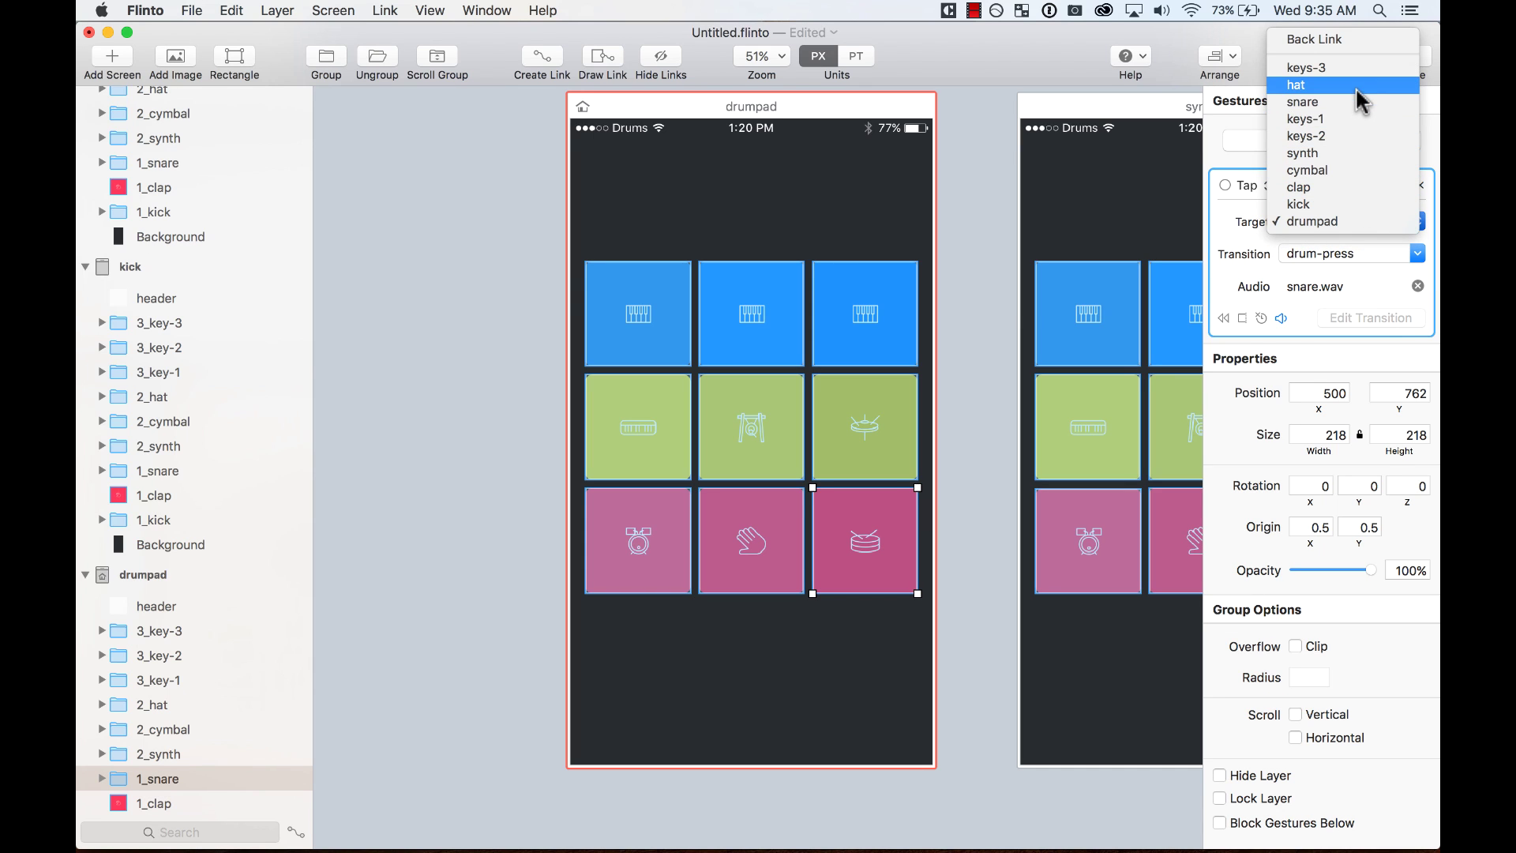
left_click(1342, 48)
left_click(455, 425)
key("super+minus")
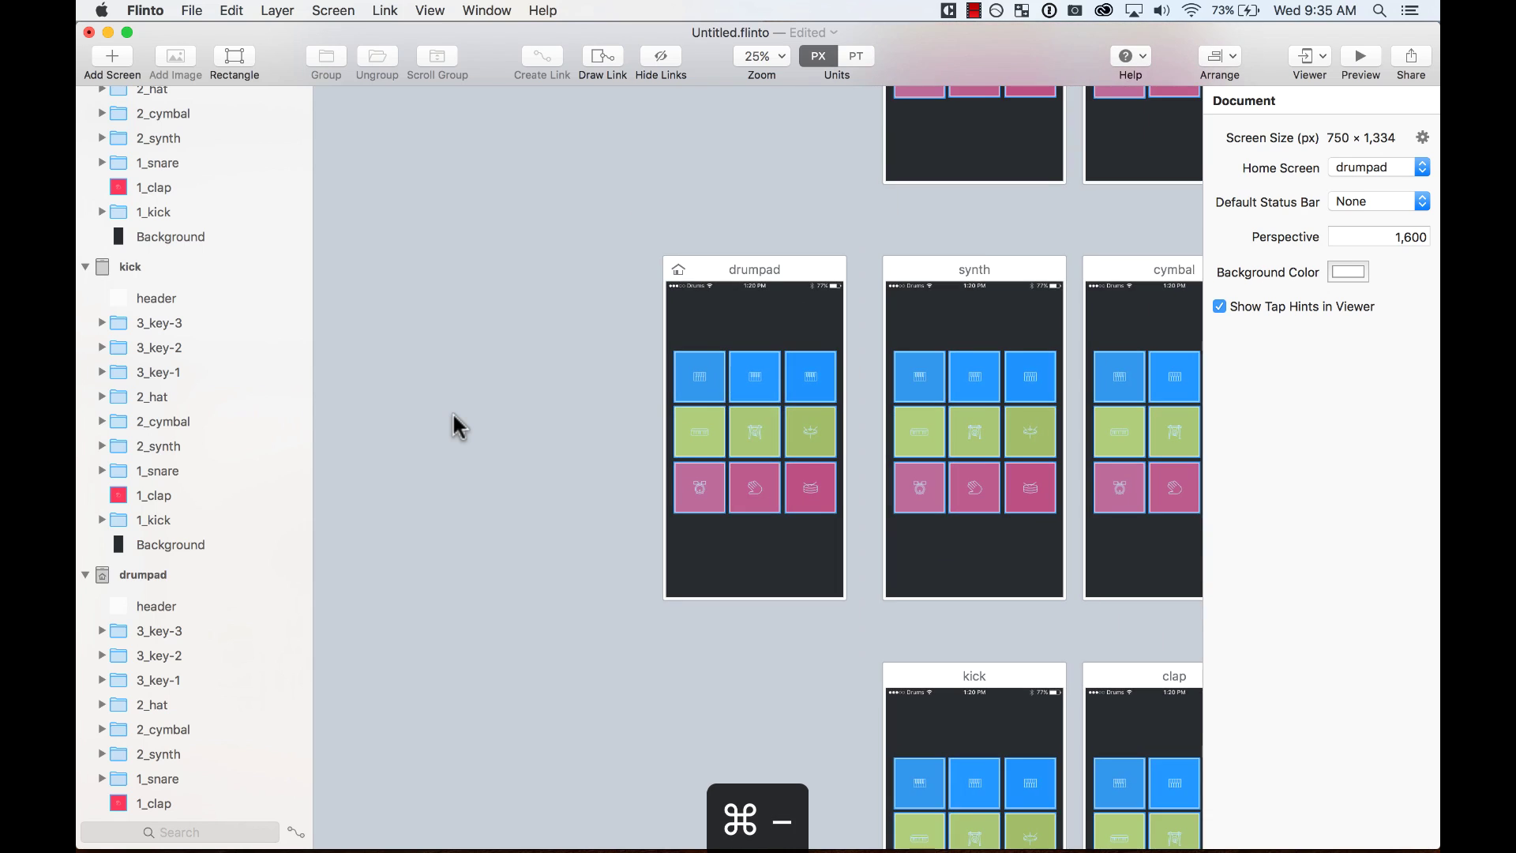
Step: Try to set the width of the first blue tile on the keys-1 screen to 184 px
scroll(453, 412, "right", 10)
scroll(454, 415, "left", 3)
scroll(454, 418, "up", 5)
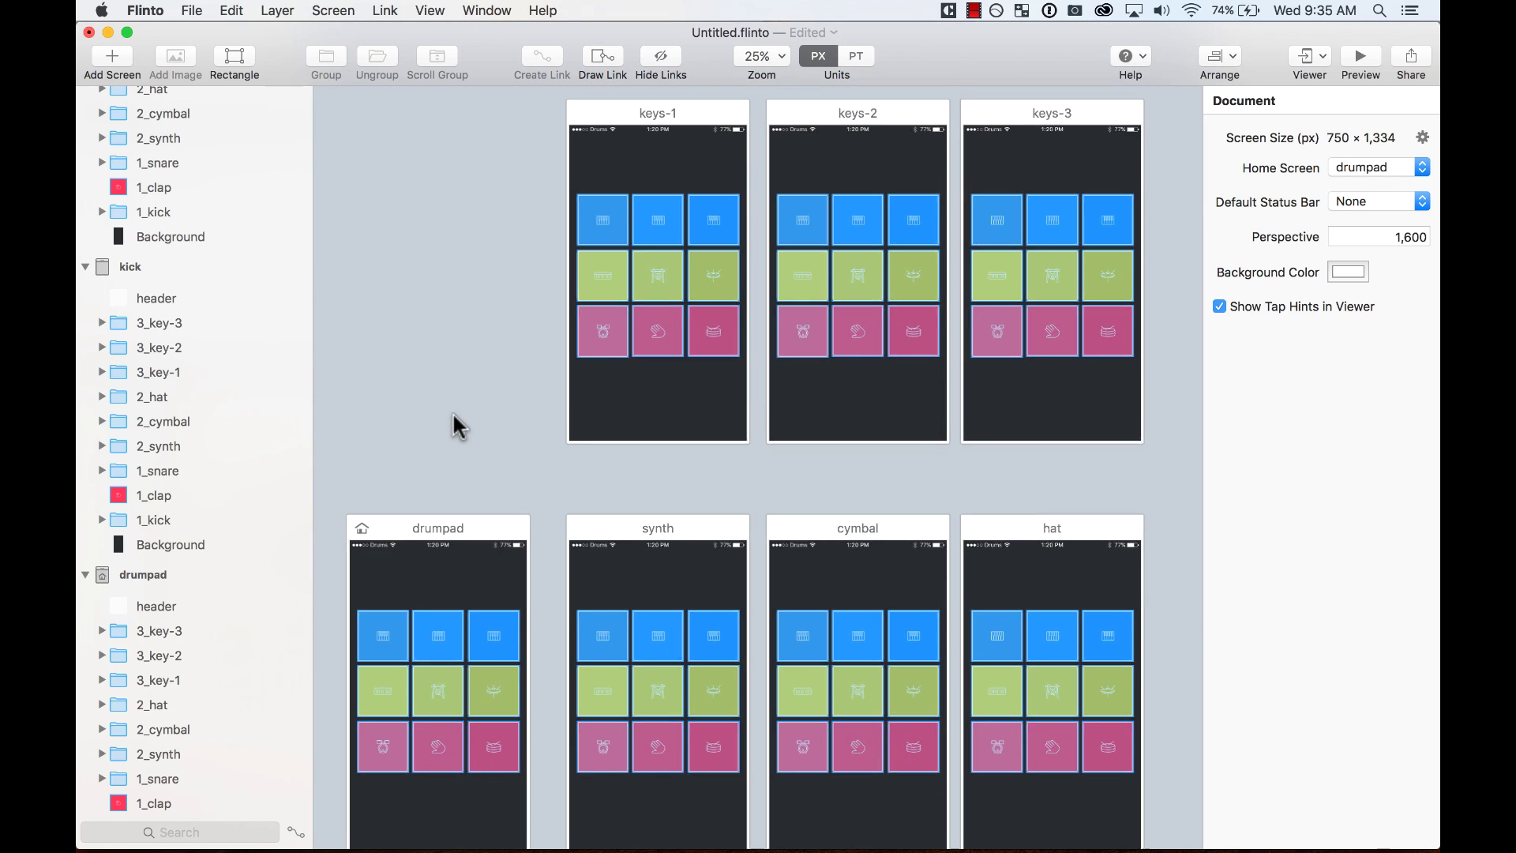
key("super+equal")
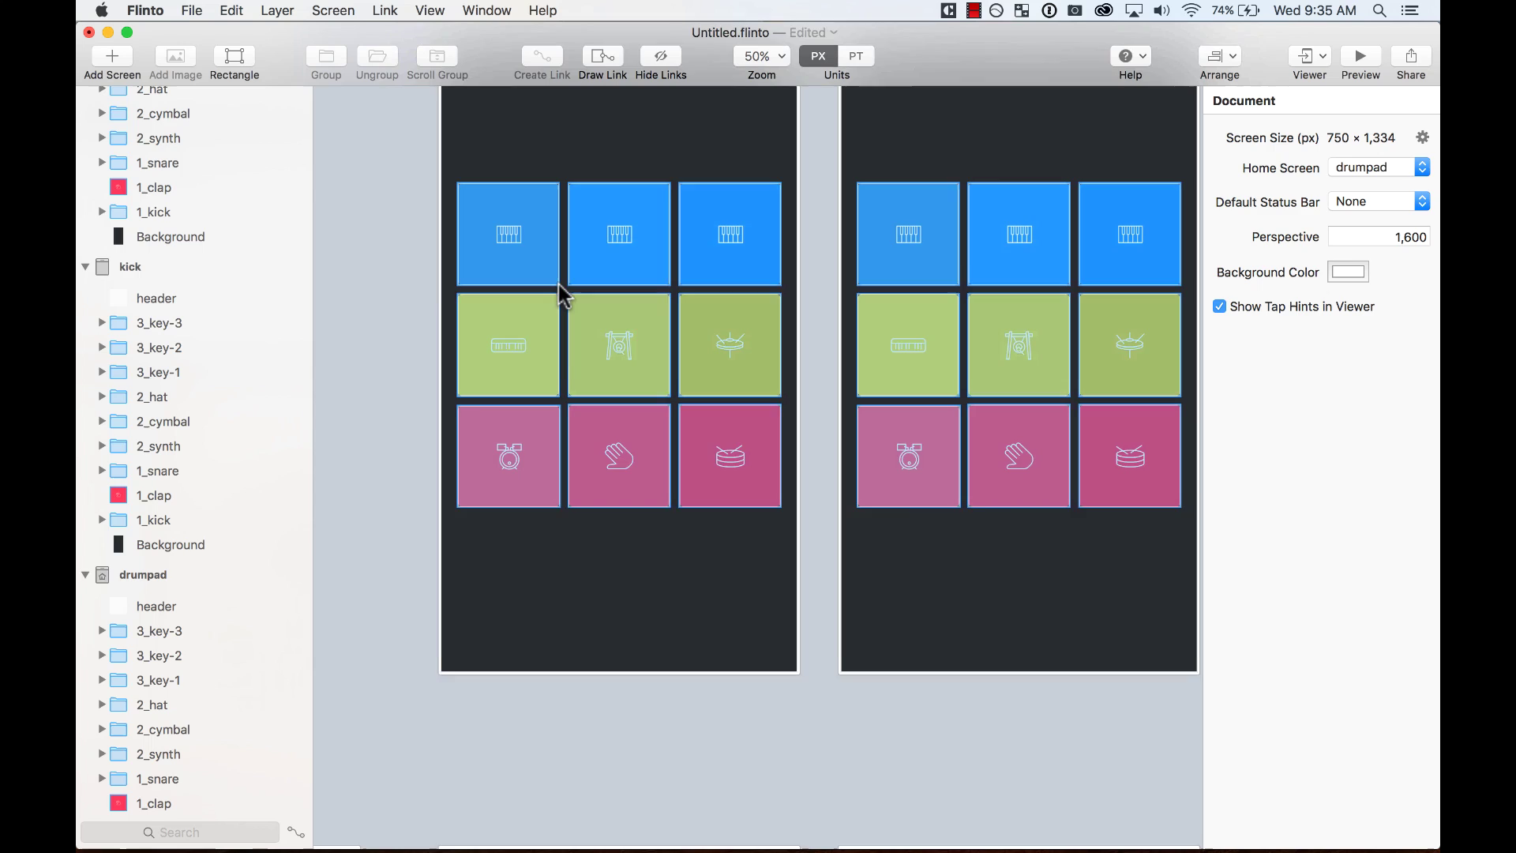
left_click(524, 237)
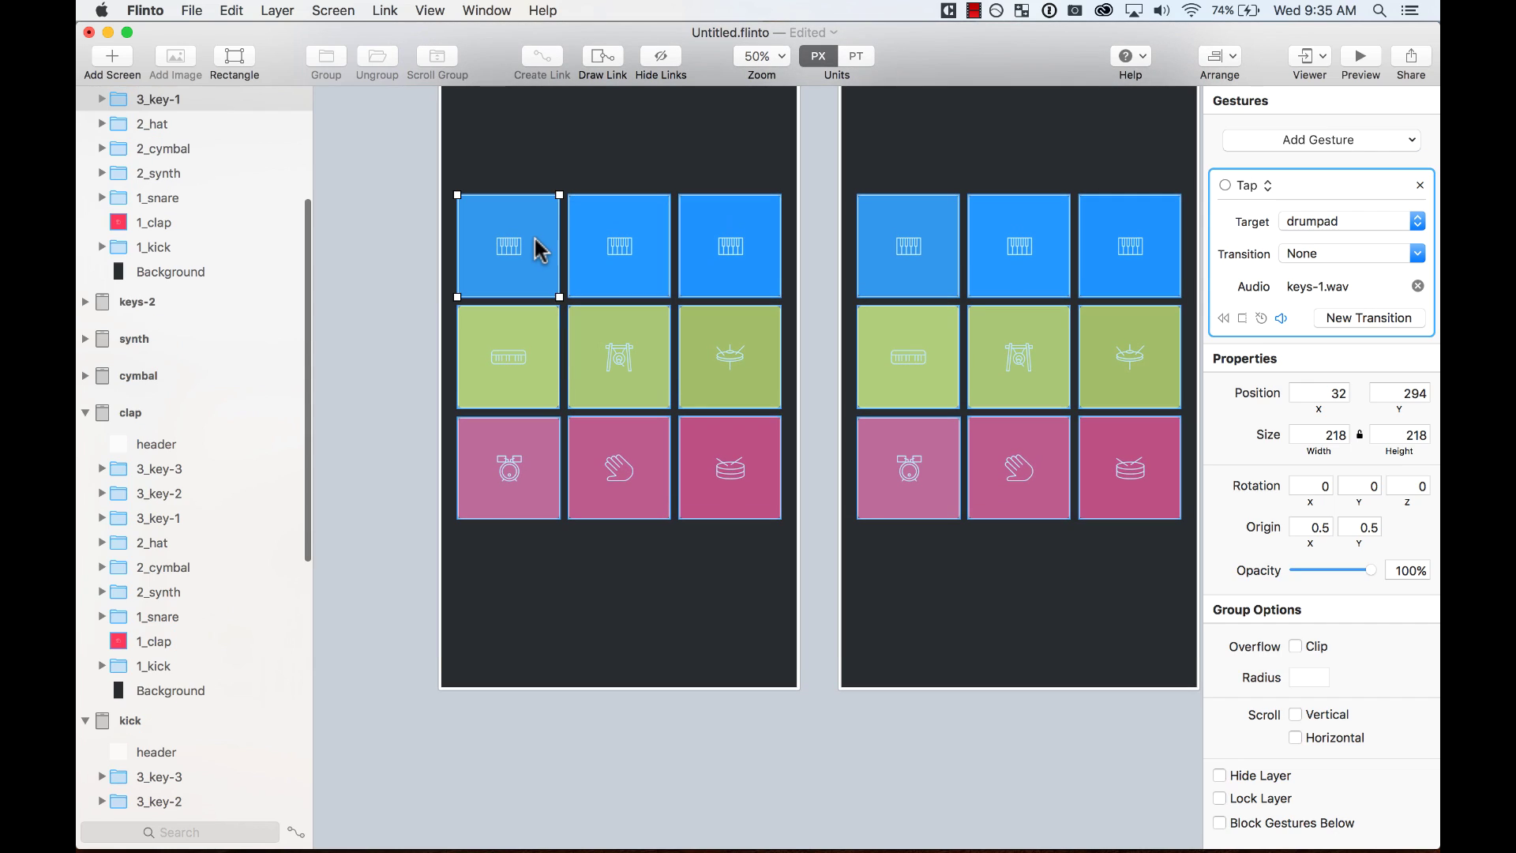
double_click(1342, 435)
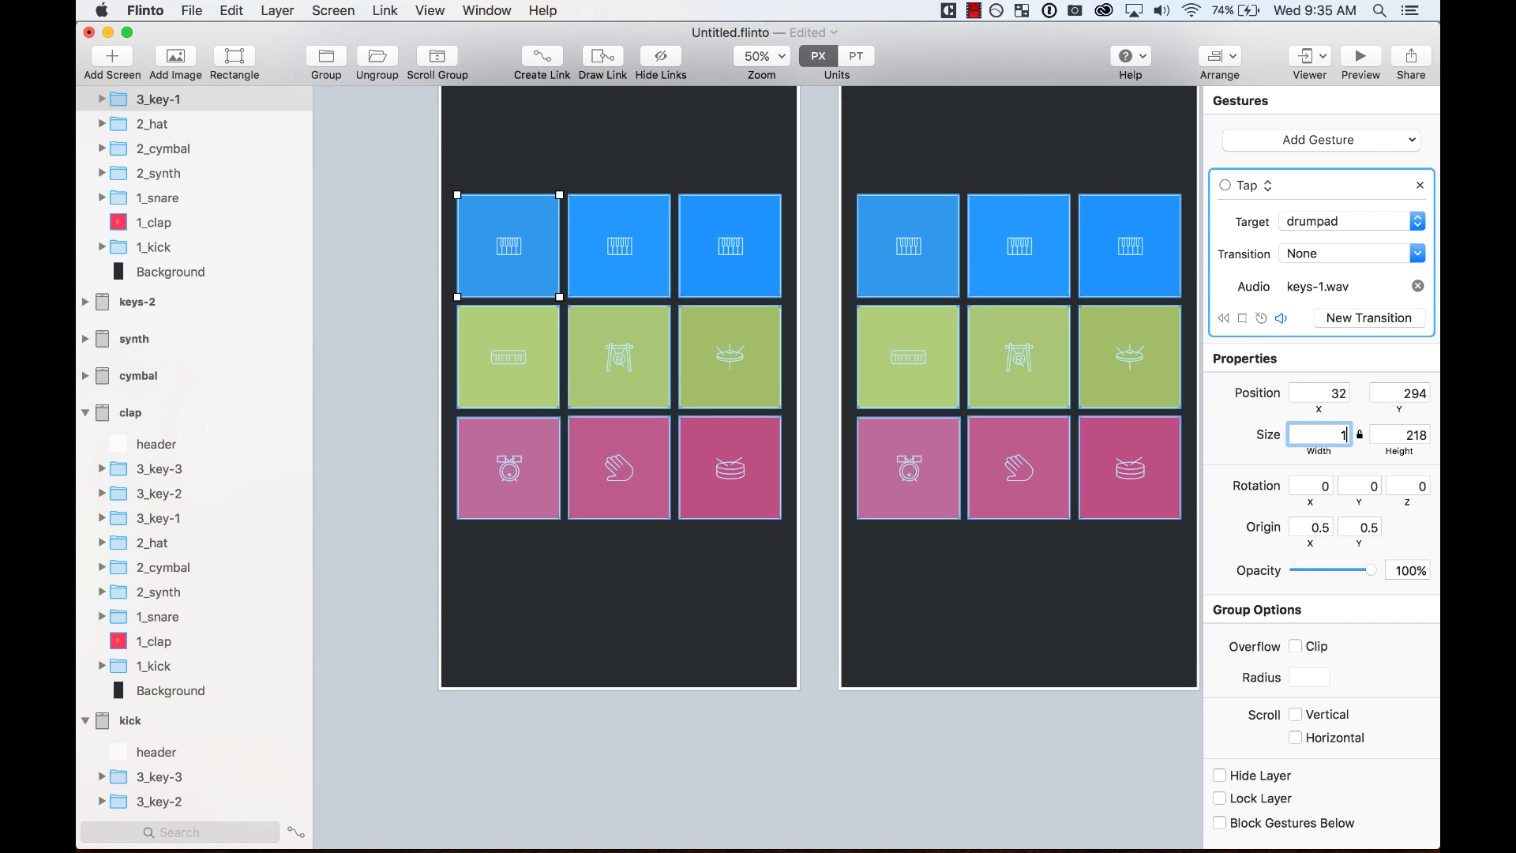
type("184")
key("Return")
key("super+z")
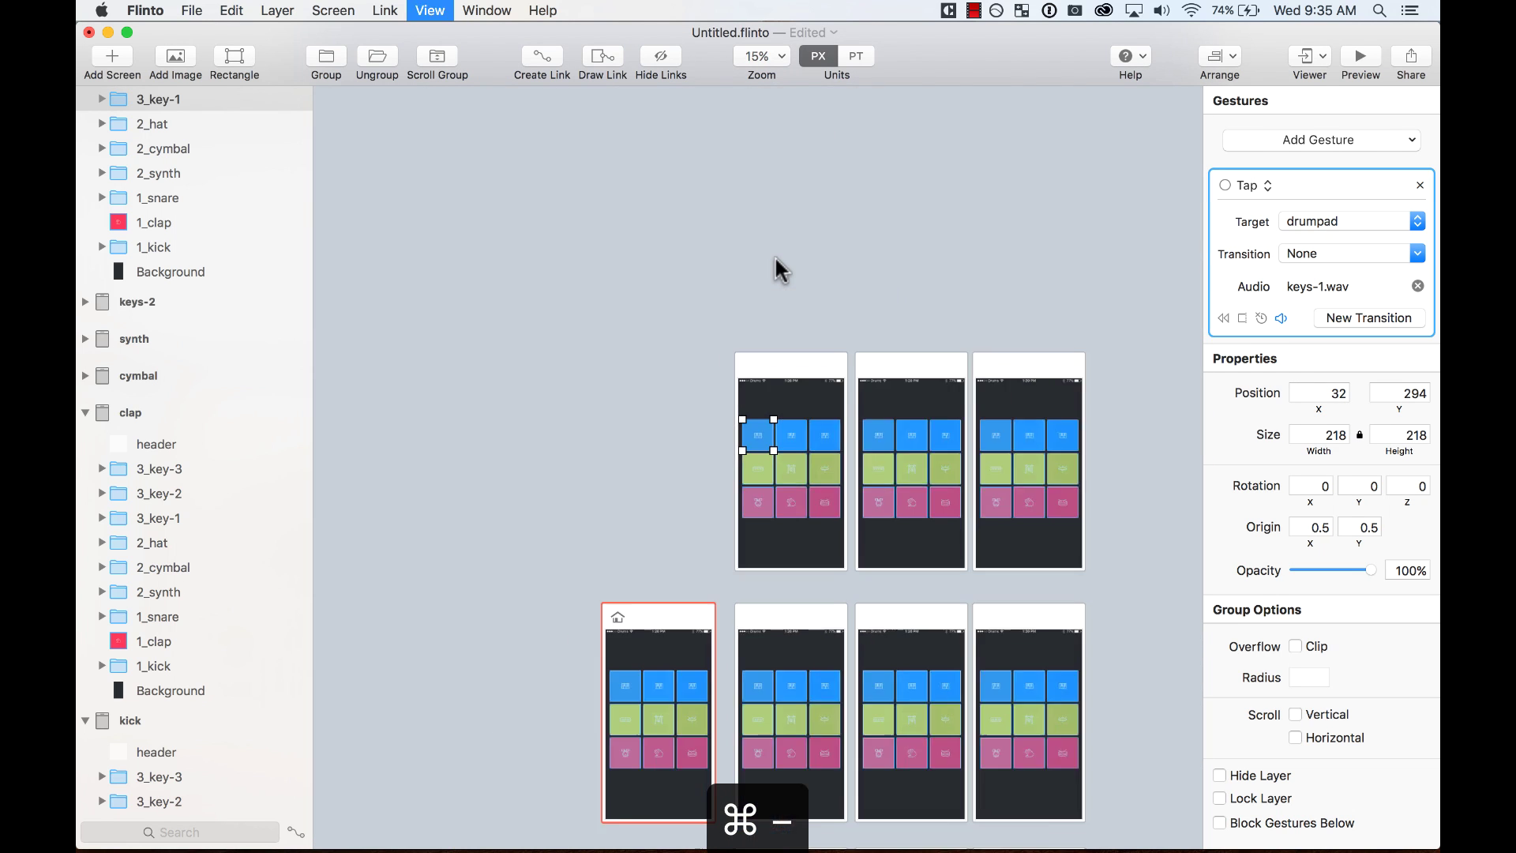
key("super+minus")
scroll(779, 270, "up", 2)
left_click_drag(1030, 159, 691, 670)
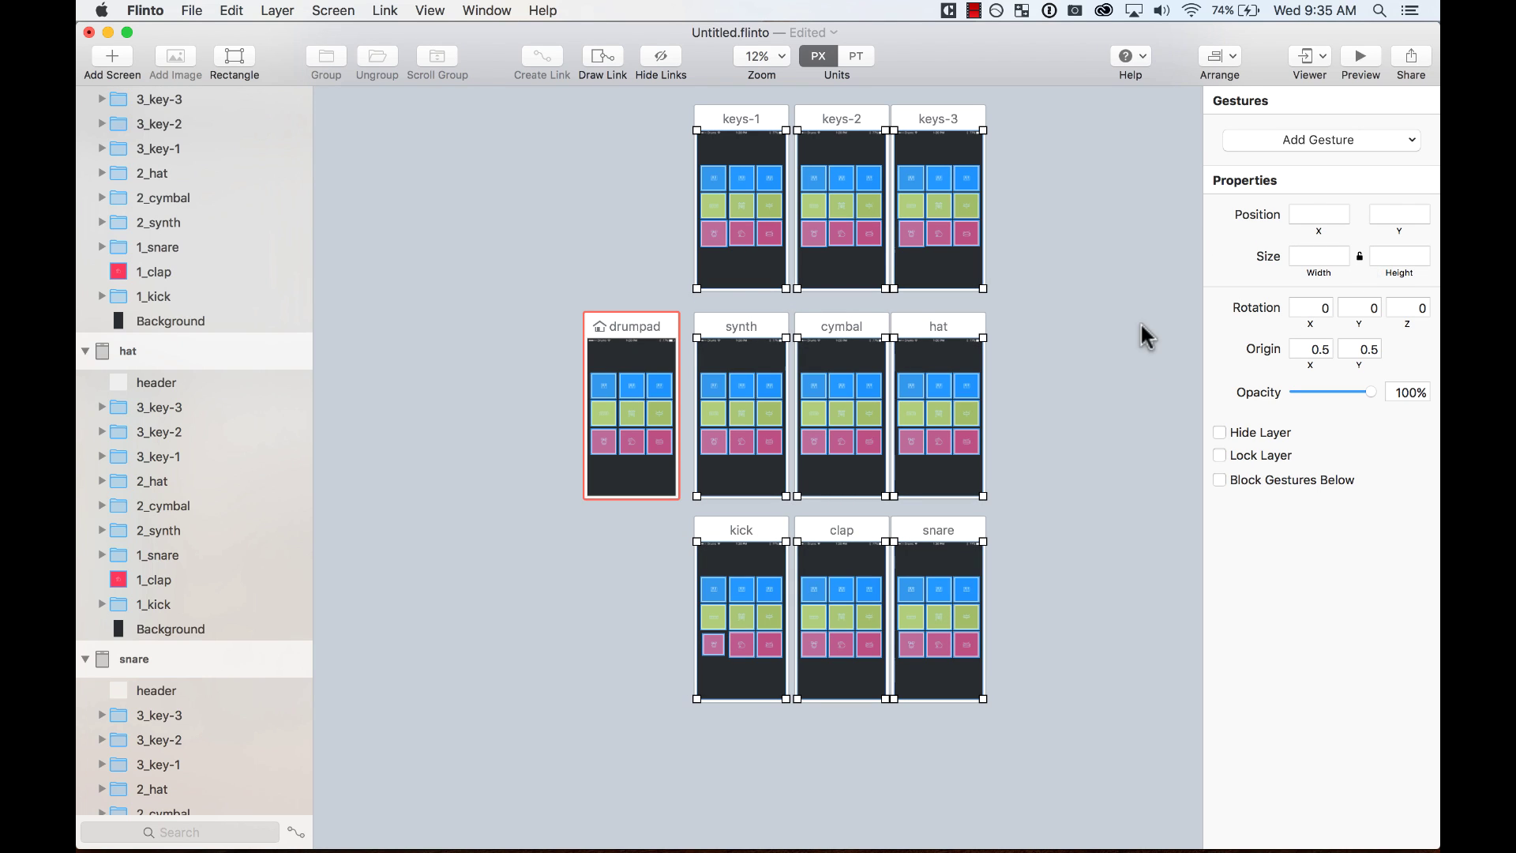
left_click(1134, 237)
left_click(745, 173)
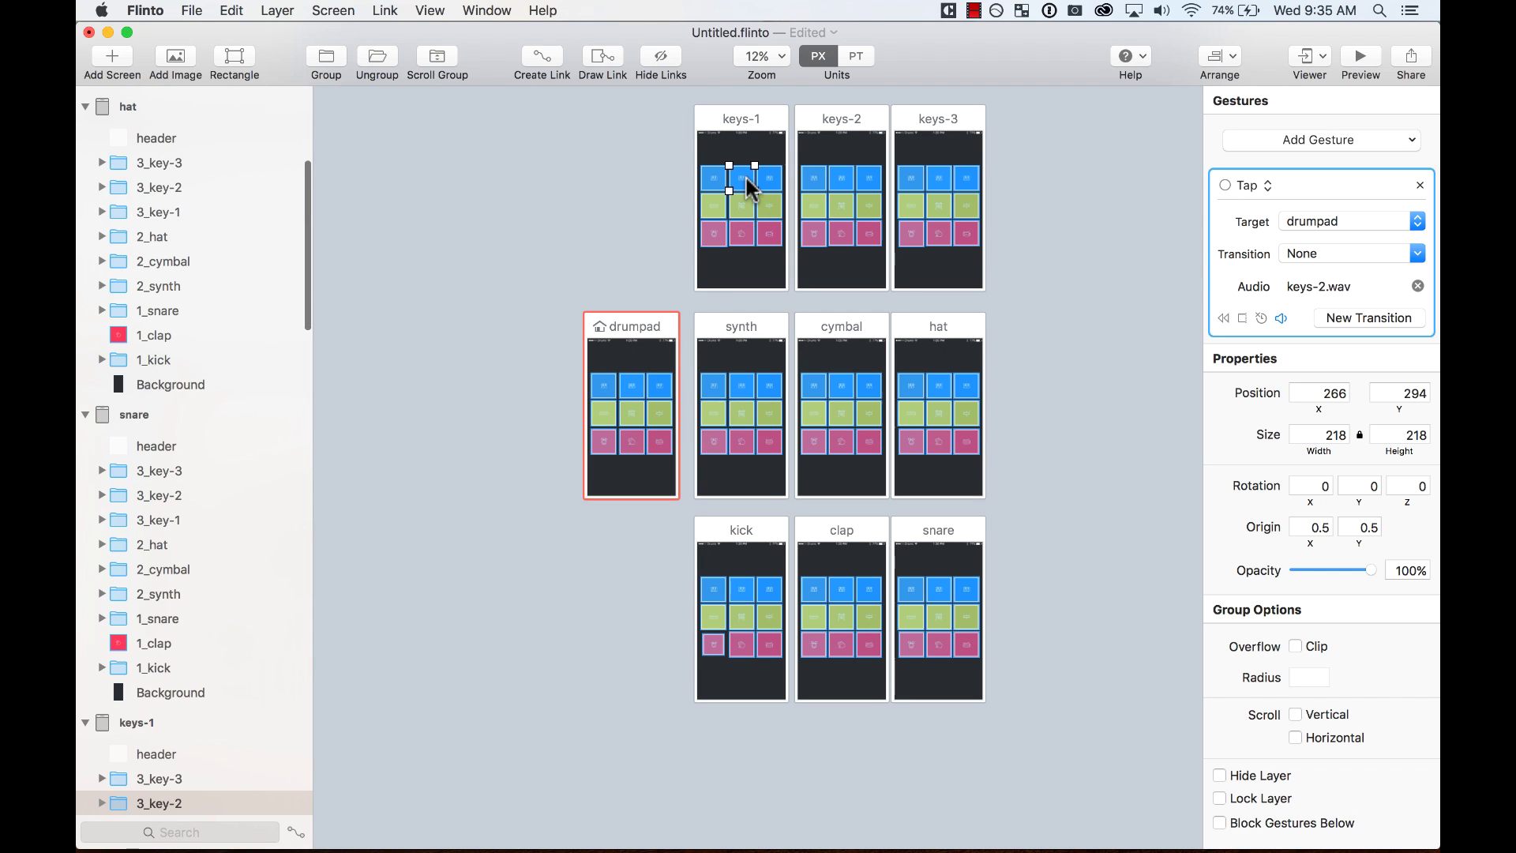
left_click(570, 169)
left_click(677, 146)
Step: Set the width of the first blue tile on keys-1 to 184 px and centre it in its slot at X 50, Y 311
key("super+equal")
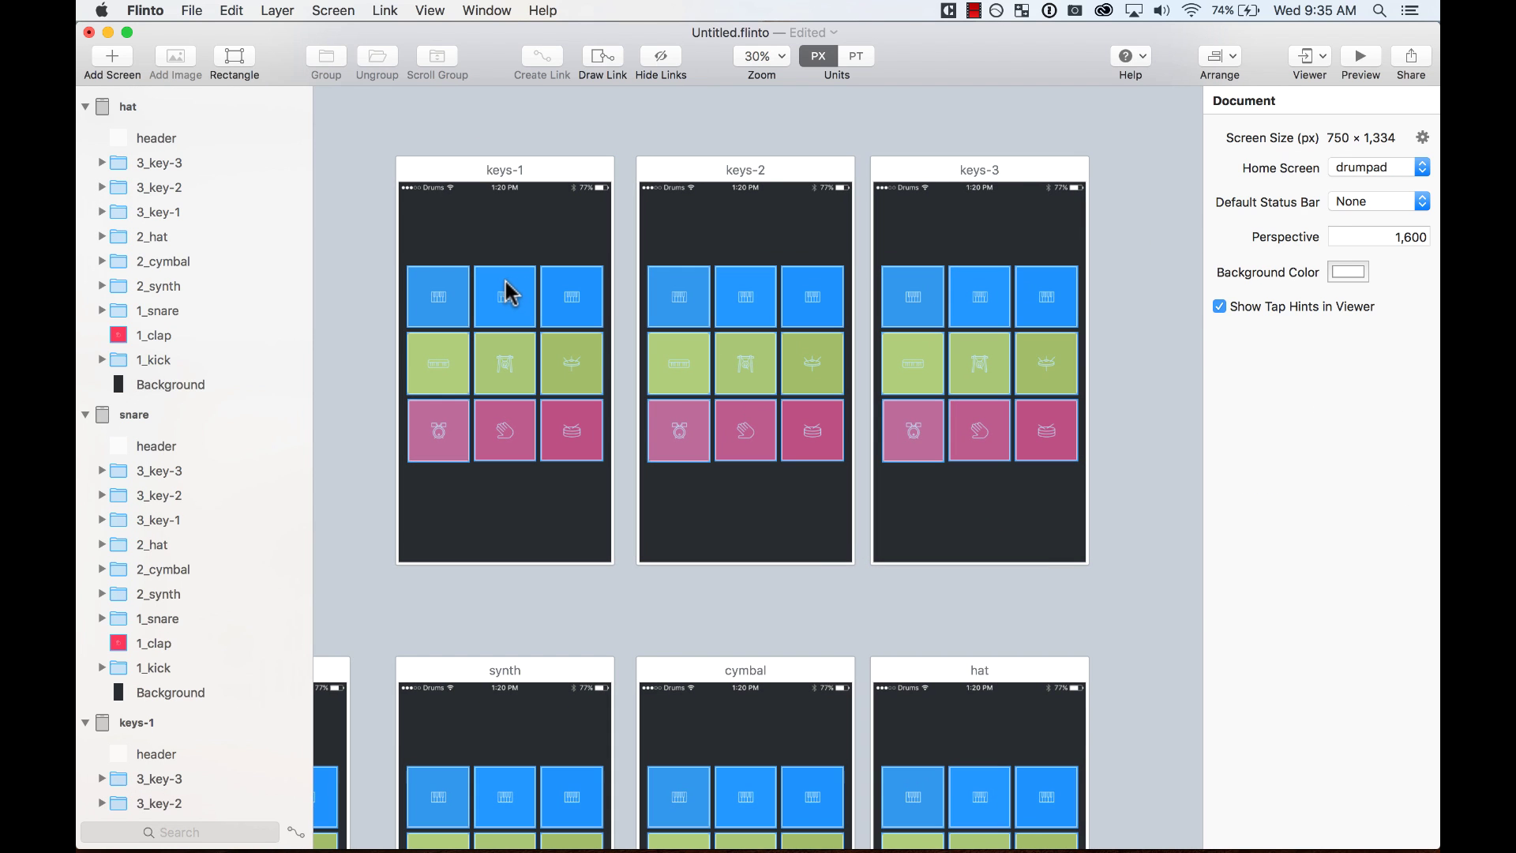
left_click(433, 305)
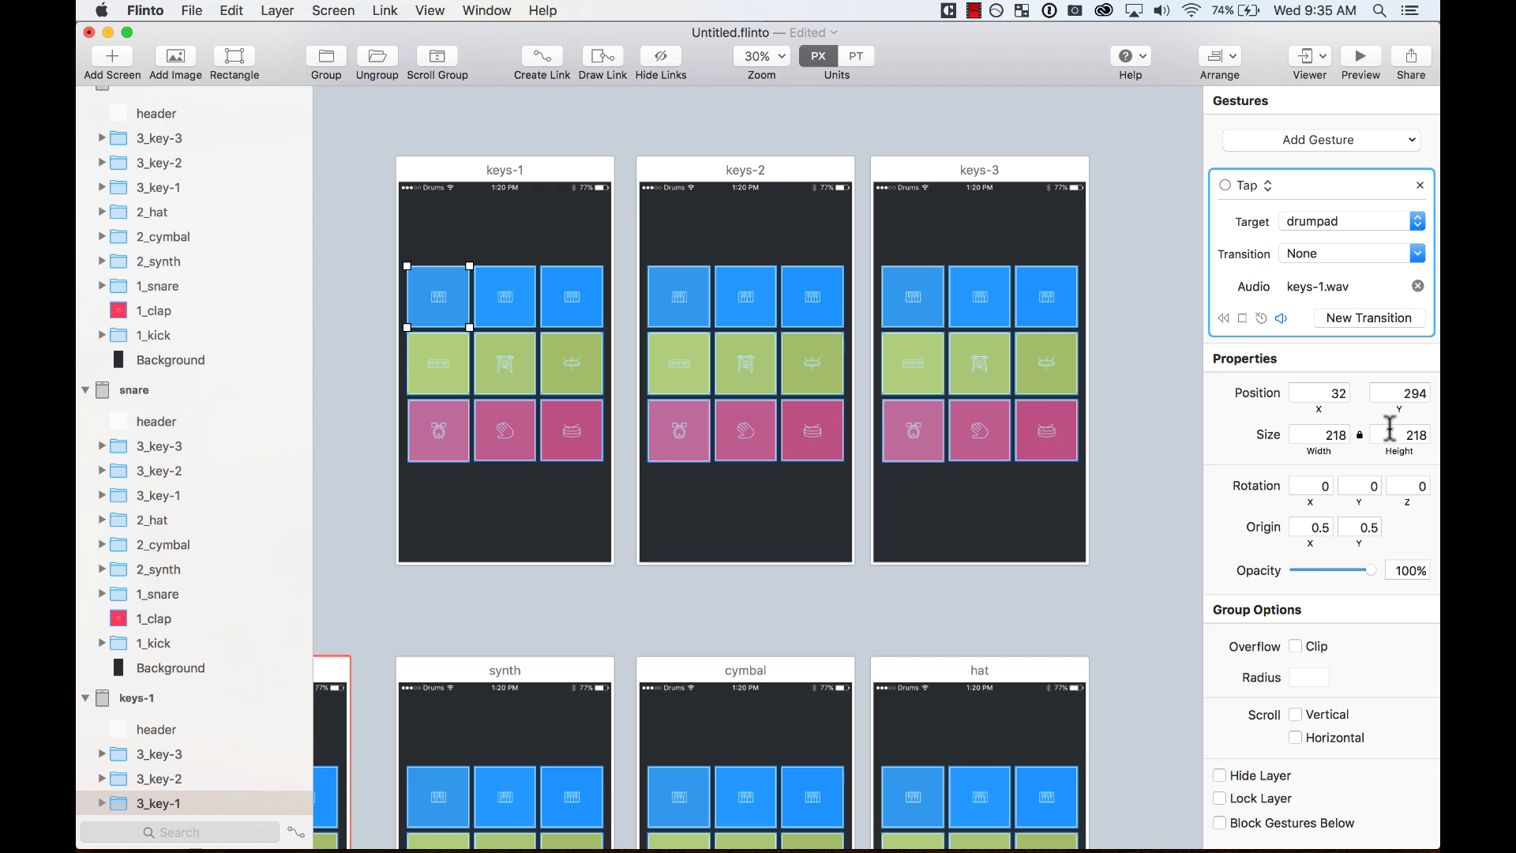
left_click(1335, 435)
type("184")
key("Return")
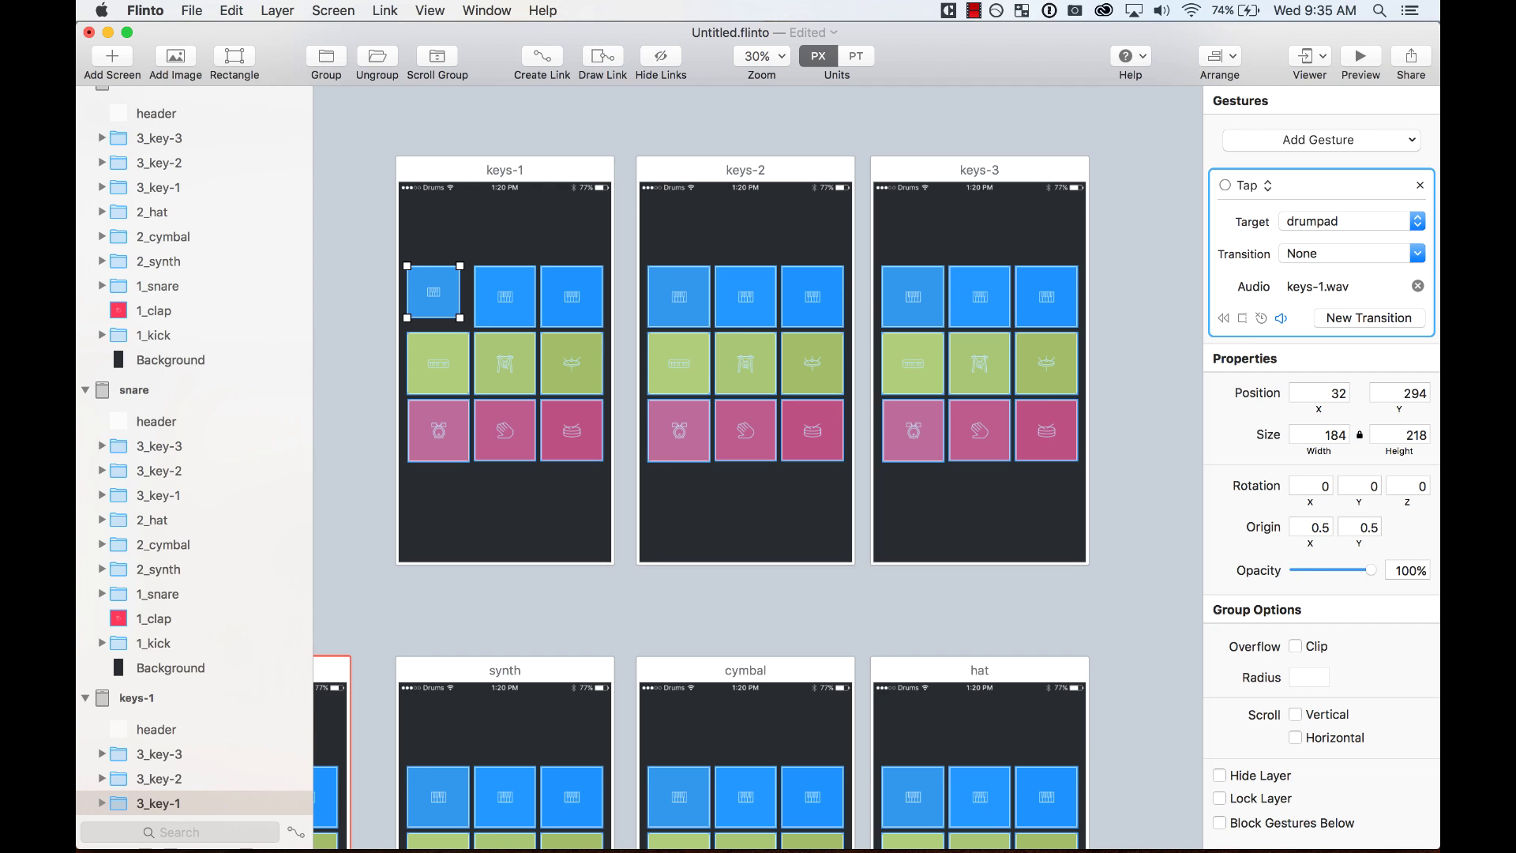
left_click_drag(437, 308, 442, 313)
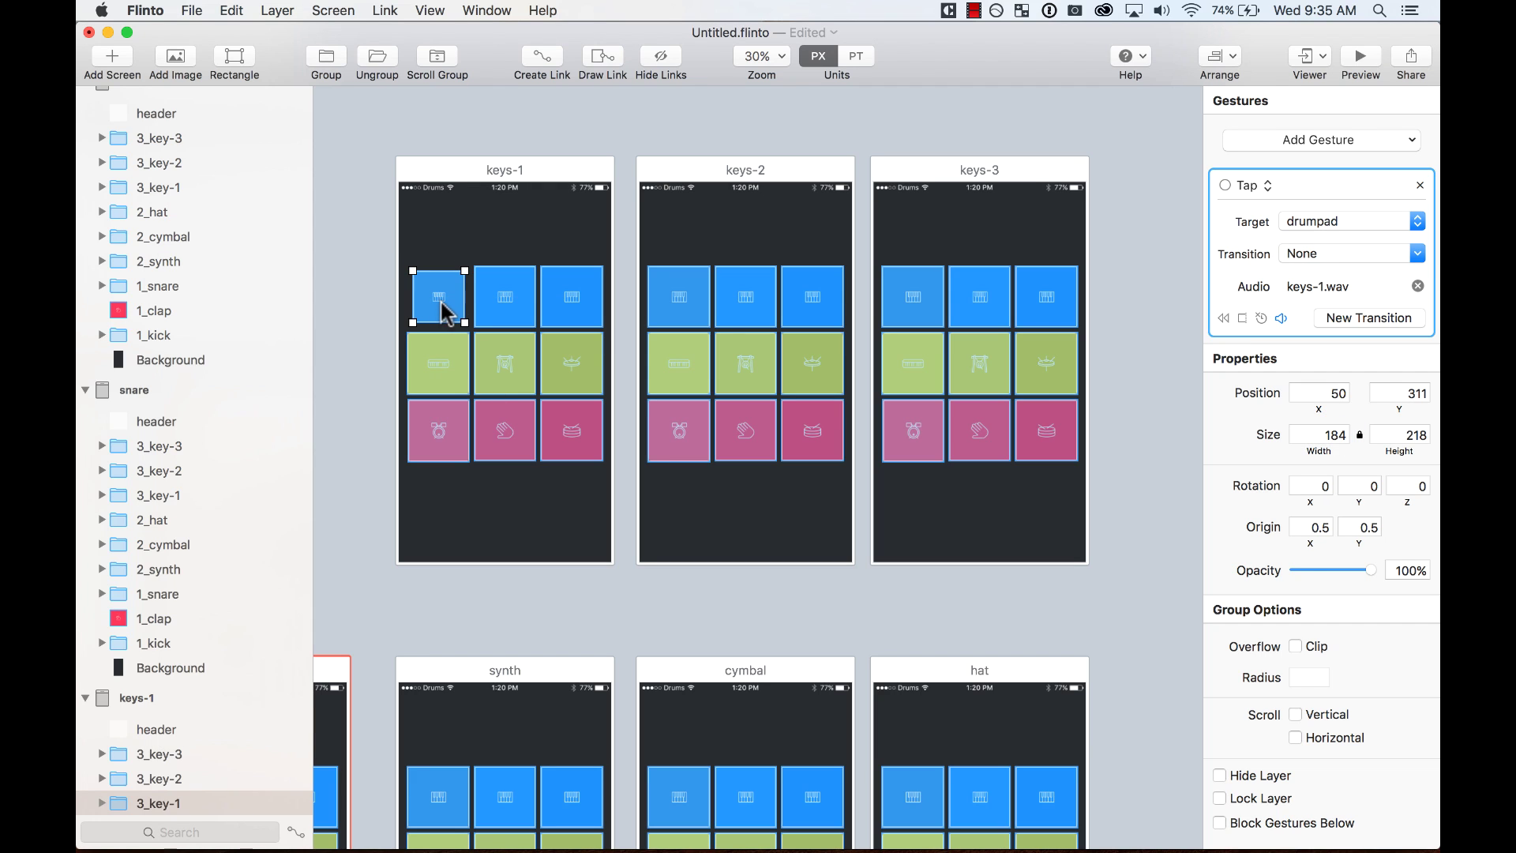
Step: Set the width of the matching tiles on keys-2, keys-3, synth, cymbal, hat, clap and snare to 184 px together
left_click(732, 306)
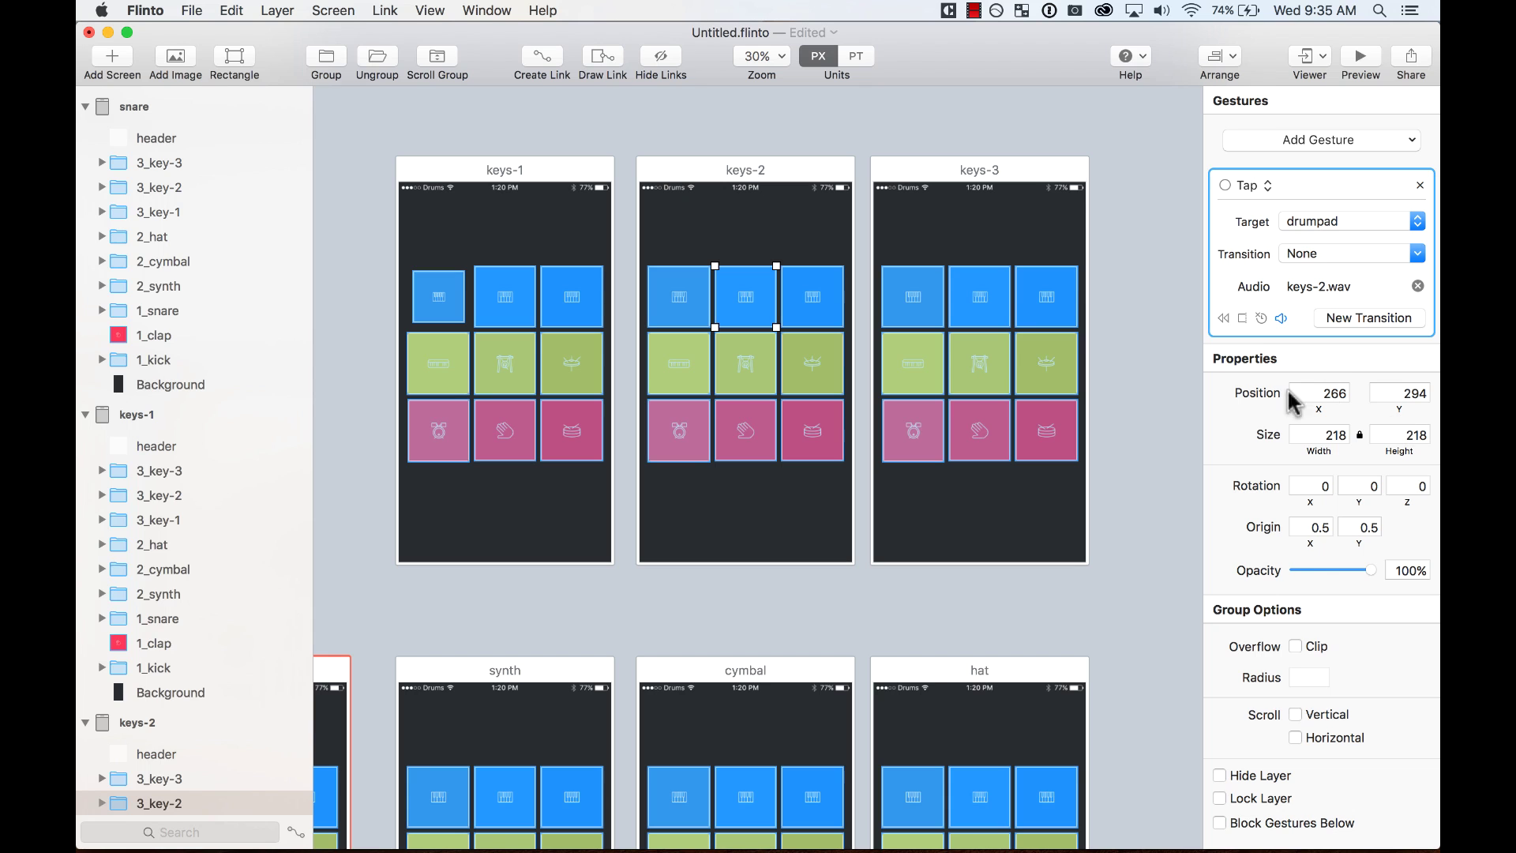
left_click(1047, 301, "shift")
scroll(1049, 300, "down", 5)
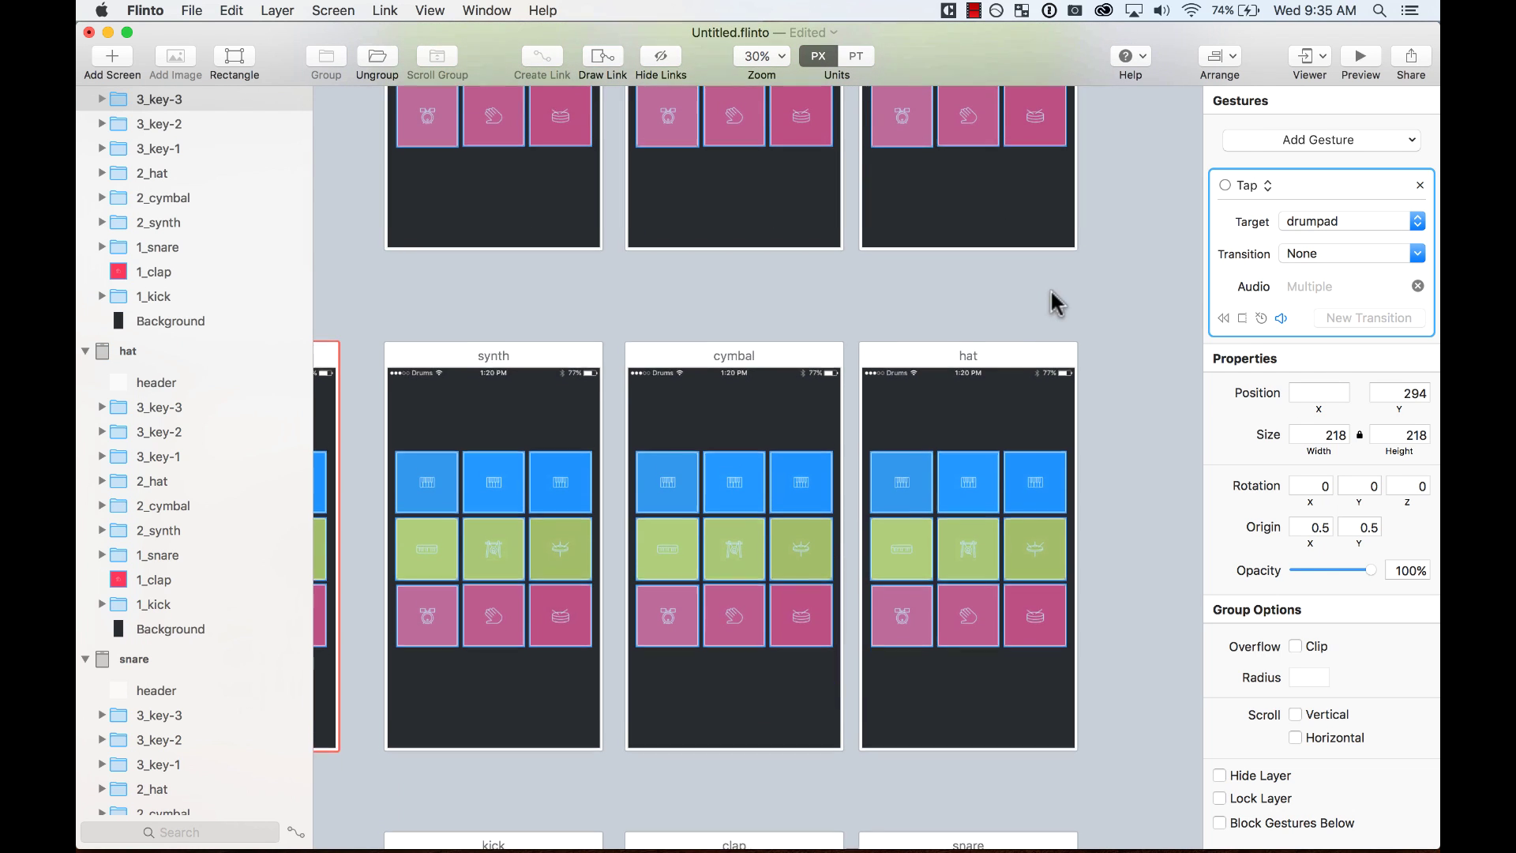
left_click(1047, 480, "shift")
left_click(1026, 505, "shift")
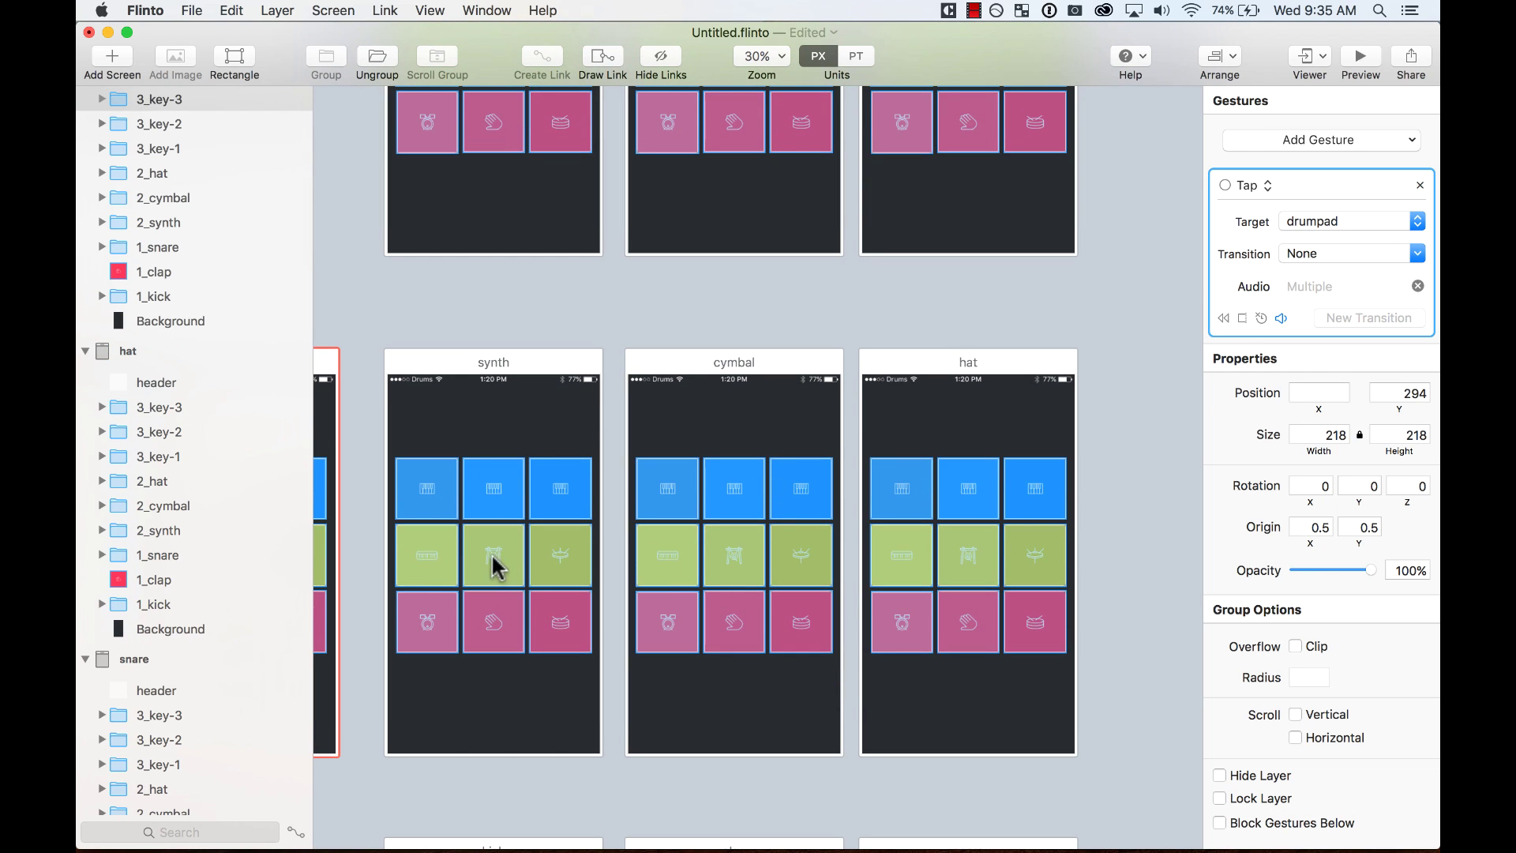
left_click(436, 557, "shift")
left_click(751, 555, "shift")
left_click(1041, 551, "shift")
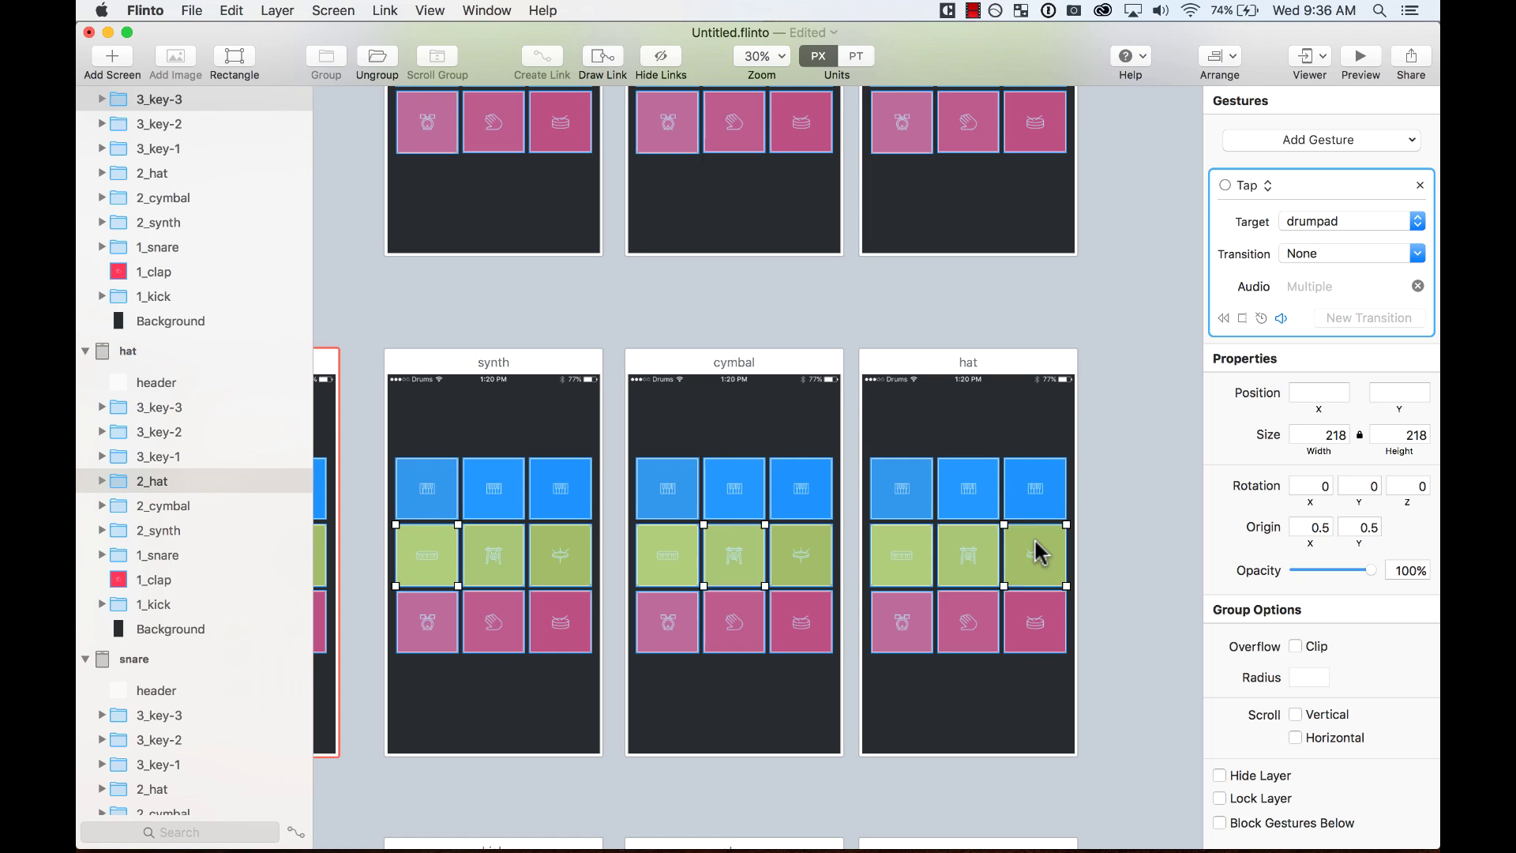
scroll(1036, 541, "down", 10)
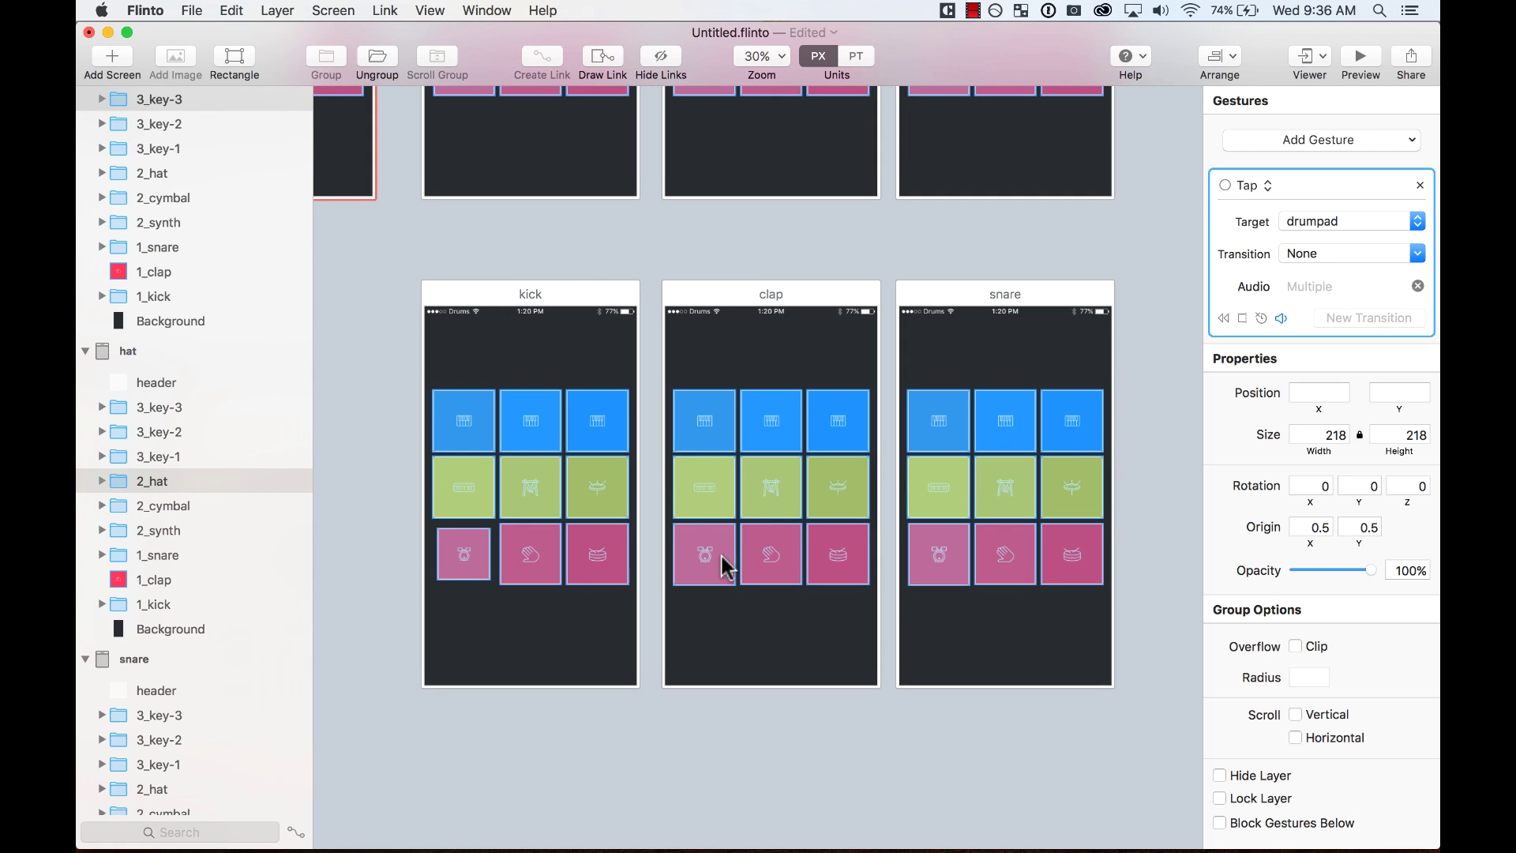
left_click(788, 567, "shift")
scroll(1072, 563, "up", 10)
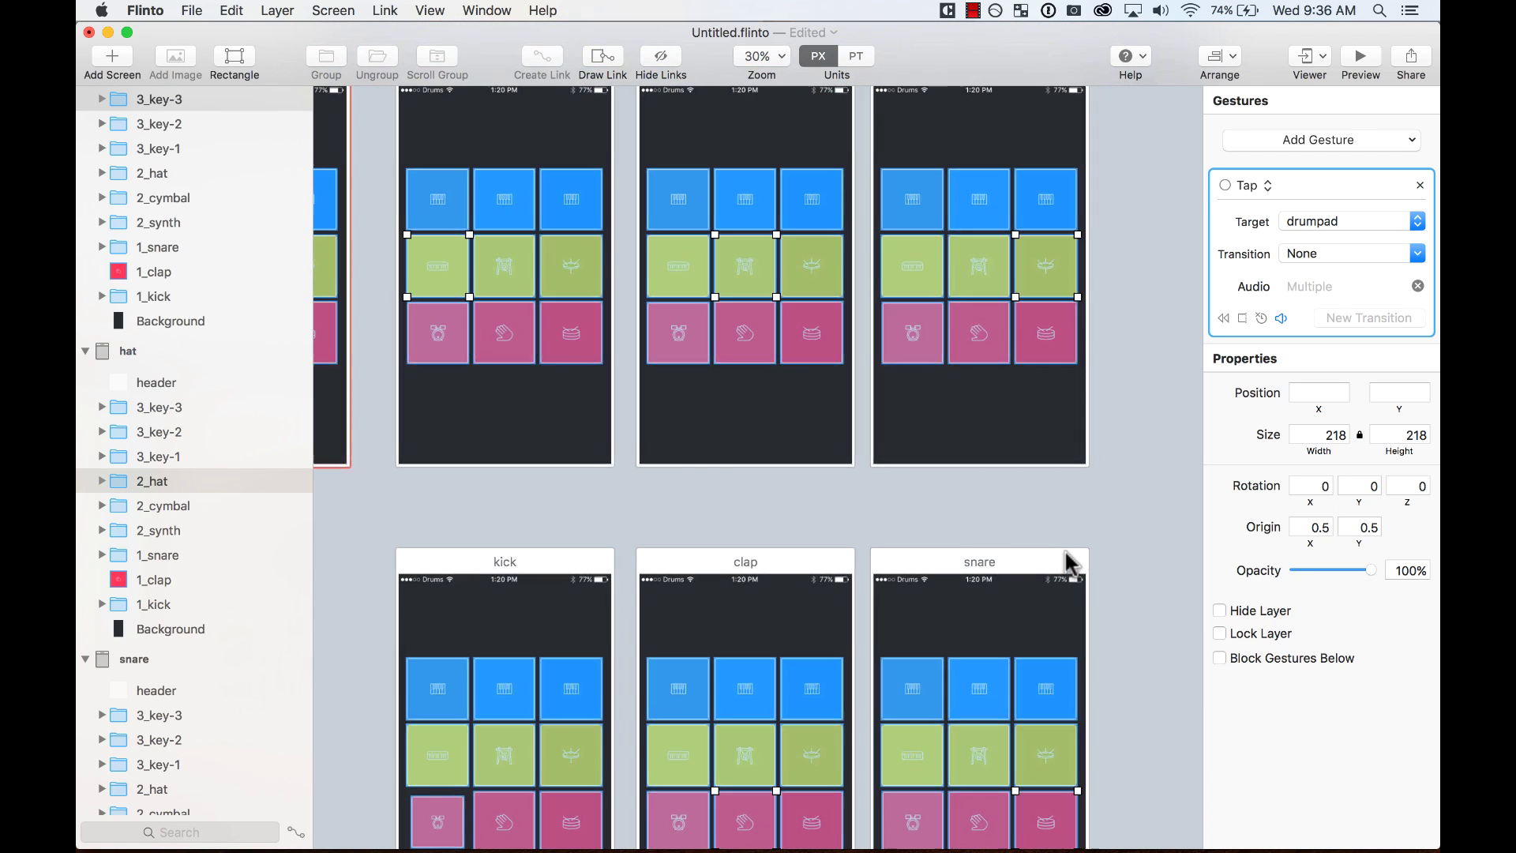
double_click(1332, 434)
type("18")
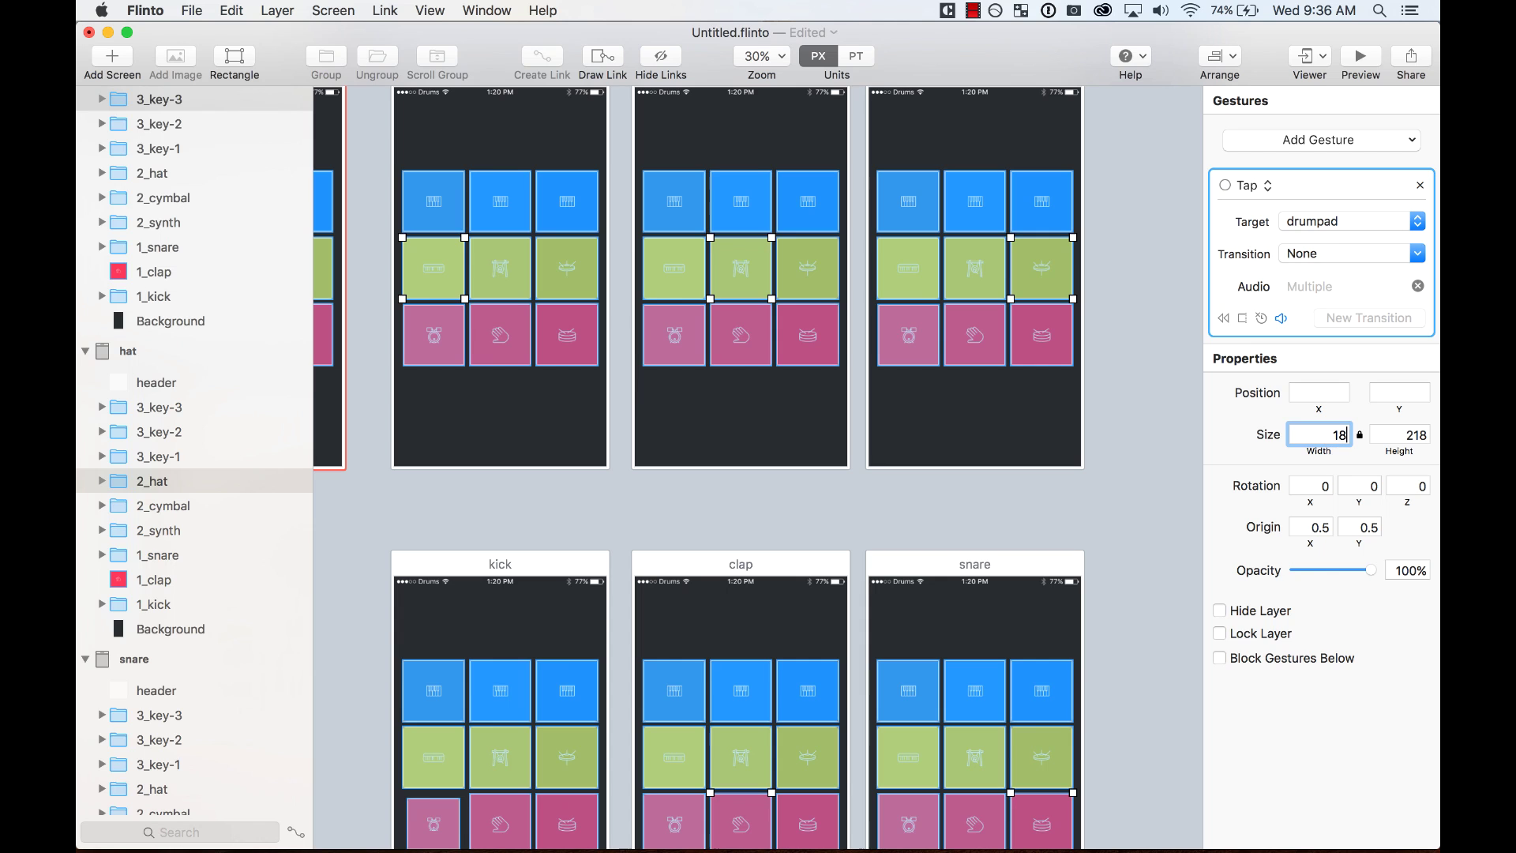
type("4")
key("Return")
Step: Move the selected resized tiles together so that each one sits centred in its original slot
key("super+equal")
key("super+equal")
key("super+equal")
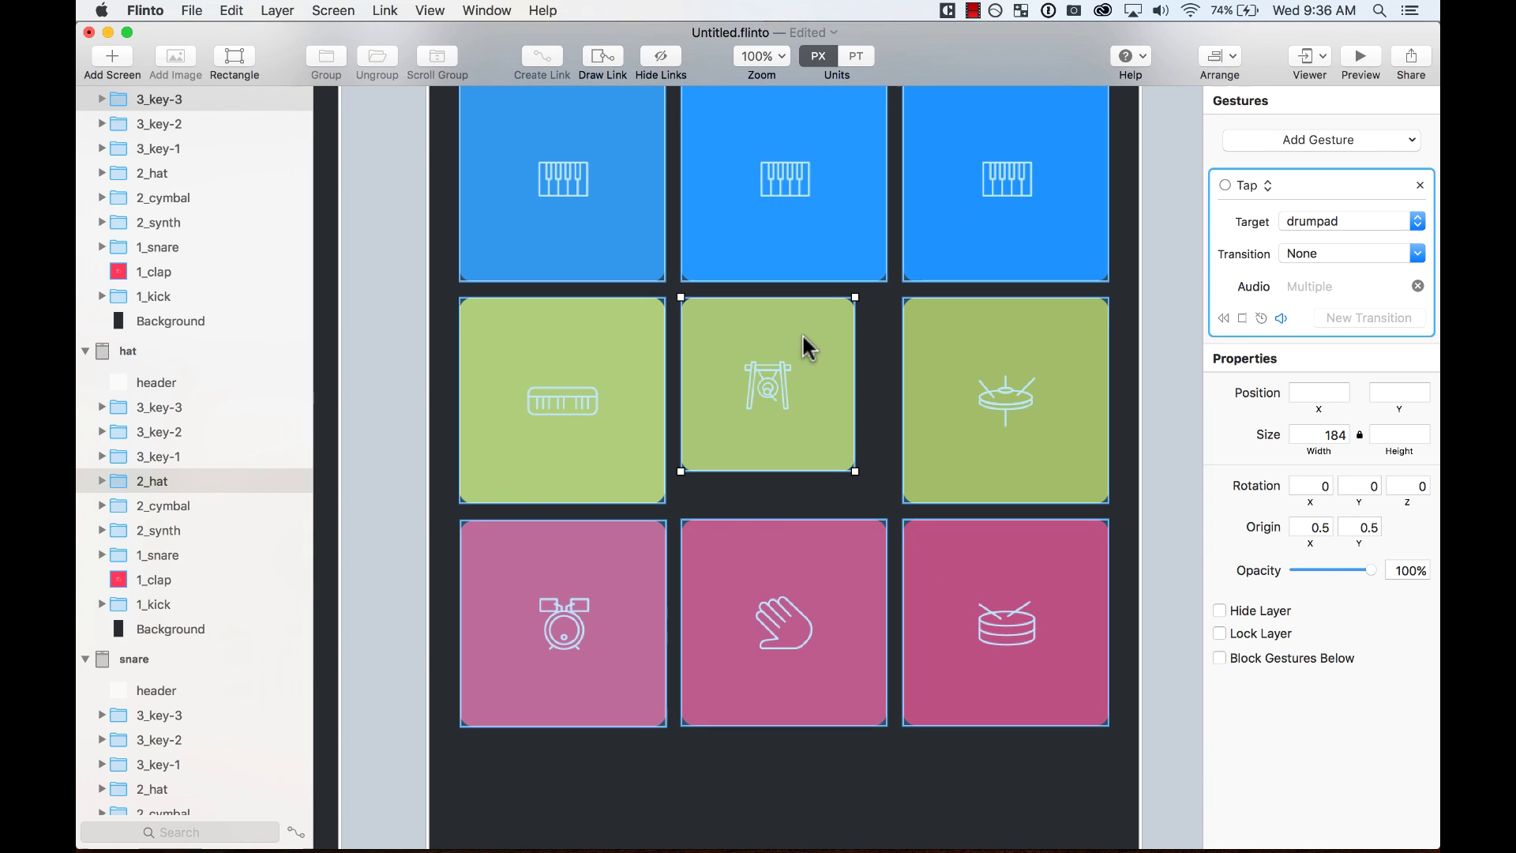
left_click_drag(802, 333, 802, 382)
key("super+minus")
key("super+minus")
key("super+minus")
scroll(802, 385, "up", 5)
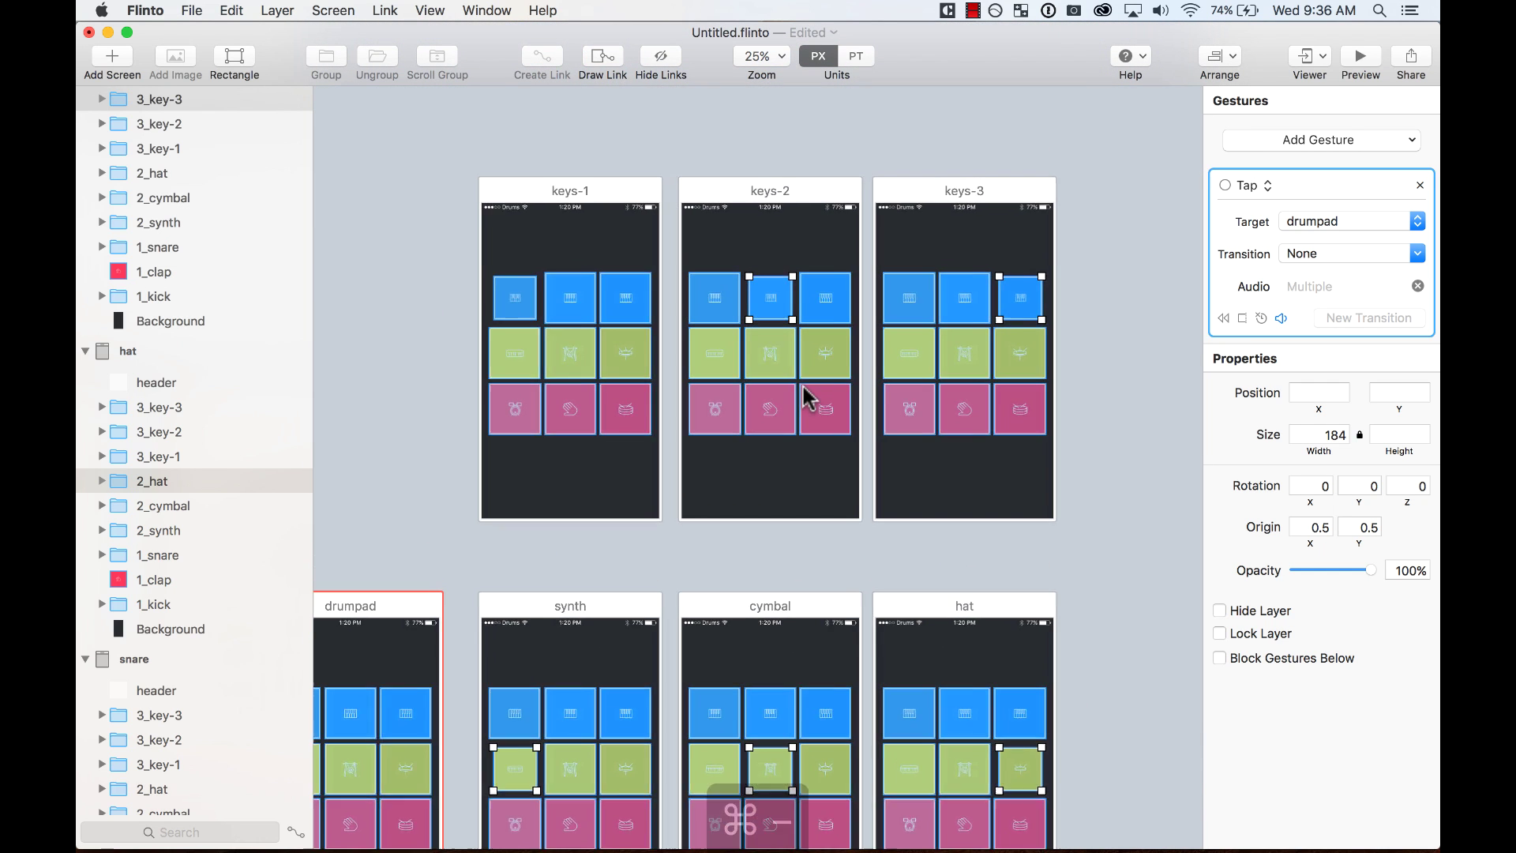
Step: Set the opacity of the seven selected resized tiles to 90%
scroll(802, 385, "down", 4)
scroll(802, 385, "up", 1)
scroll(802, 382, "right", 2)
scroll(802, 382, "down", 1)
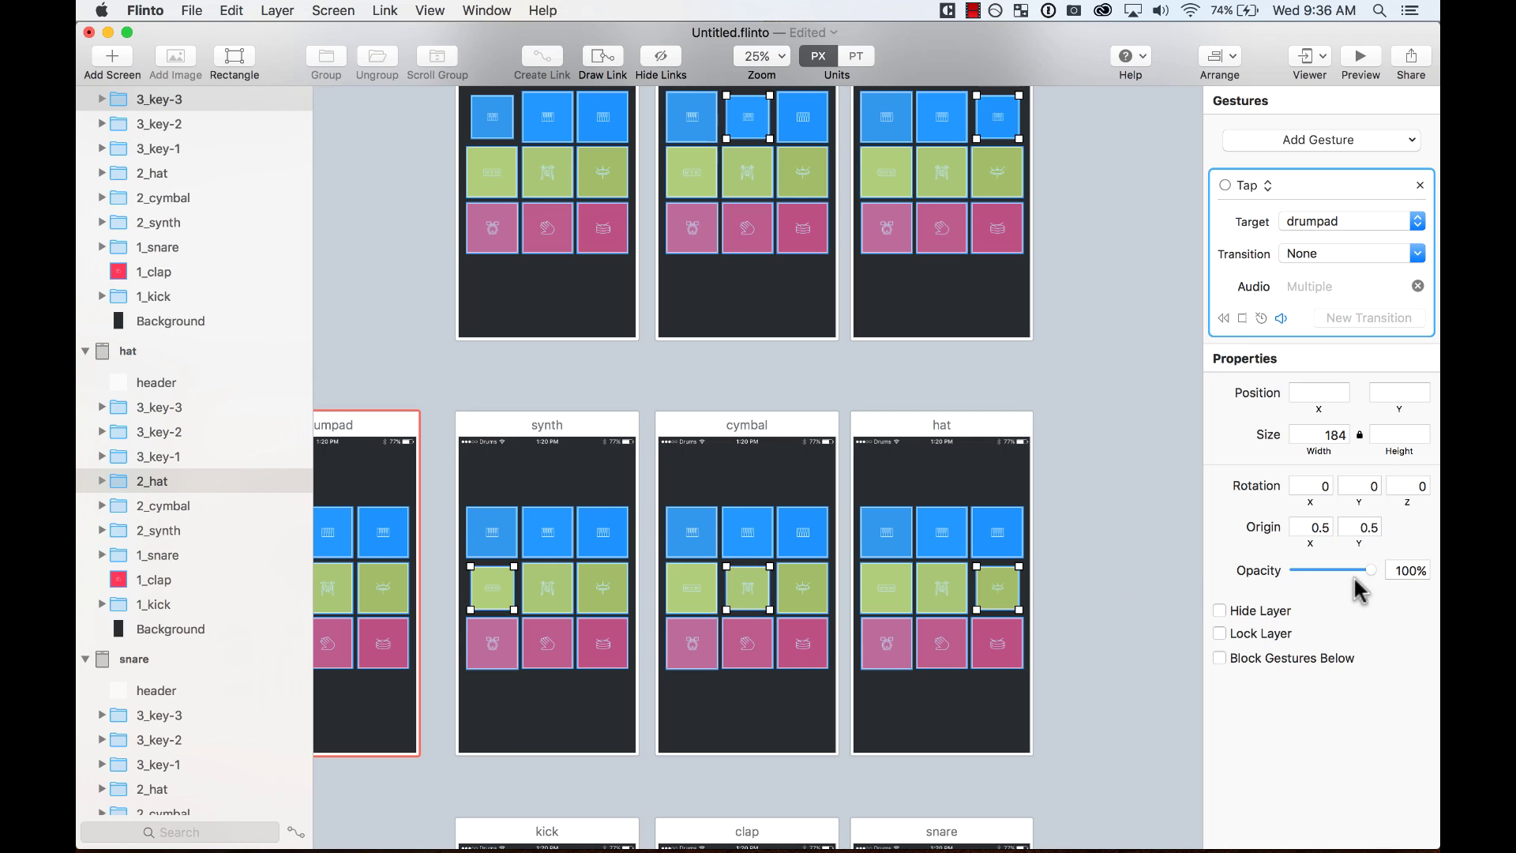
mouse_move(1370, 570)
left_mouse_down()
mouse_move(1353, 576)
mouse_move(1380, 581)
mouse_move(1369, 588)
left_mouse_up()
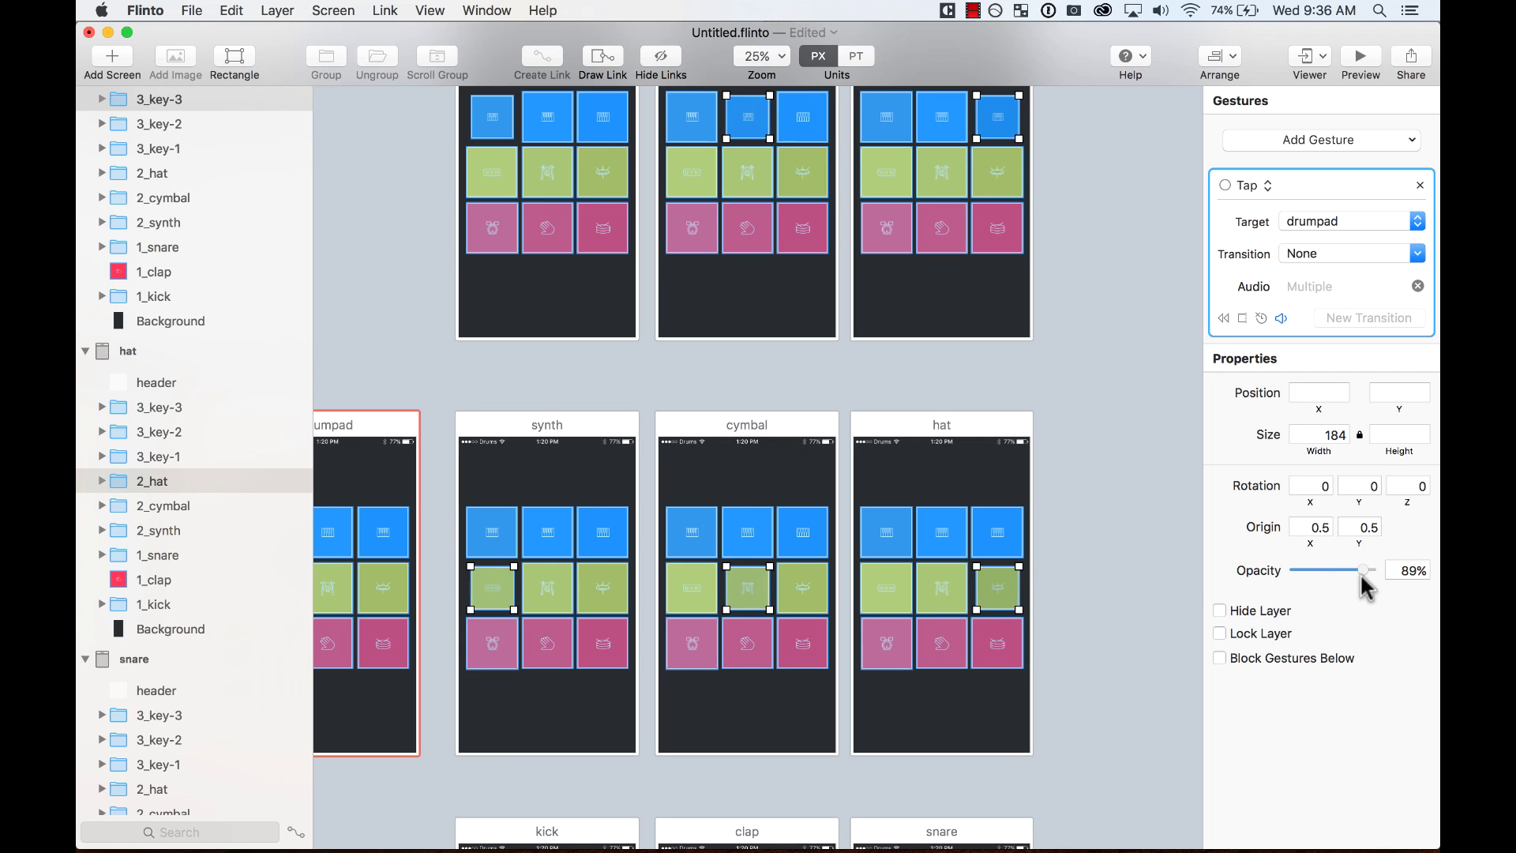
left_click(1410, 568)
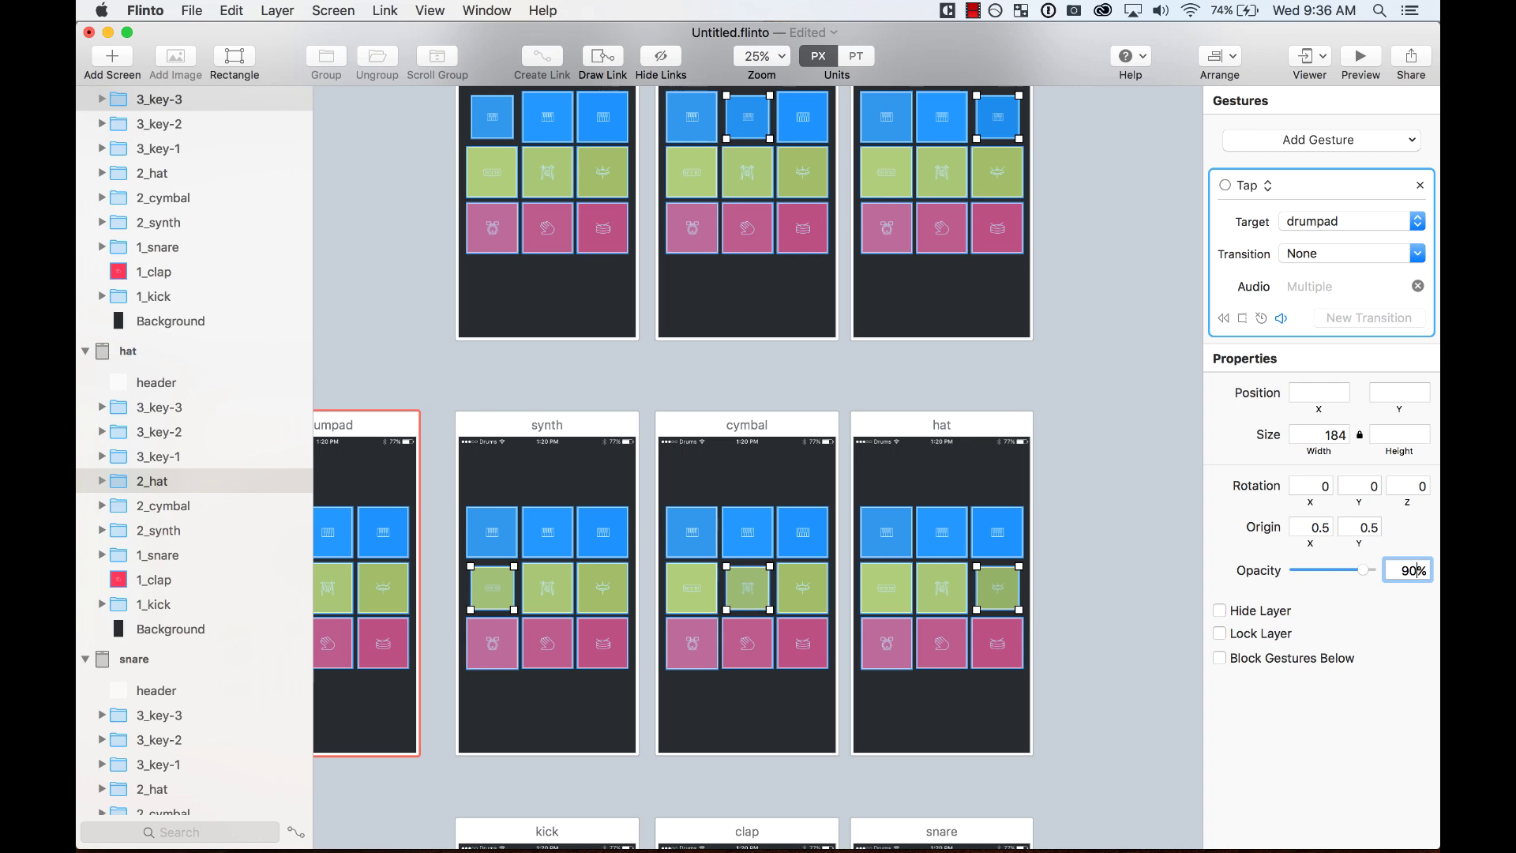
key("Return")
Step: Set the opacity of the shrunken keys-1 tile and the shrunken kick tile to 90%
scroll(1050, 318, "up", 5)
scroll(1050, 324, "left", 4)
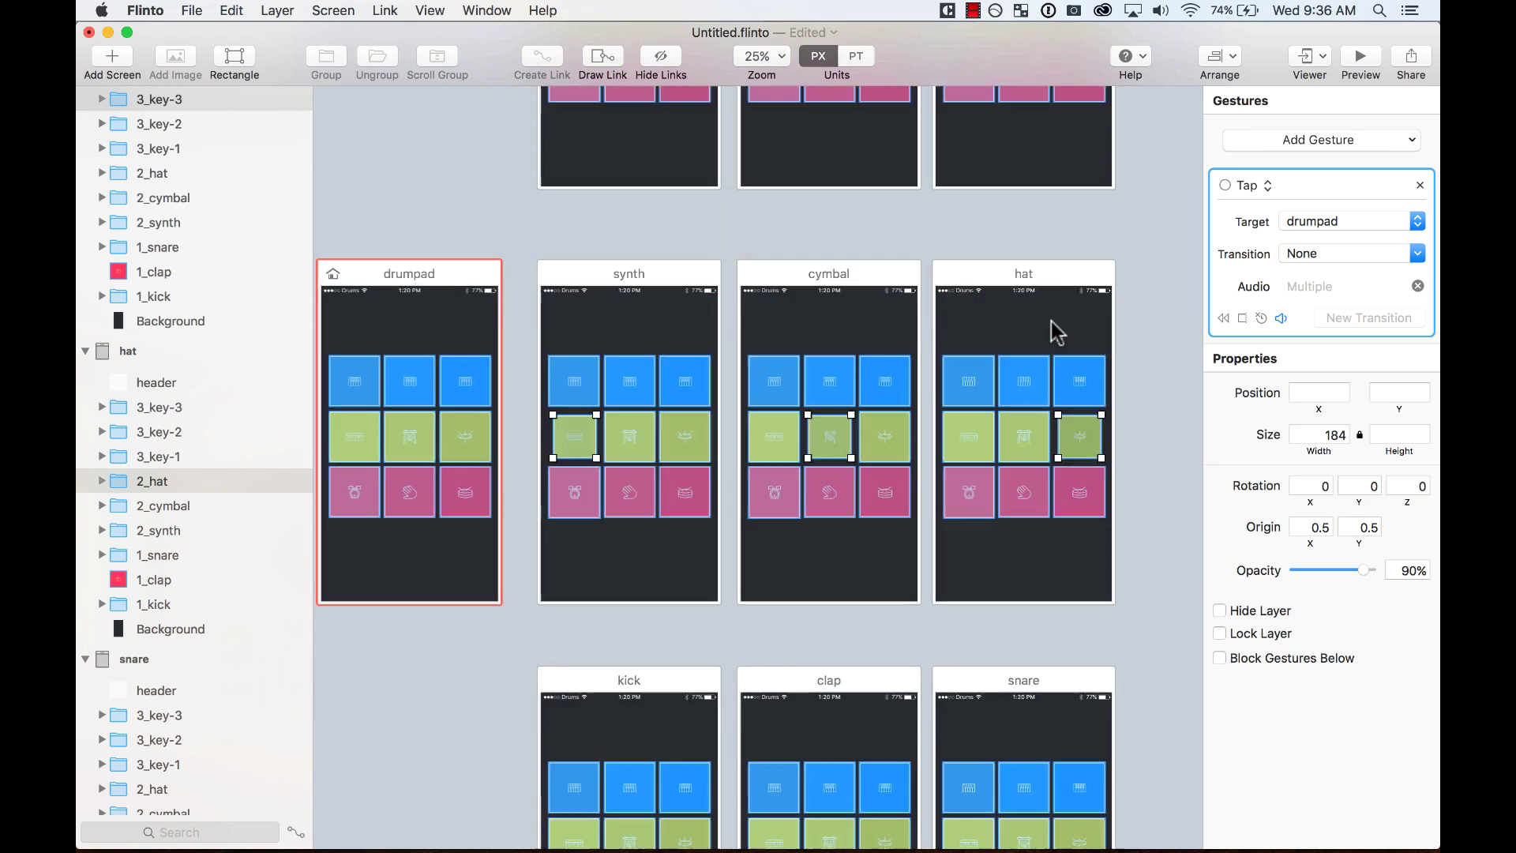
left_click(597, 169)
scroll(677, 423, "down", 10)
scroll(676, 424, "right", 2)
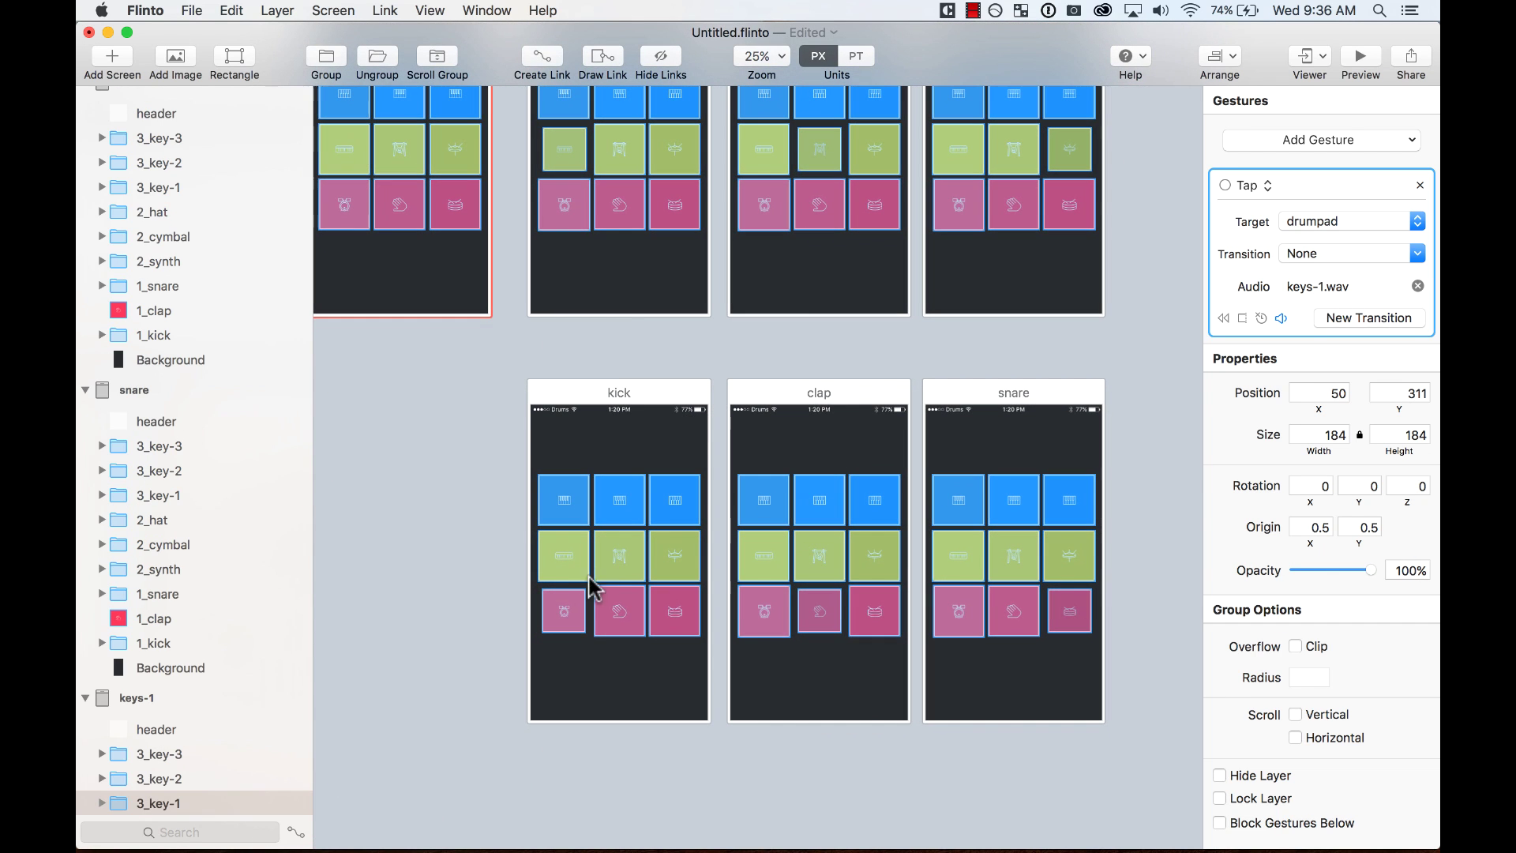
left_click(564, 612, "shift")
left_click(1407, 570)
type("90")
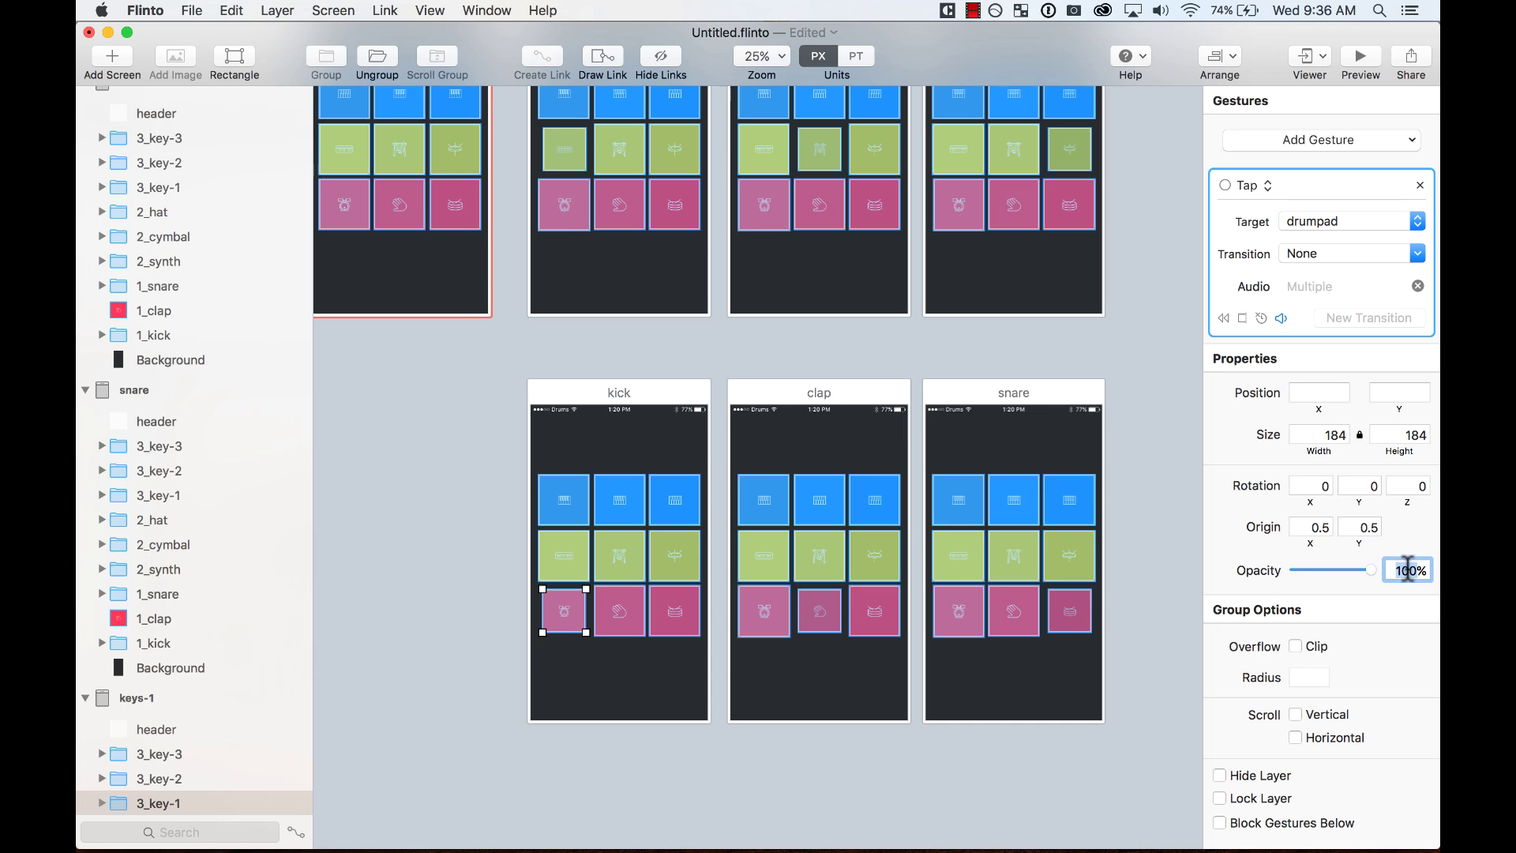
key("Return")
Step: Preview the prototype in an enlarged window and try the first and third blue pads, the kick and the cymbal
left_click(1360, 55)
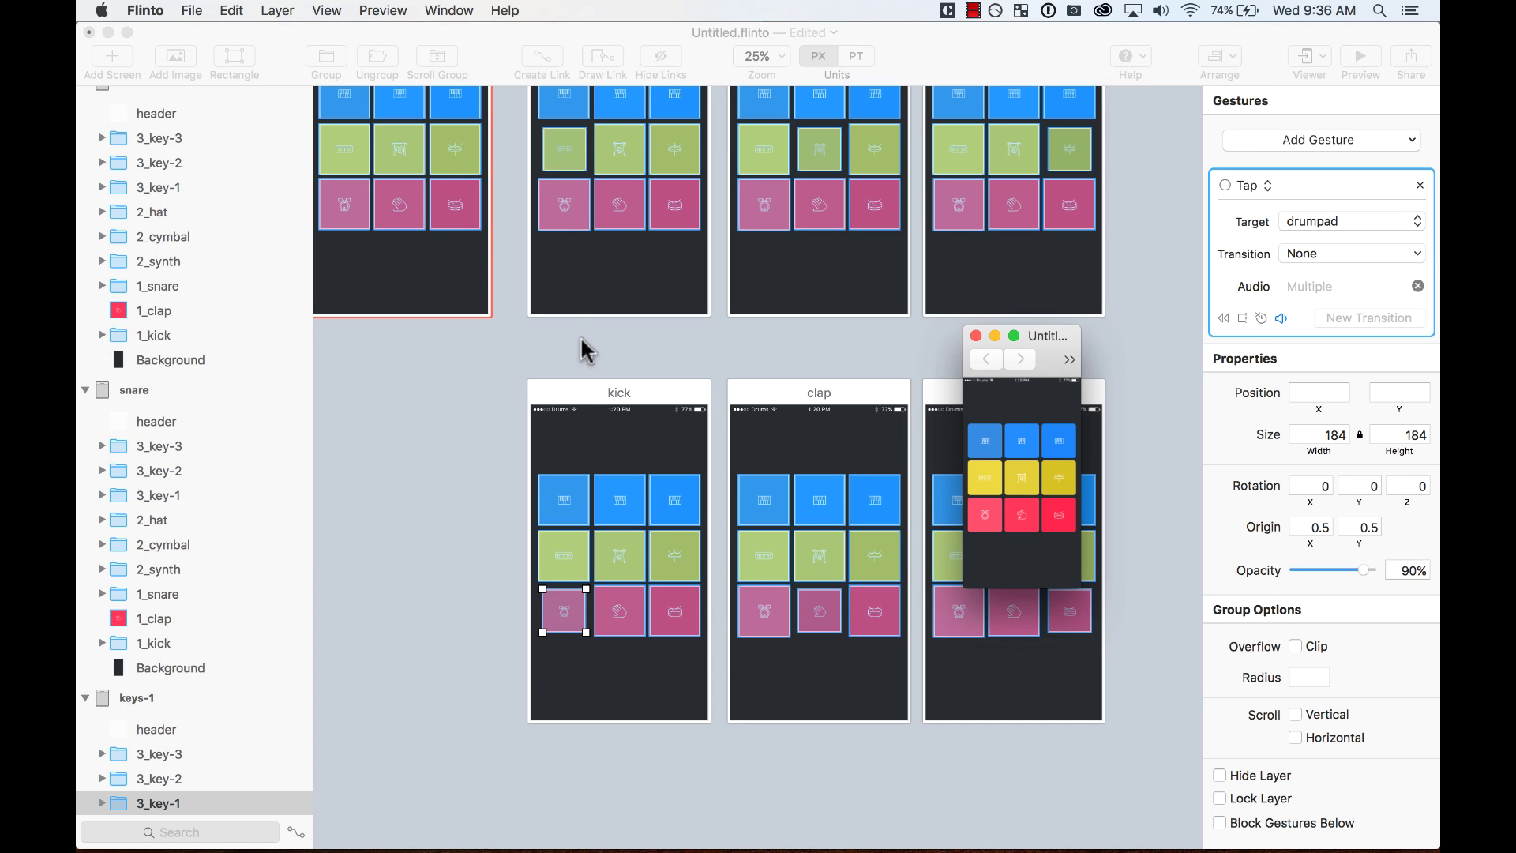
left_click_drag(965, 324, 738, 165)
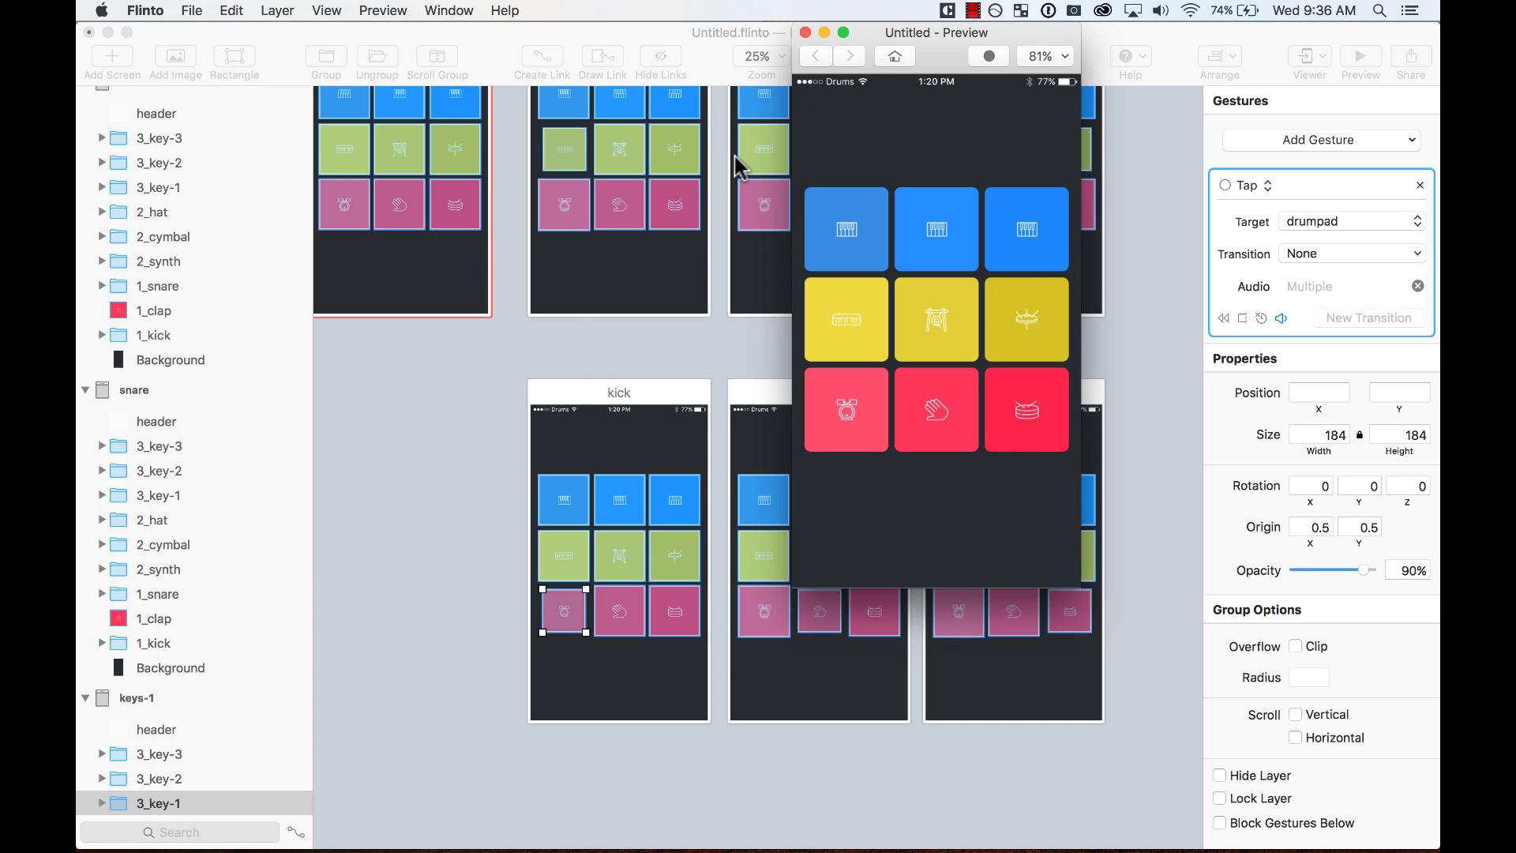
left_click(888, 236)
left_click(1053, 234)
left_click(841, 444)
left_click(848, 430)
left_click(947, 347)
left_click(873, 418)
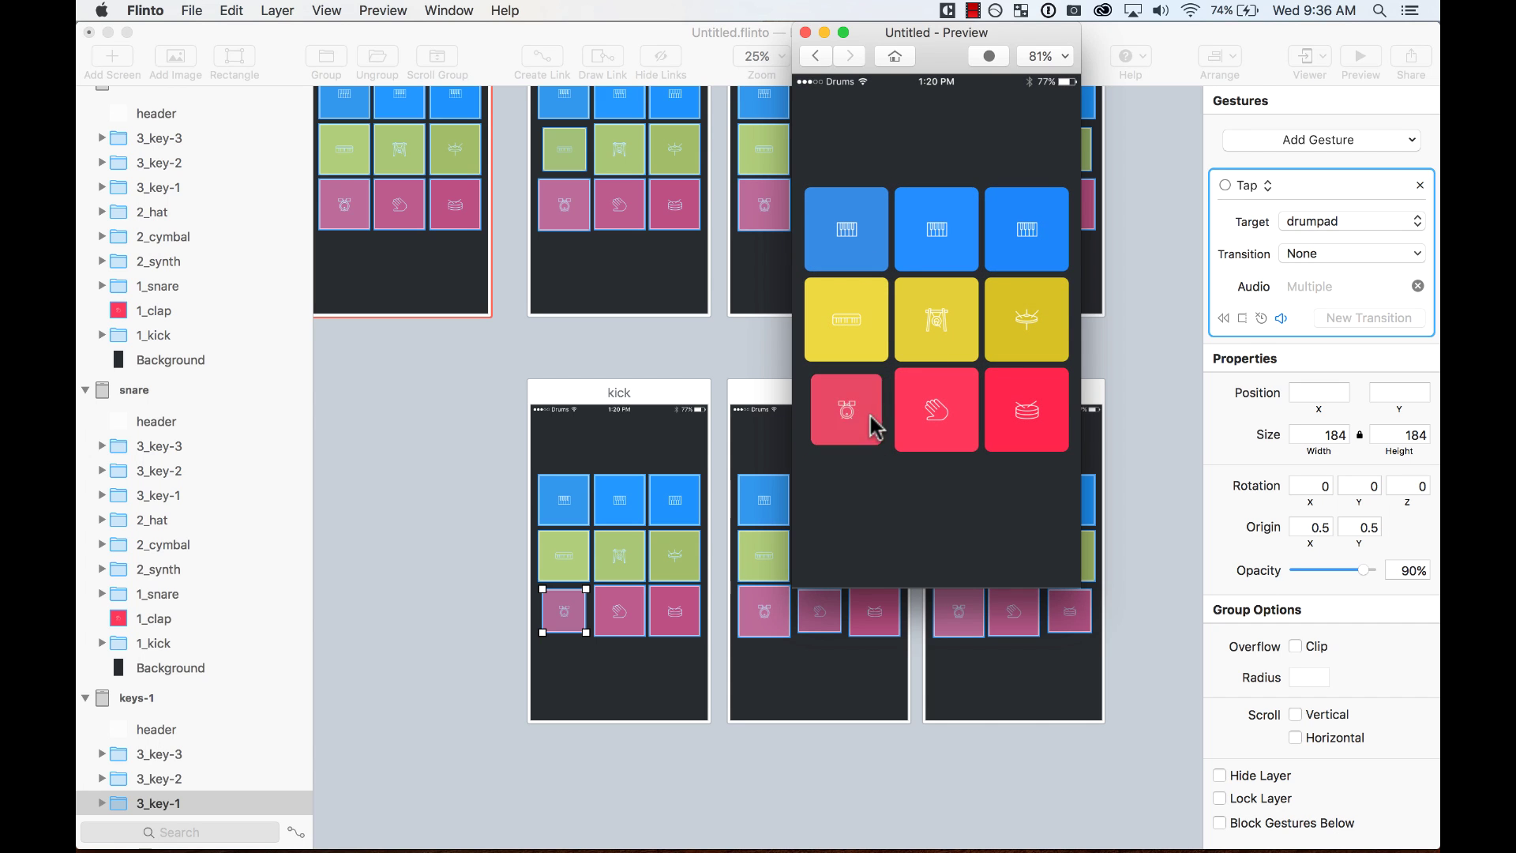
Step: Play the snare, kick, blue key, clap and hat pads in the preview to test their pressed states
left_click(1015, 413)
left_click(837, 438)
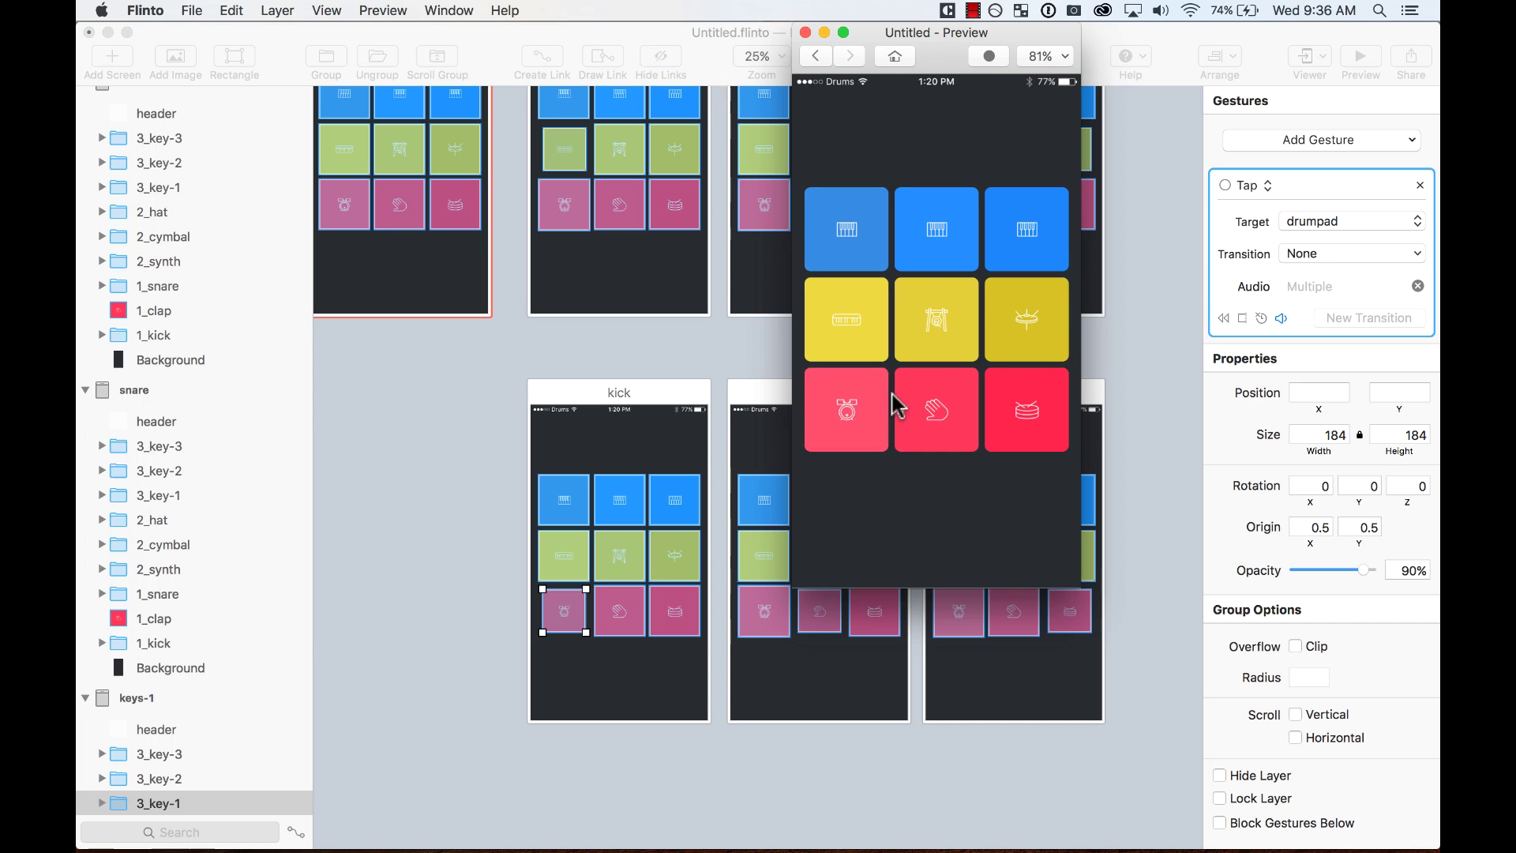
left_click(1048, 204)
left_click(868, 249)
left_click(853, 397)
left_click(928, 270)
left_click(968, 409)
left_click(1017, 325)
left_click_drag(871, 32, 882, 45)
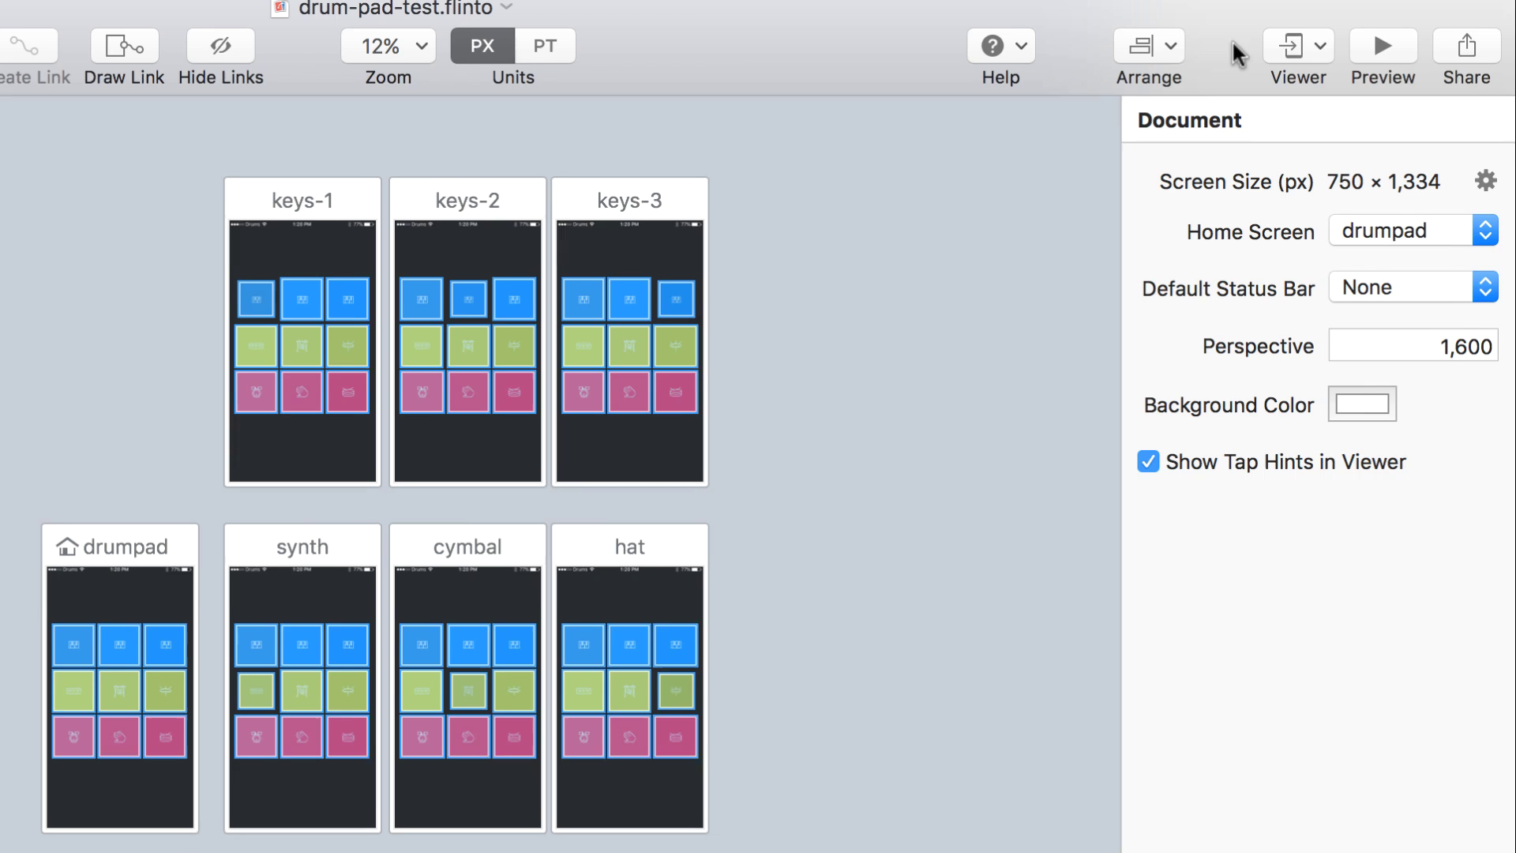
Step: Check which connected devices the viewer offers for the drum-pad-test prototype, without sending it to one
left_click(1322, 56)
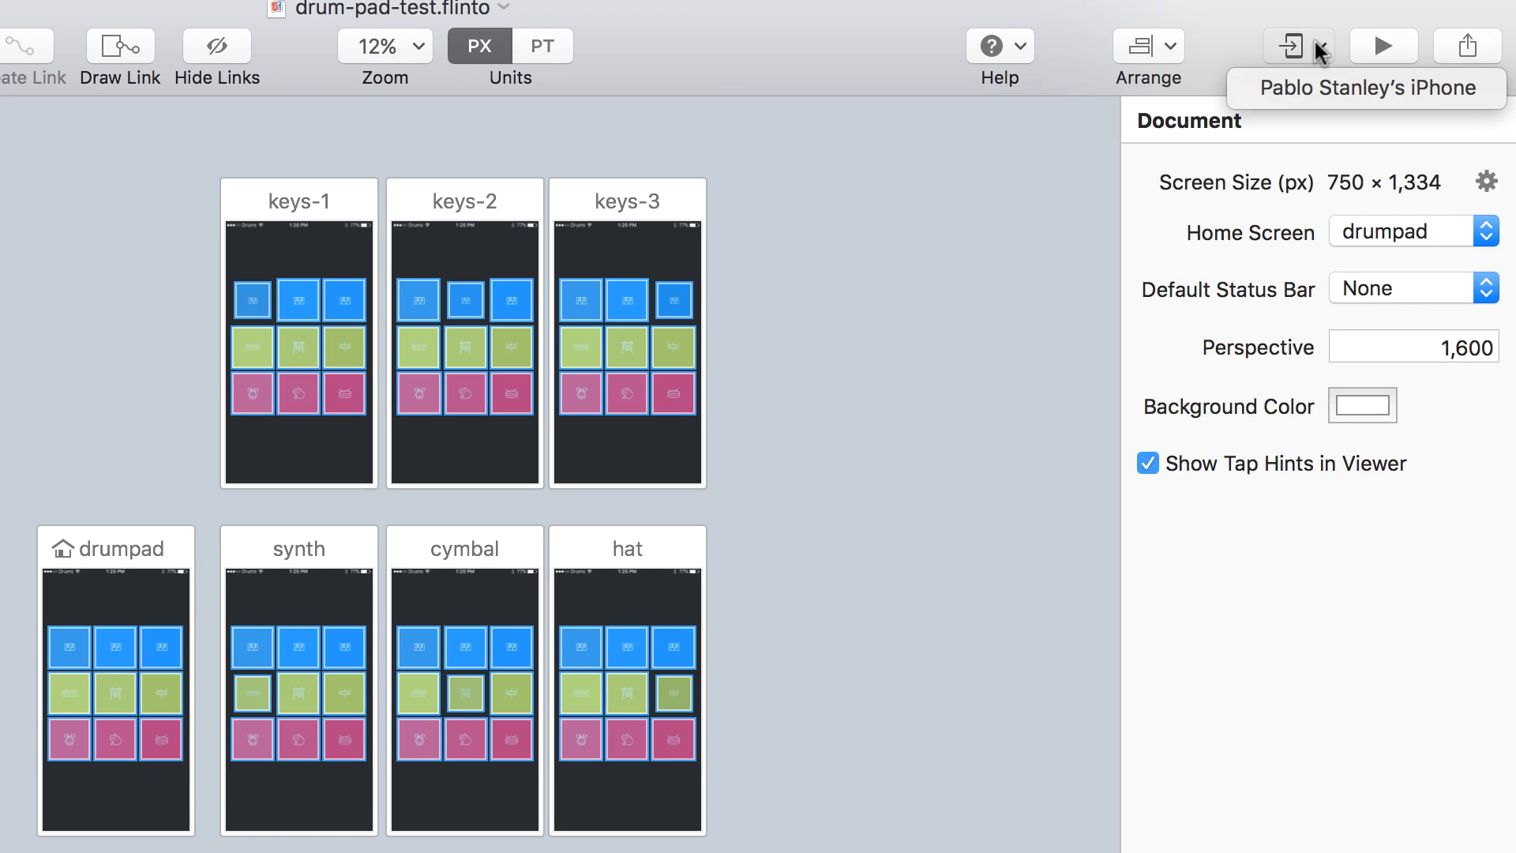
left_click(1253, 22)
left_click(1318, 48)
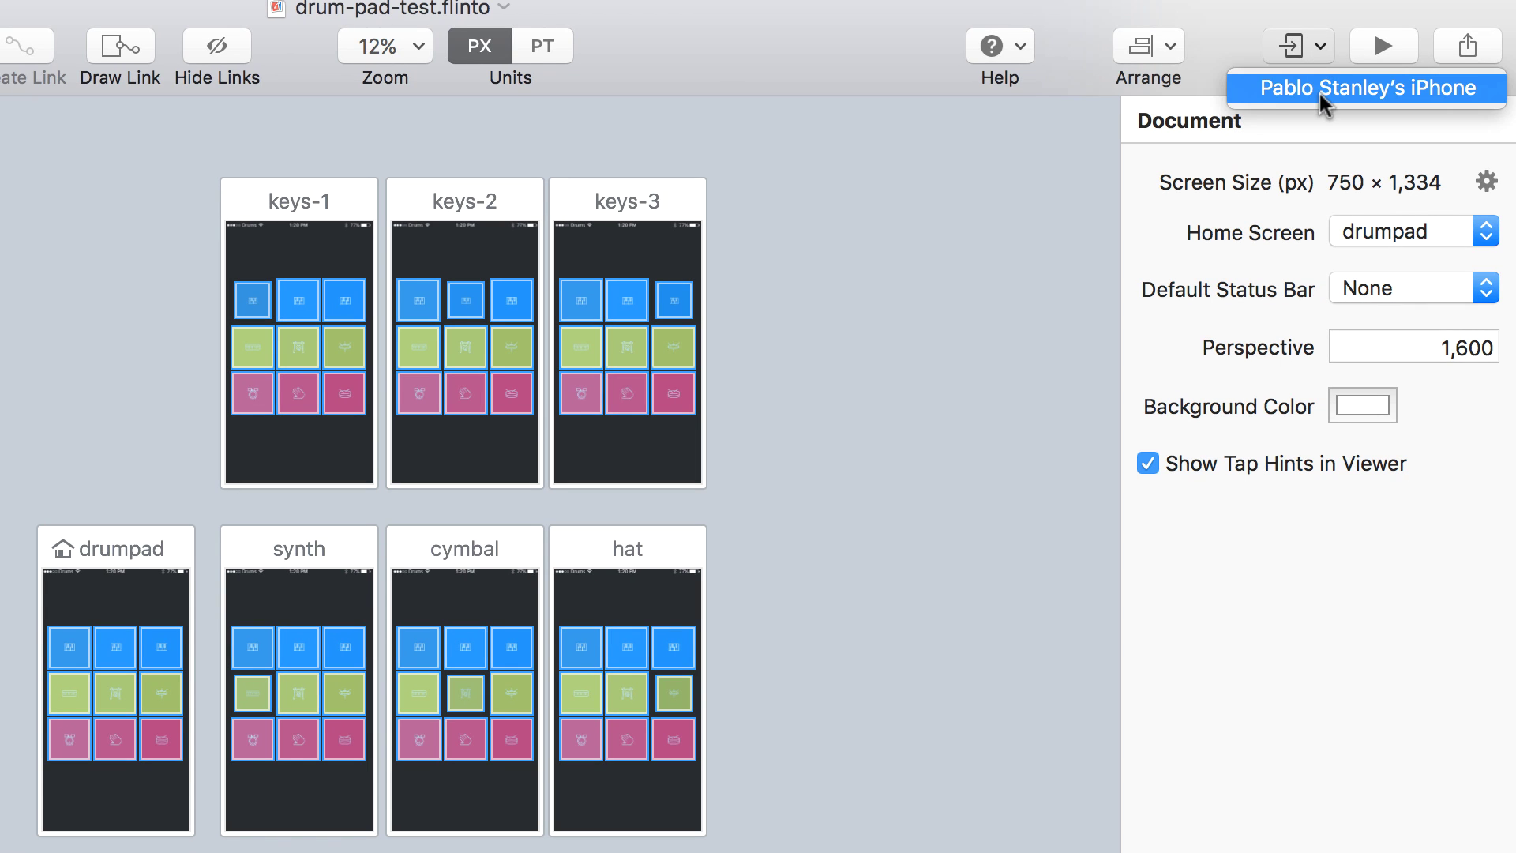
left_click(1234, 30)
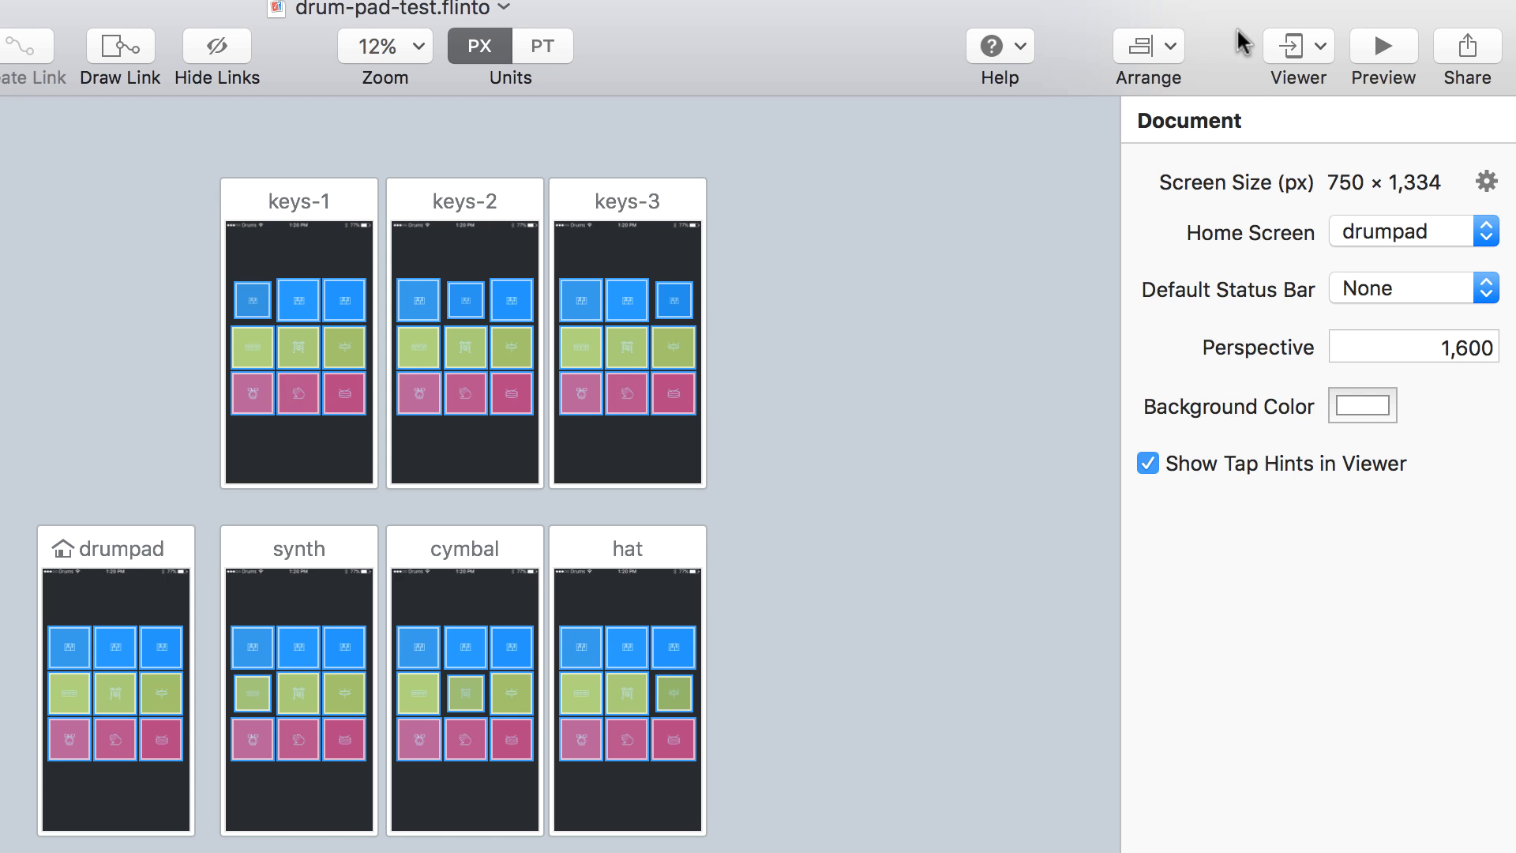
left_click(1298, 47)
left_click(1239, 25)
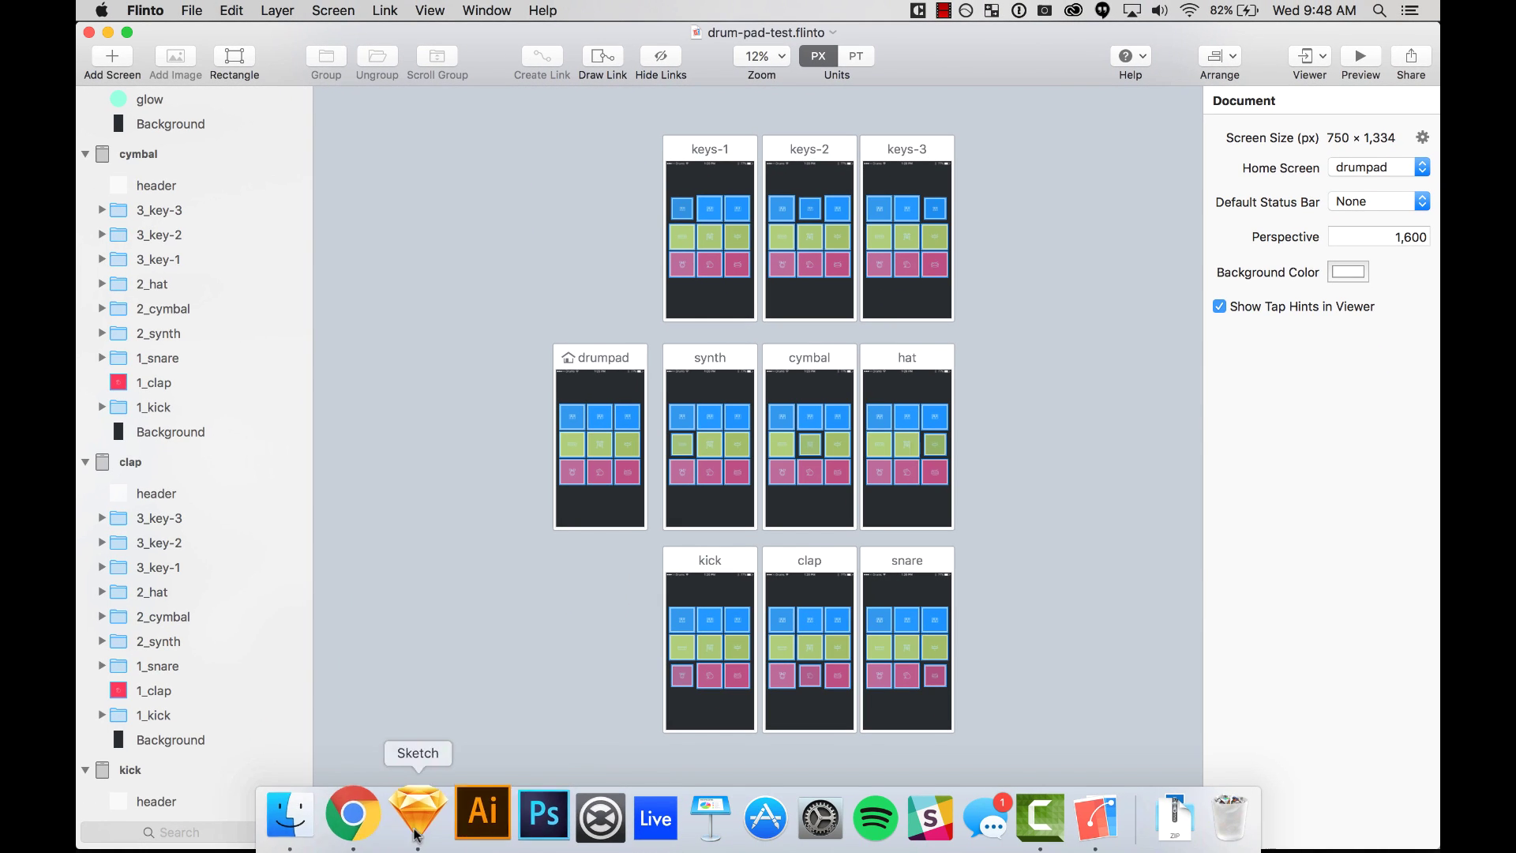
Step: Switch to Chrome to view the Flinto companion app's iTunes page, and return to Flinto
left_click(352, 817)
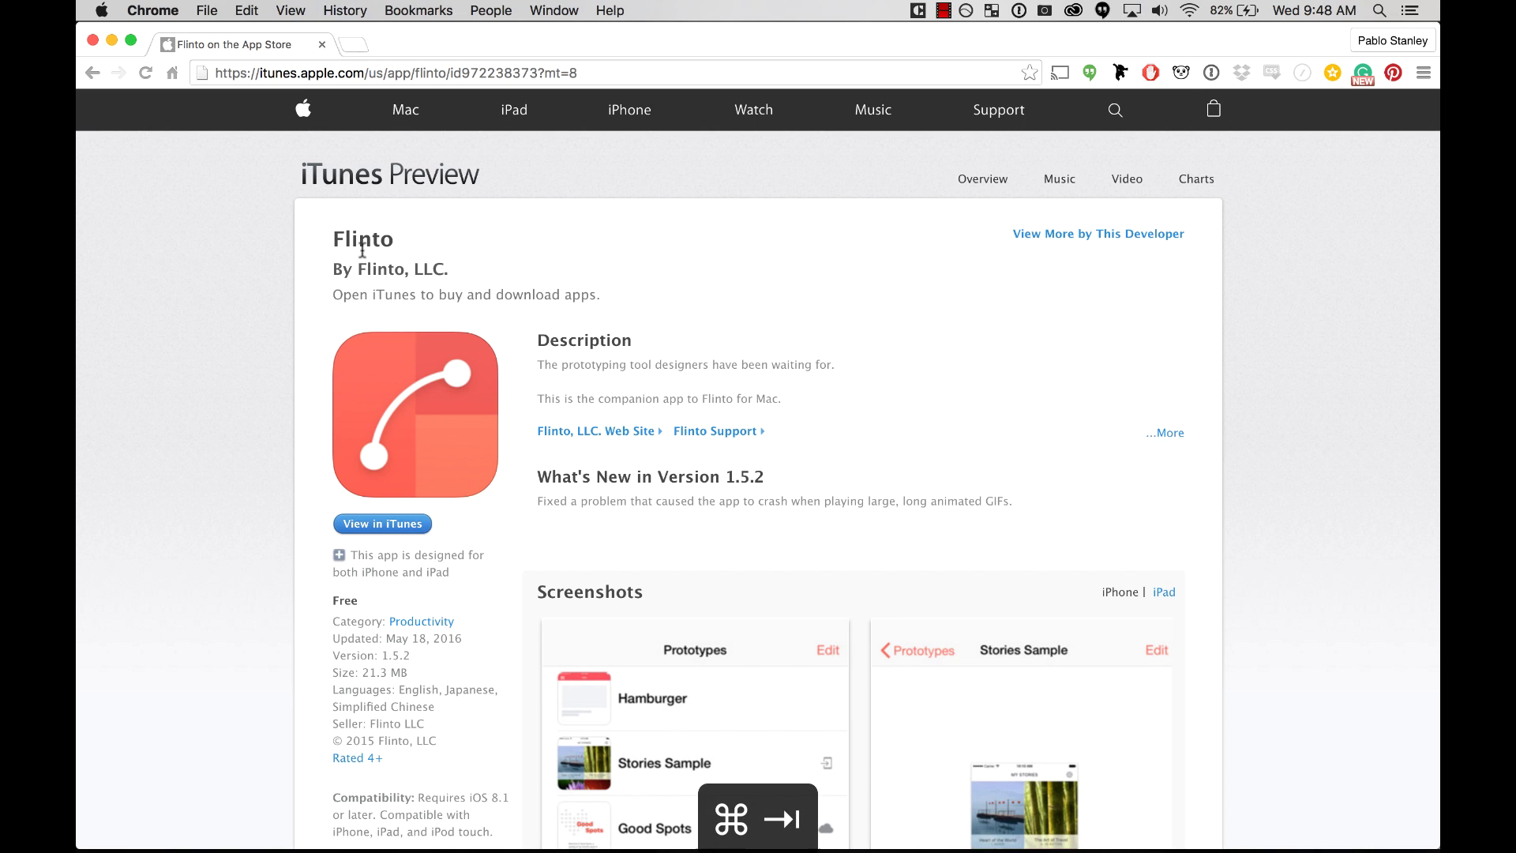
key("super+Tab")
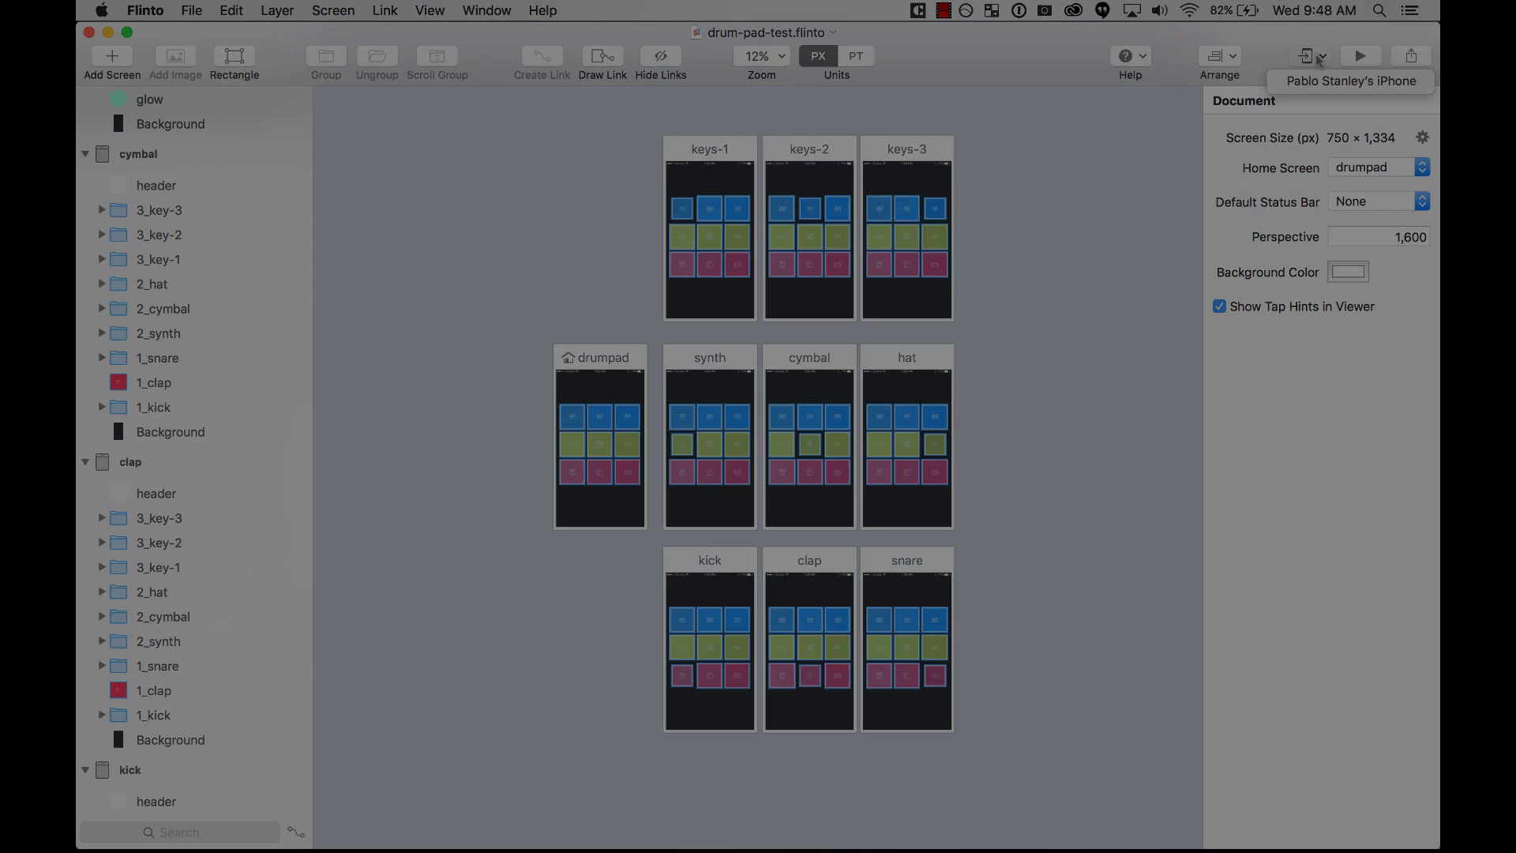